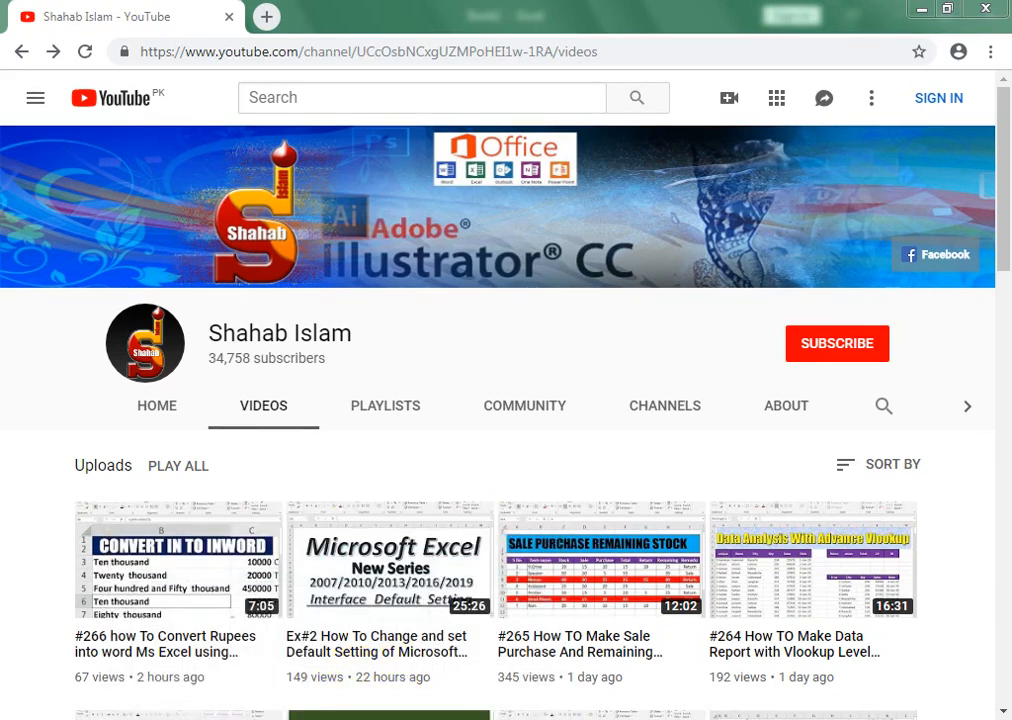
Switch to the blank Excel workbook and enter the headers "S no" in A5 and "Name" in B5
click(400, 665)
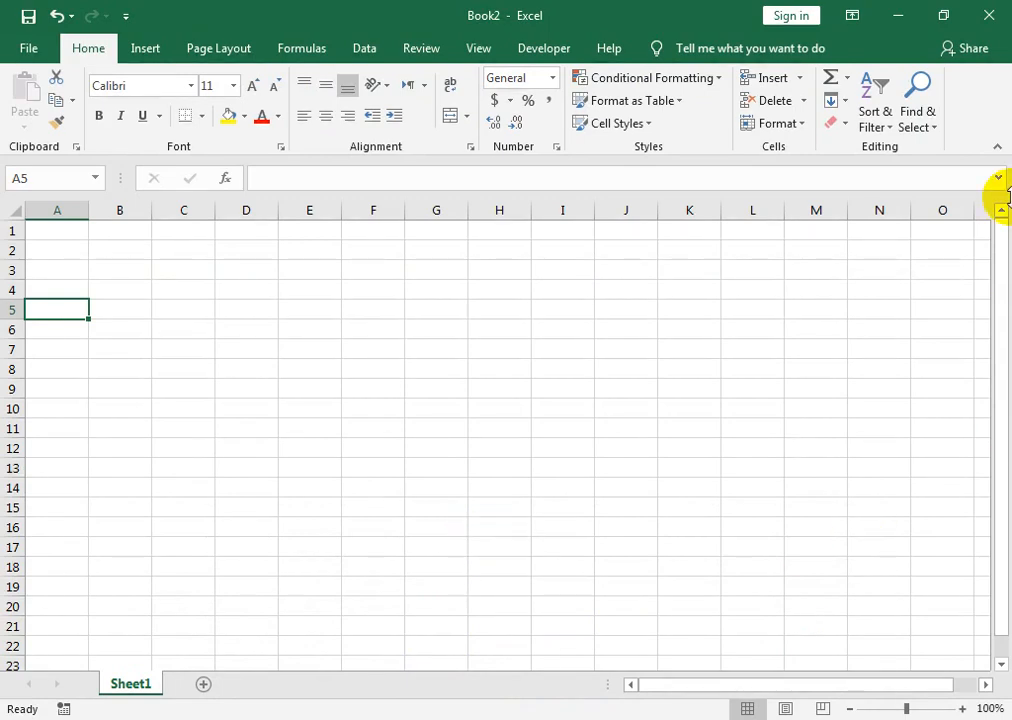
text(s N)
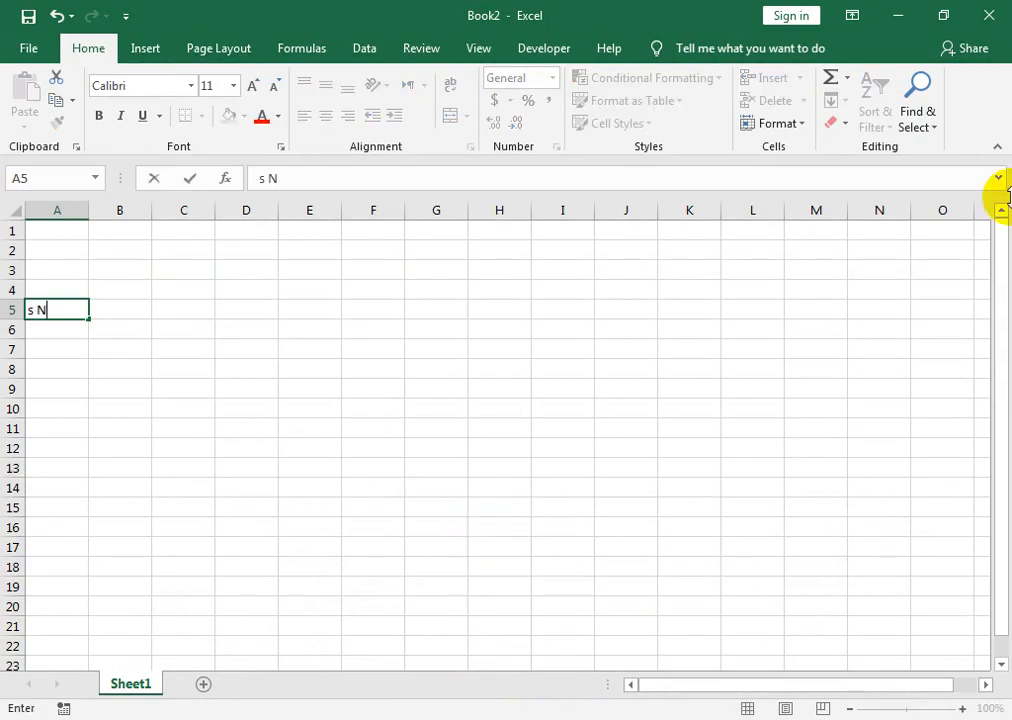
key(BackSpace)
key(BackSpace)
key(BackSpace)
text(S no)
key(Tab)
text(Name)
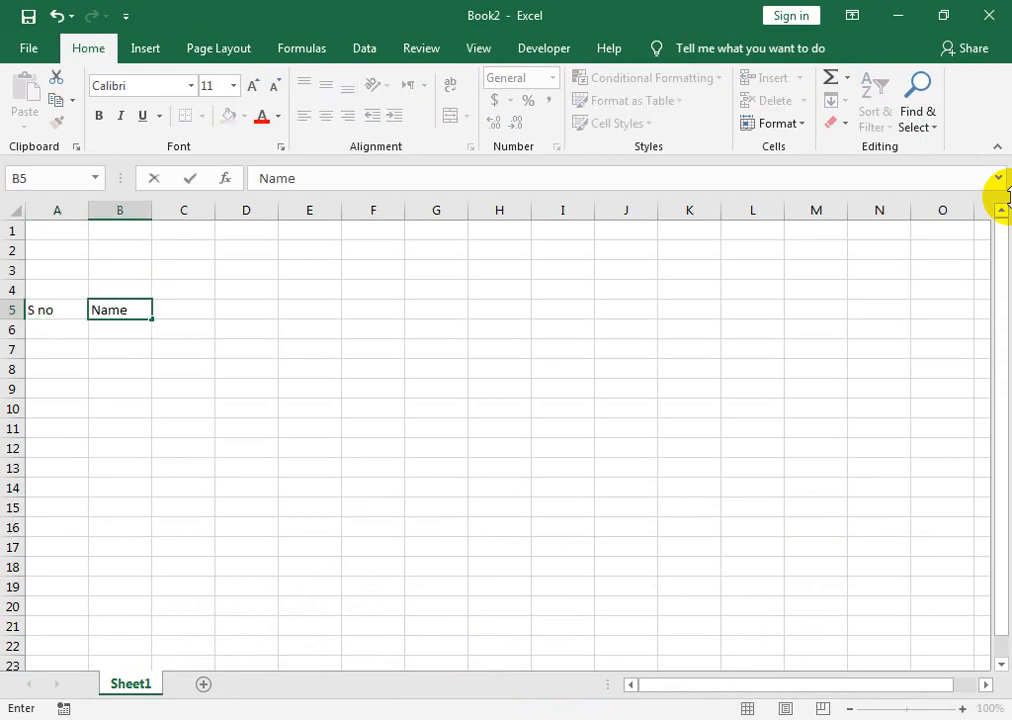
key(Tab)
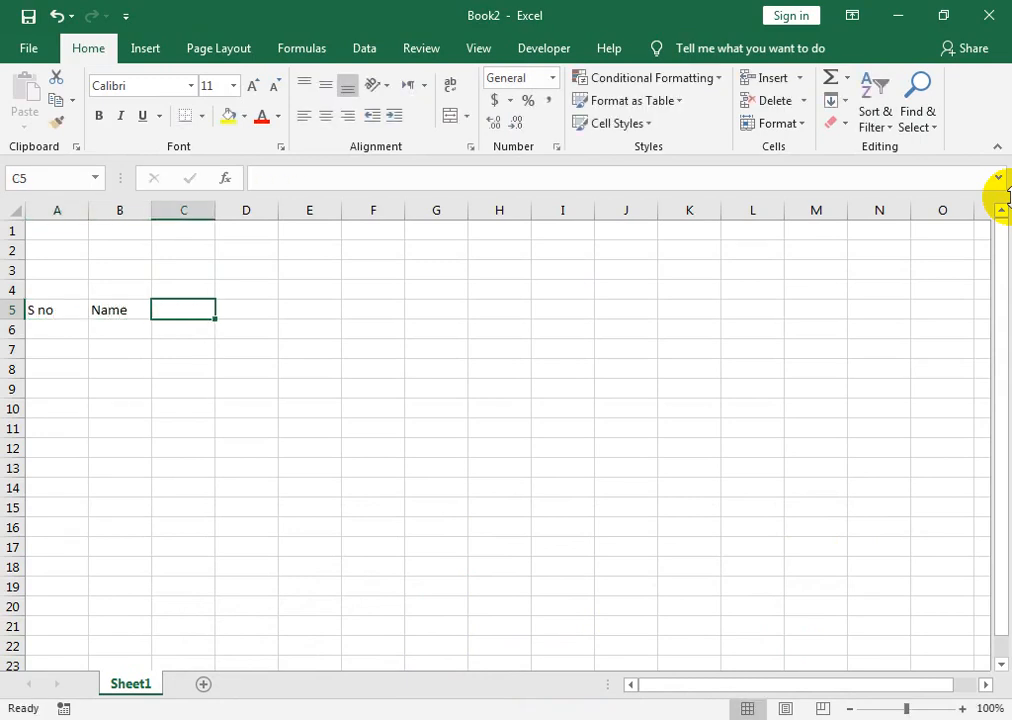
Enter the headers "Course", "Ad. Date" and "Fess" in cells C5 to E5
text(Courswe)
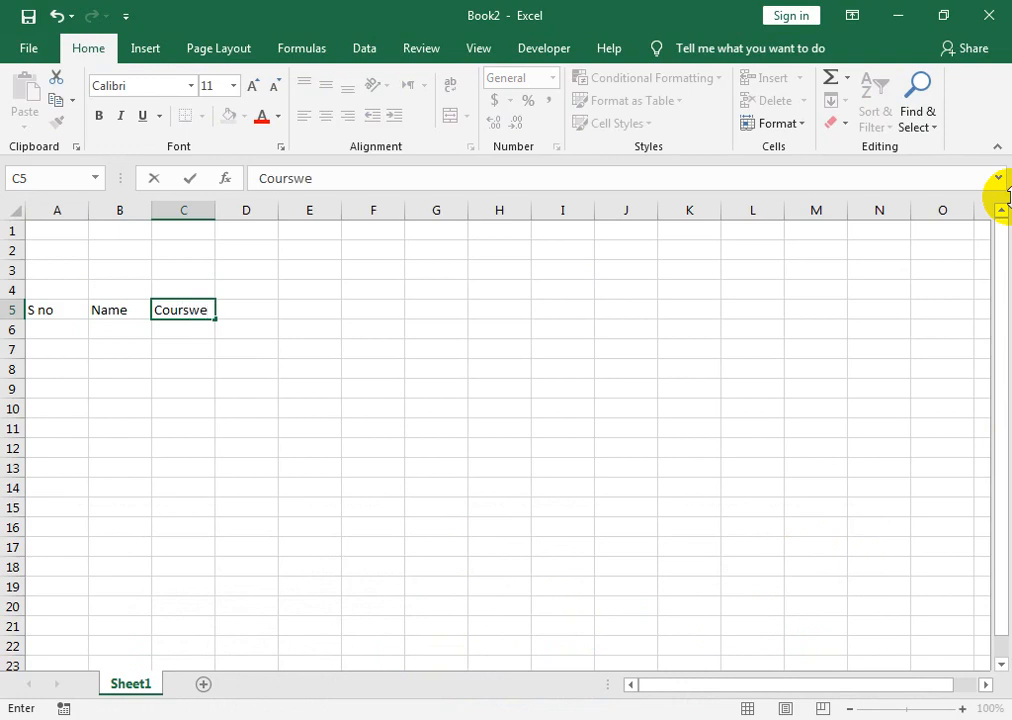
key(BackSpace)
key(BackSpace)
text(e)
key(Tab)
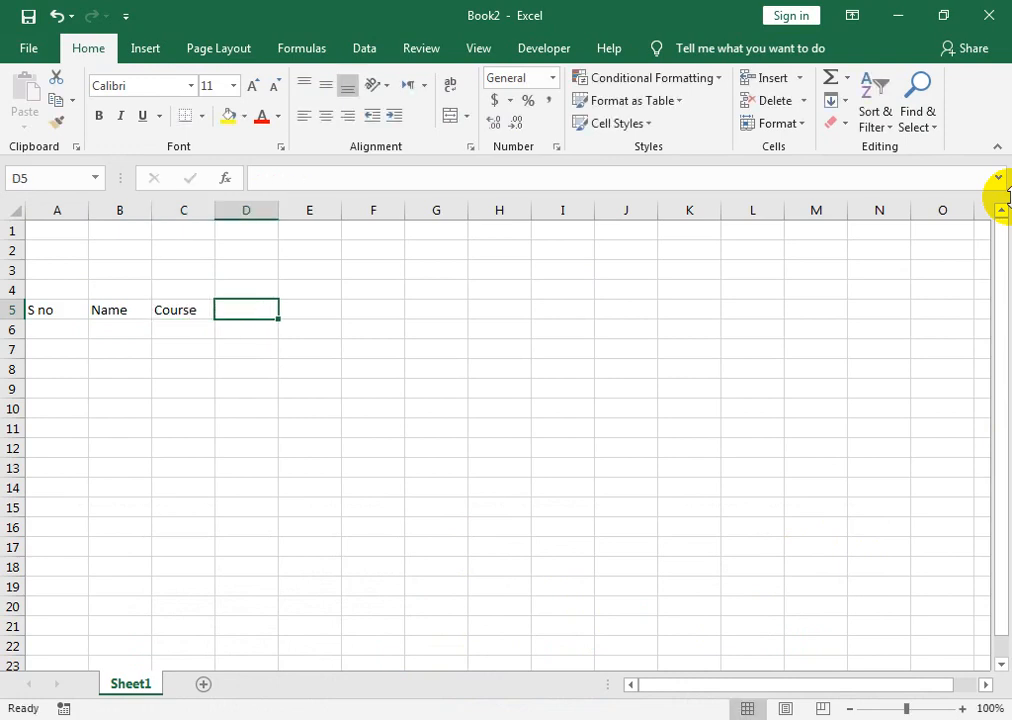
text(Ad. Date)
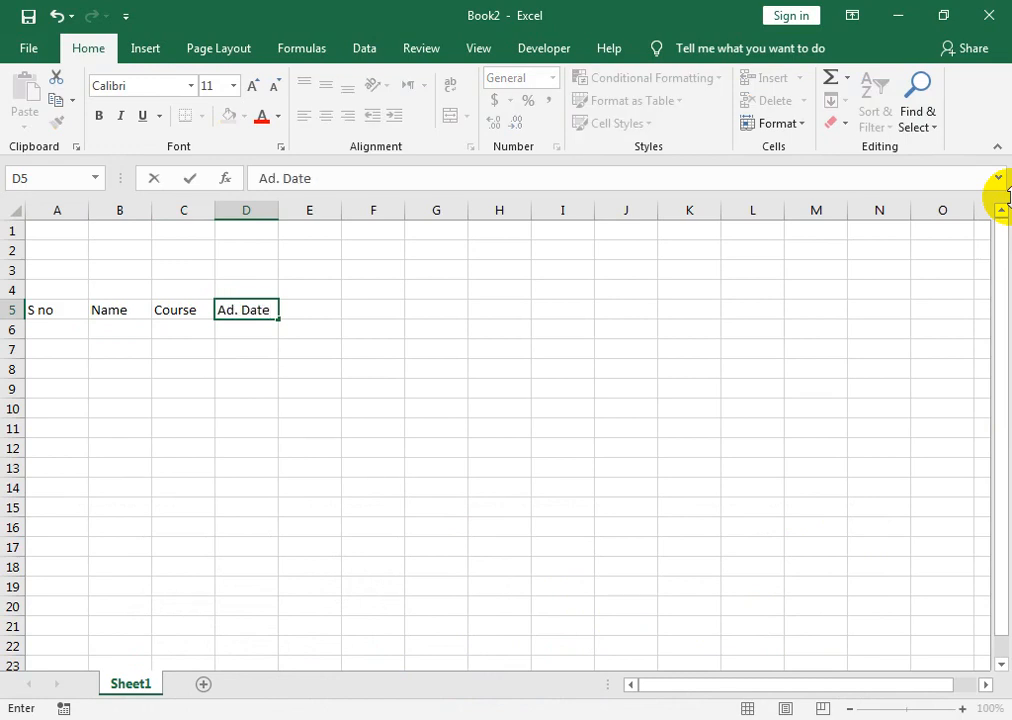
key(Tab)
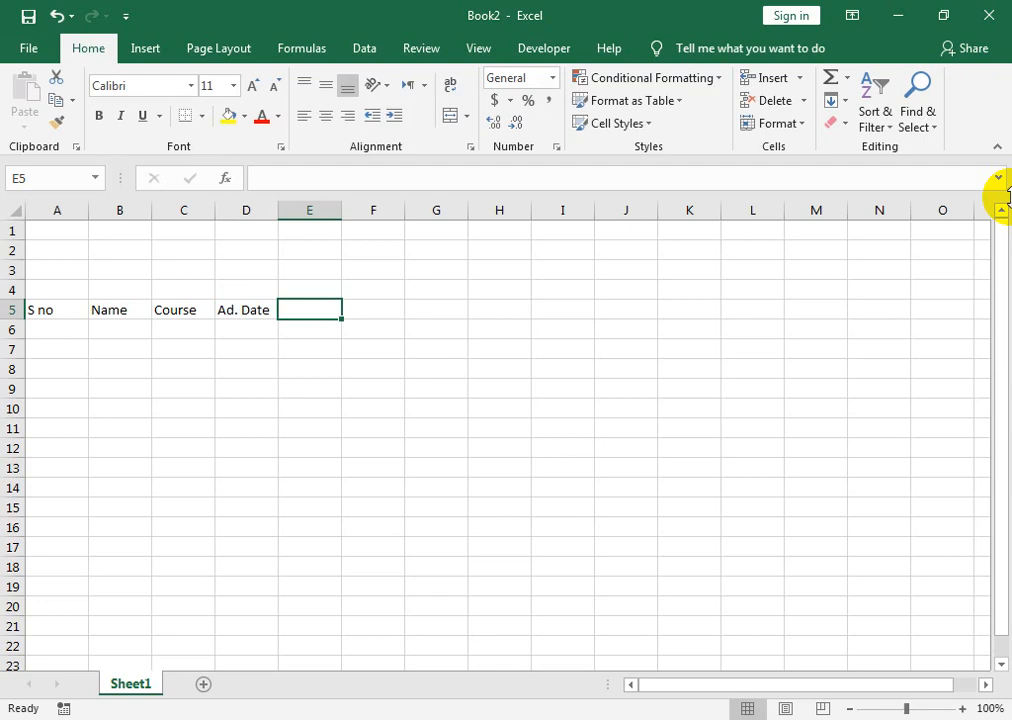
text(Fes)
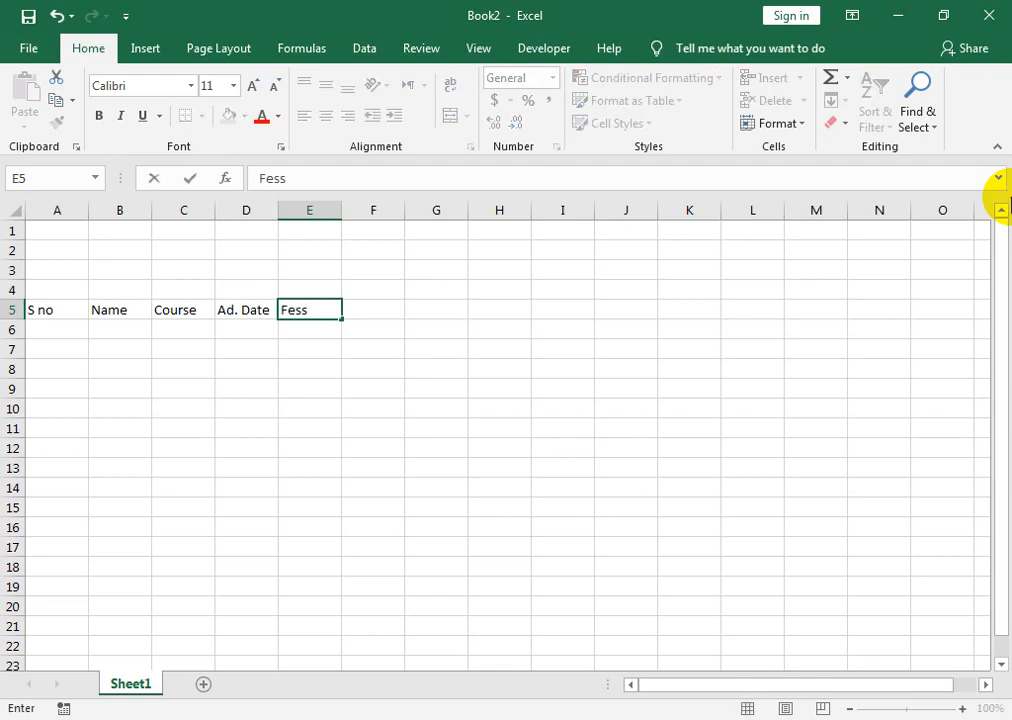
text(s)
key(Tab)
Enter the header "Total Fess" in cell F5, beside the Fess header
click(194, 320)
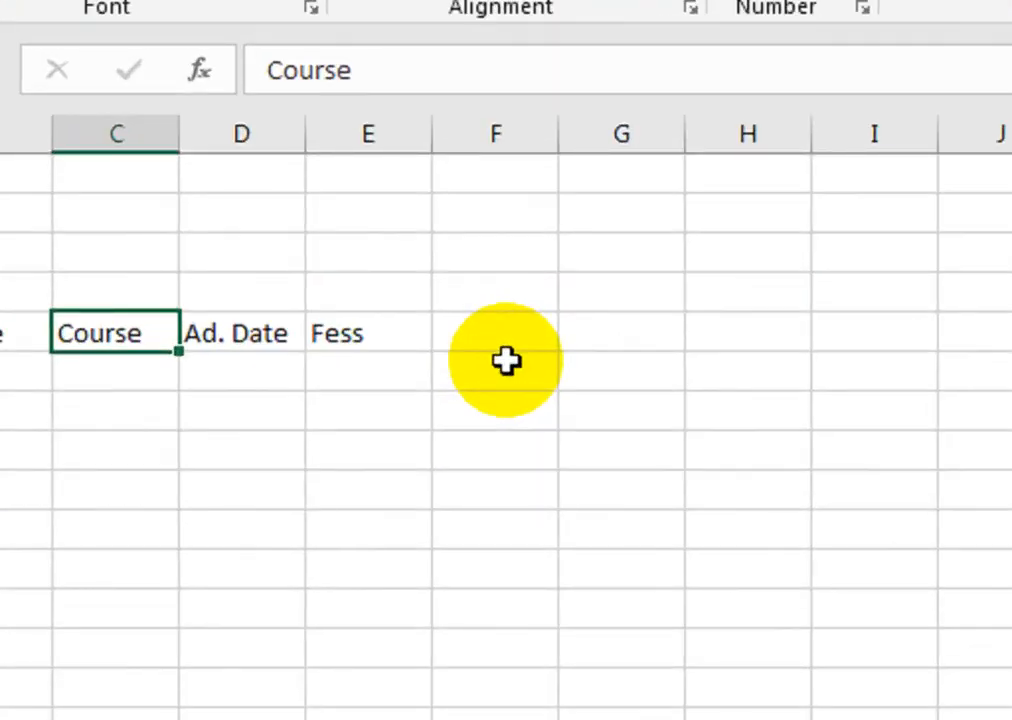
key(Right)
key(Right)
key(Right)
text(T)
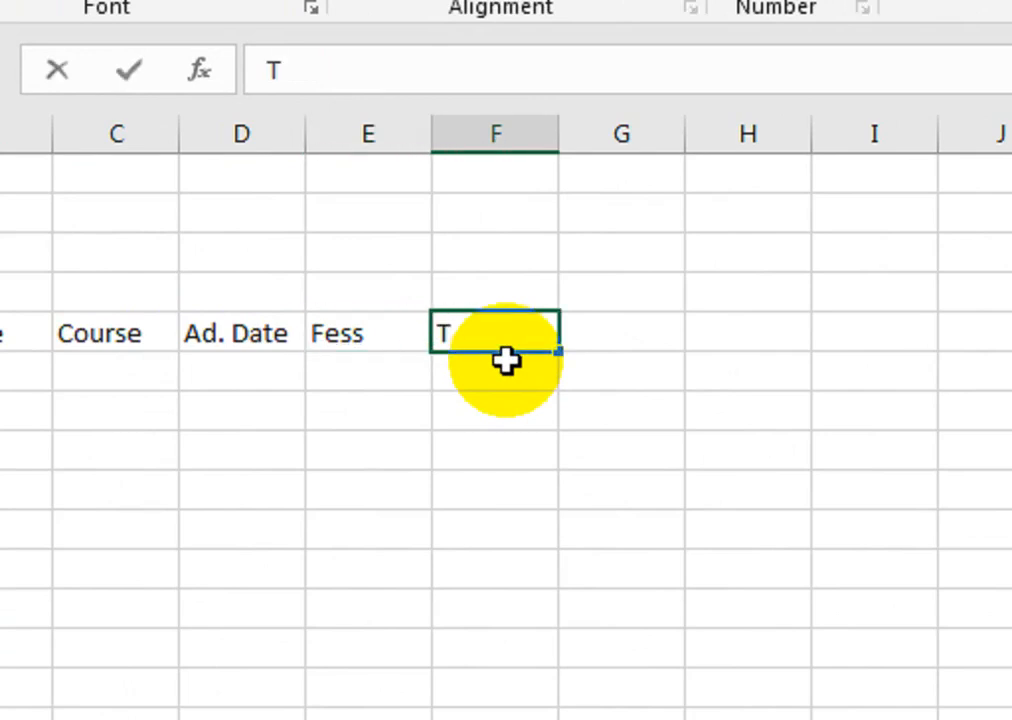
text(otal Fess)
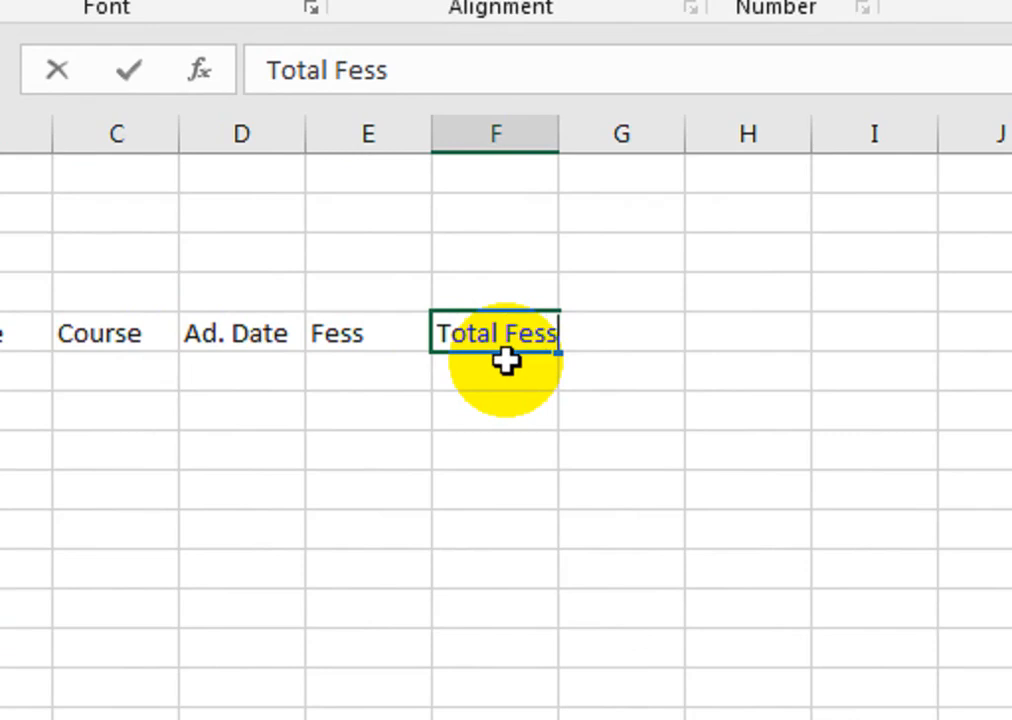
key(Tab)
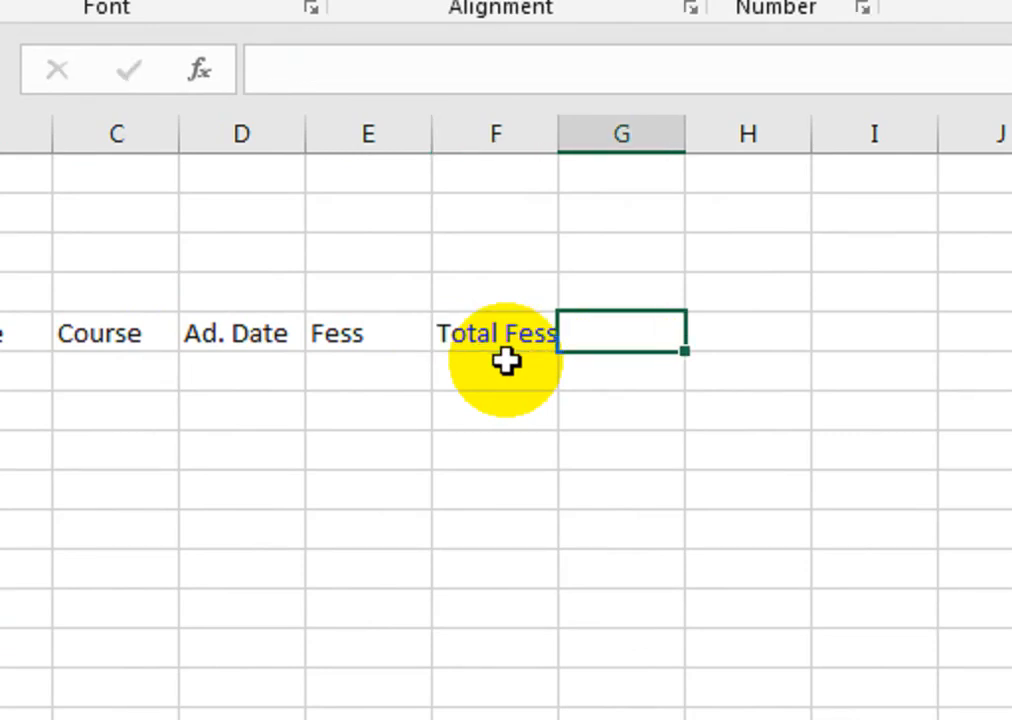
Enter the headers "Dis%" in cell G5 and "Net Fess" in cell H5
text(Dis)
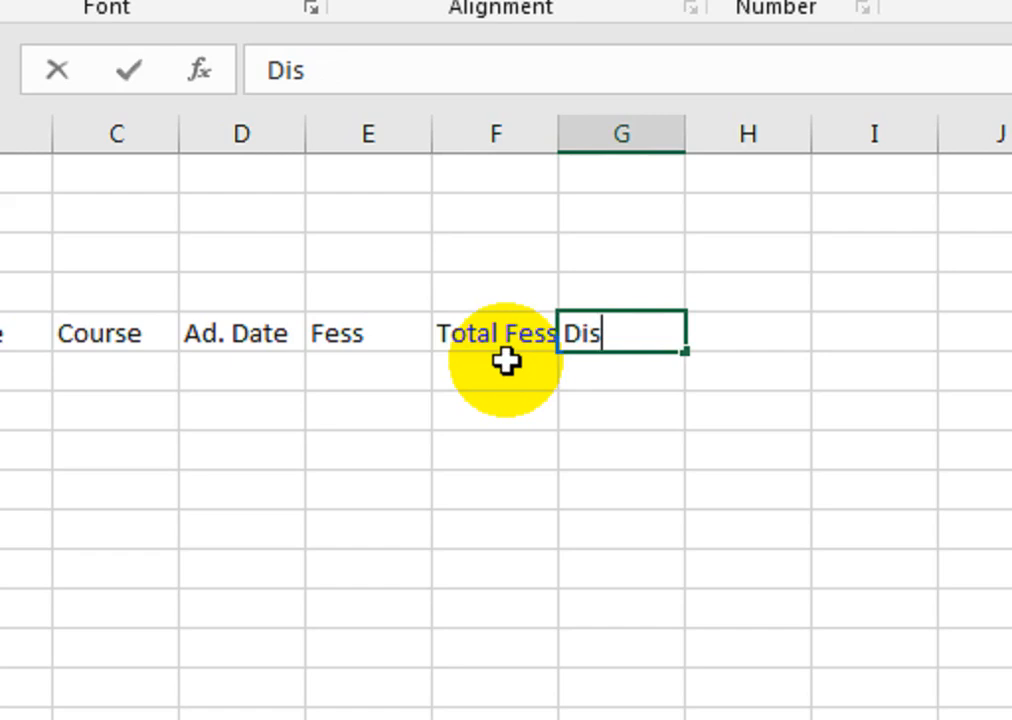
text(%)
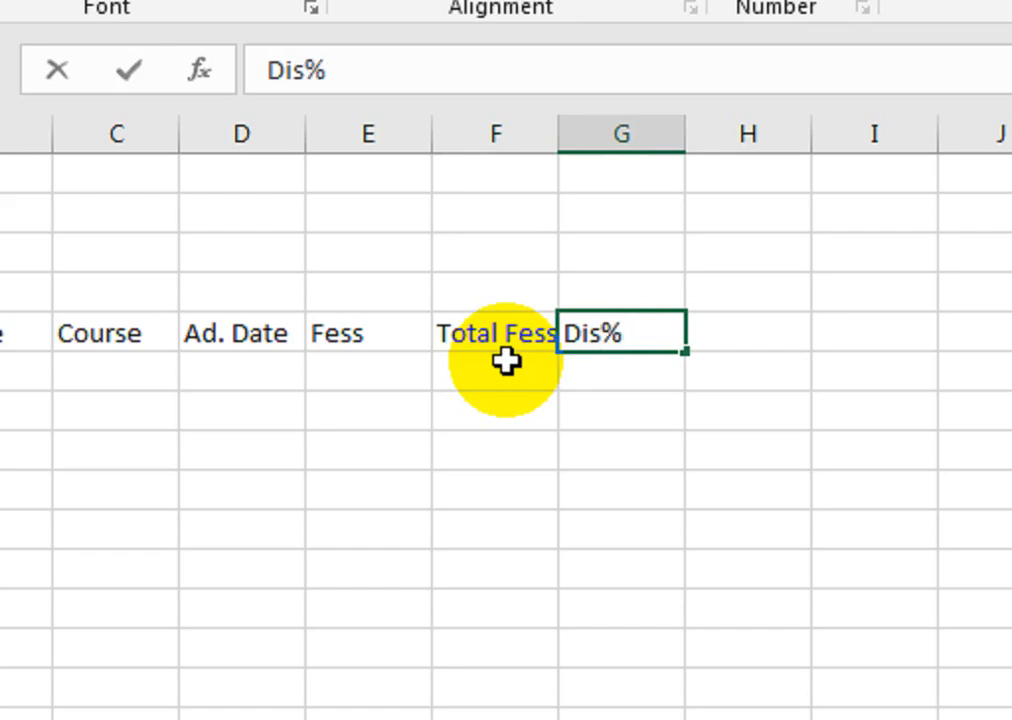
key(Tab)
text(N)
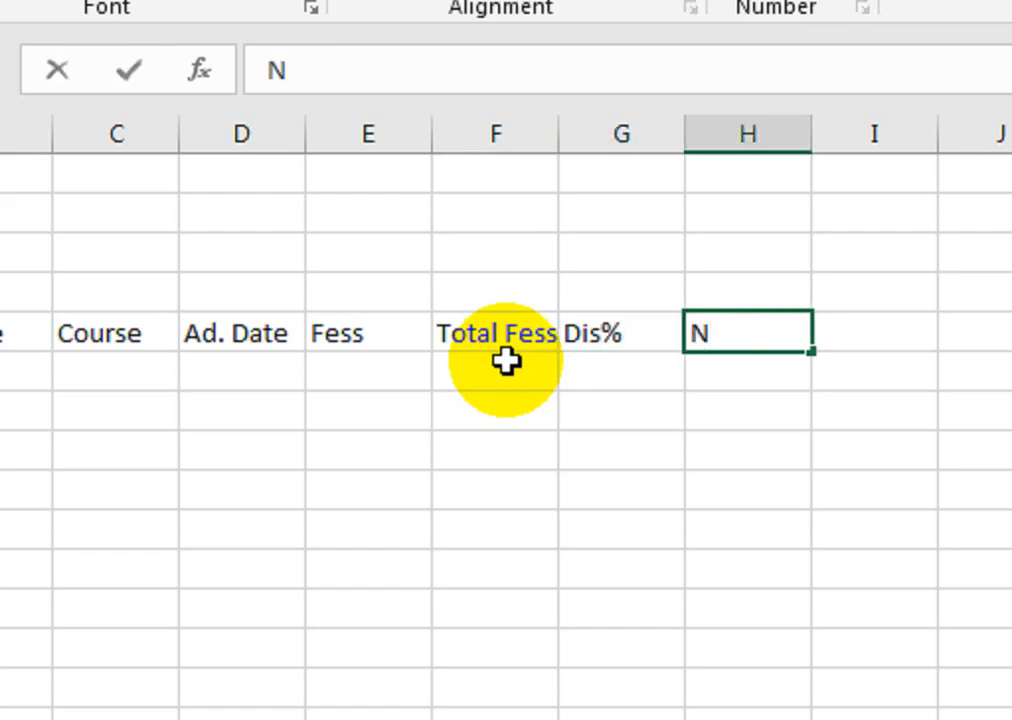
text(et Fess)
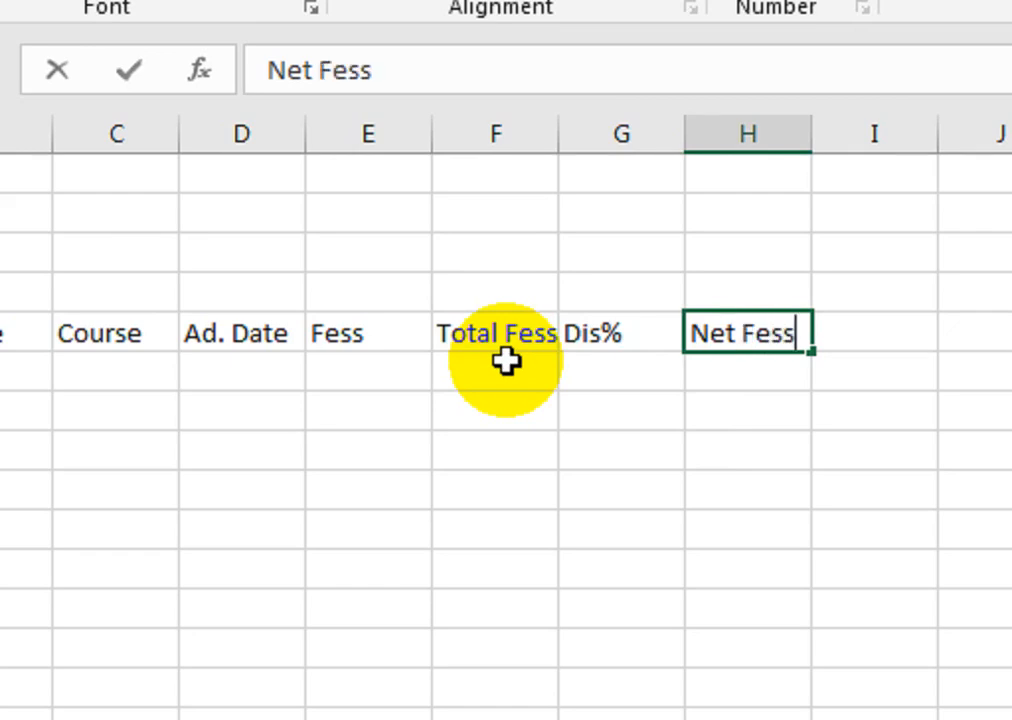
key(Tab)
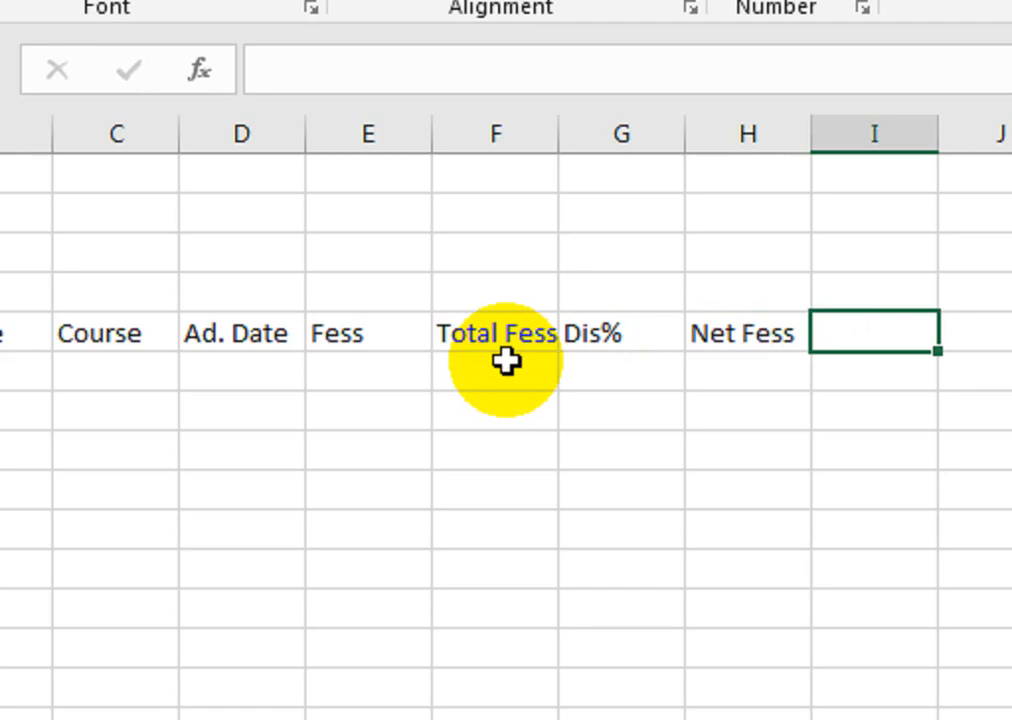
Enter the header "Per Installment" in cell I5 and autofit column I to its text
text(Per)
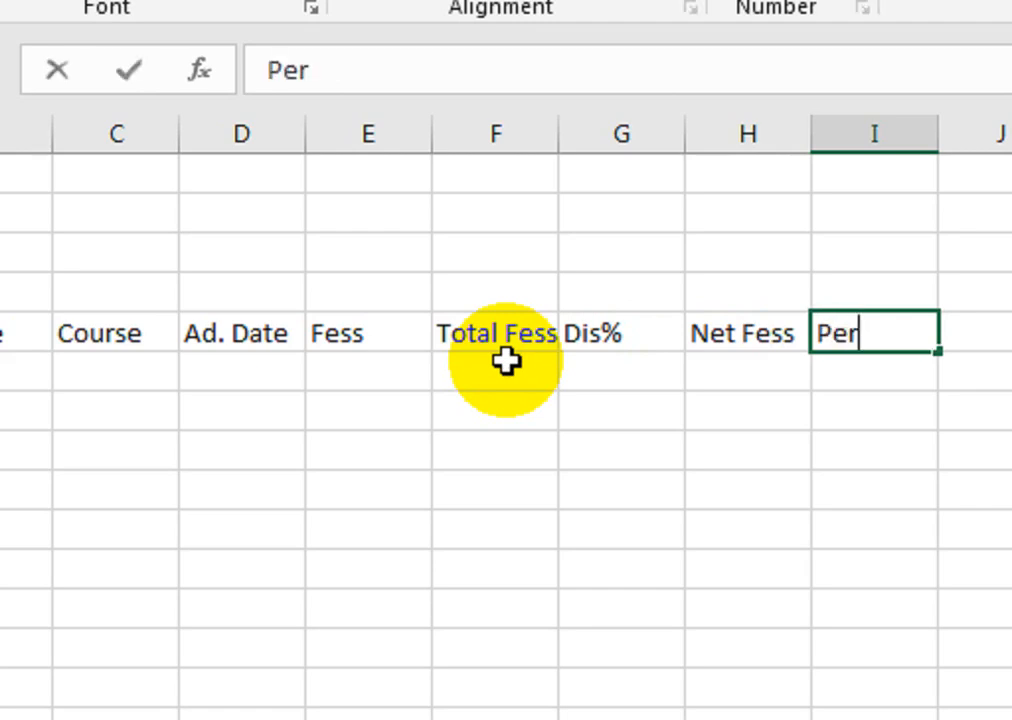
text( In)
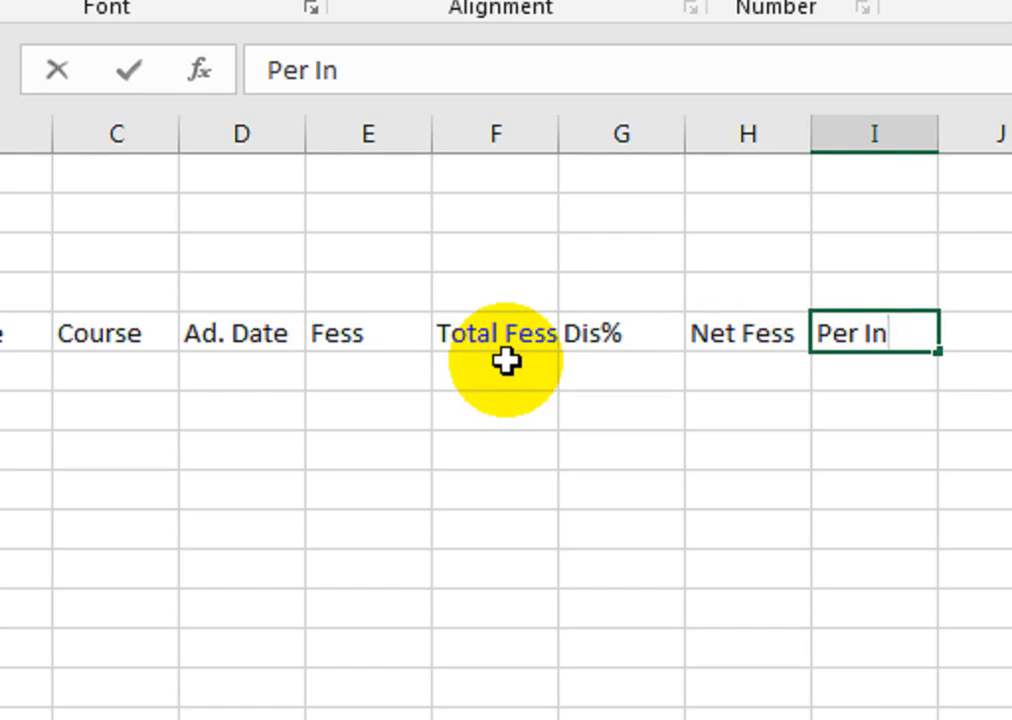
text(sta)
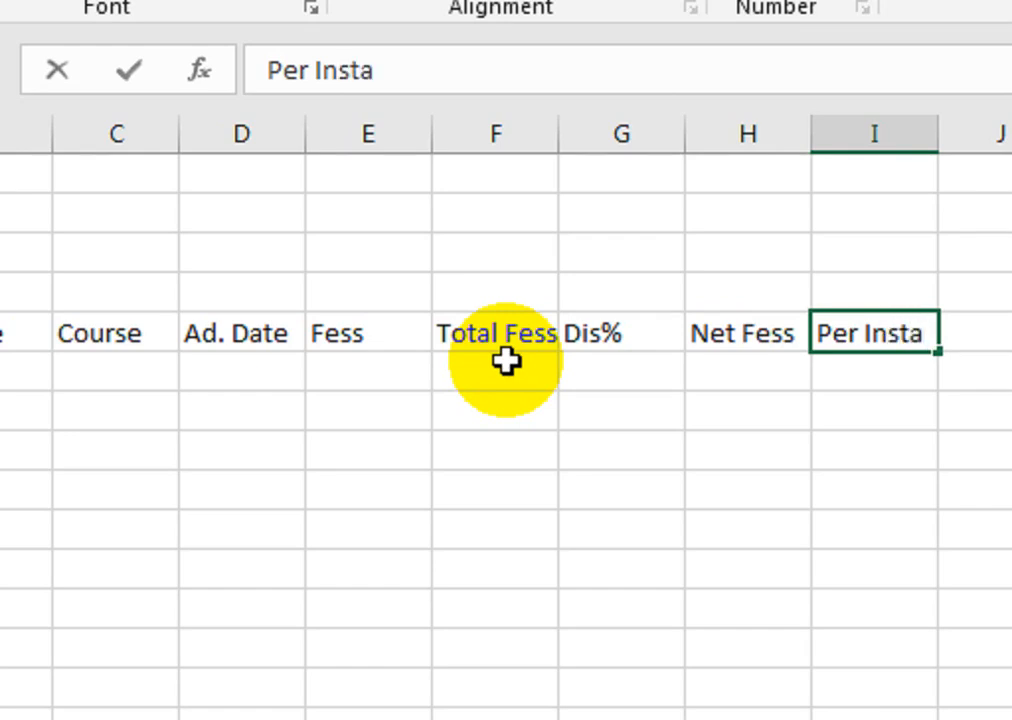
text(llment)
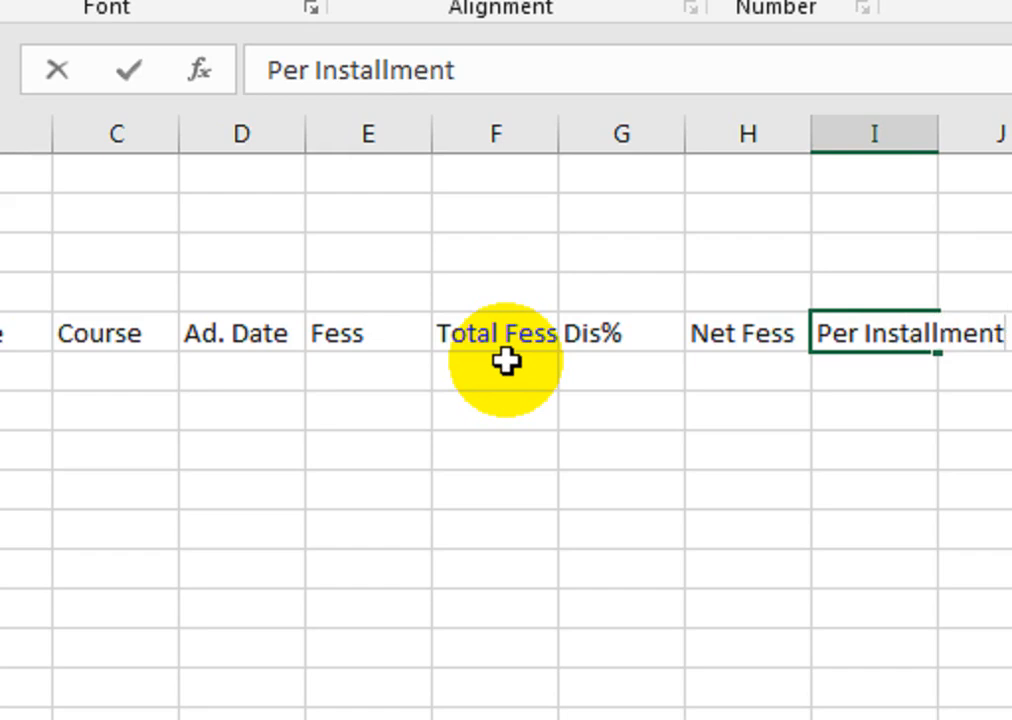
key(Tab)
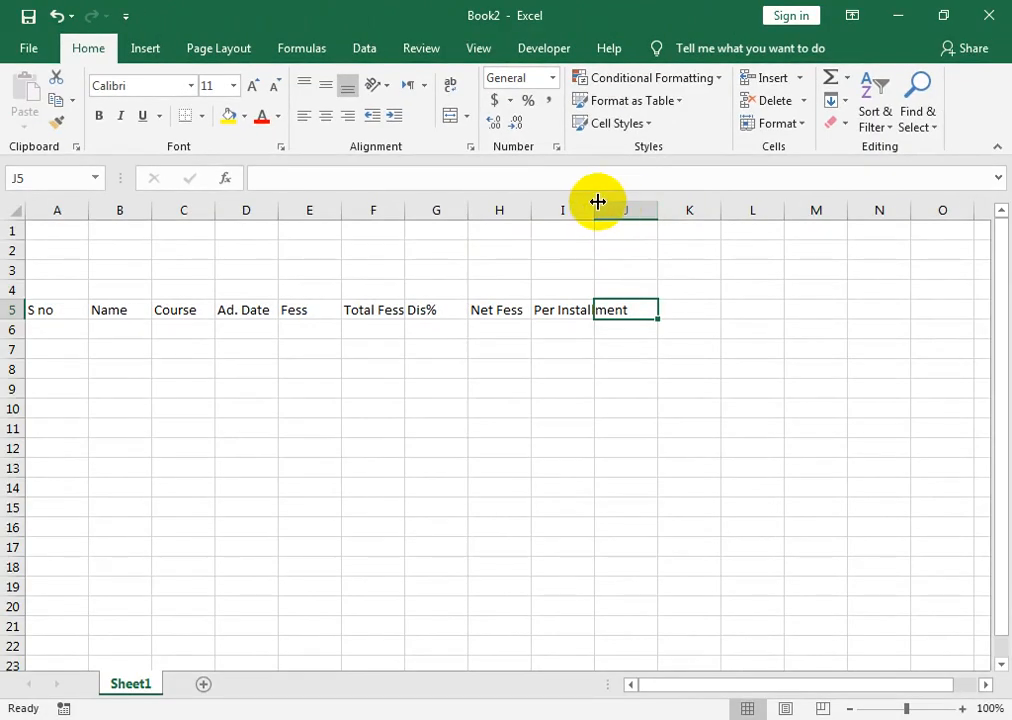
double_click(598, 202)
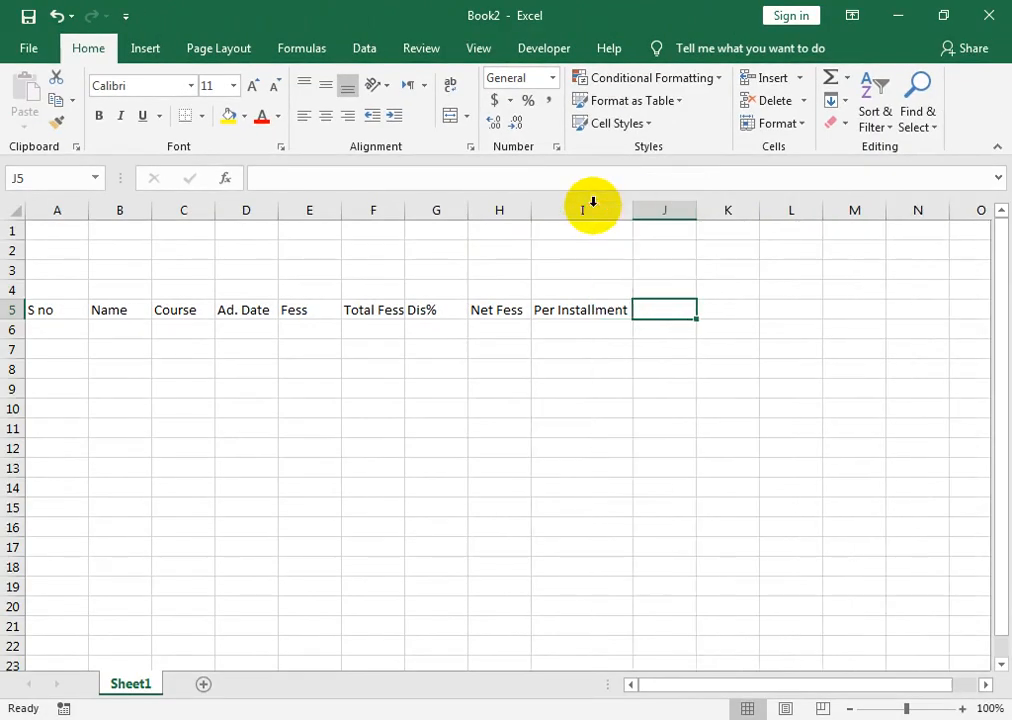
Enter the headers "Ins Date" in cell J5 and "Paid" in cell K5
text(I)
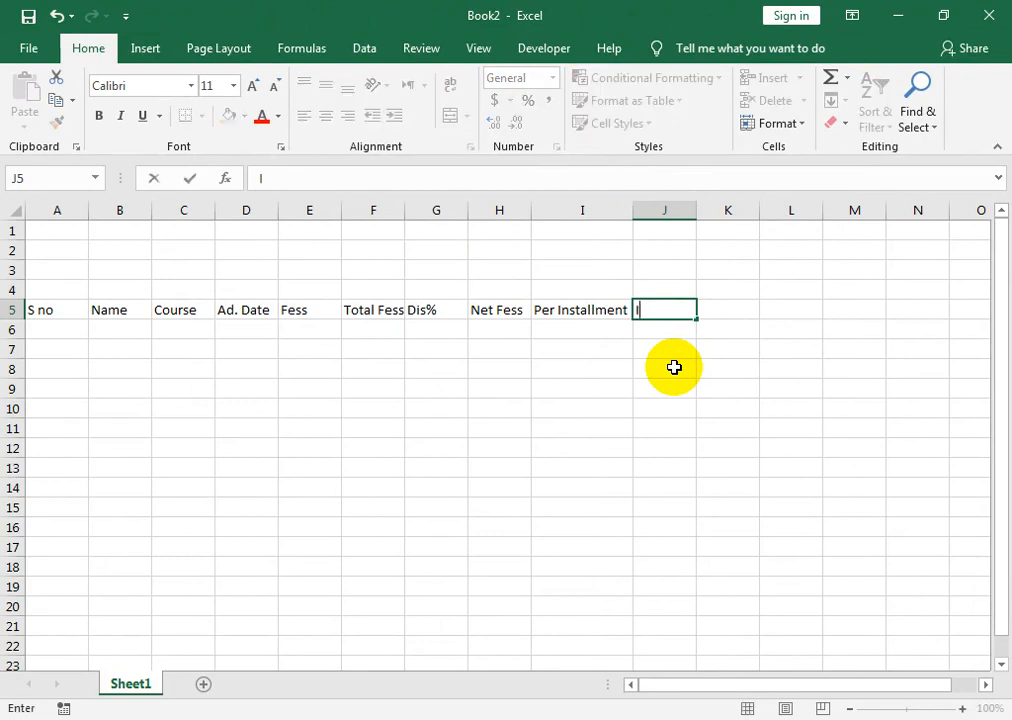
text(ns Date)
key(Tab)
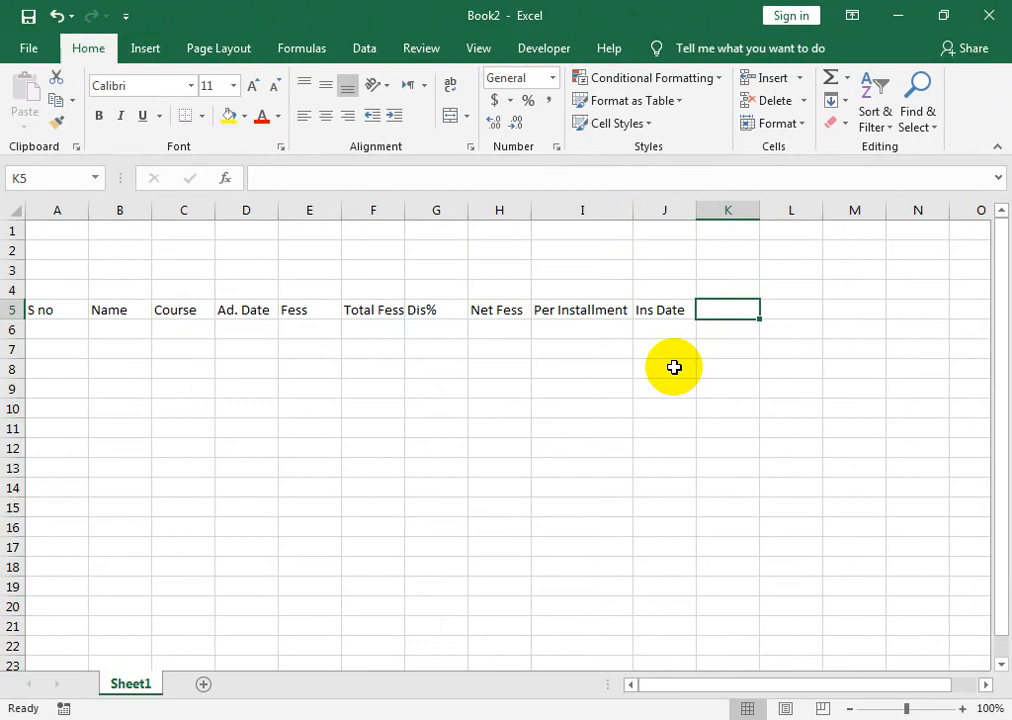
text(P)
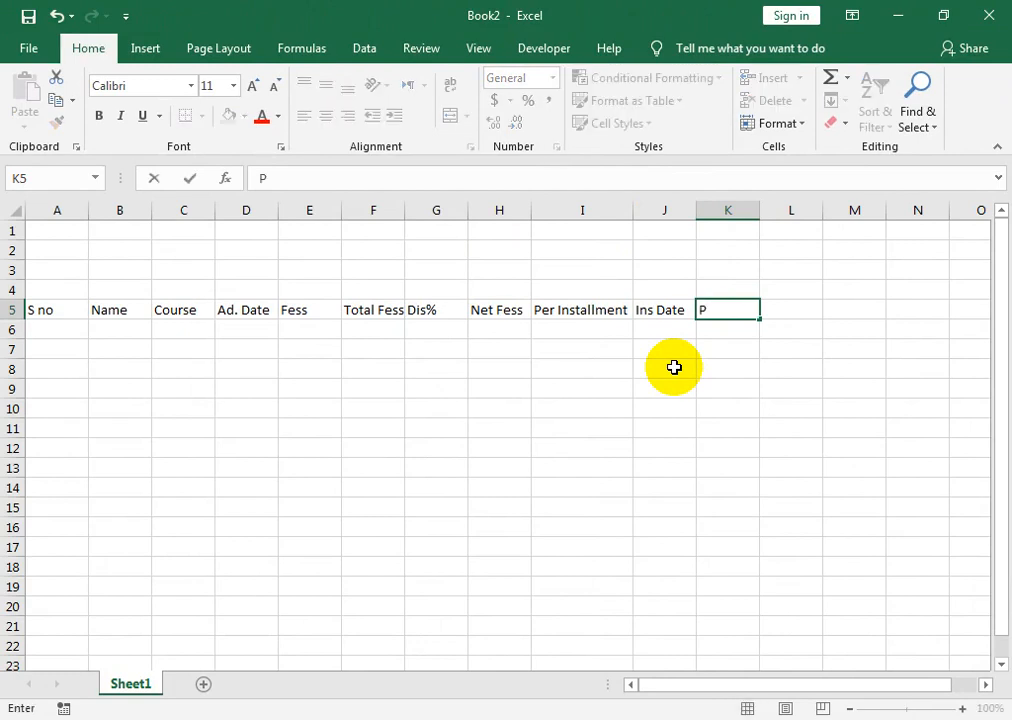
text(aid)
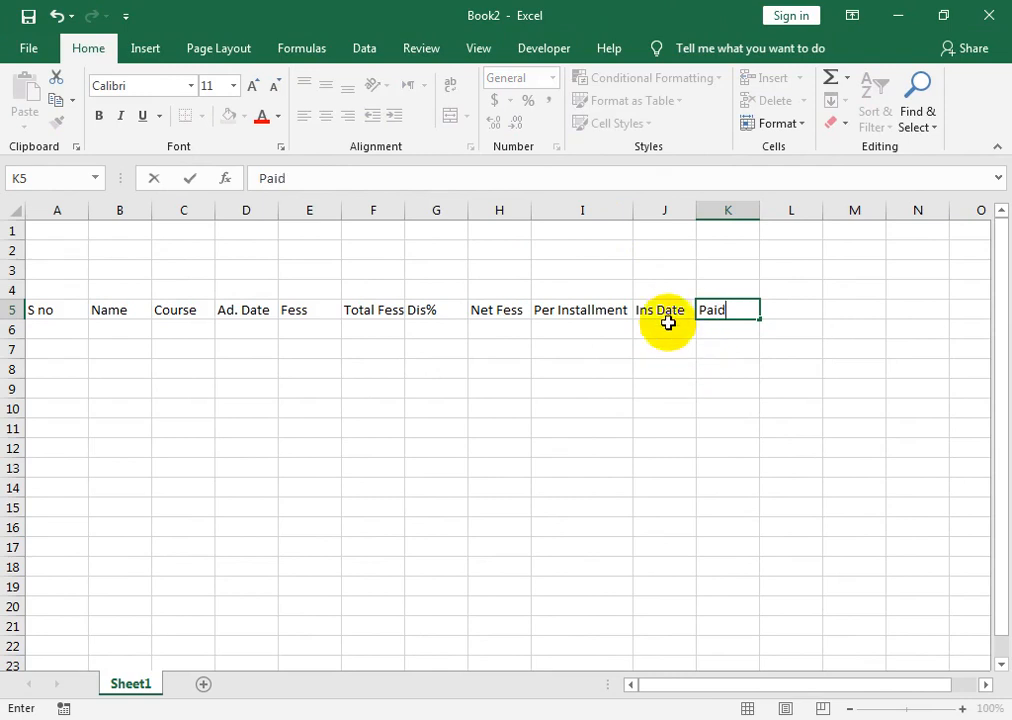
Fill the Ins Date and Paid header pair from J5:K5 across to O5
drag(664, 314, 700, 309)
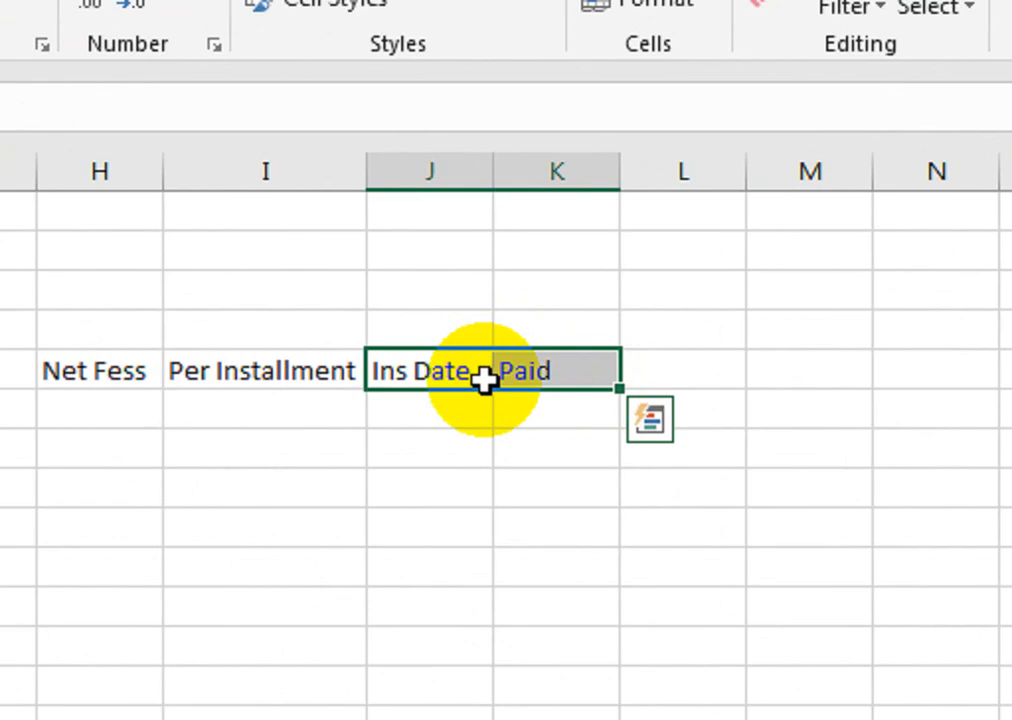
drag(620, 388, 951, 454)
drag(838, 454, 967, 377)
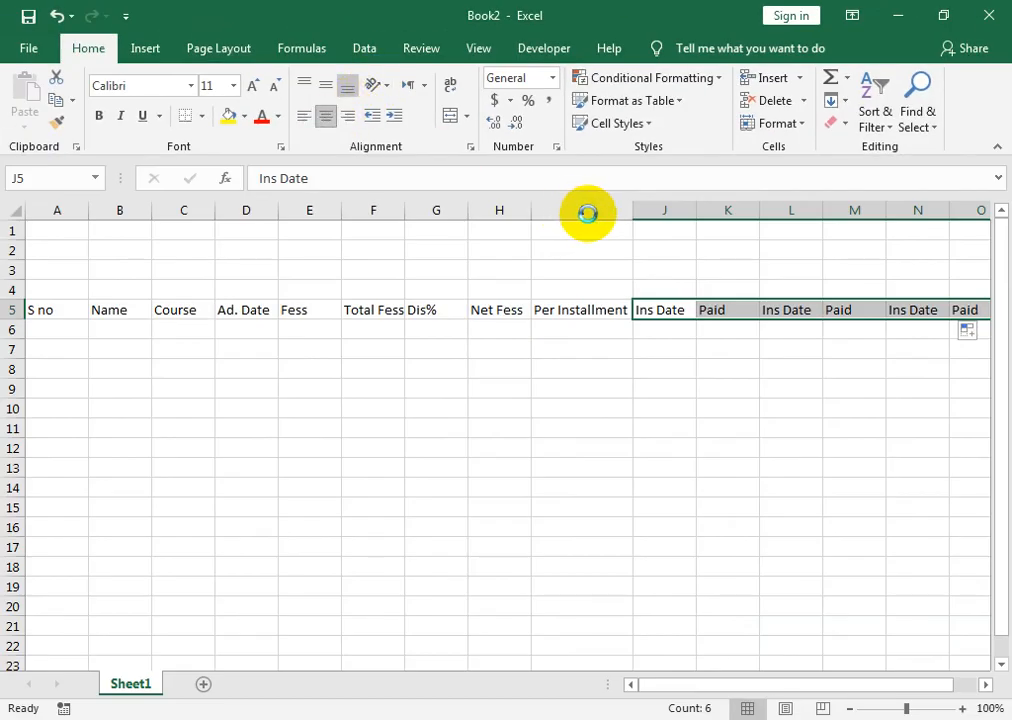
Format the header cells A5:O5 with centred bold text and a thick outside border
drag(63, 313, 964, 316)
click(326, 116)
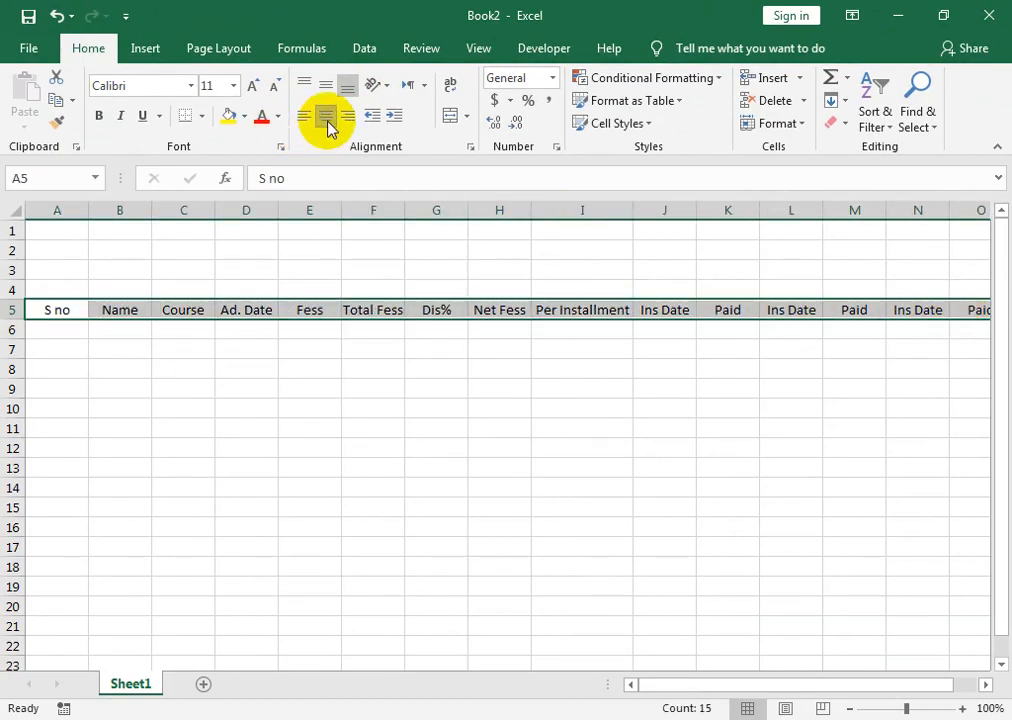
click(98, 115)
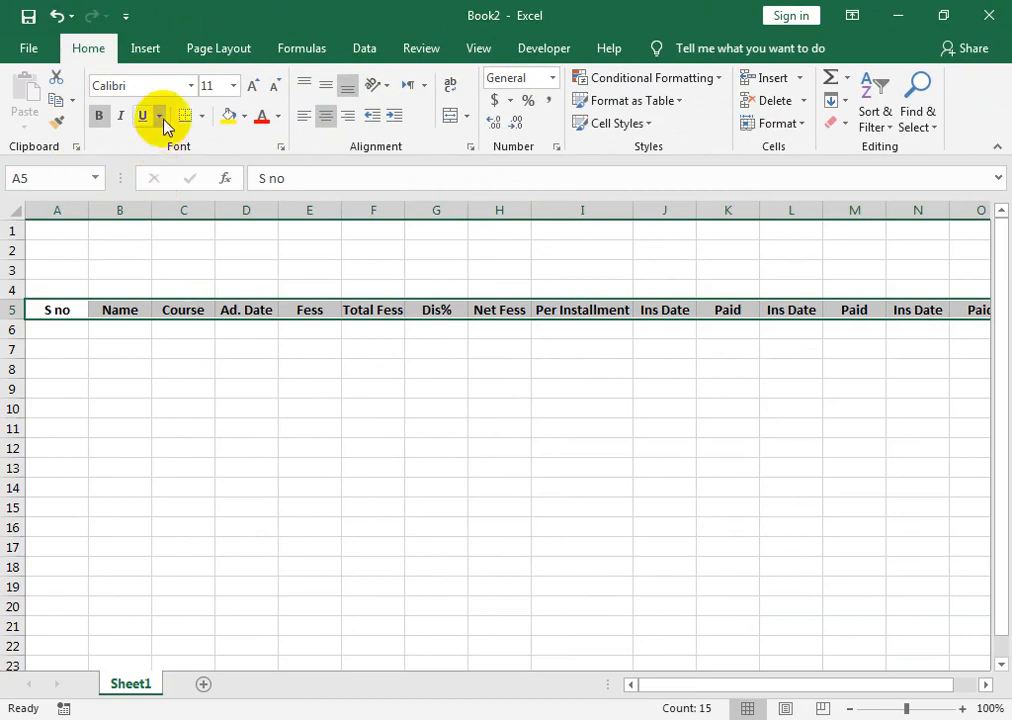
click(202, 115)
click(228, 334)
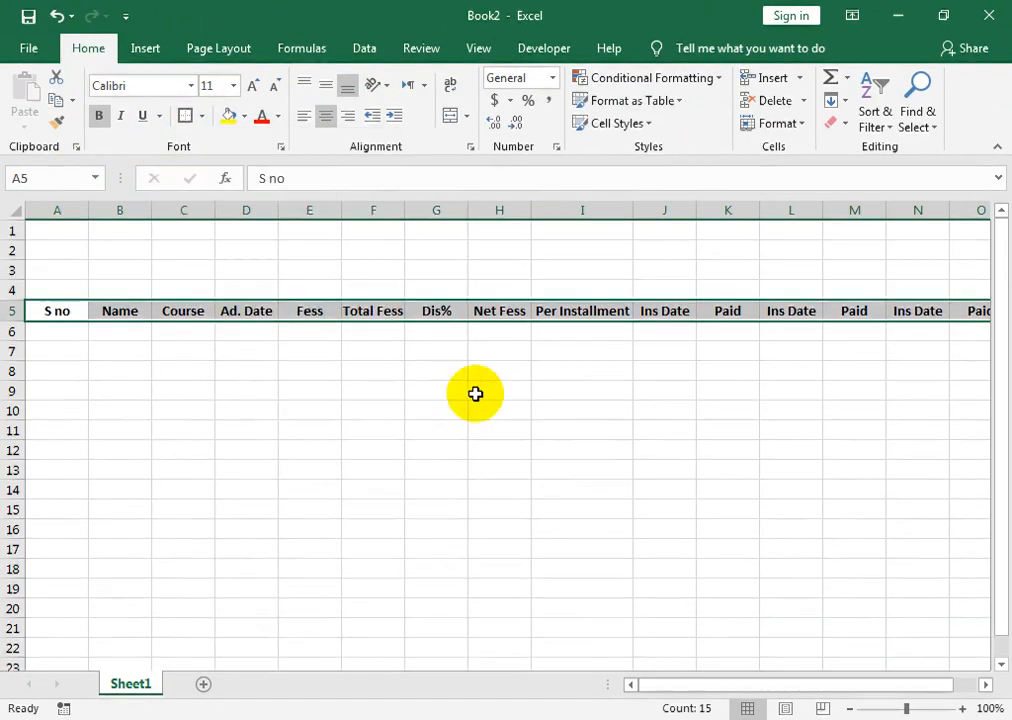
Enter the header "Remarks" in cell P5, after the last Paid column
click(668, 333)
drag(664, 311, 855, 311)
click(914, 315)
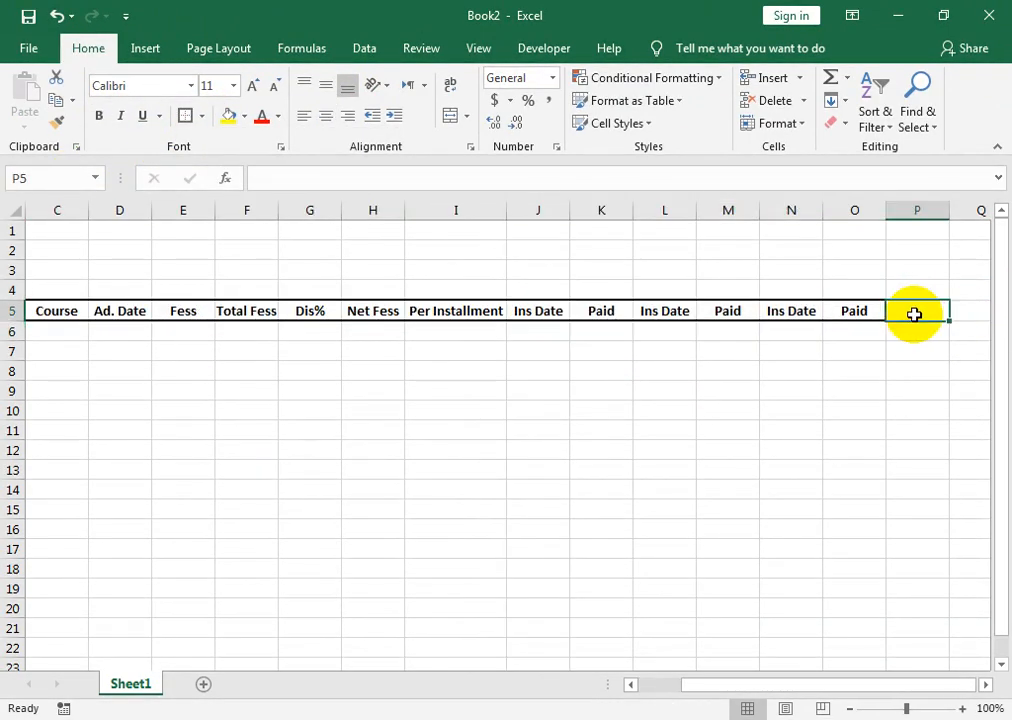
text(r)
key(BackSpace)
text(Remarks)
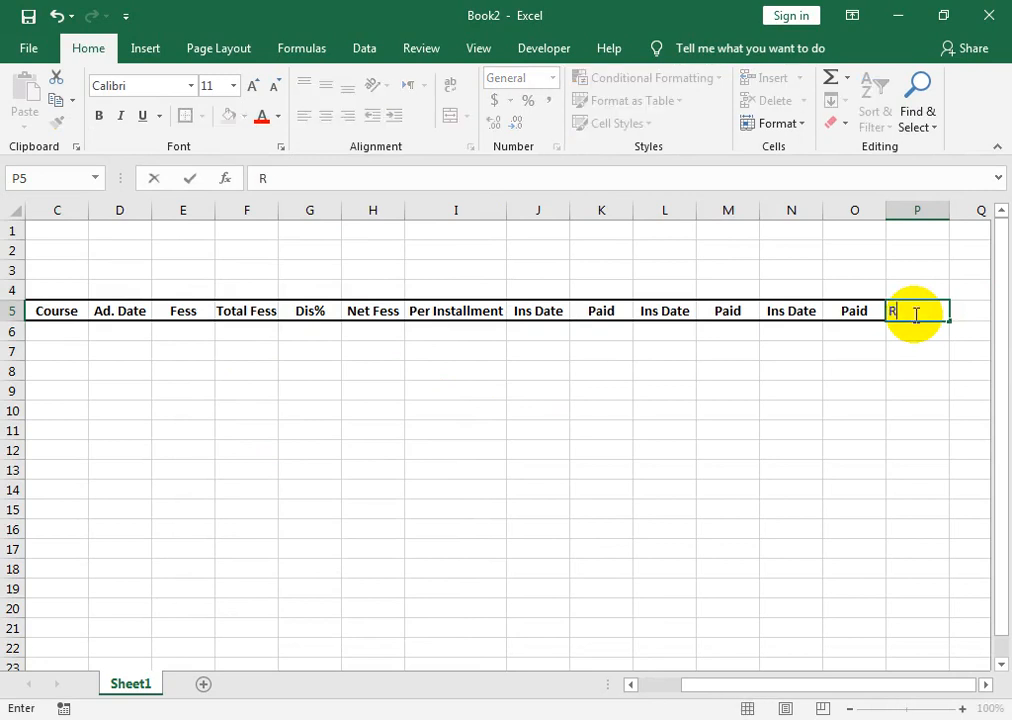
Clear the existing borders on the header row A5:P5 and apply one thick outside border around it
key(Return)
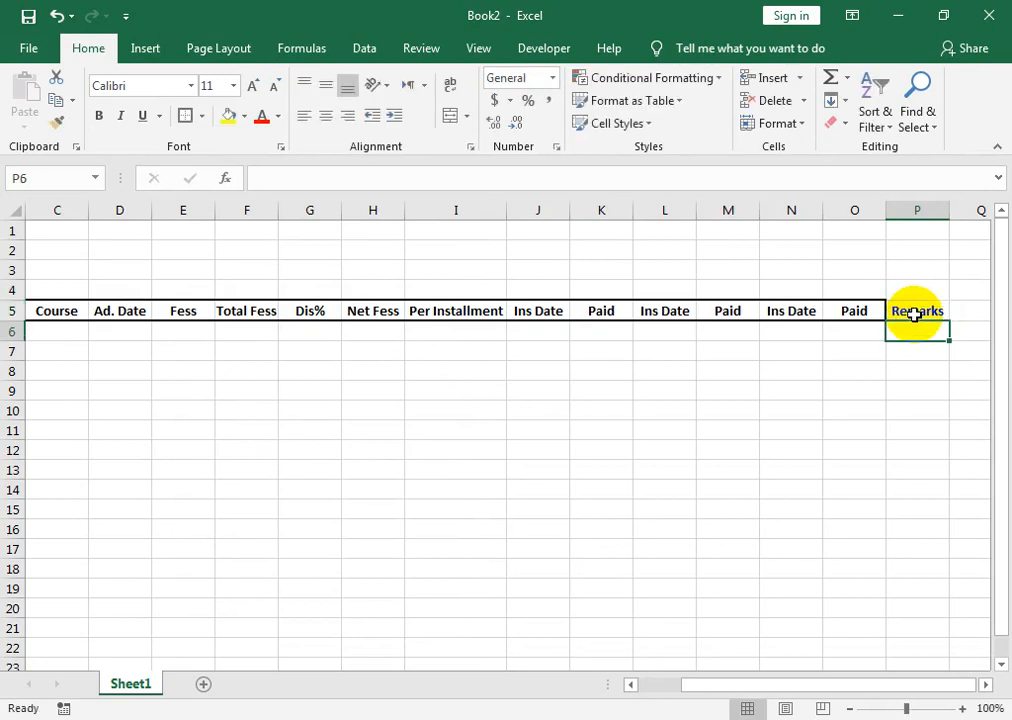
click(914, 315)
drag(915, 309, 5, 302)
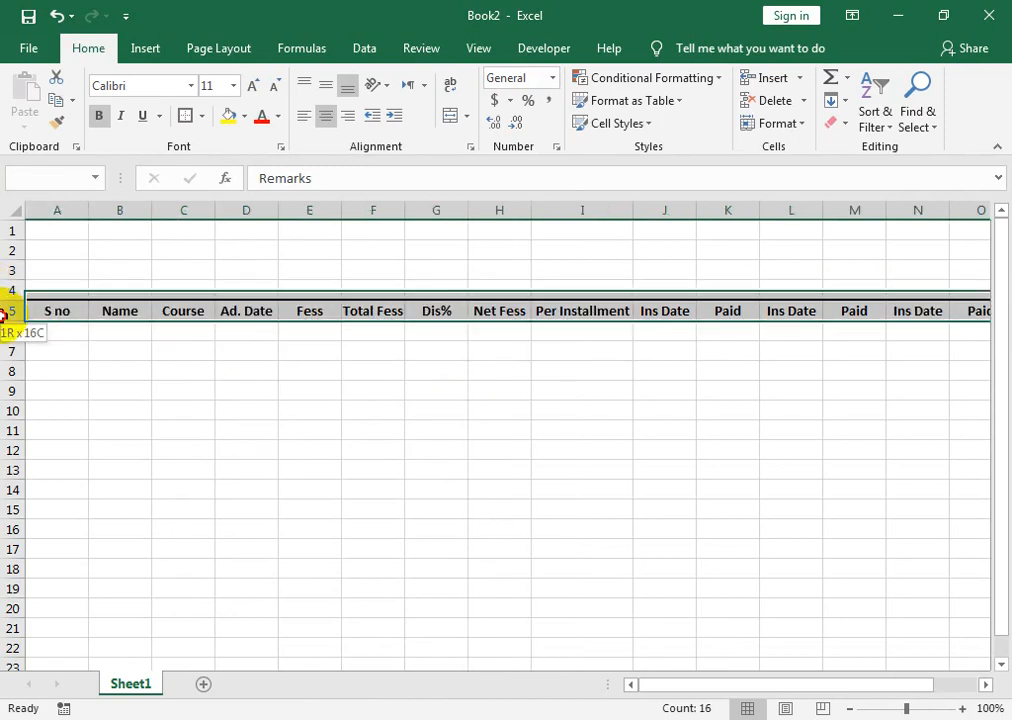
click(202, 117)
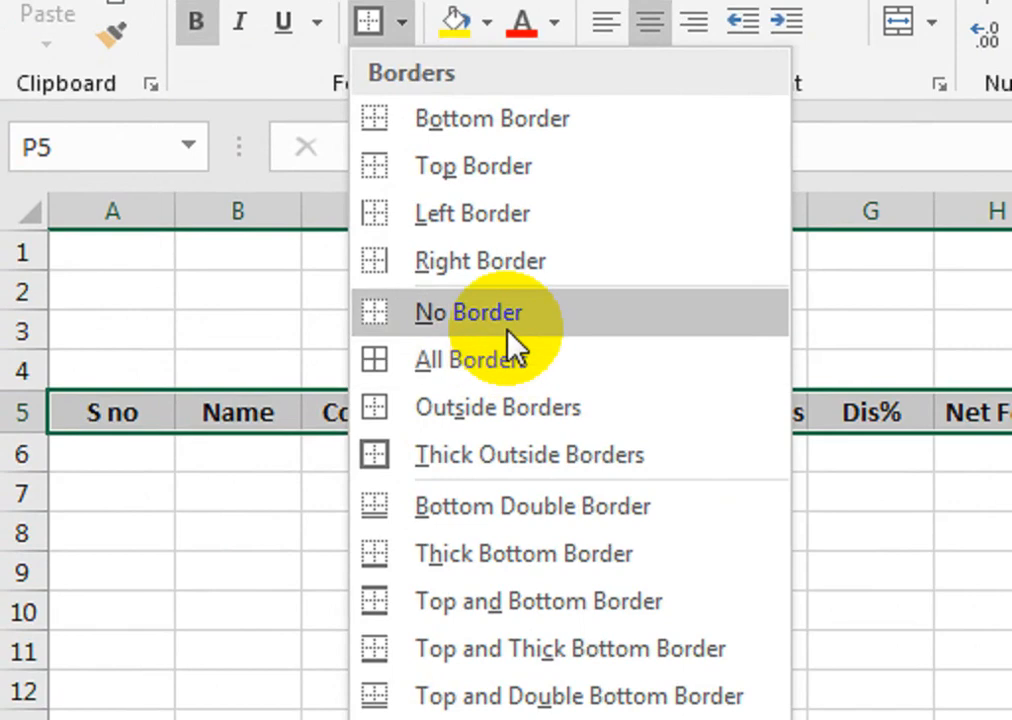
click(255, 268)
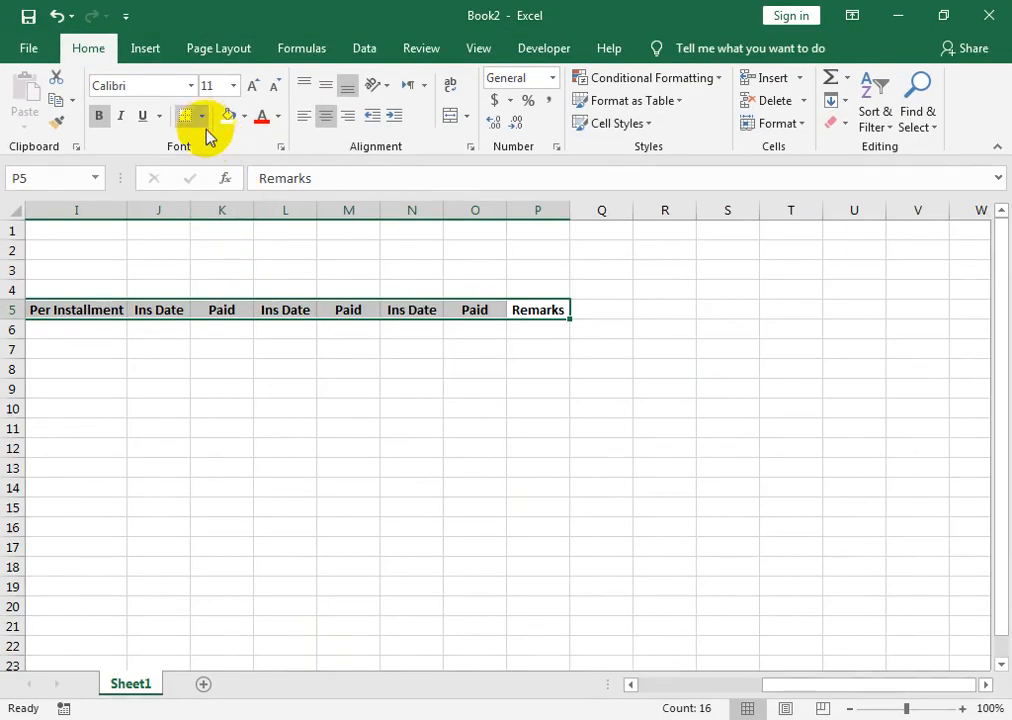
click(202, 117)
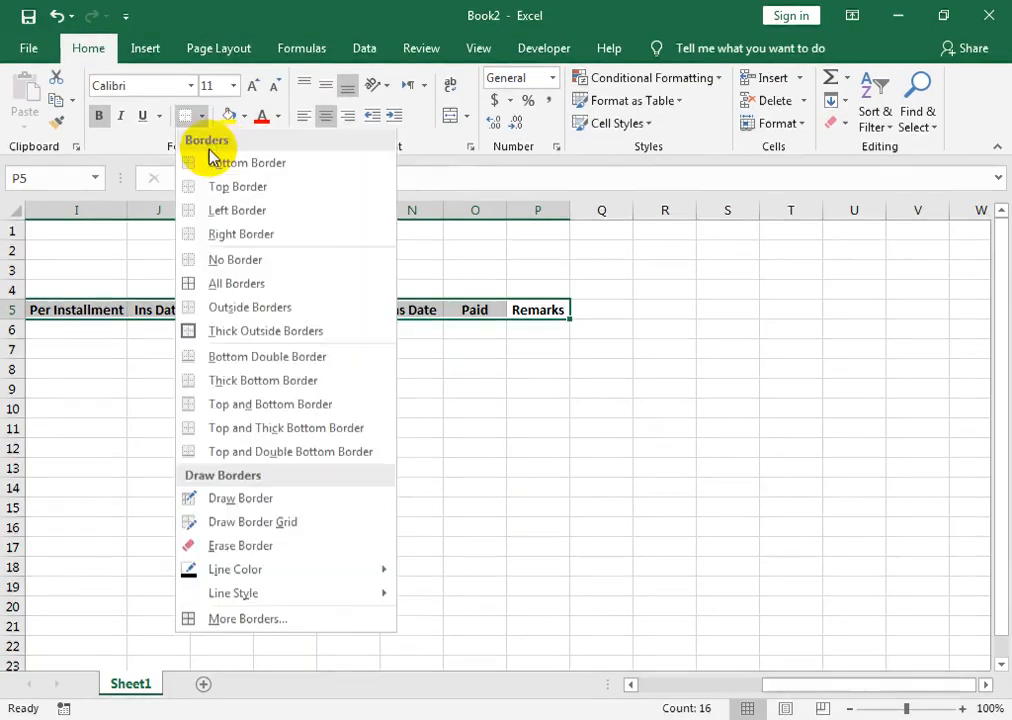
click(213, 334)
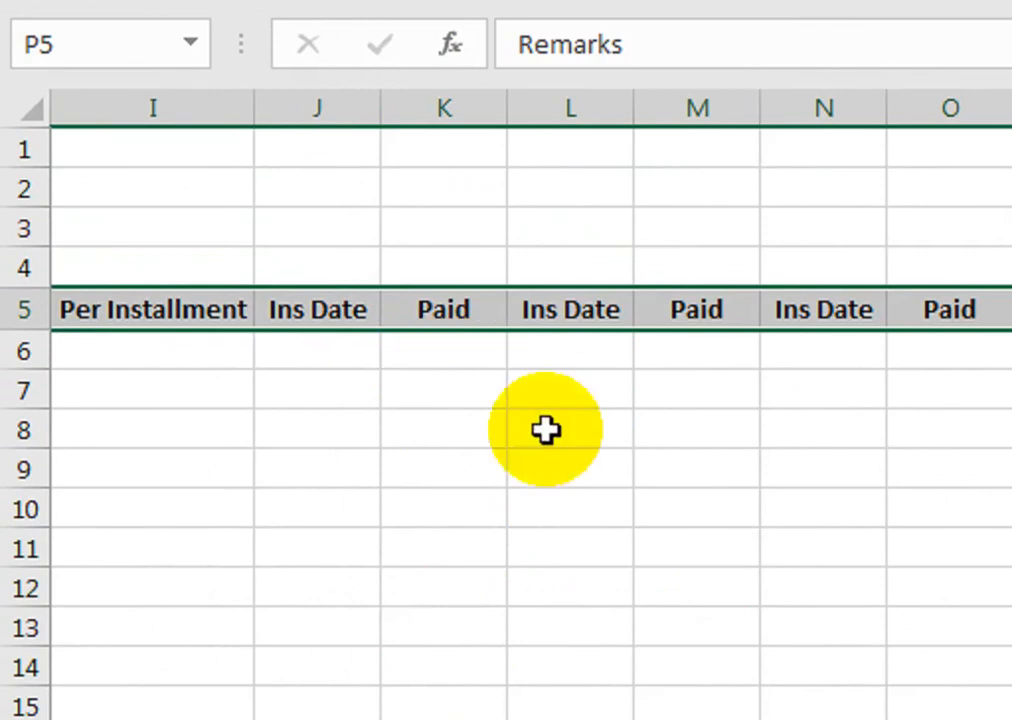
click(680, 497)
Enter the serial numbers 1 and 2 in cells A6 and A7 under S no
drag(533, 316, 4, 515)
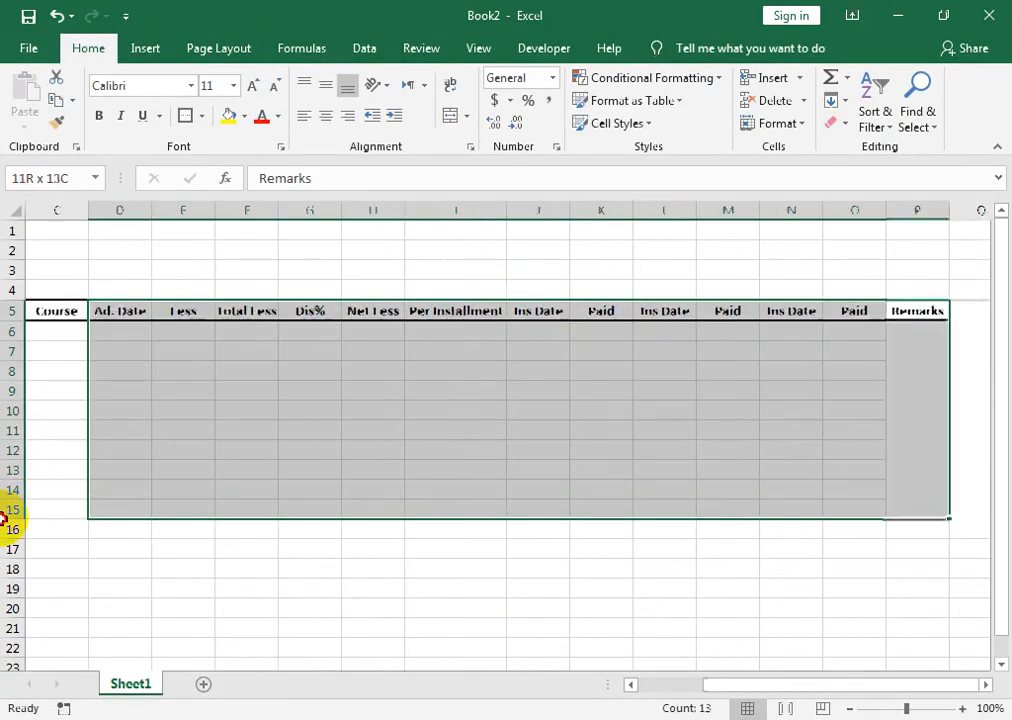
click(82, 333)
text(1)
key(Return)
text(2)
key(Return)
Extend the serial number series from A6:A7 down to 10 in cell A15
drag(82, 333, 80, 356)
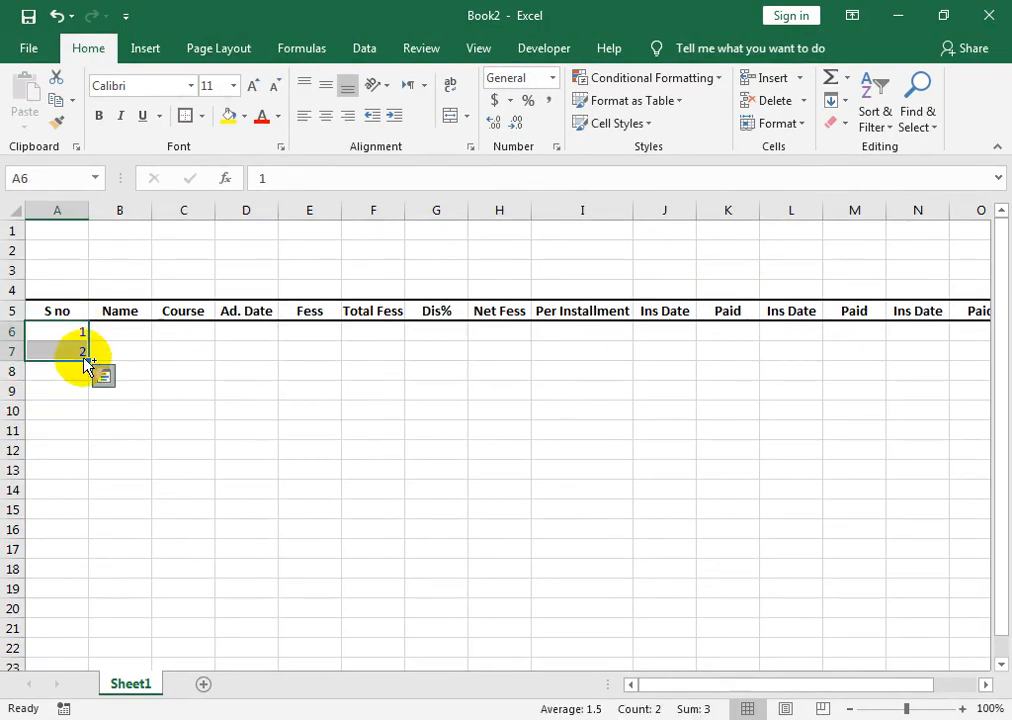
key(ctrl+q)
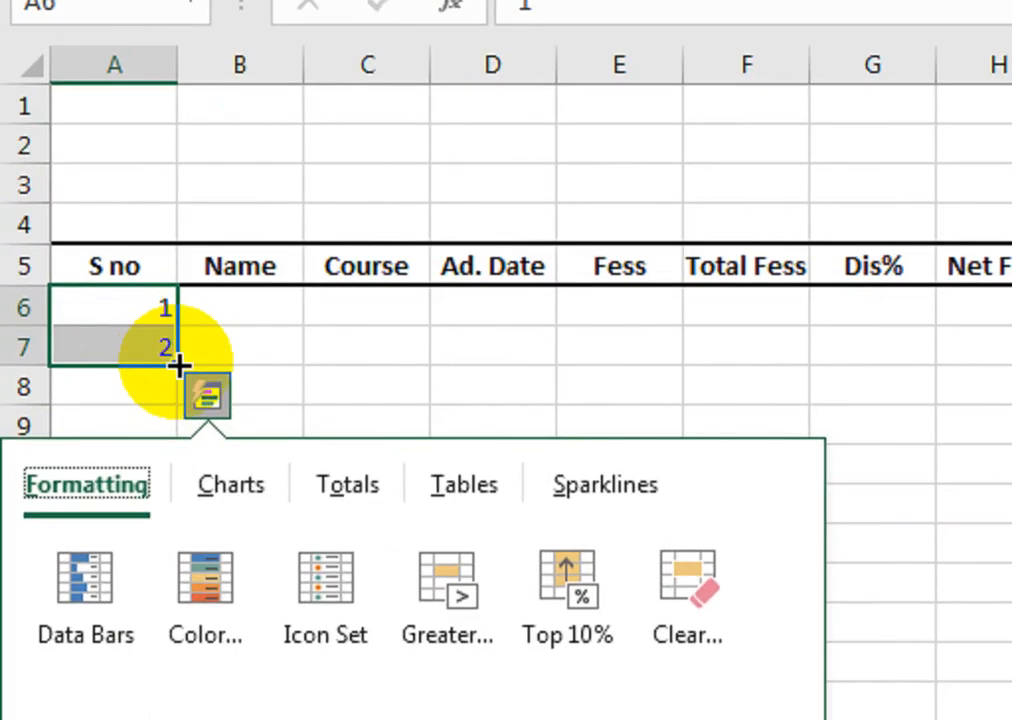
drag(178, 366, 131, 667)
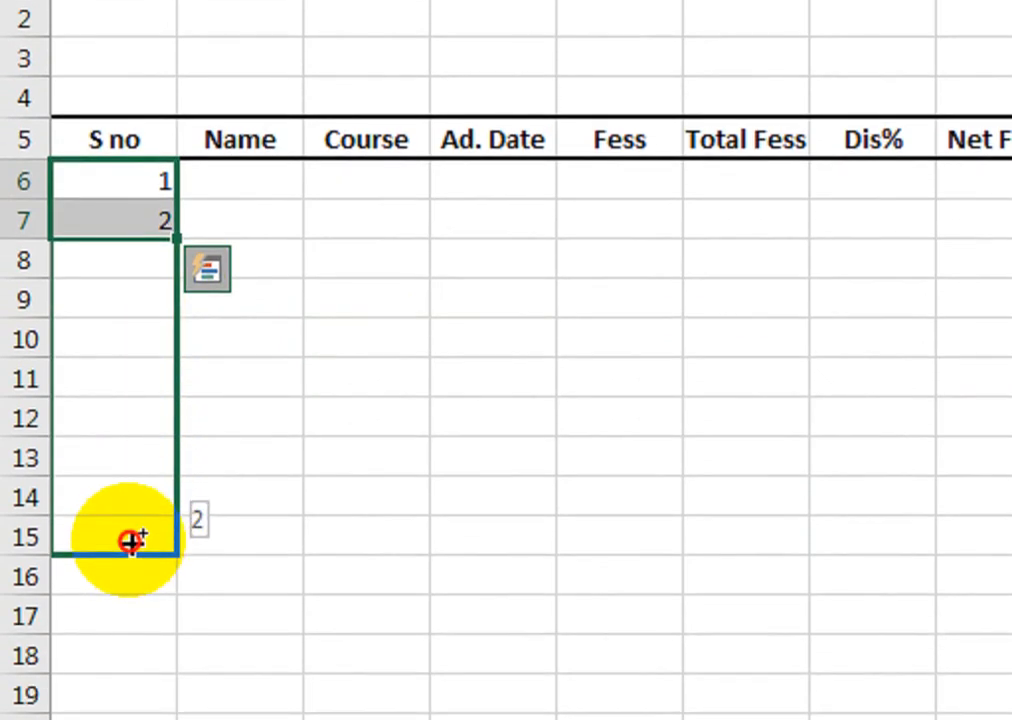
drag(131, 541, 140, 496)
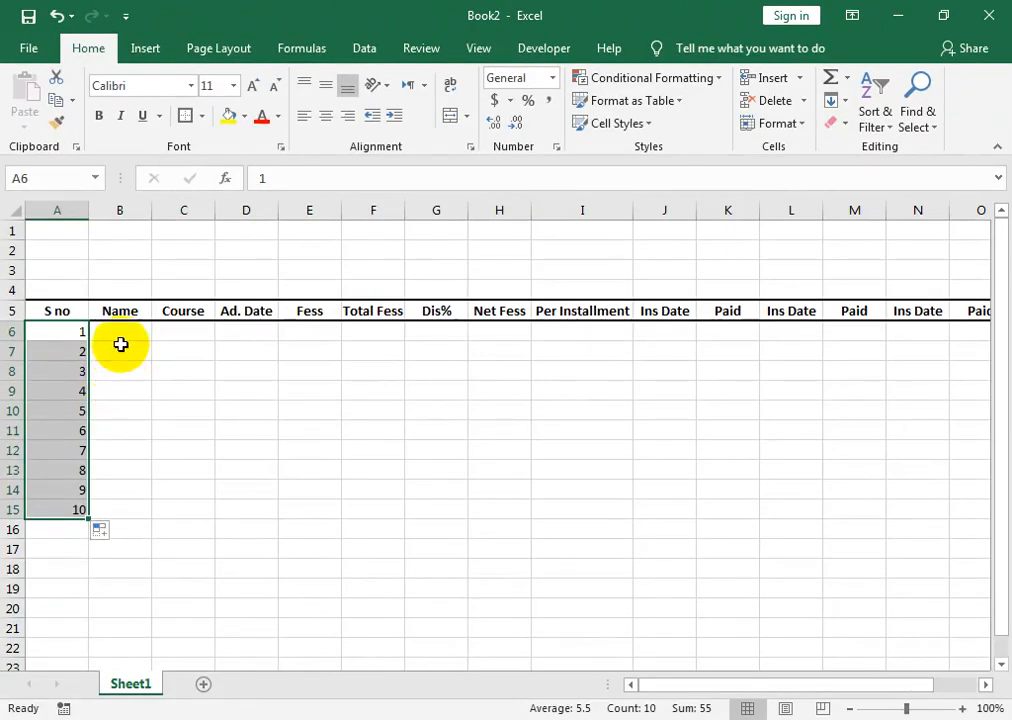
Enter the first student's name in cell B6 under Name
click(243, 141)
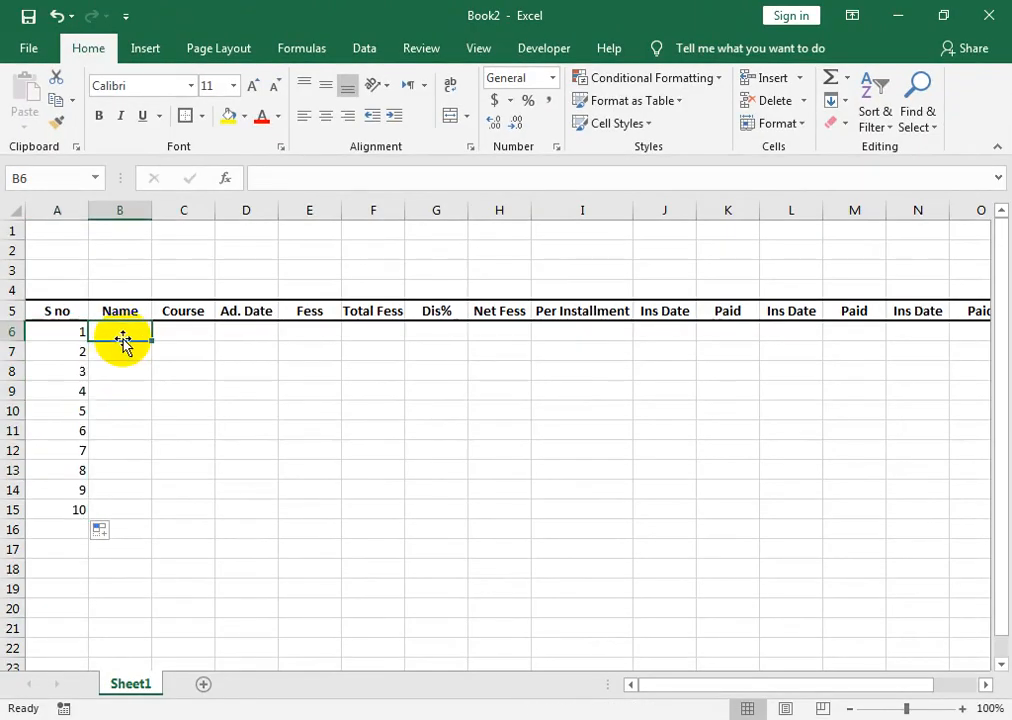
text(asan==)
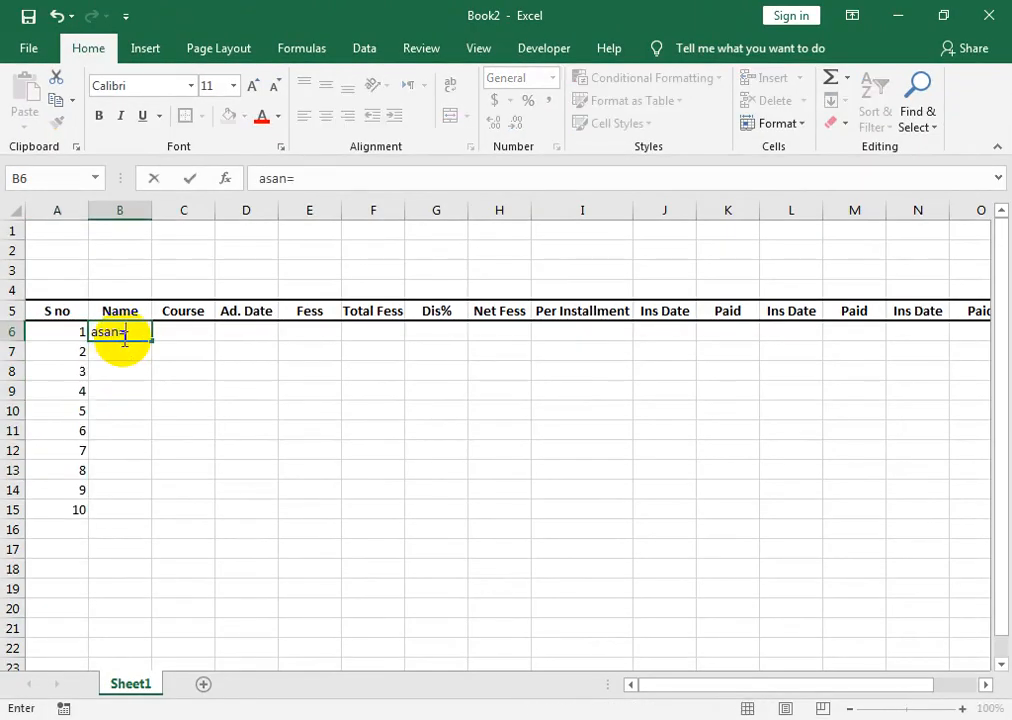
key(BackSpace)
key(BackSpace)
key(BackSpace)
key(BackSpace)
key(BackSpace)
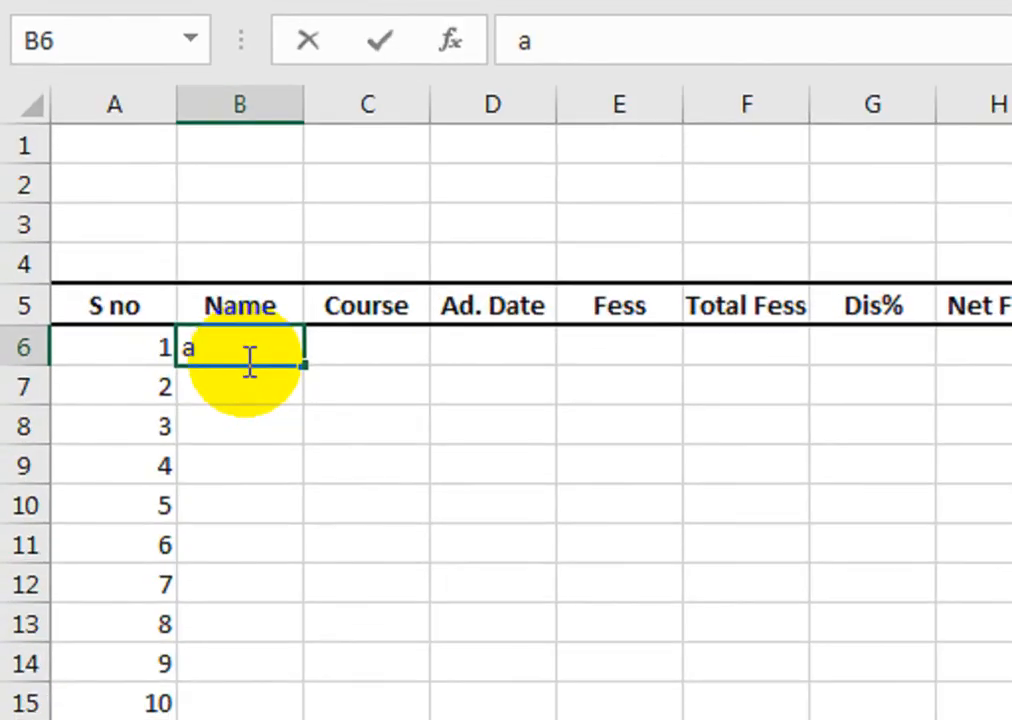
text(hsan)
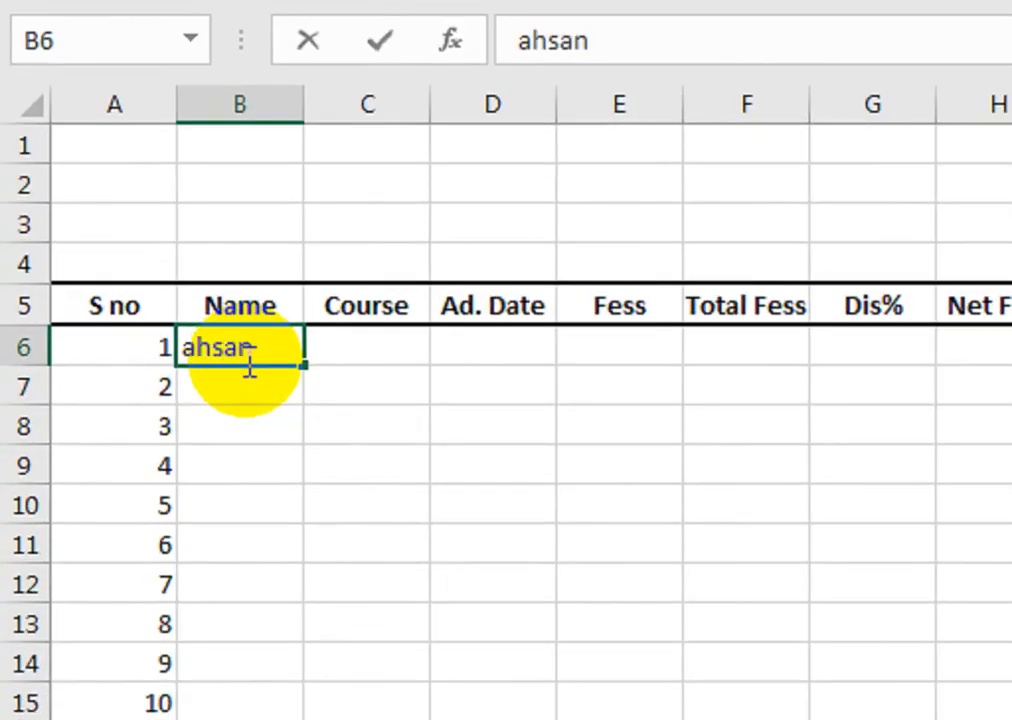
key(Return)
Enter the next three students' names in cells B7 to B9
text(irfa)
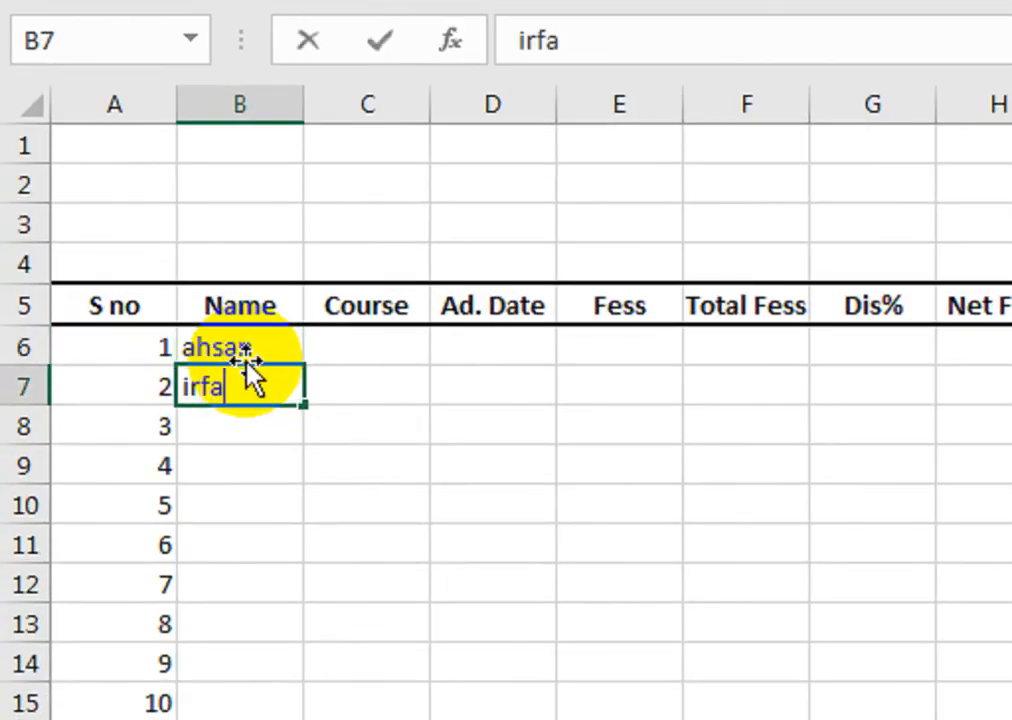
text(n)
key(Return)
text(noman)
key(Return)
text(ha)
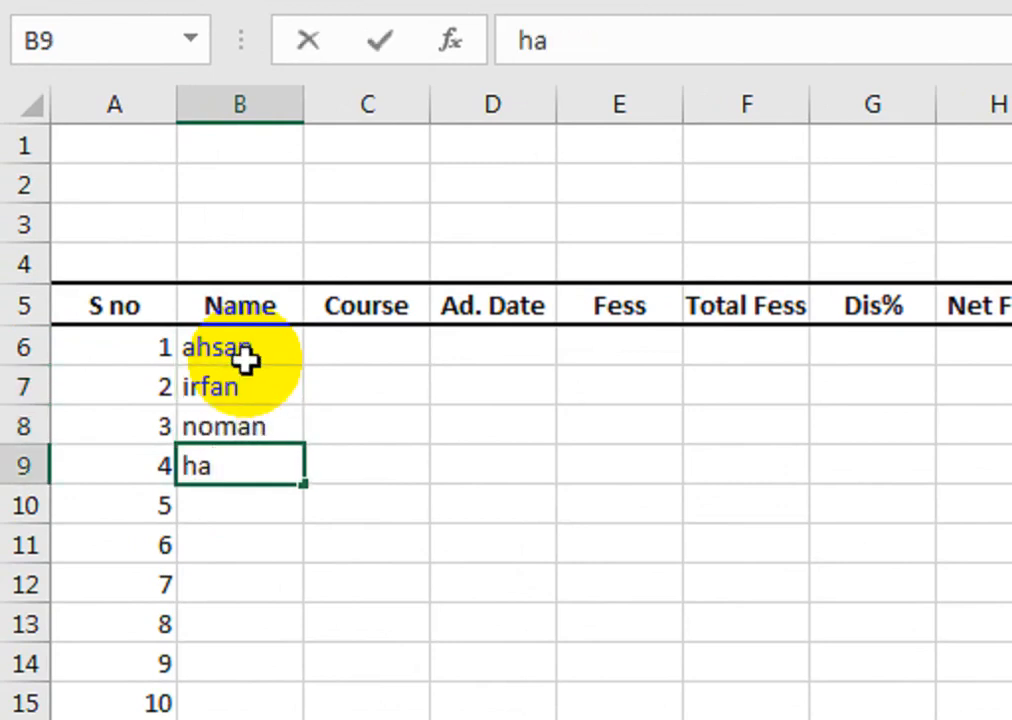
text(mmad)
key(Return)
Enter four more students' names in cells B10 to B13
text(farhan)
key(Return)
text(ghayoo)
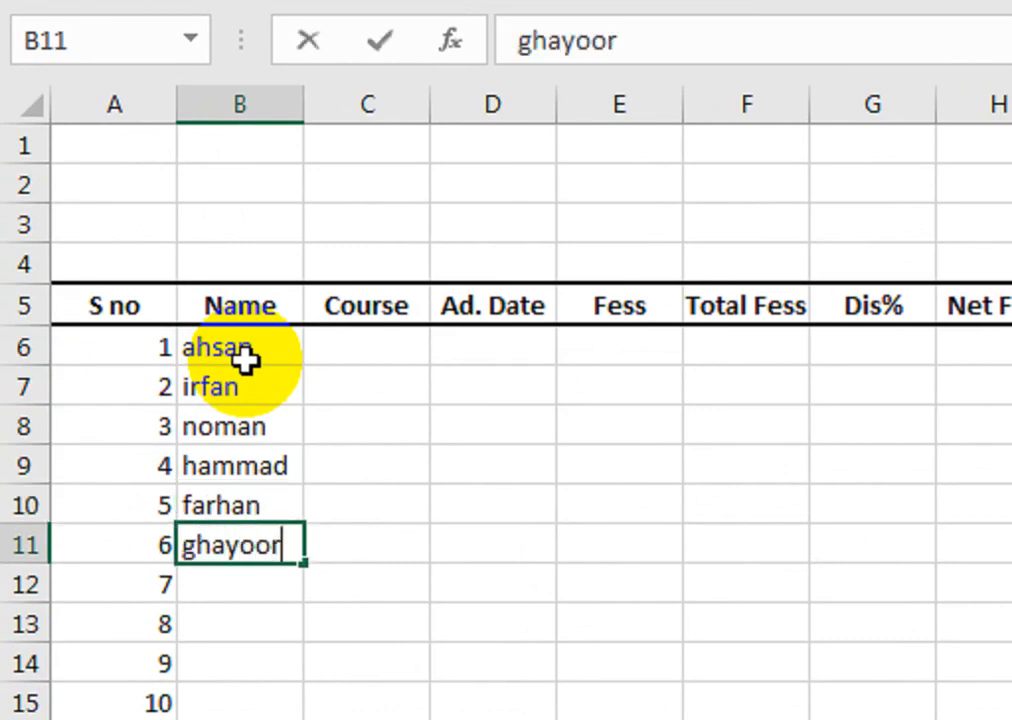
text(r)
key(Return)
text(tariq)
key(Return)
text(mish)
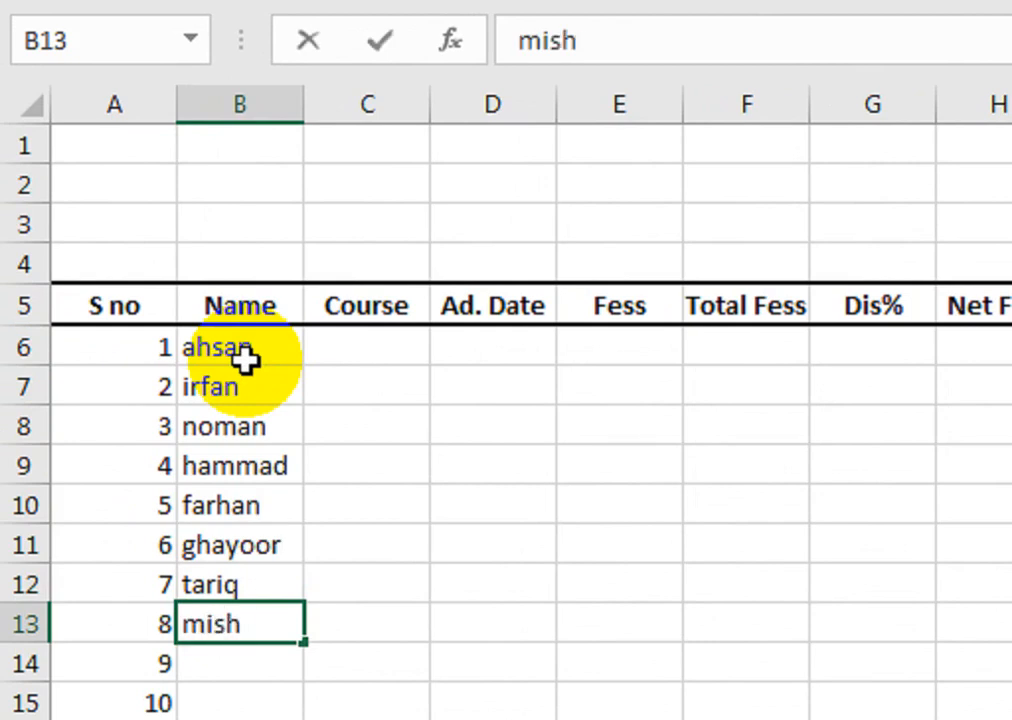
text(ra)
key(Return)
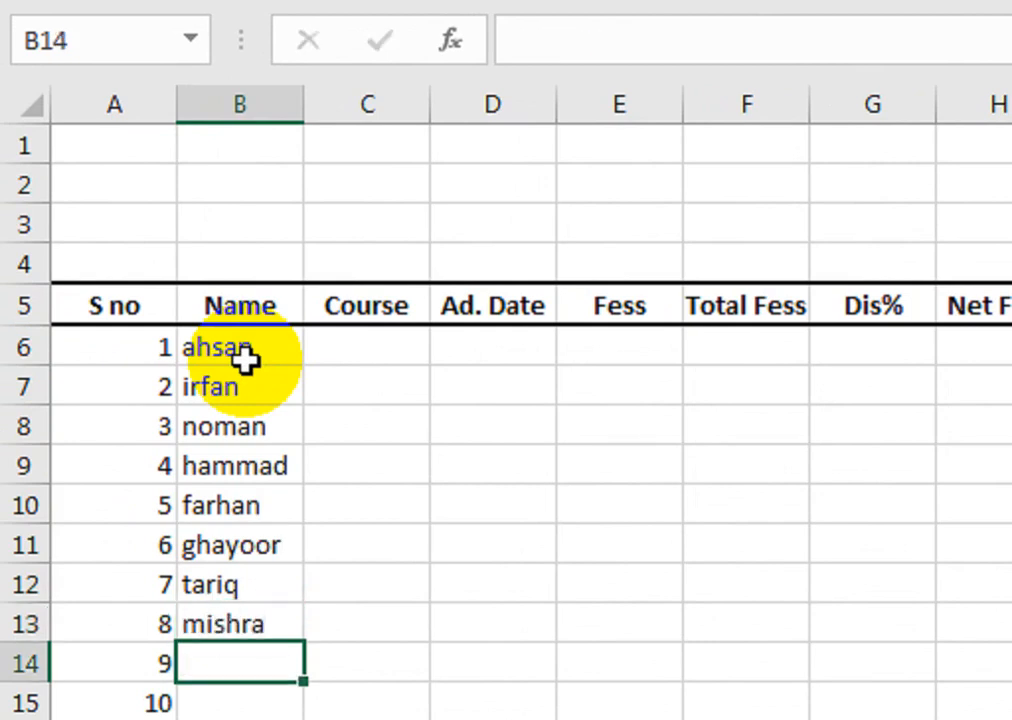
Enter the last two students' names in cells B14 and B15
text(irfanmran)
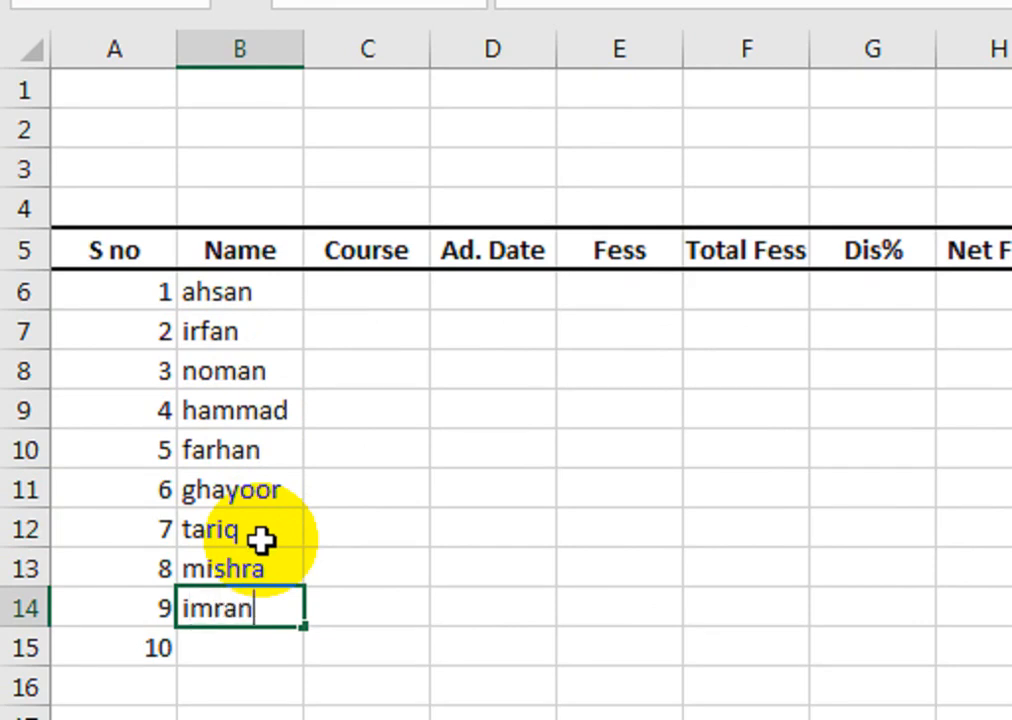
key(Return)
text(s)
key(BackSpace)
text(ad)
text(a)
text(n)
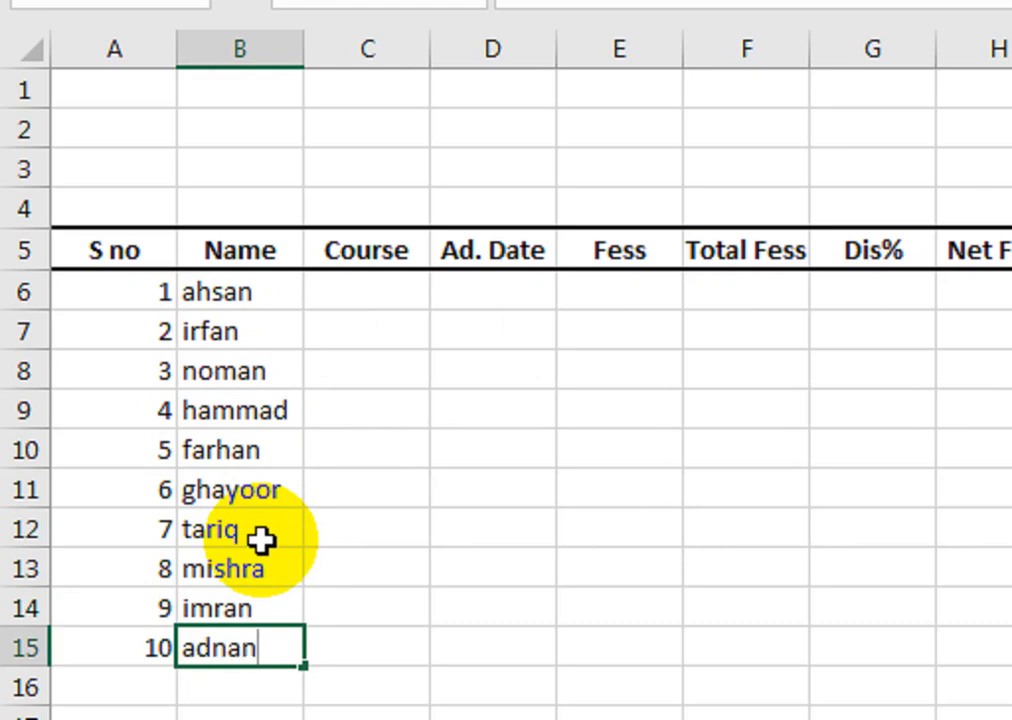
key(Right)
Change the header in C5 to "Course/subject" and fit the width of column C to it
key(Up)
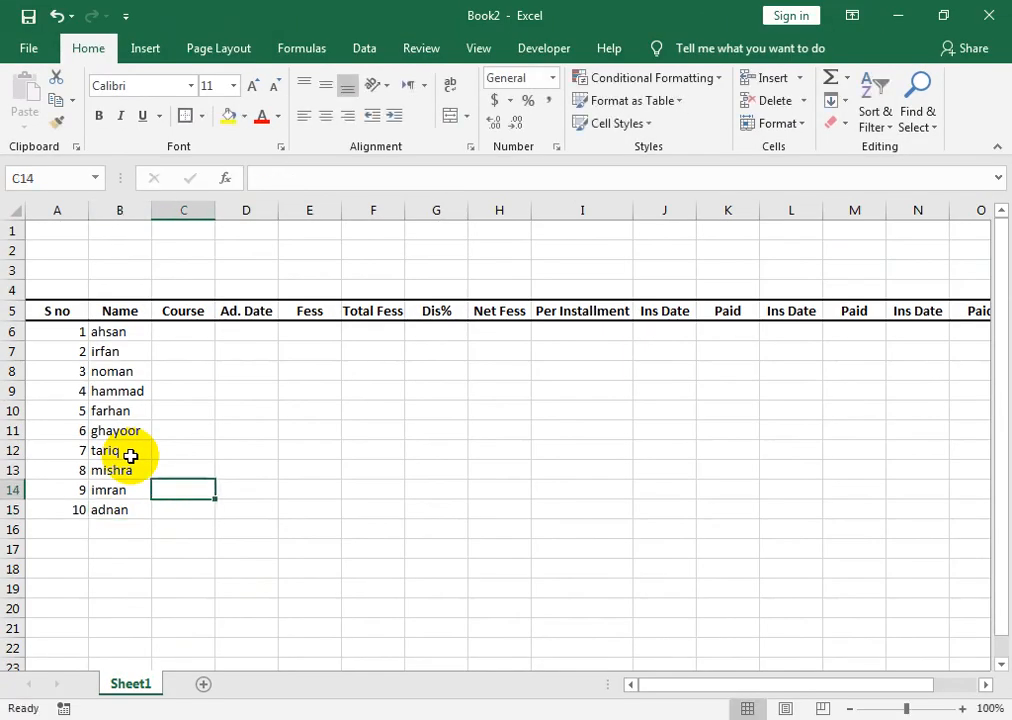
key(Up)
key(Up)
key(Up)
key(Up)
key(Up)
key(Up)
key(Up)
key(Up)
key(Up)
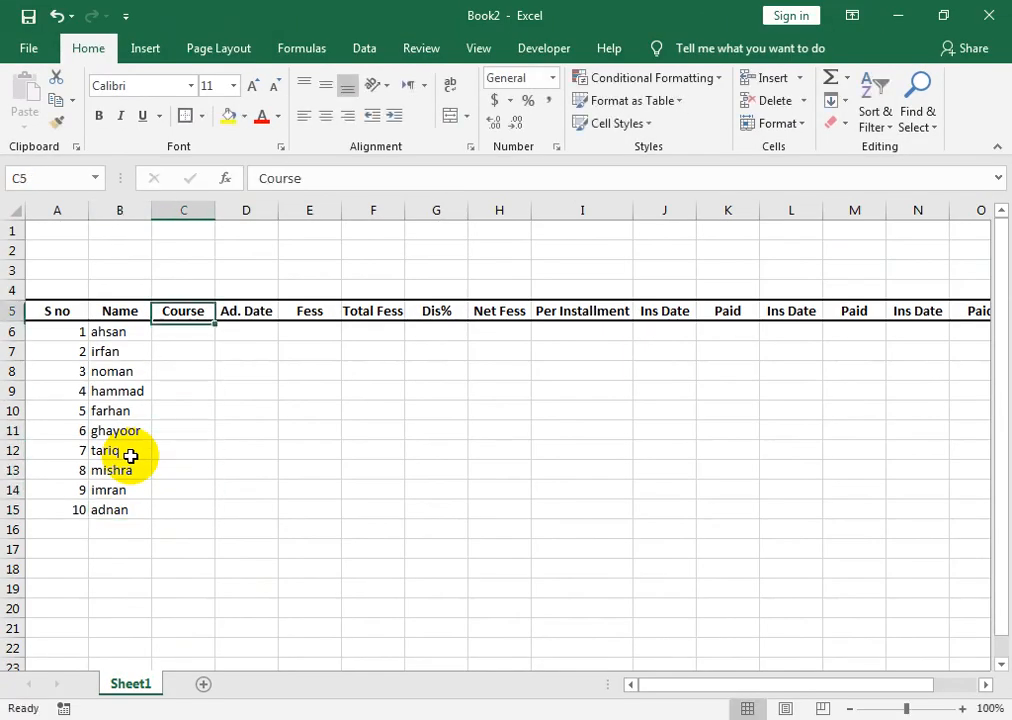
key(Down)
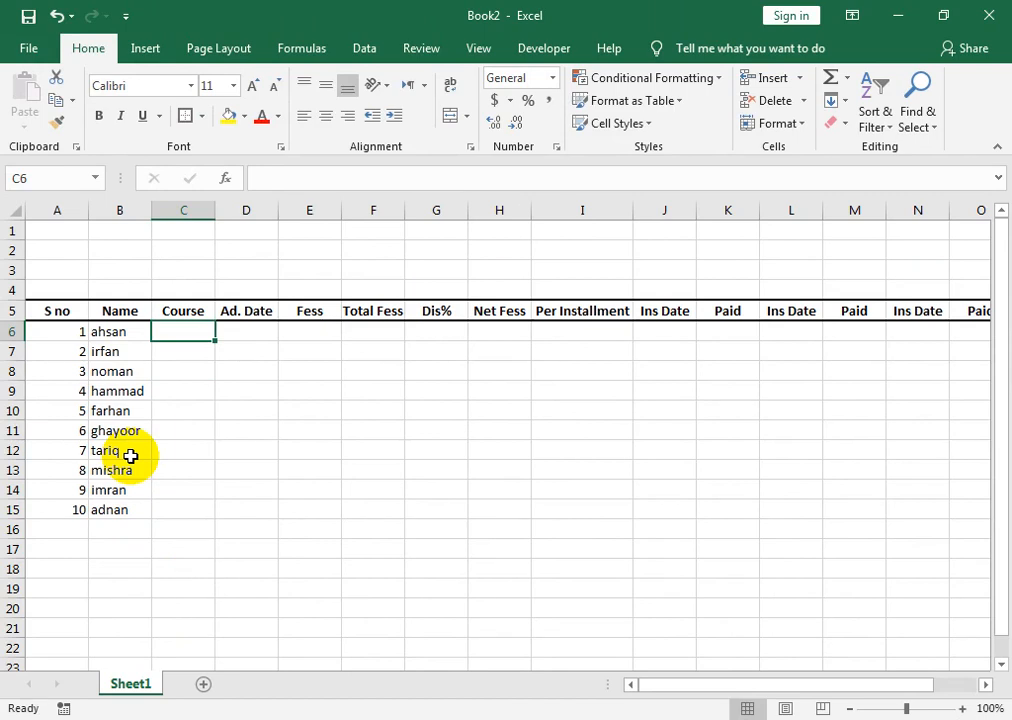
key(Up)
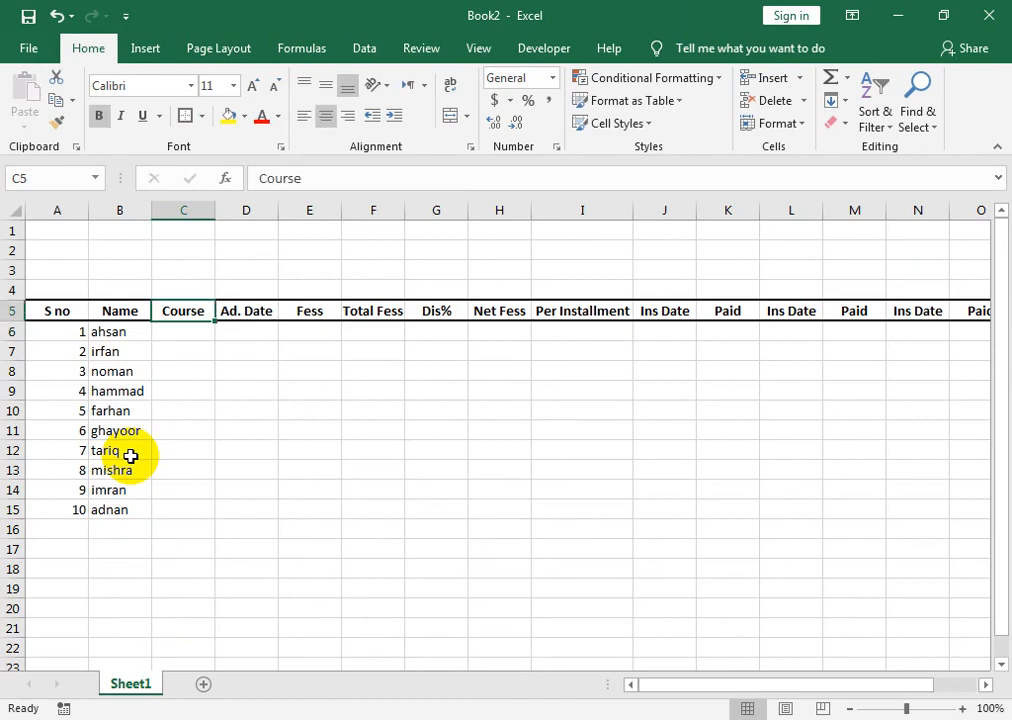
key(F2)
text(/)
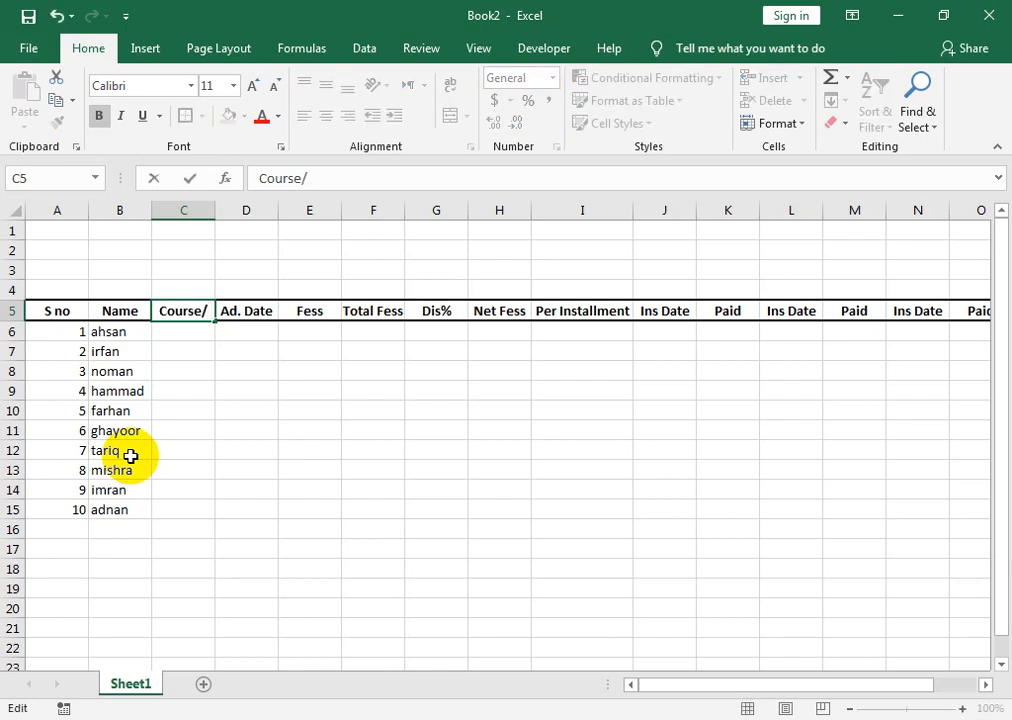
text(subject)
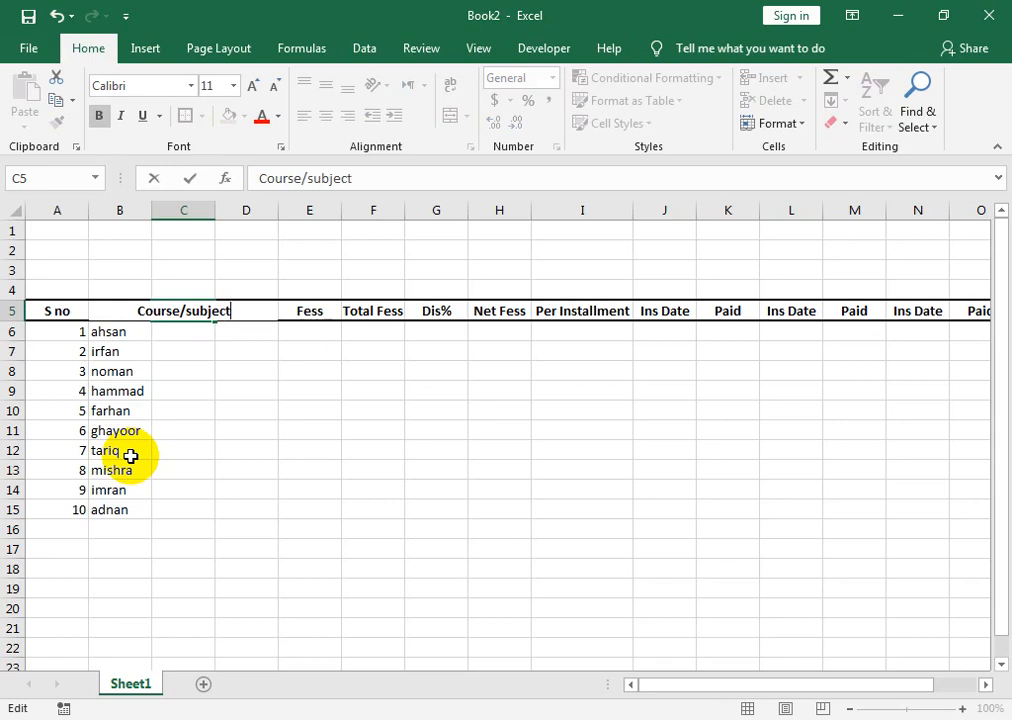
key(Return)
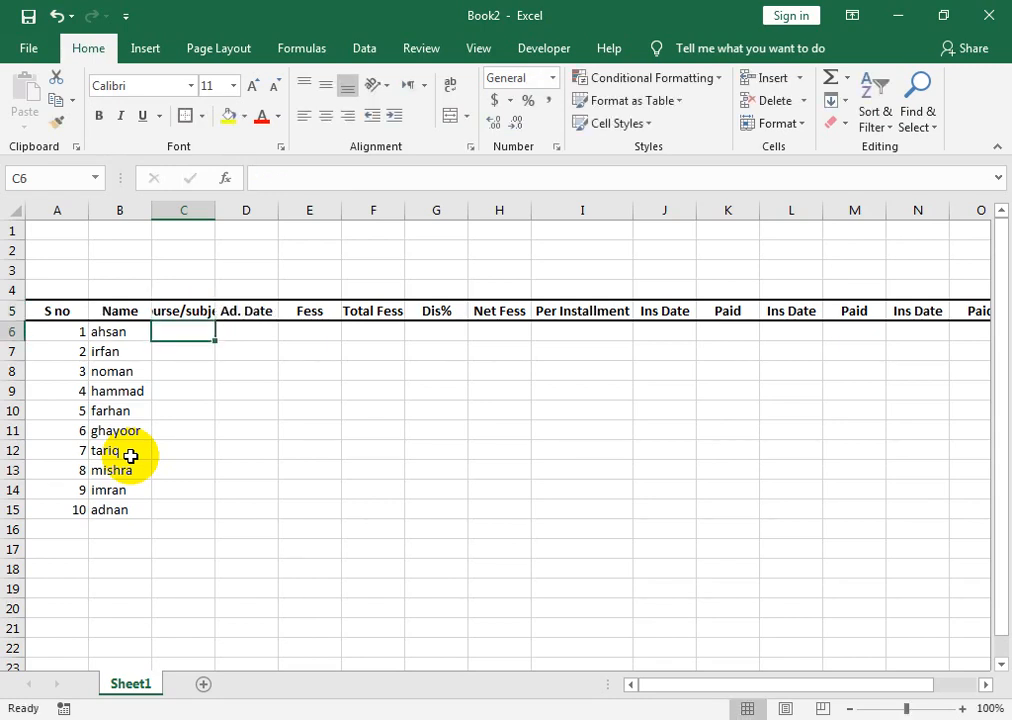
double_click(207, 209)
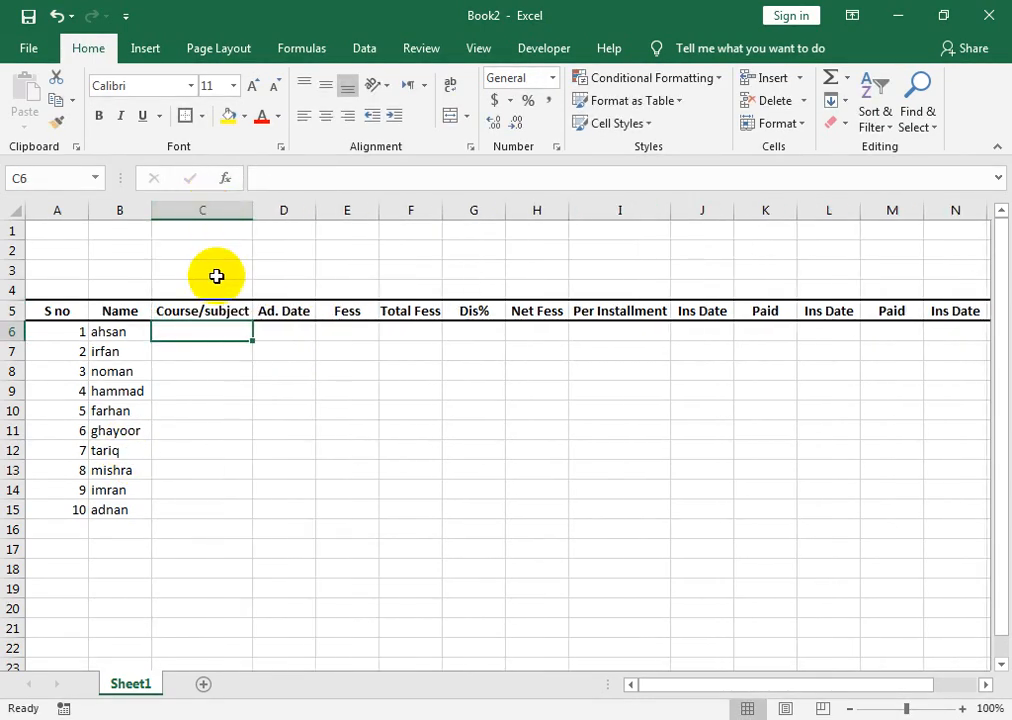
Enter the first two students' courses, CIT in C6 and GRAPHICS in C7
text(cit)
key(BackSpace)
key(BackSpace)
key(BackSpace)
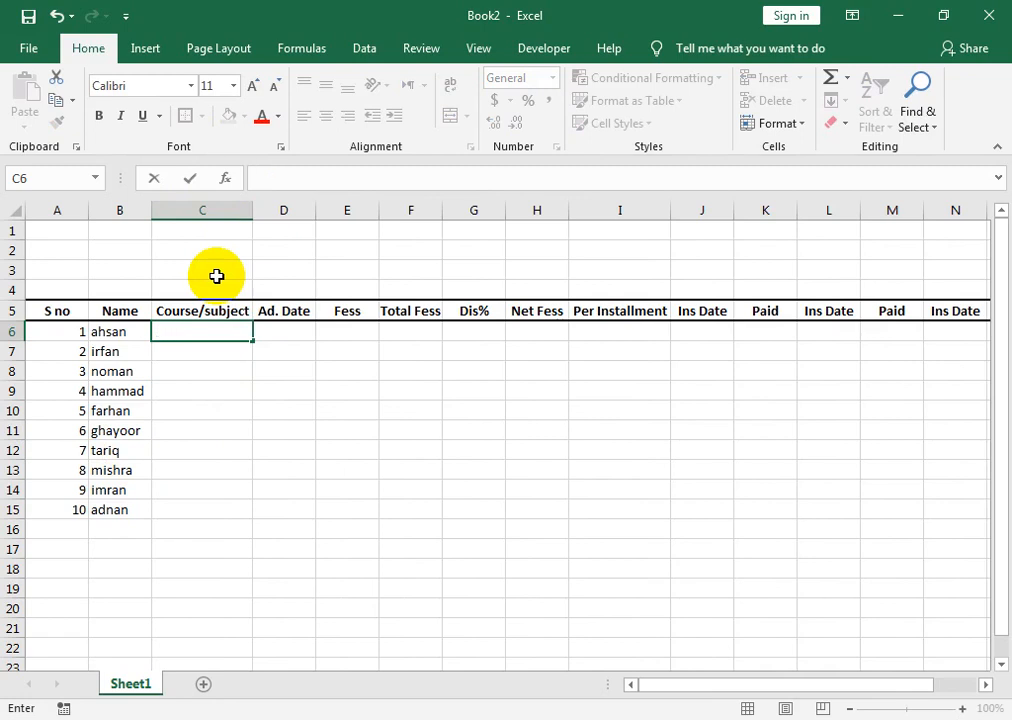
text(CIT)
key(Return)
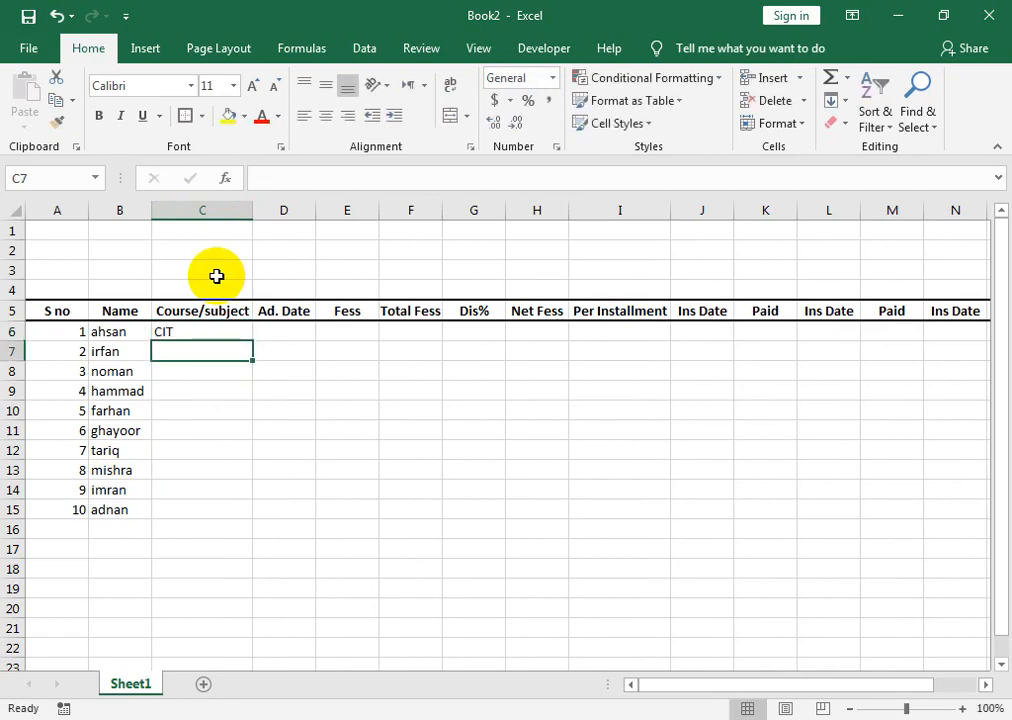
text(GRAPHICS)
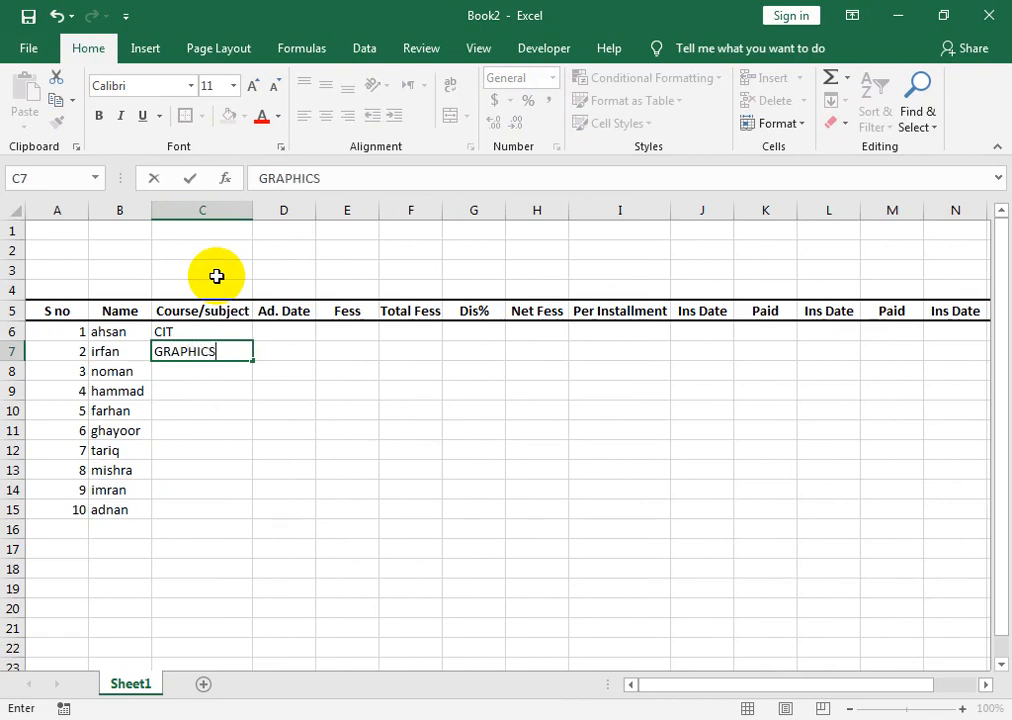
key(Return)
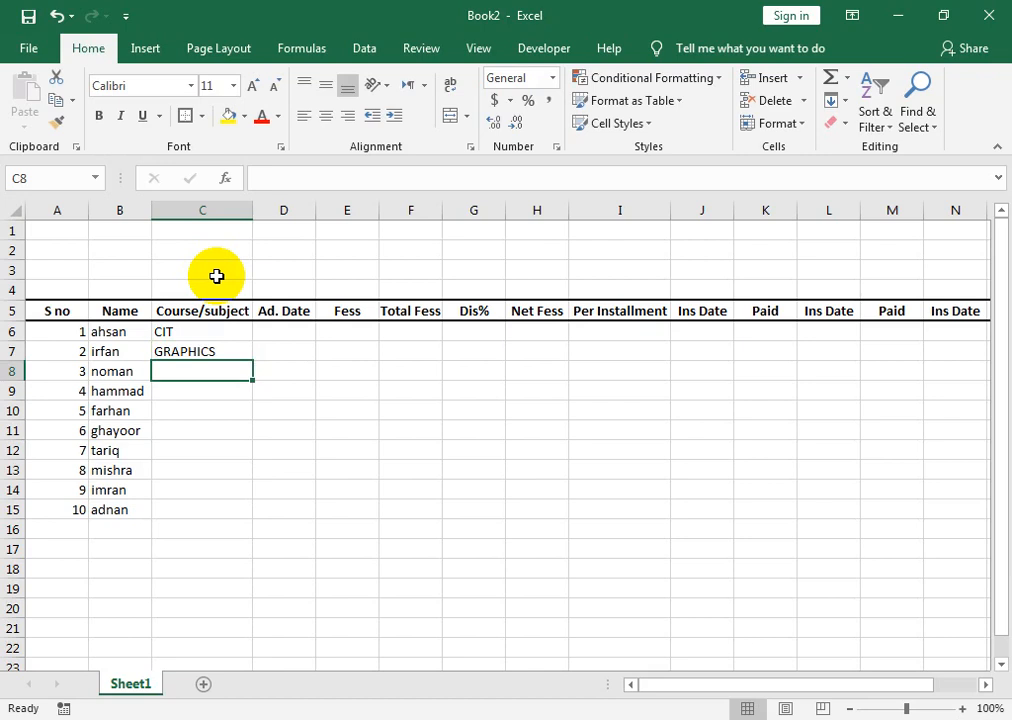
Enter the courses ADIT in C8 and AD MS OFFICE in C9
text(ADIT)
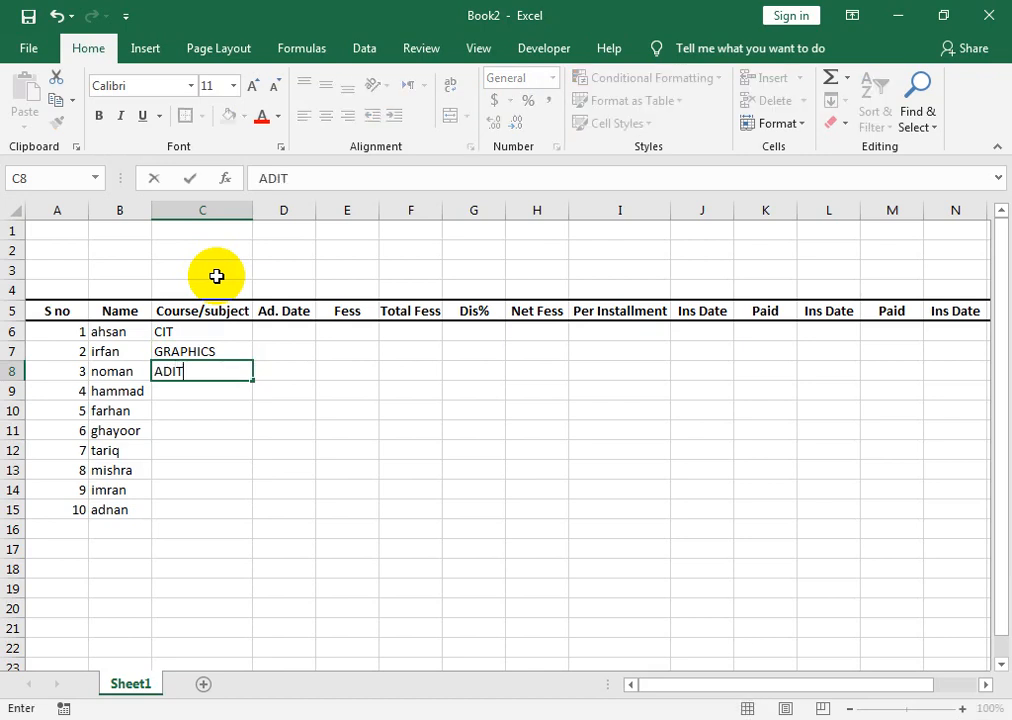
key(Return)
text(M)
key(BackSpace)
text(AD)
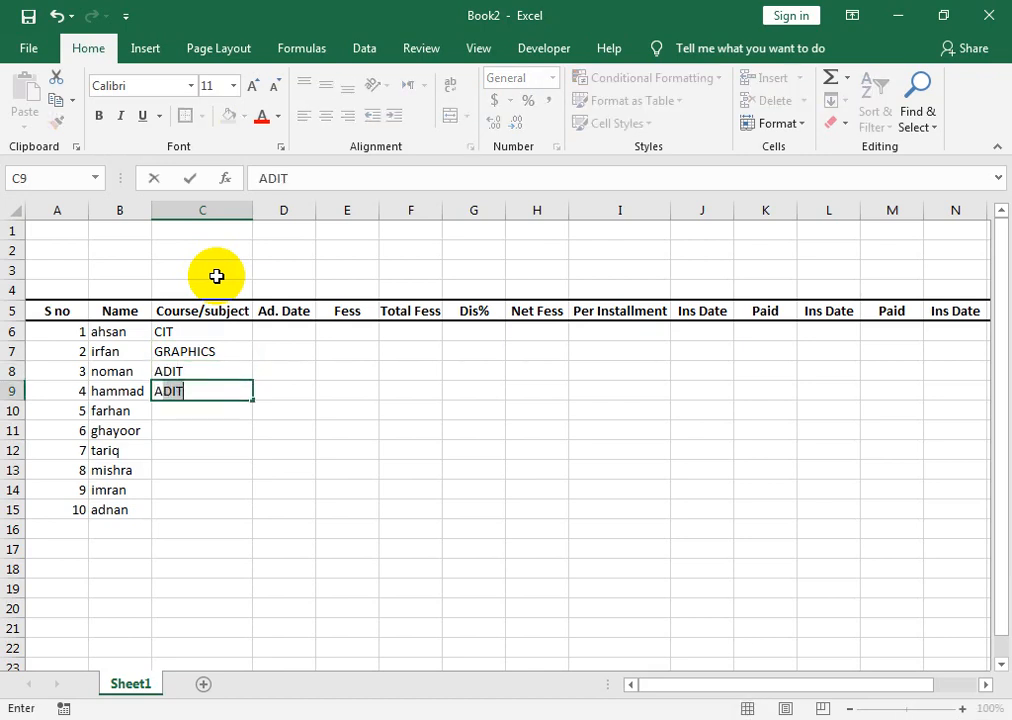
text( MS OFFICE)
key(Return)
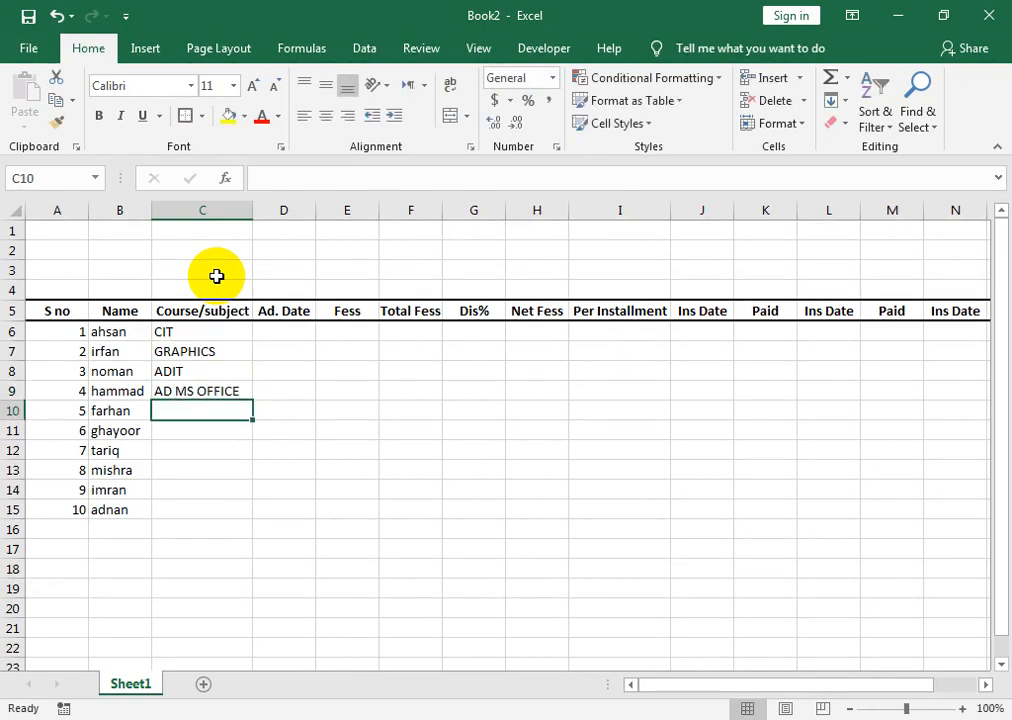
Enter the courses MS OFFICE, AD.EXCEL, HARD WARE and PHOTOSHOP in cells C10 to C13
text(MS)
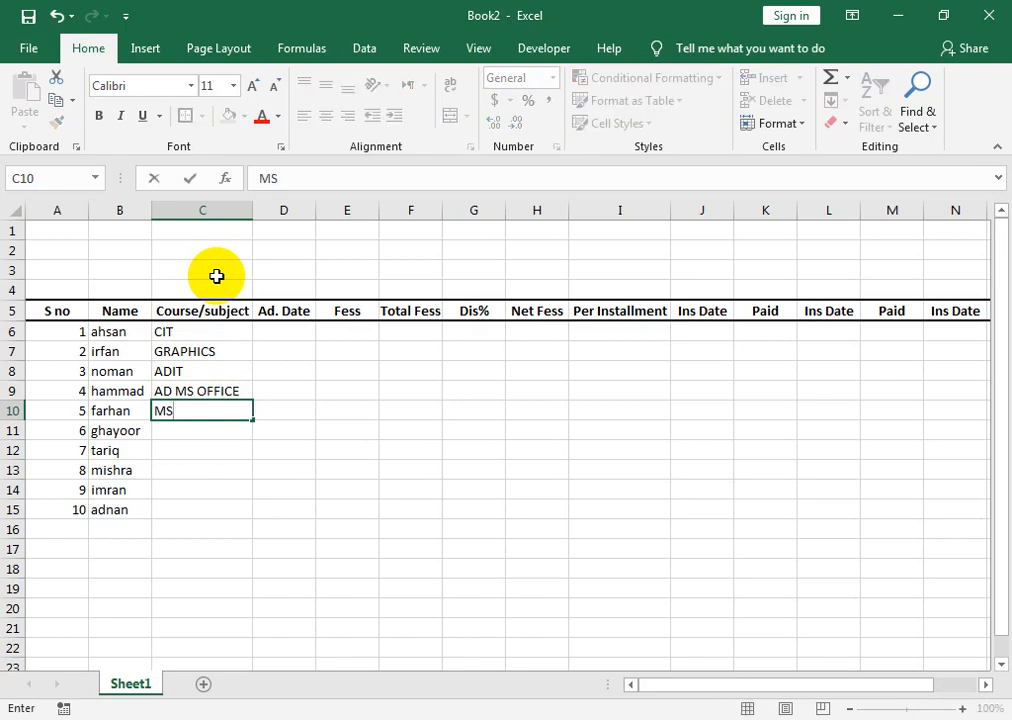
text( OFFICE)
key(Return)
text(AD.EXCEL)
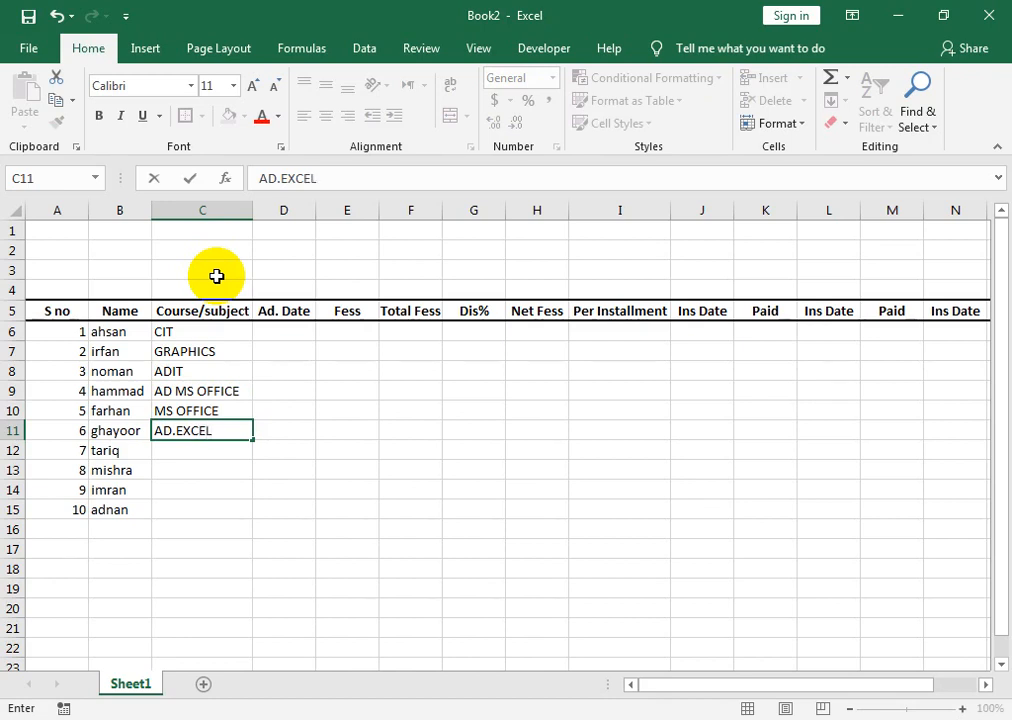
key(Return)
text(HARD WARE)
key(Return)
text(PHOTOSHOP)
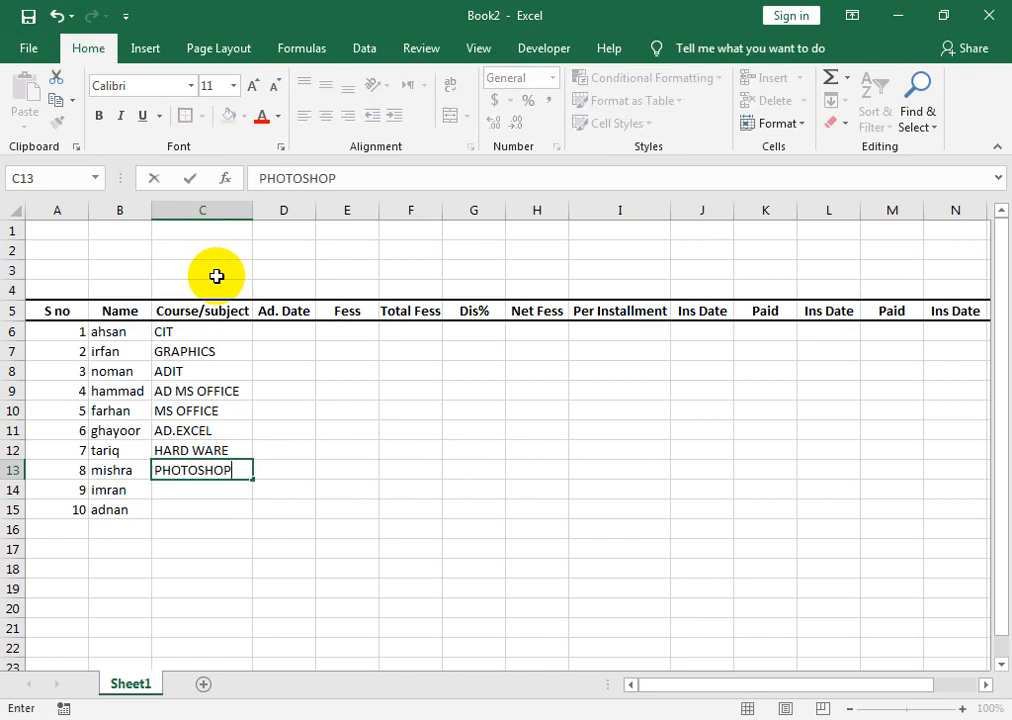
key(Return)
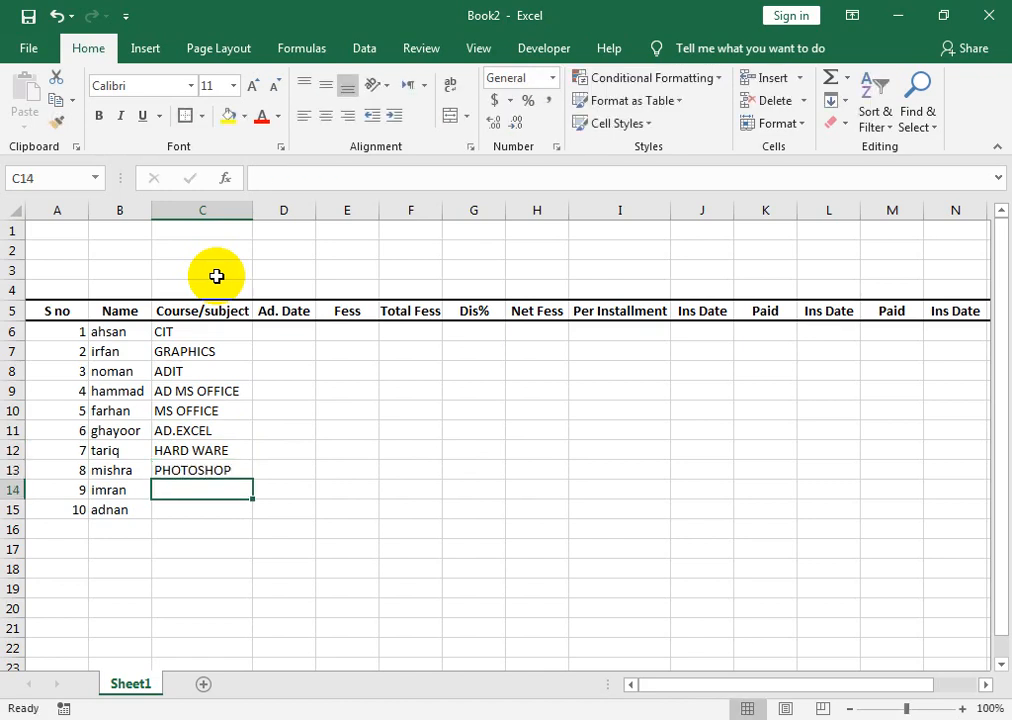
Enter the last two courses, PREMIERE in C14 and A.EFFECT in C15
text(REP)
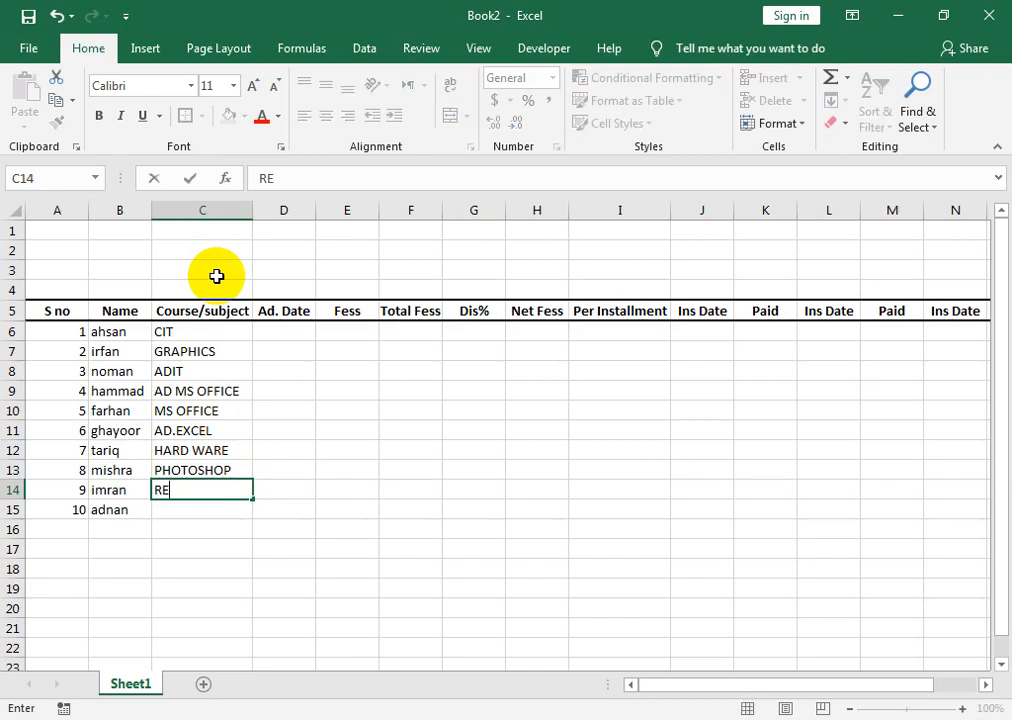
key(BackSpace)
key(BackSpace)
key(BackSpace)
text(PREMIO)
key(BackSpace)
text(EER)
key(BackSpace)
key(BackSpace)
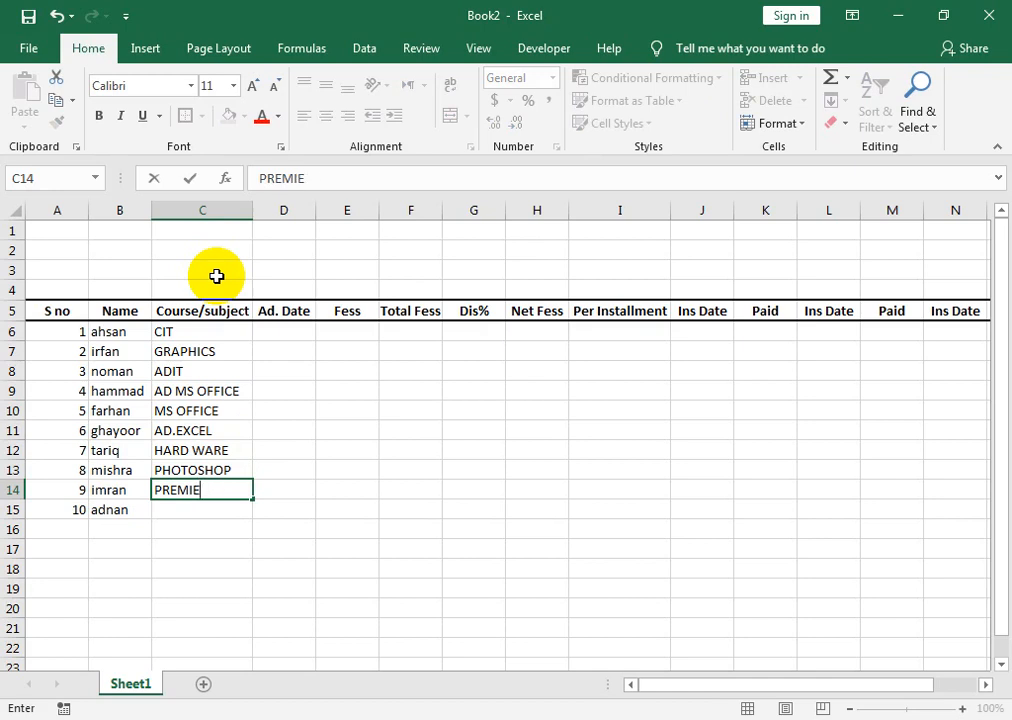
text(RE)
key(Return)
text(A)
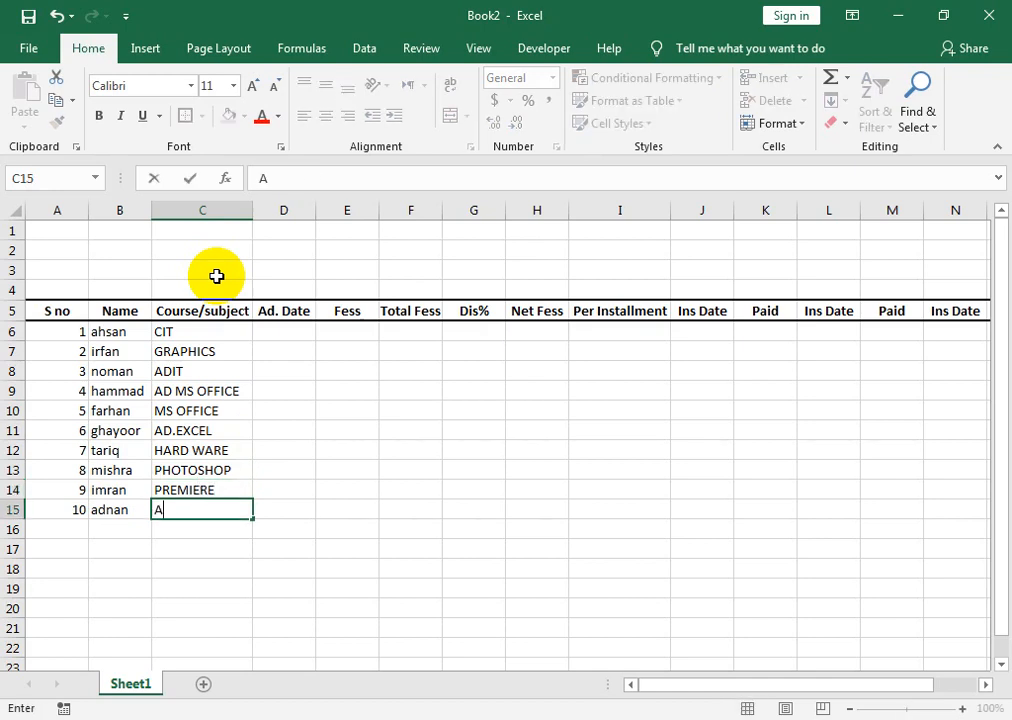
text(.EFFECT)
key(Right)
Enter the admission date 1-JAN-19 in D6 and fill it down to D8
key(Up)
key(Up)
key(Up)
key(Up)
key(Up)
key(Up)
key(Up)
key(Up)
key(Up)
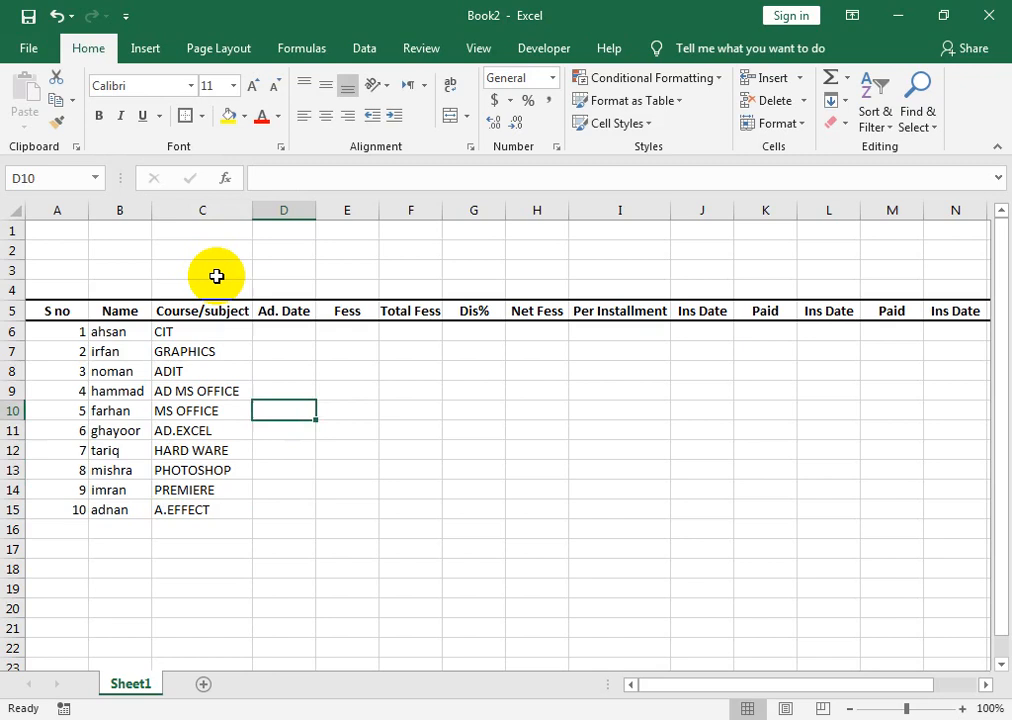
text(1-)
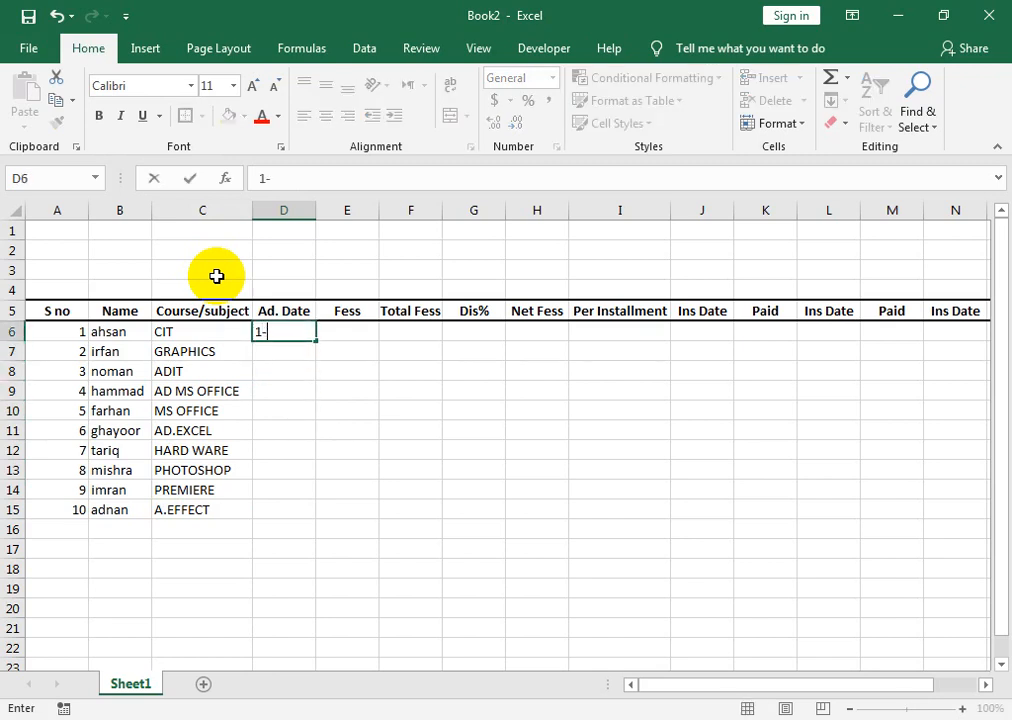
text(JAN-19)
key(Return)
key(Up)
key(shift+Down)
key(shift+Down)
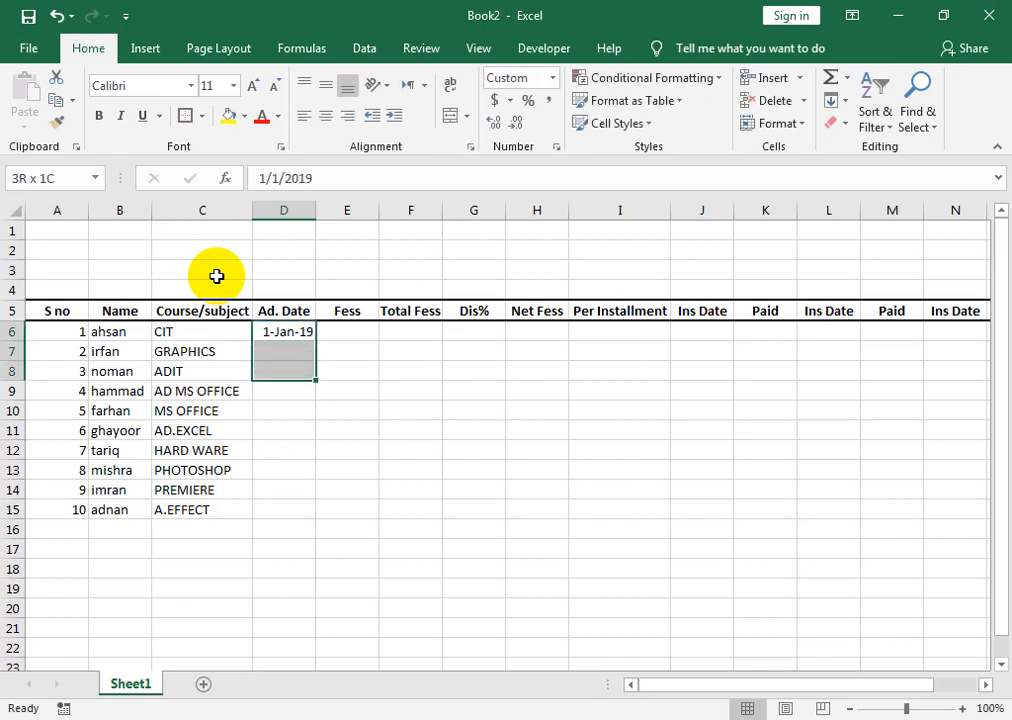
key(ctrl+d)
Enter a formula in D9 that adds one day to the date above, =D8+1
key(Down)
key(Down)
key(Down)
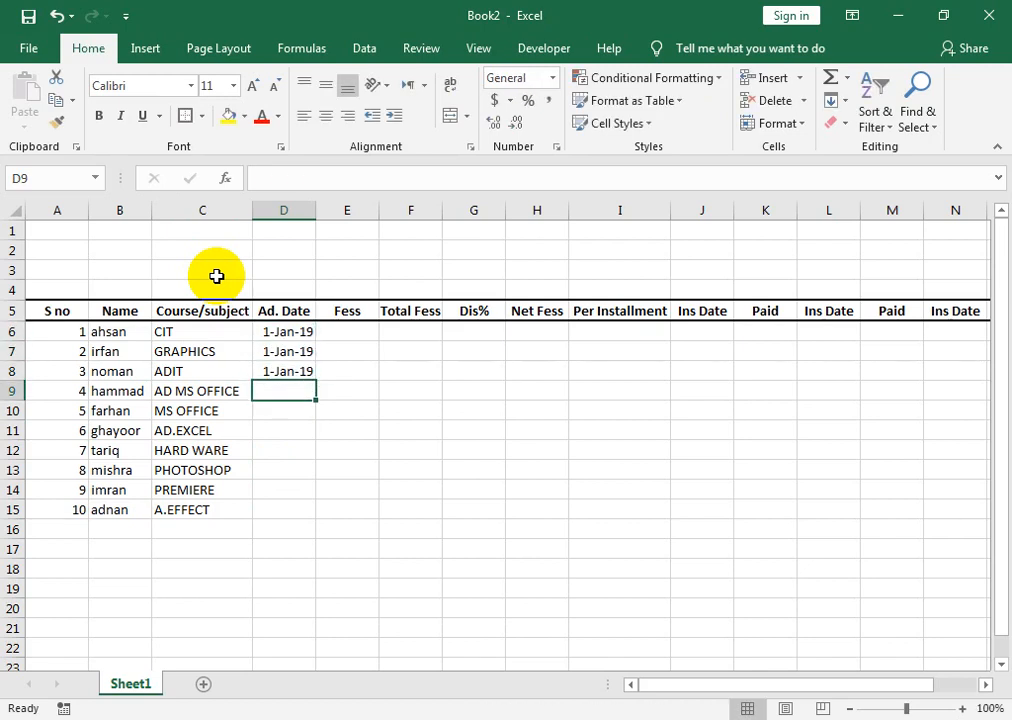
text(=)
key(Up)
text(+1)
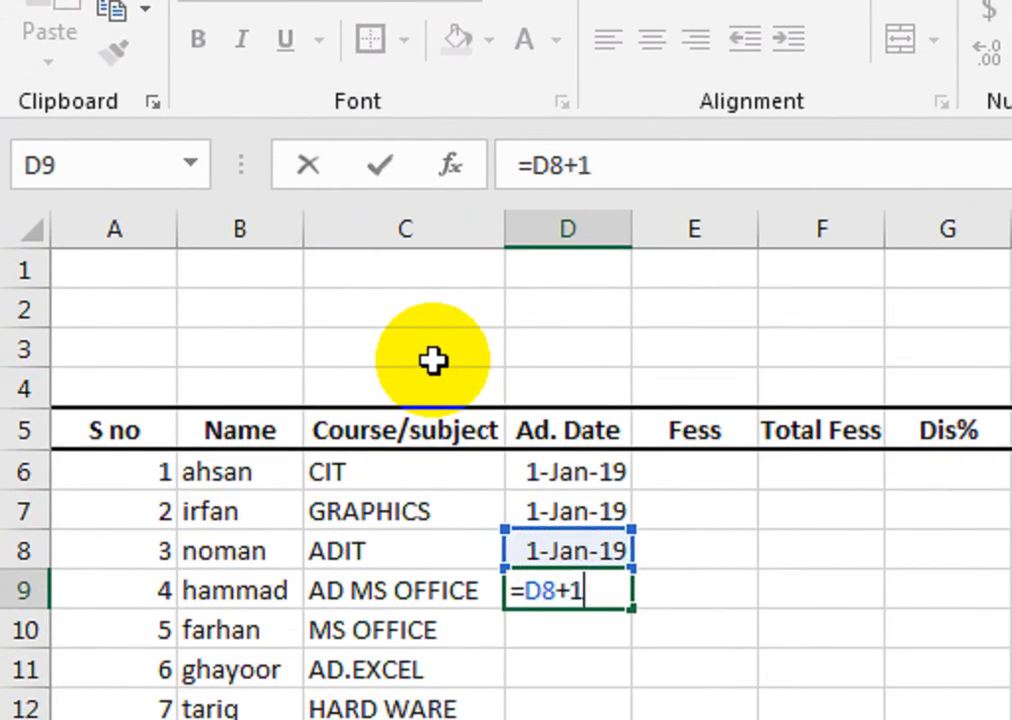
key(Return)
Fill the date formula in D9 down to D11
drag(533, 594, 544, 688)
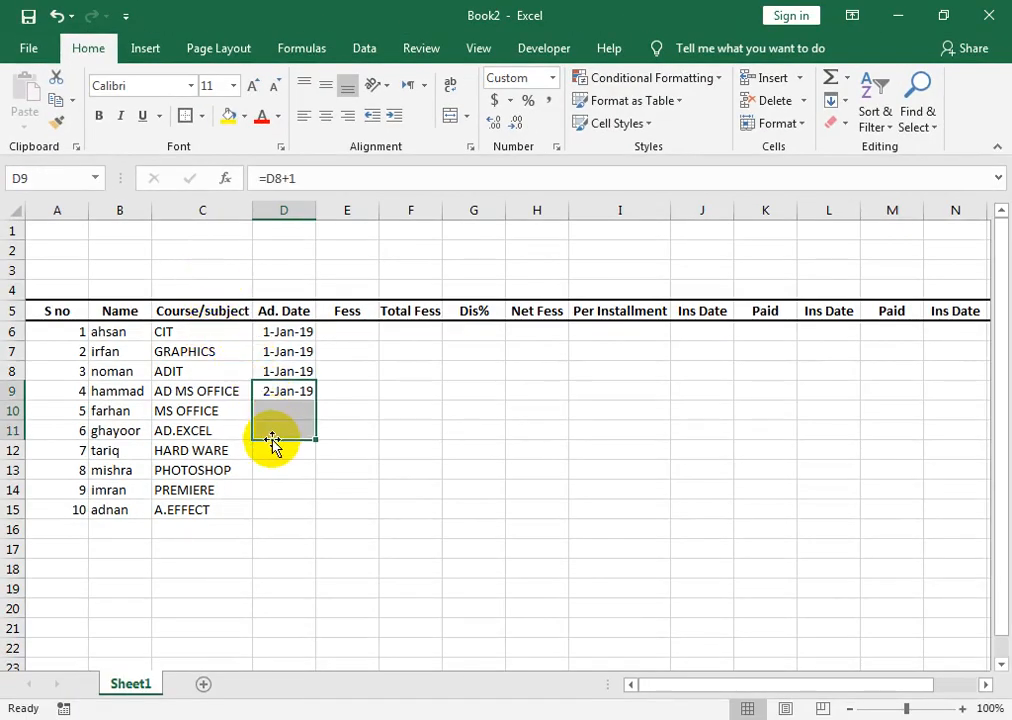
key(ctrl+d)
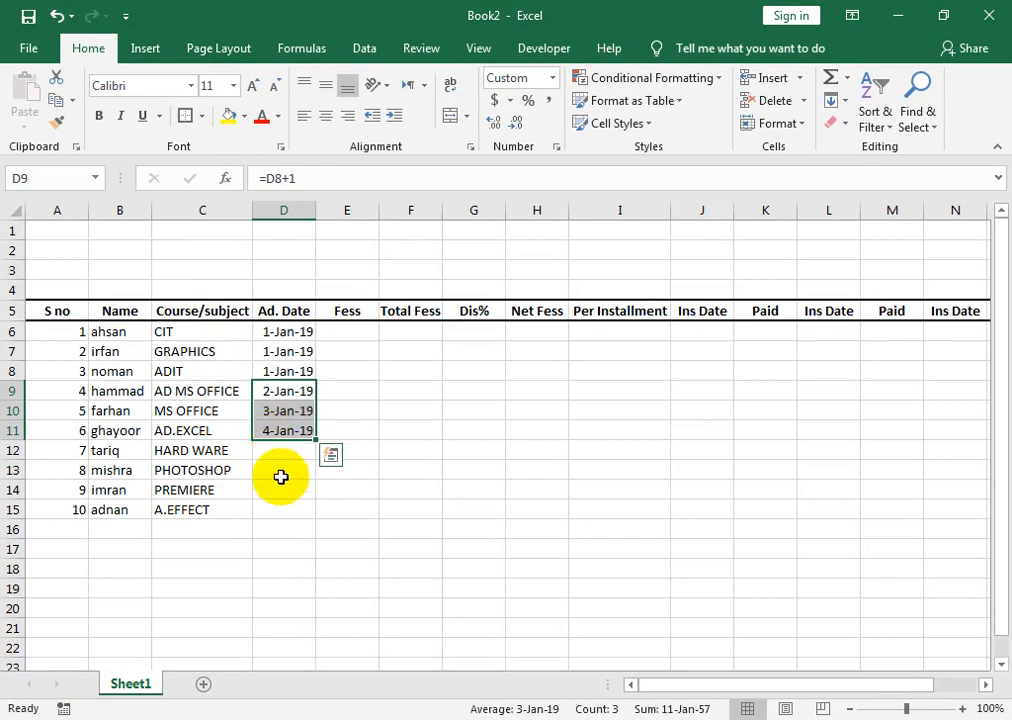
click(287, 445)
click(305, 389)
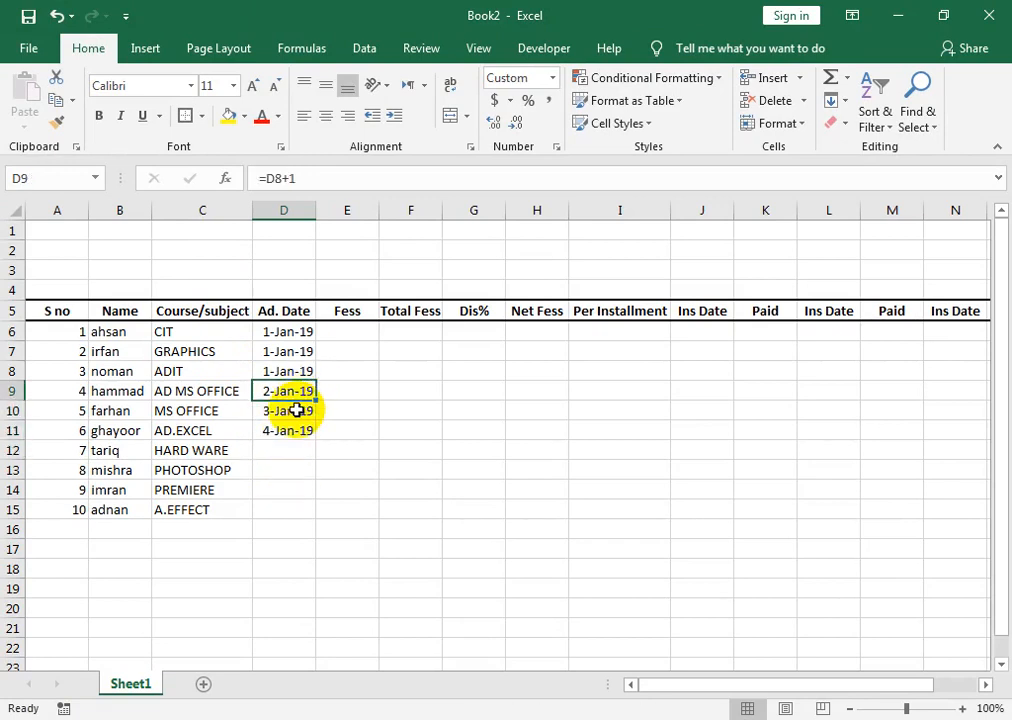
drag(300, 391, 300, 430)
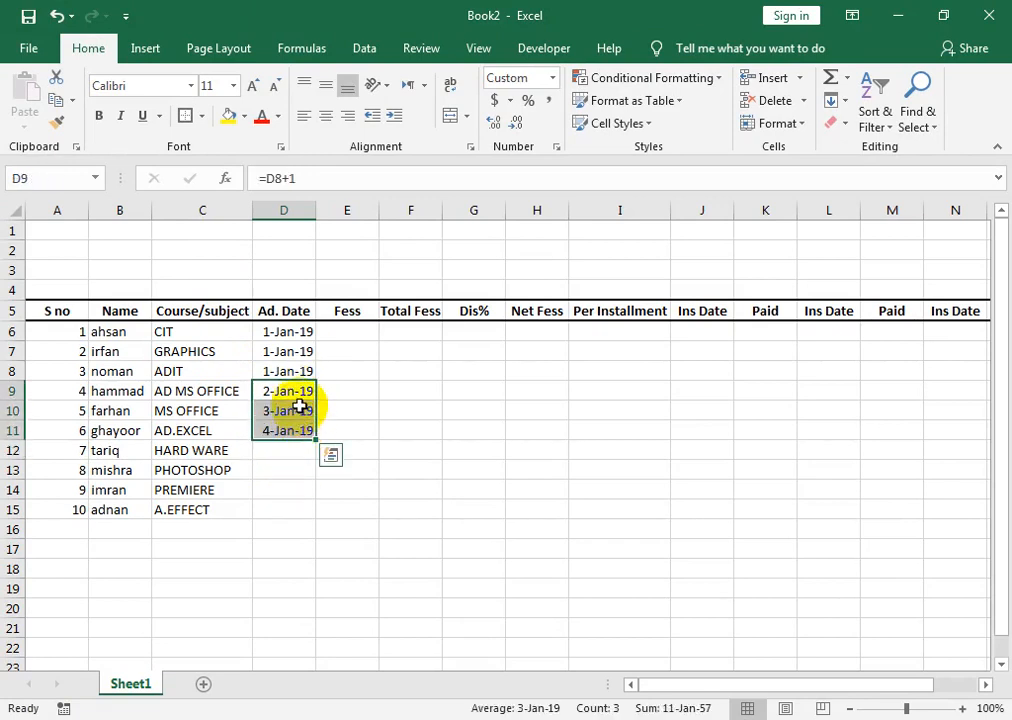
click(284, 449)
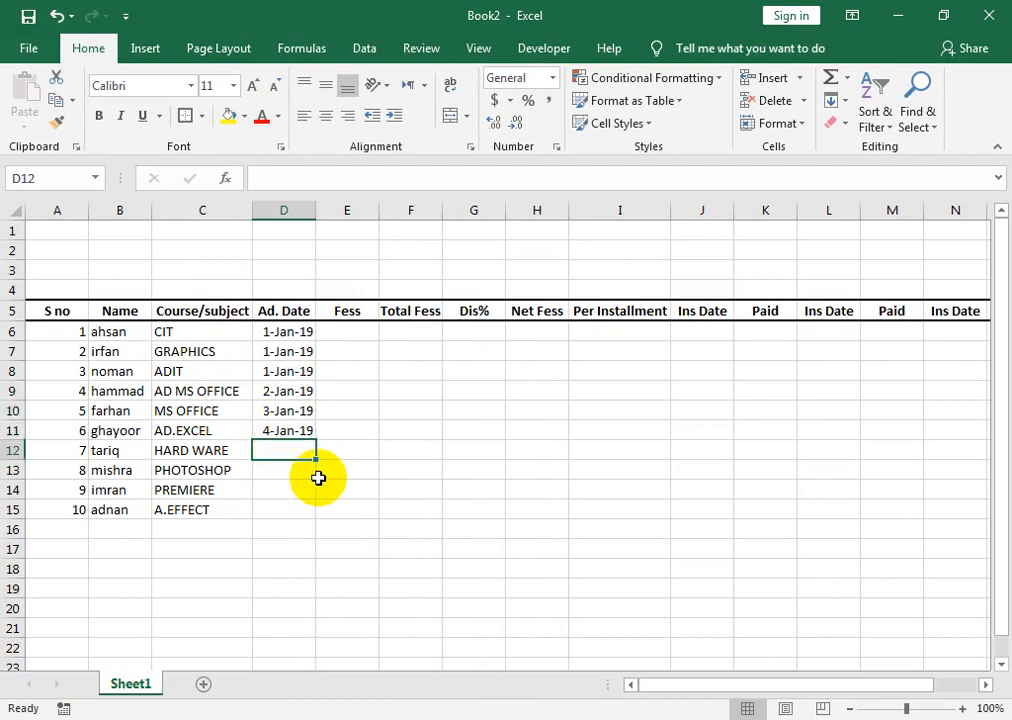
text(3)
key(BackSpace)
key(BackSpace)
key(Escape)
Replace the formula in D10 with the date 3-JAN-19 and fill it down to D13
key(Up)
key(Up)
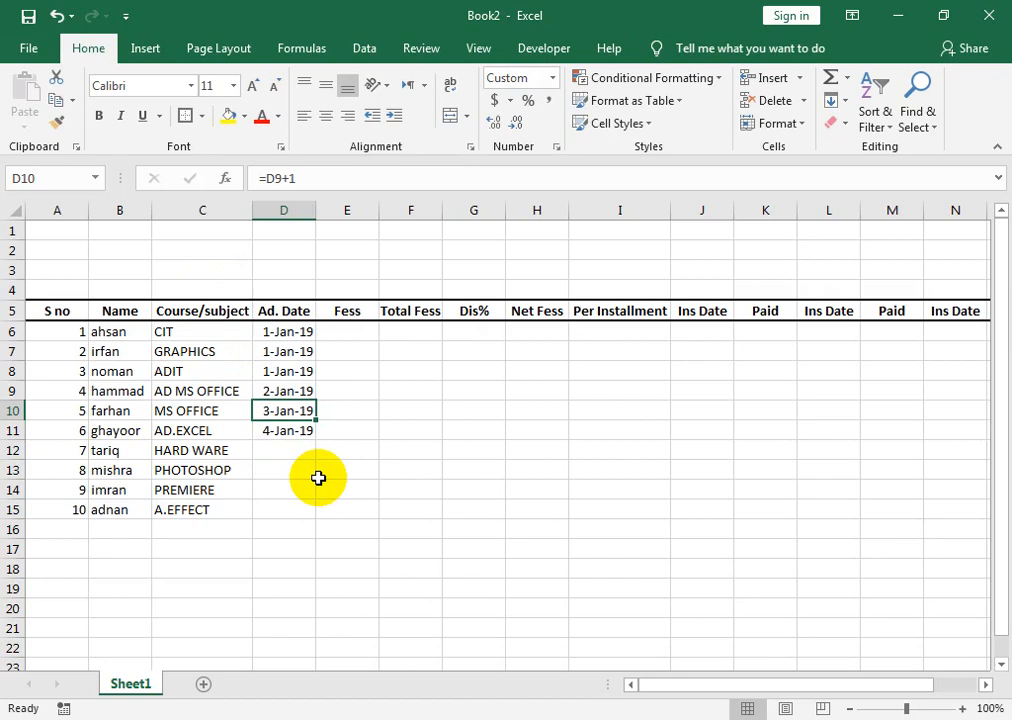
key(Down)
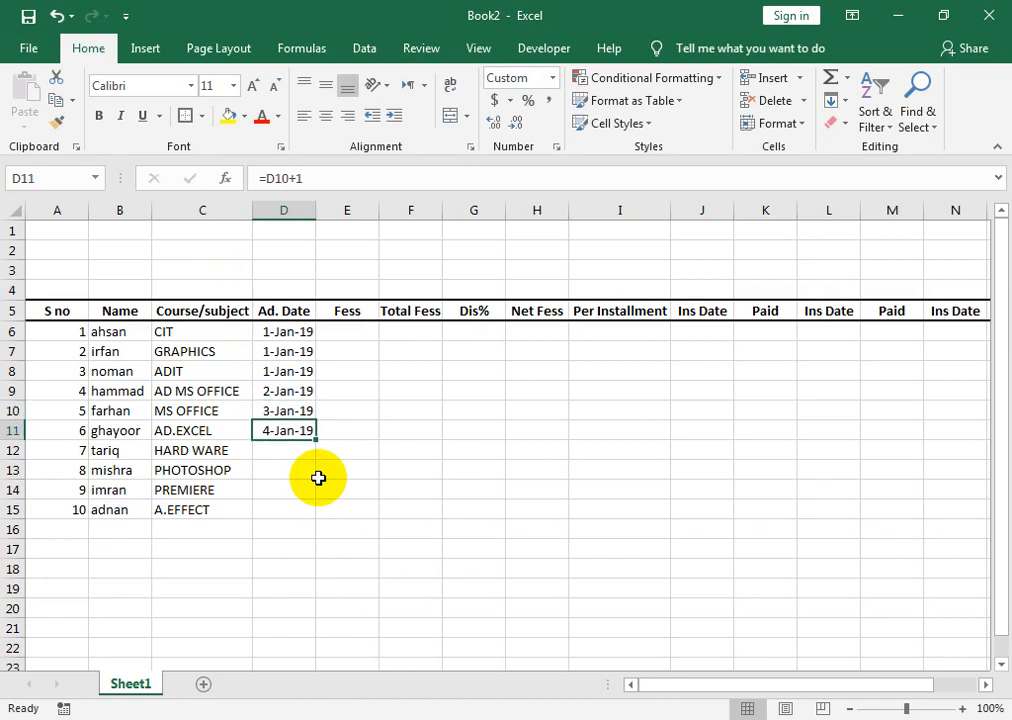
key(Up)
text(3-JAN-19)
key(Return)
key(Up)
key(shift+Down)
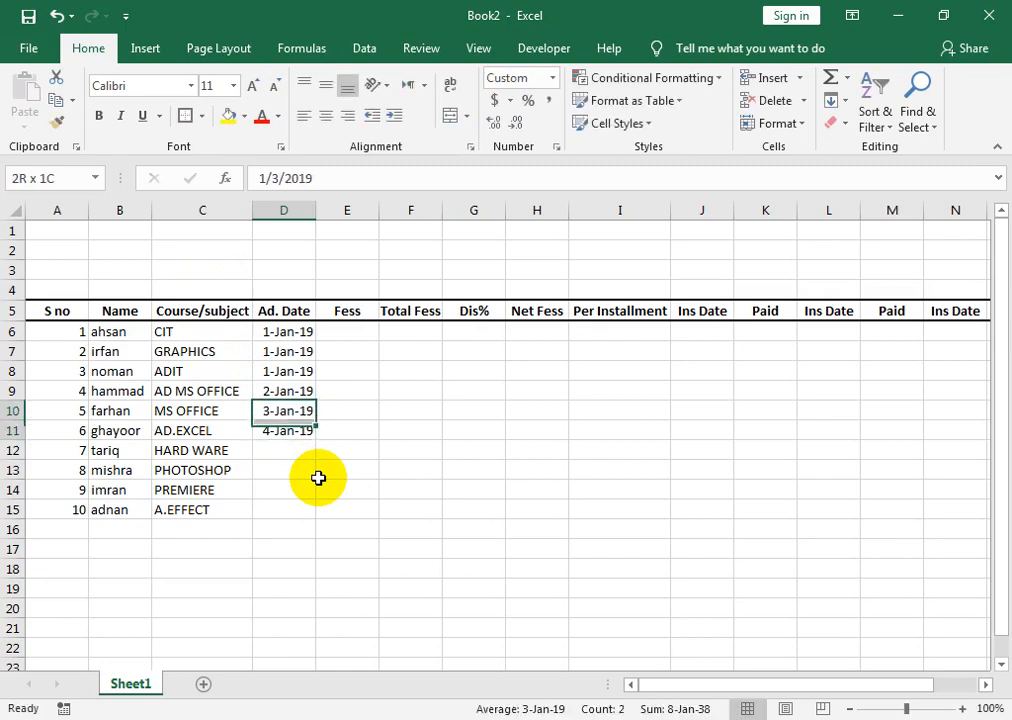
key(shift+Down)
key(shift+Down)
key(ctrl+d)
Enter the admission date 5-JAN-19 in D14 and fill it down to D15
key(Down)
key(Down)
key(Down)
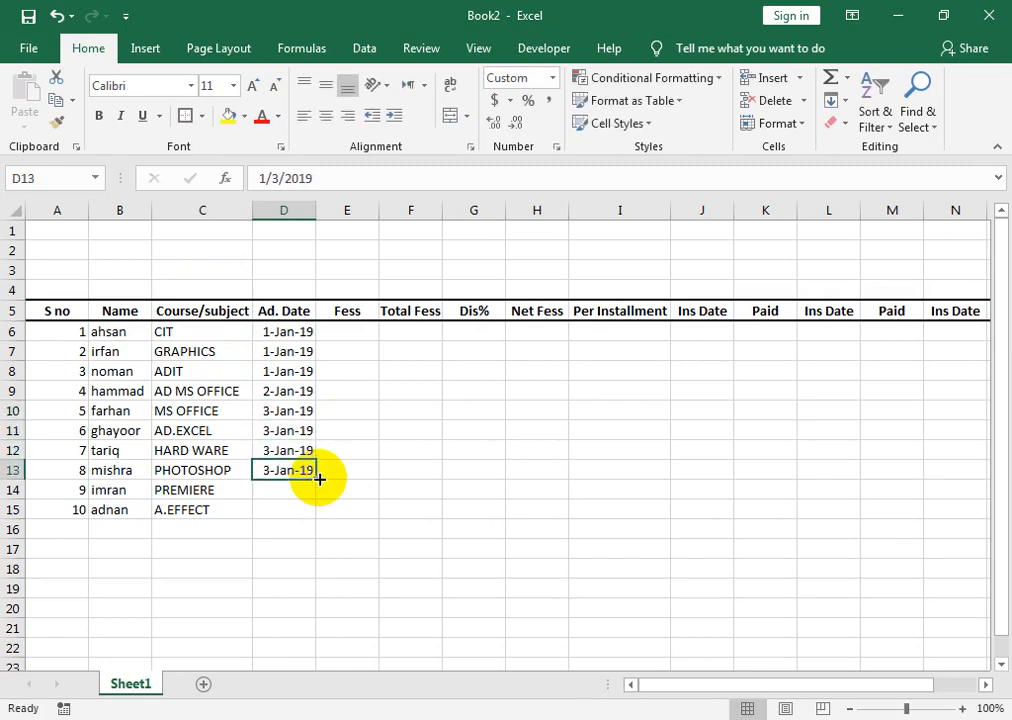
key(Down)
text(5-JAN)
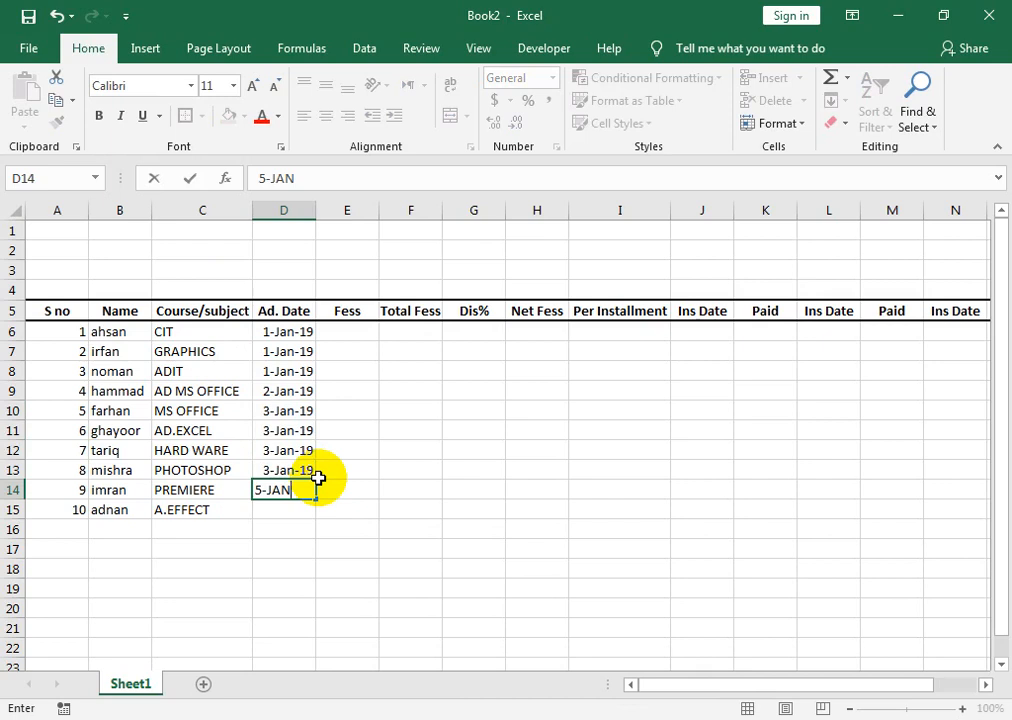
text(-19)
key(Tab)
key(Left)
key(shift+Down)
key(ctrl+d)
Enter the first two students' fees, 8000 in E6 and 12000 in E7
key(Right)
key(Up)
key(Up)
key(Up)
key(Up)
key(Up)
key(Up)
key(Up)
key(Up)
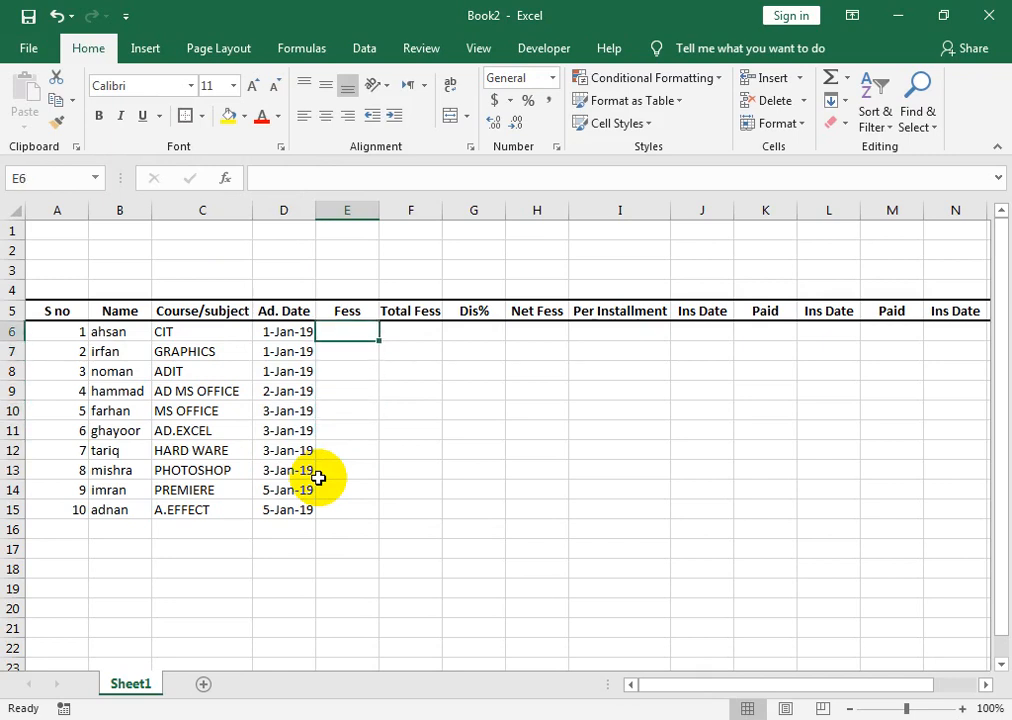
text(8000)
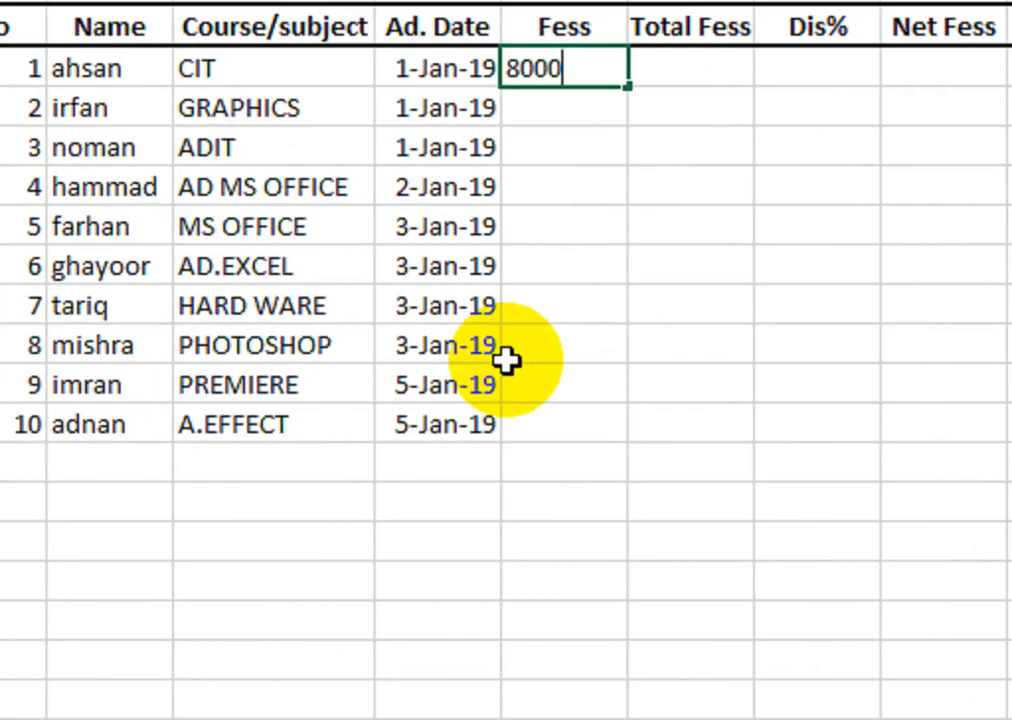
key(Return)
text(12000)
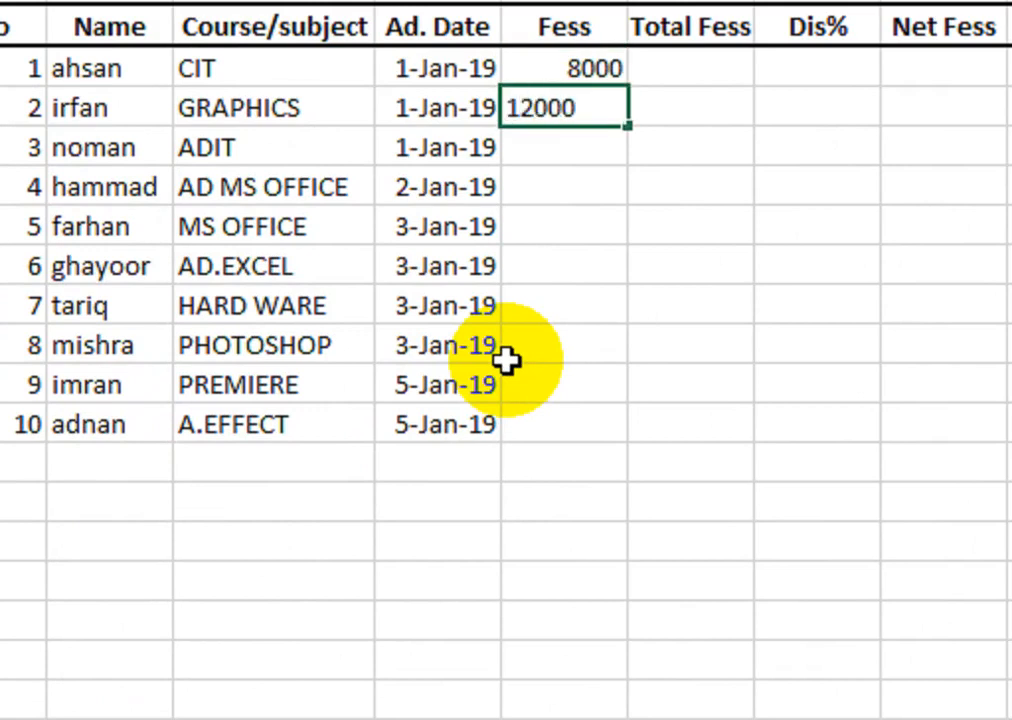
key(Return)
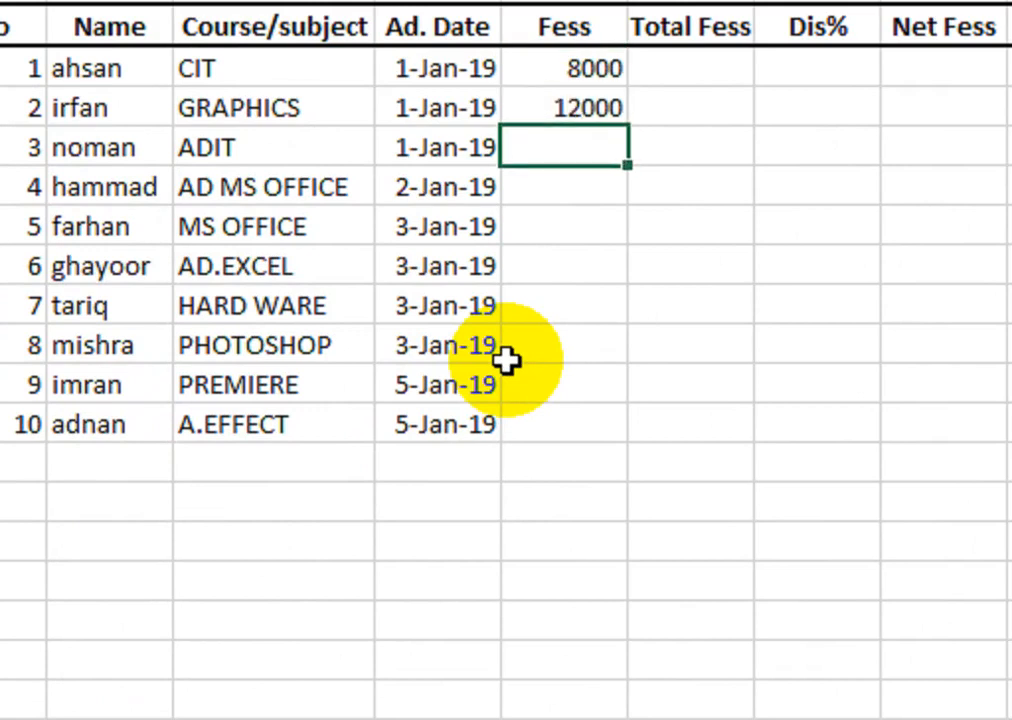
Enter the fees 25000 for the ADIT course in E8 and 6000 for AD MS OFFICE in E9
text(25000)
key(Return)
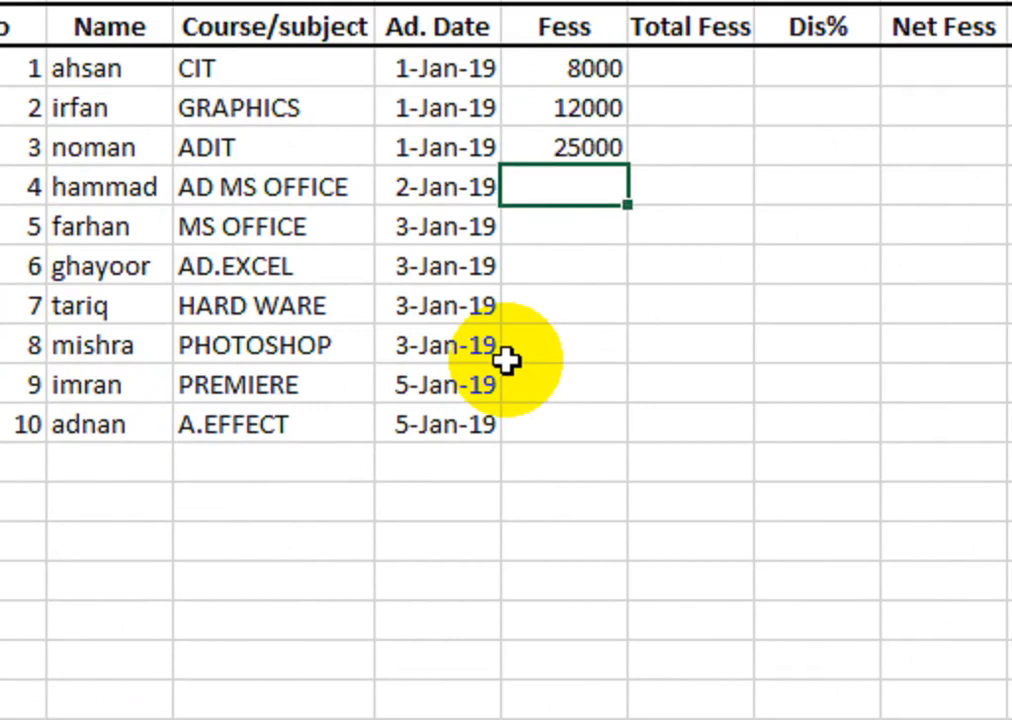
text(6000)
key(Return)
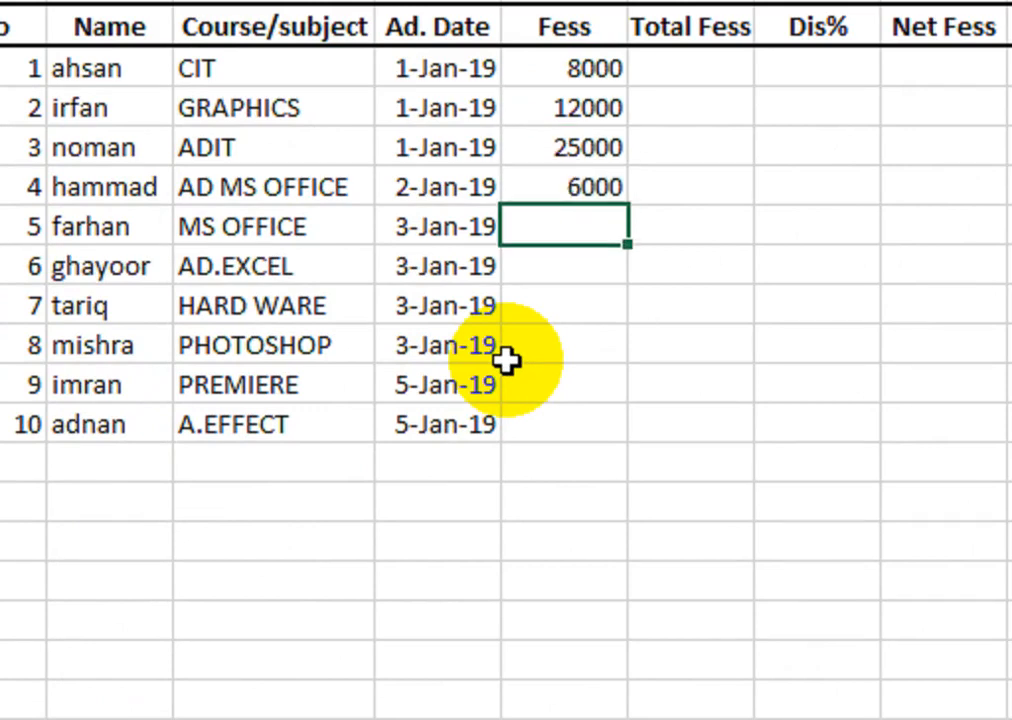
Enter the fees 4000 for MS OFFICE in E10, 5000 for AD.EXCEL in E11 and 3500 for HARD WARE in E12
text(4000)
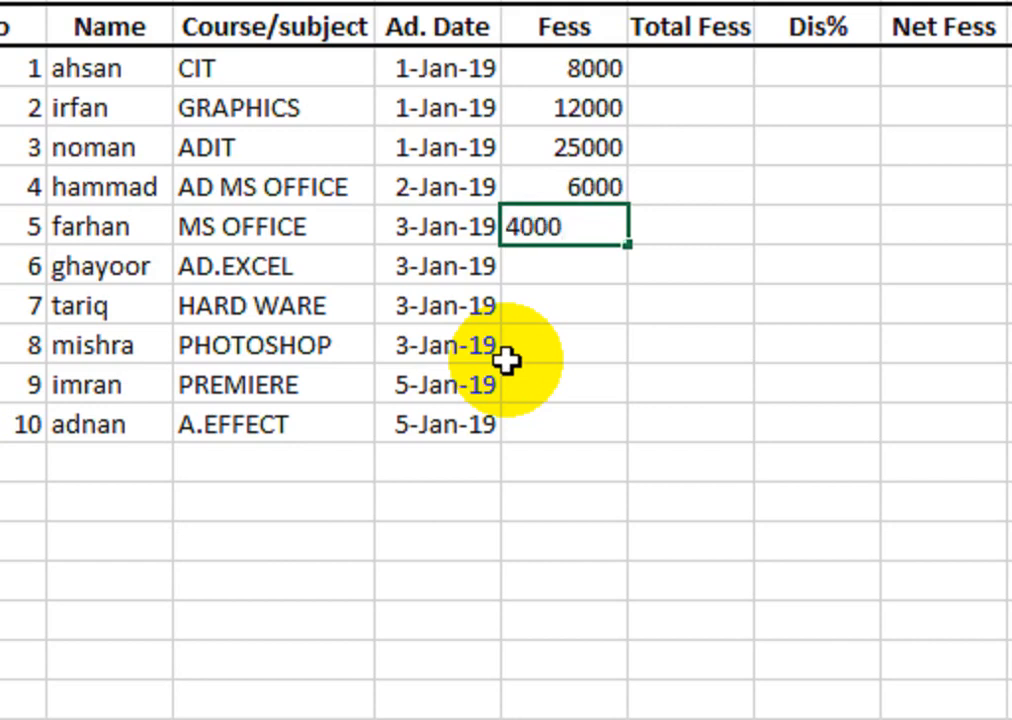
key(Return)
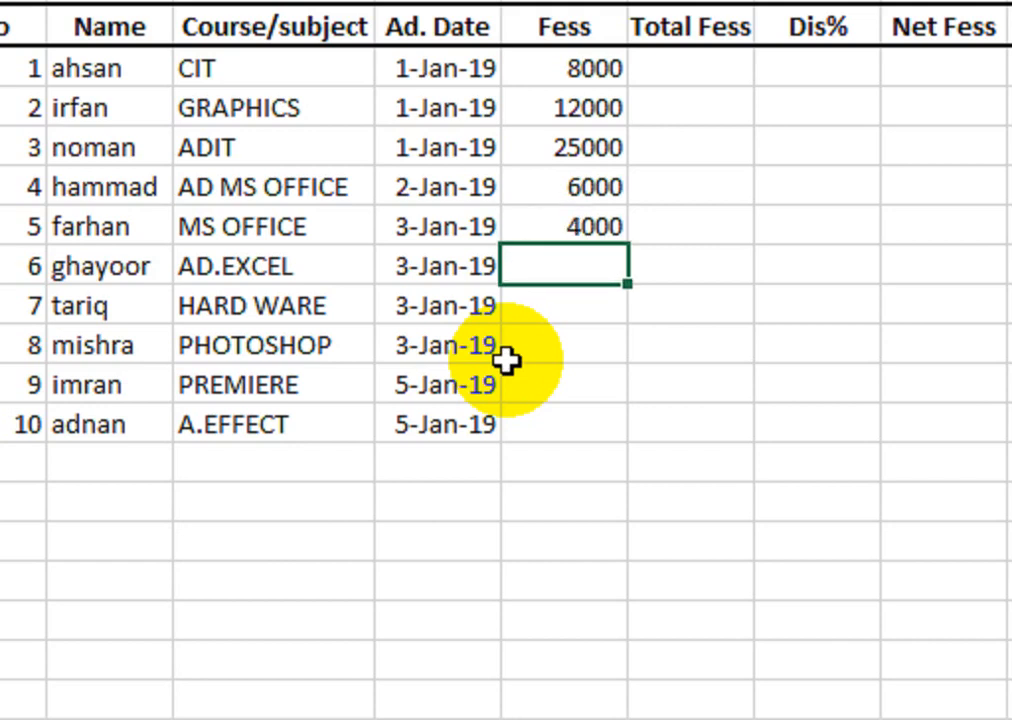
text(5000)
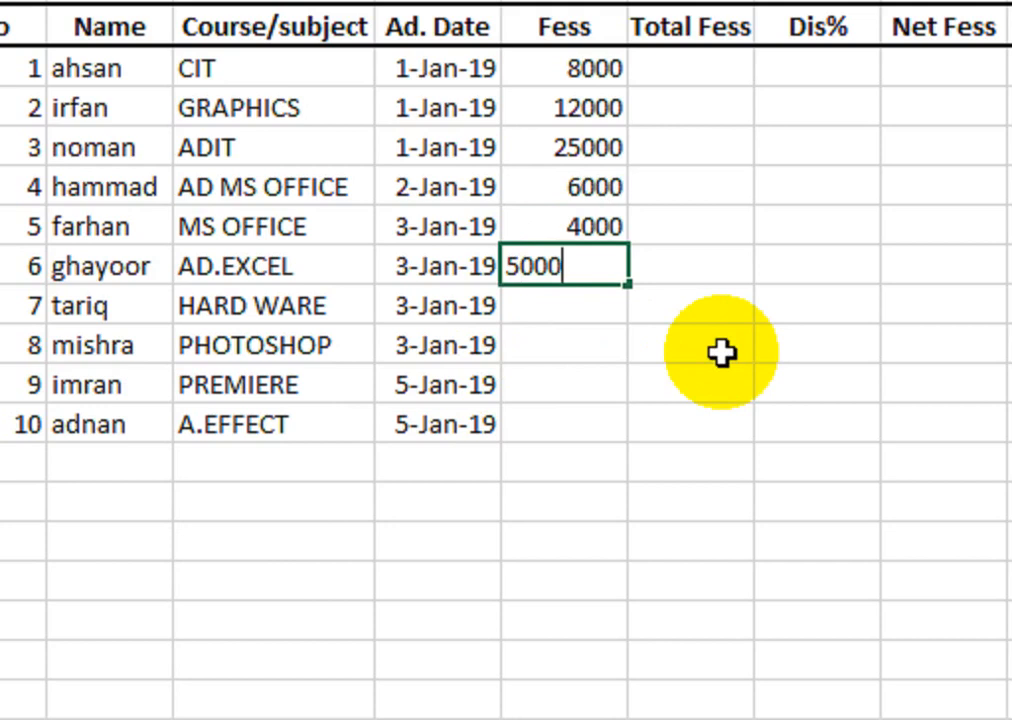
key(Return)
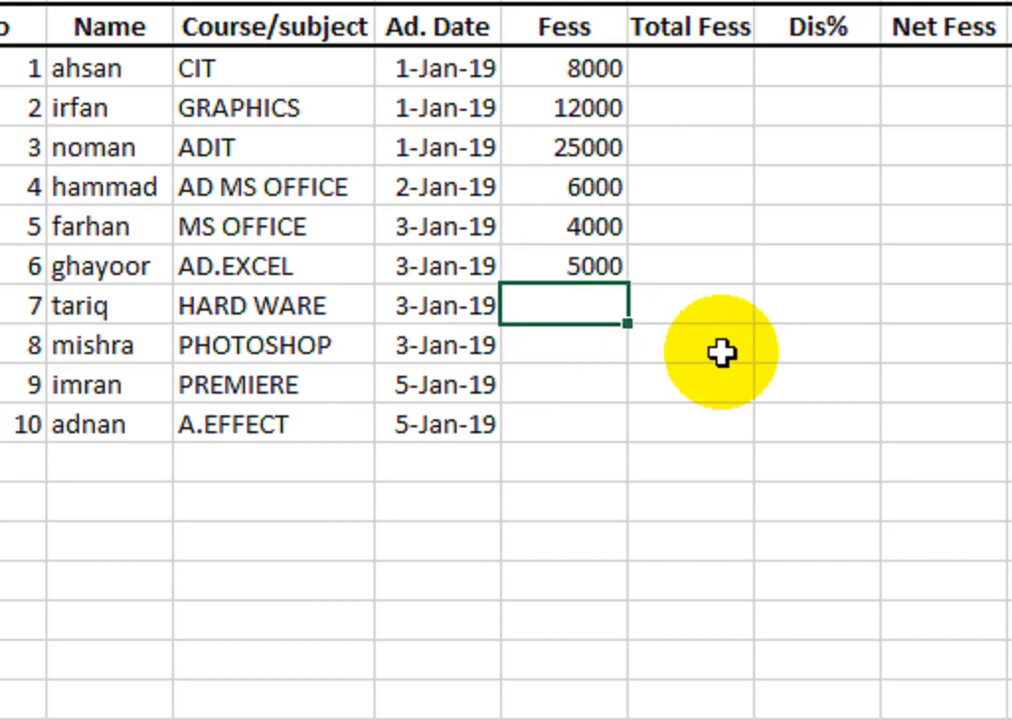
text(3500)
key(Return)
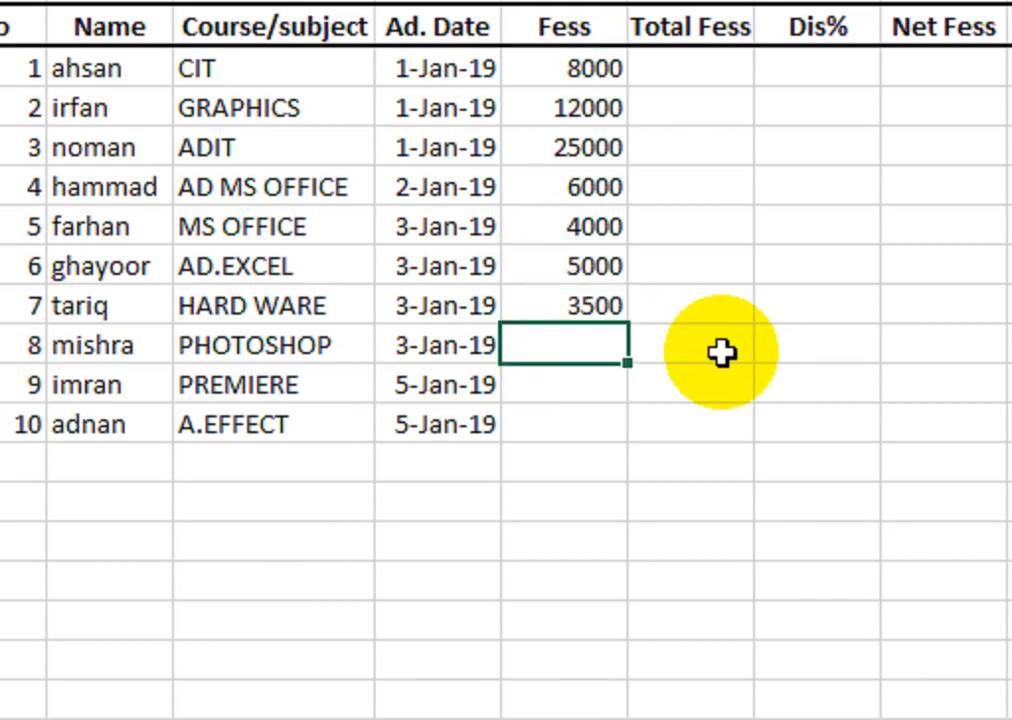
Enter the fees 4000 for PHOTOSHOP in E13 and 4500 for both PREMIERE and A.EFFECT in E14 and E15, ending at F6
text(4000)
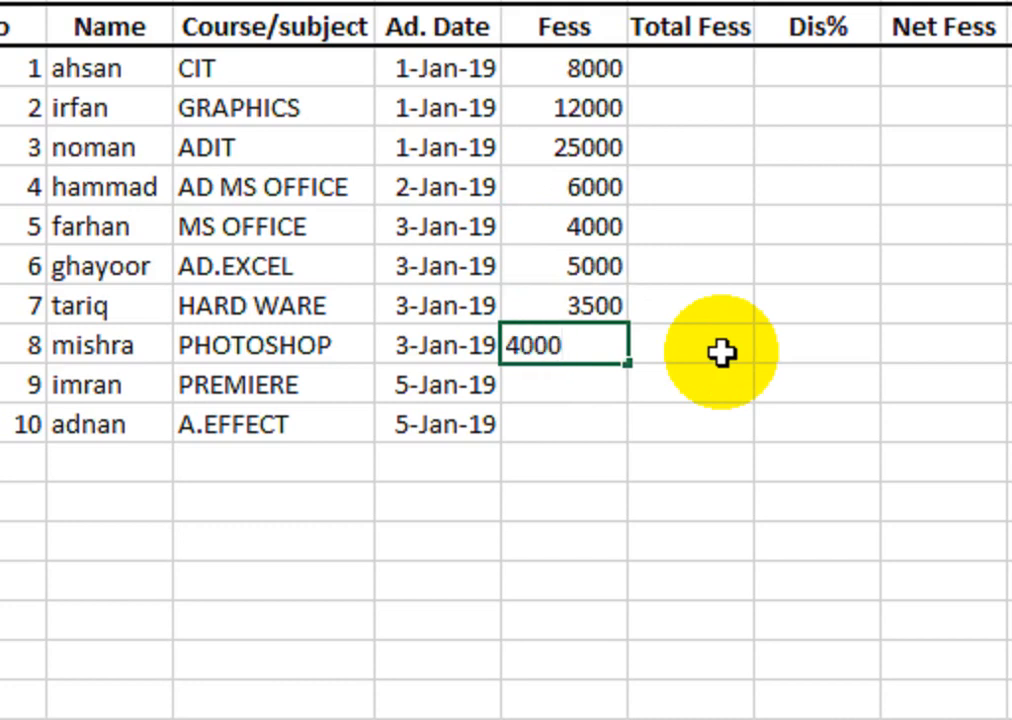
key(Return)
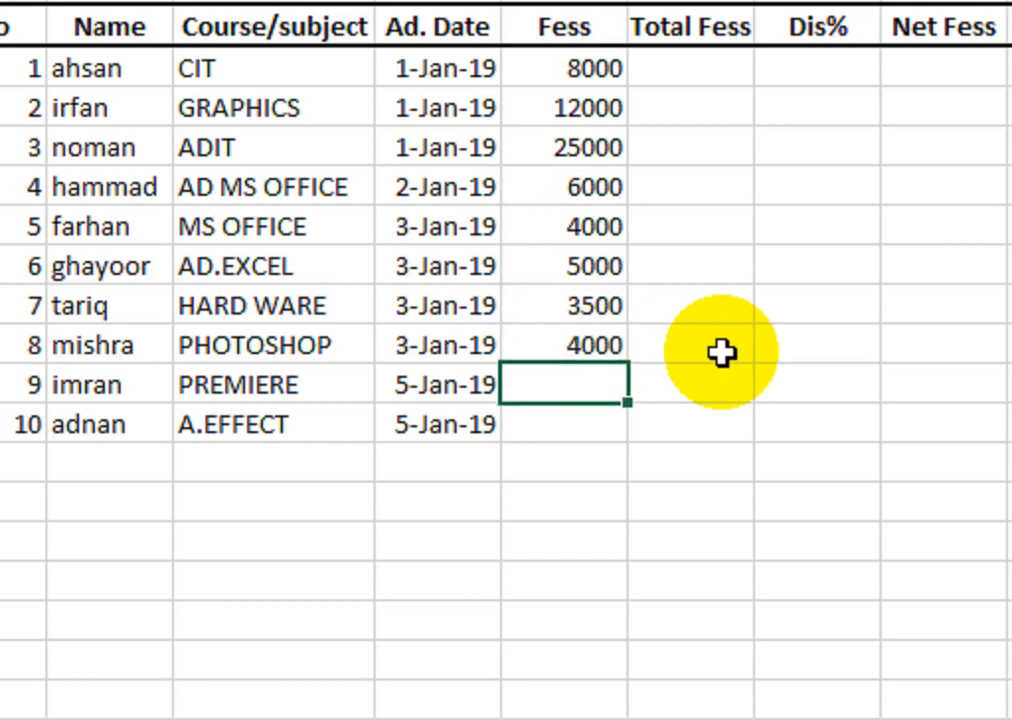
text(4500)
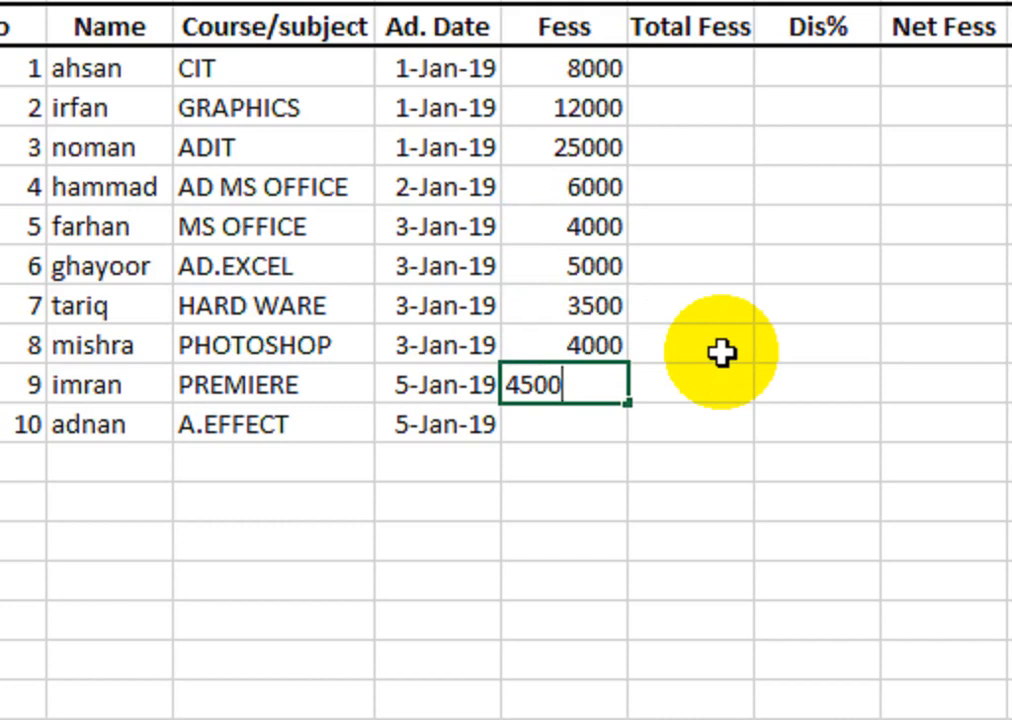
key(Return)
text(4500)
key(Tab)
key(Up)
key(Up)
key(Up)
key(Up)
key(Up)
key(Up)
key(Up)
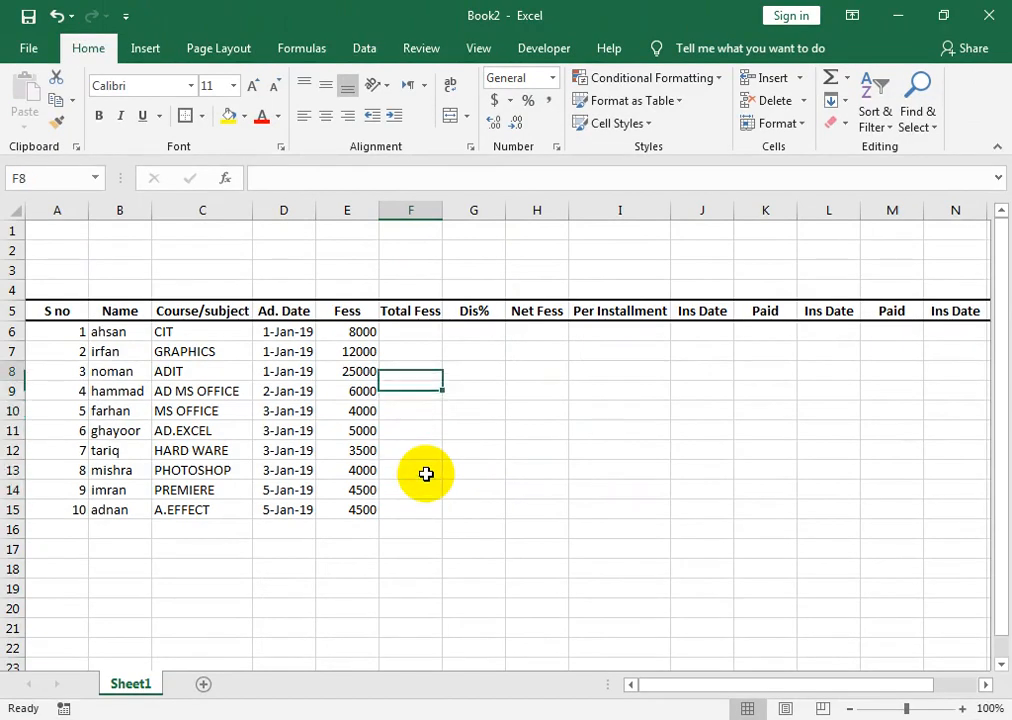
key(Up)
key(Up)
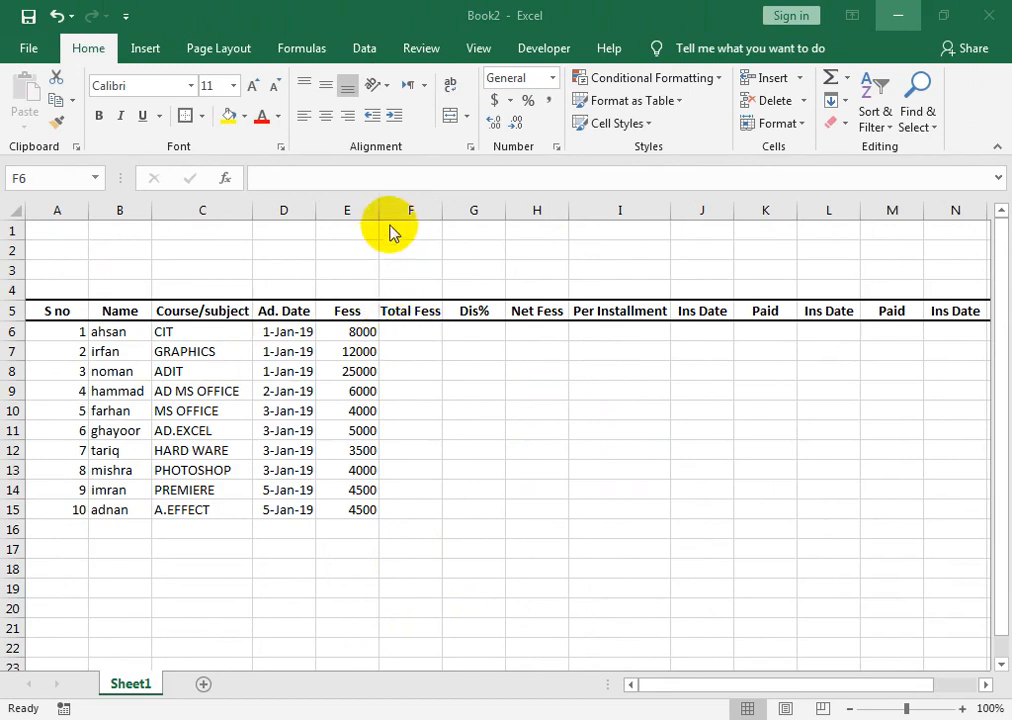
Insert a new column before Total Fess and give it the header Month in F5
click(413, 205)
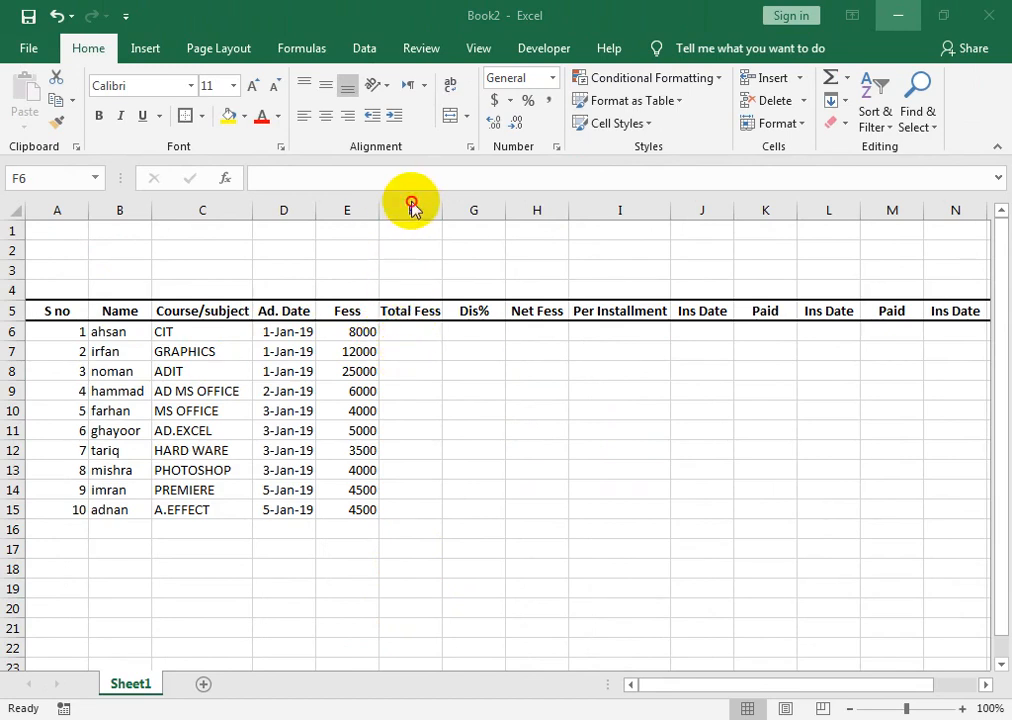
right_click(413, 207)
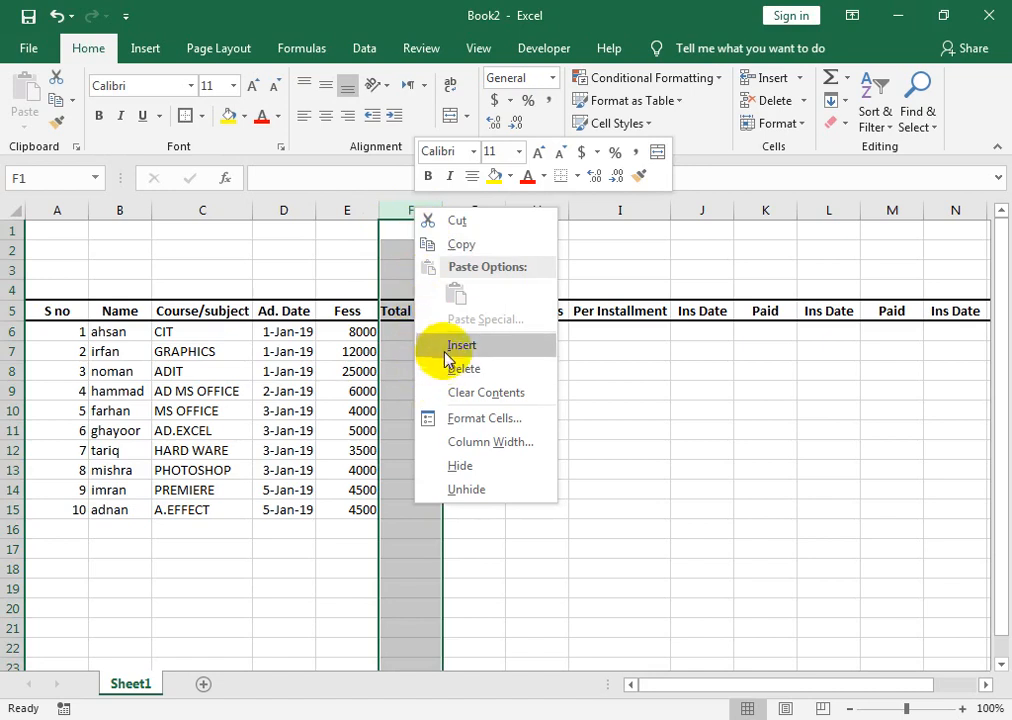
click(445, 351)
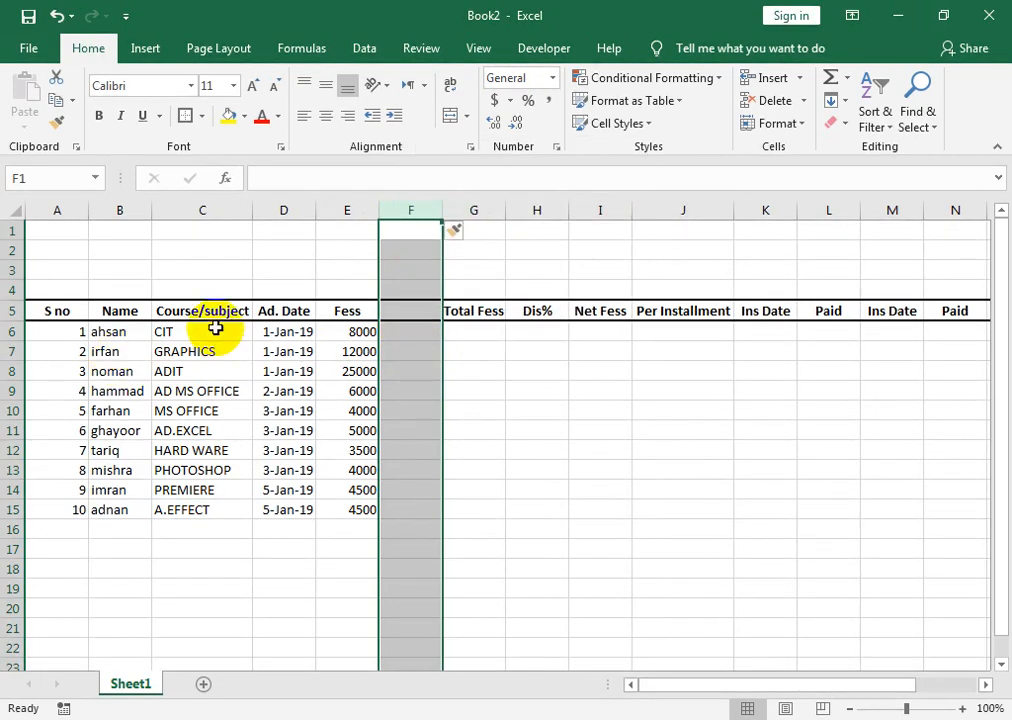
click(409, 312)
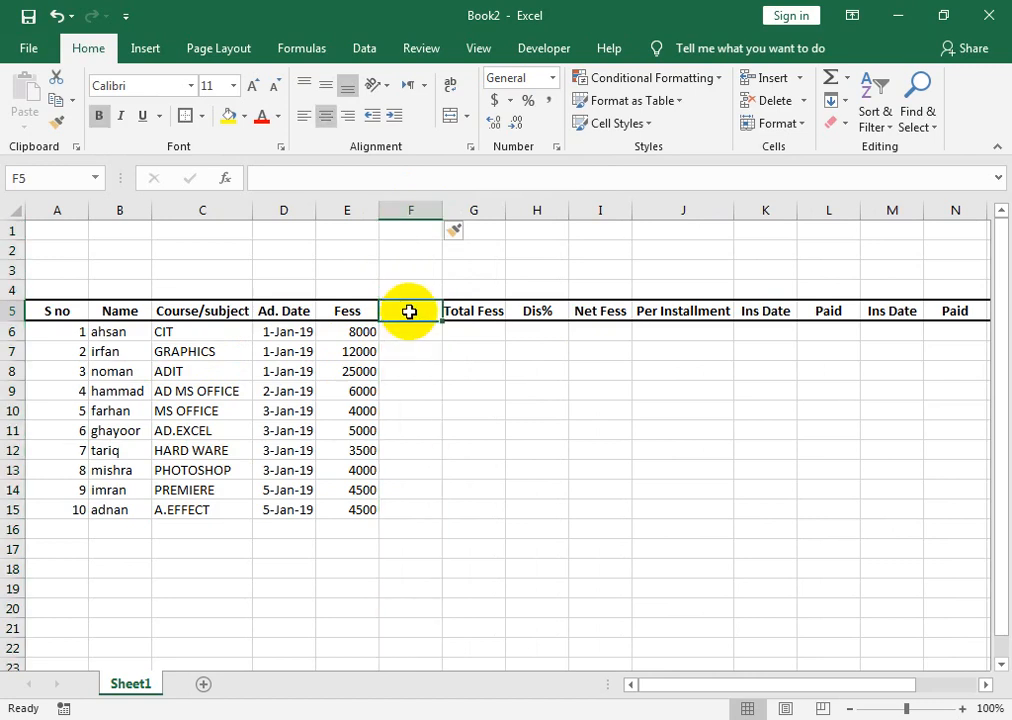
text(mN)
key(BackSpace)
key(BackSpace)
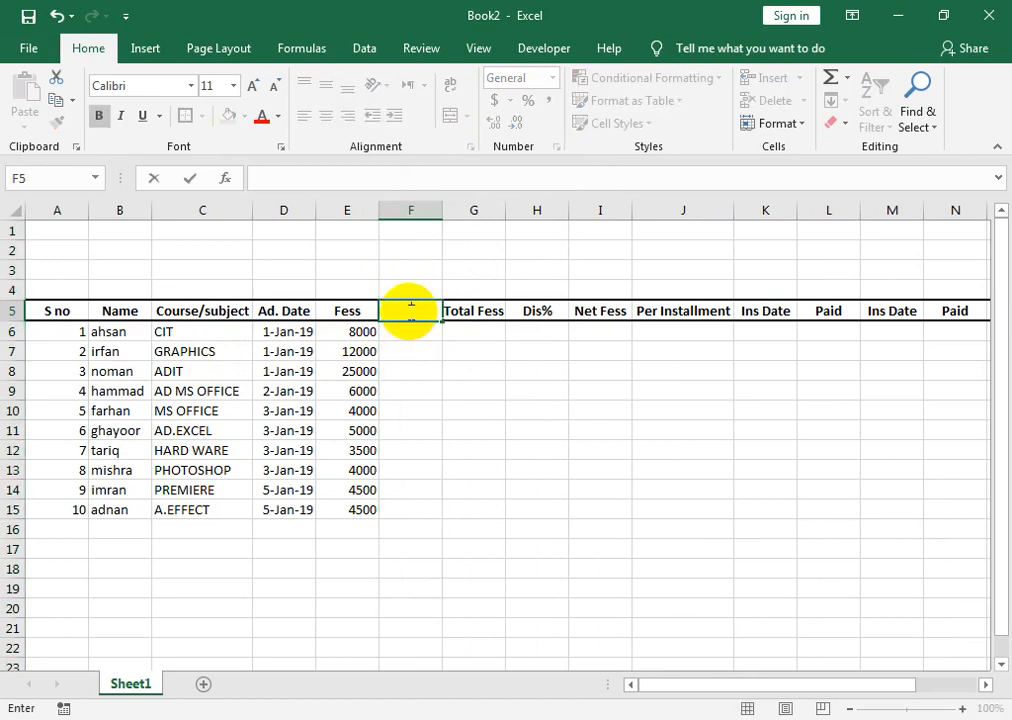
text(Month)
key(Return)
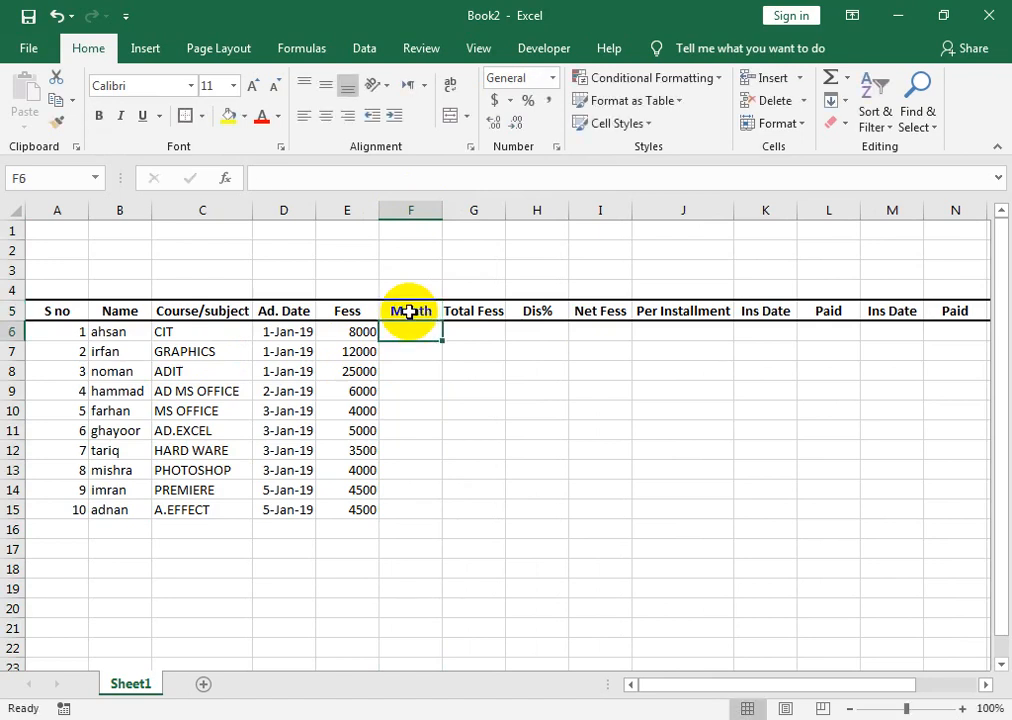
Enter the course durations of the first four students in the Month column, 4, 6, 12 and 4 in F6 to F9
text(4)
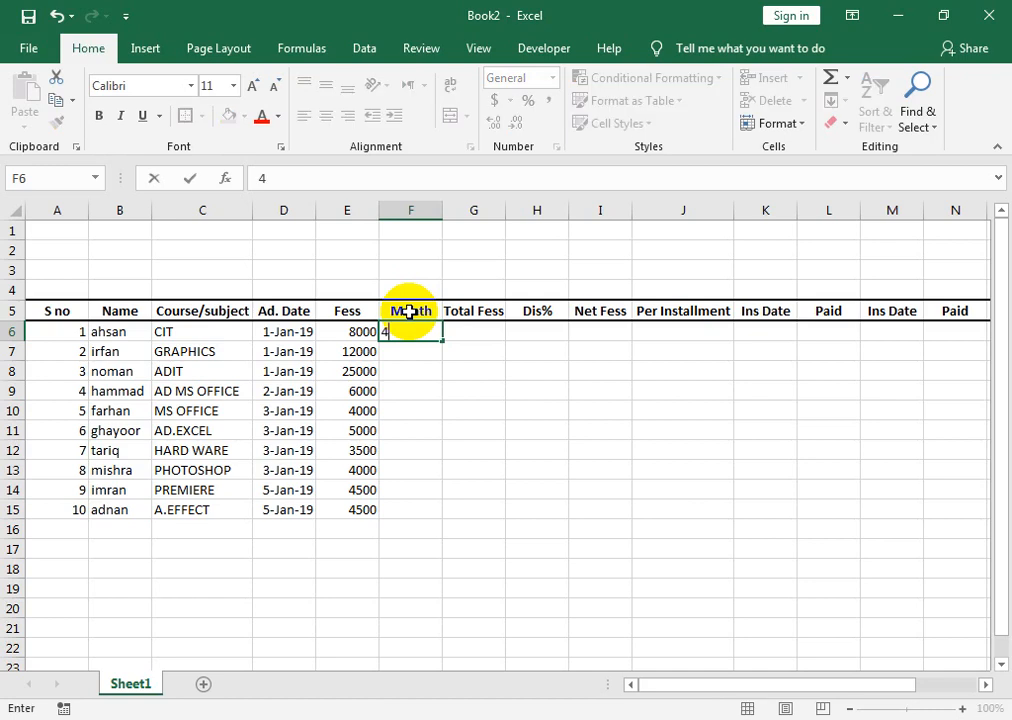
key(Return)
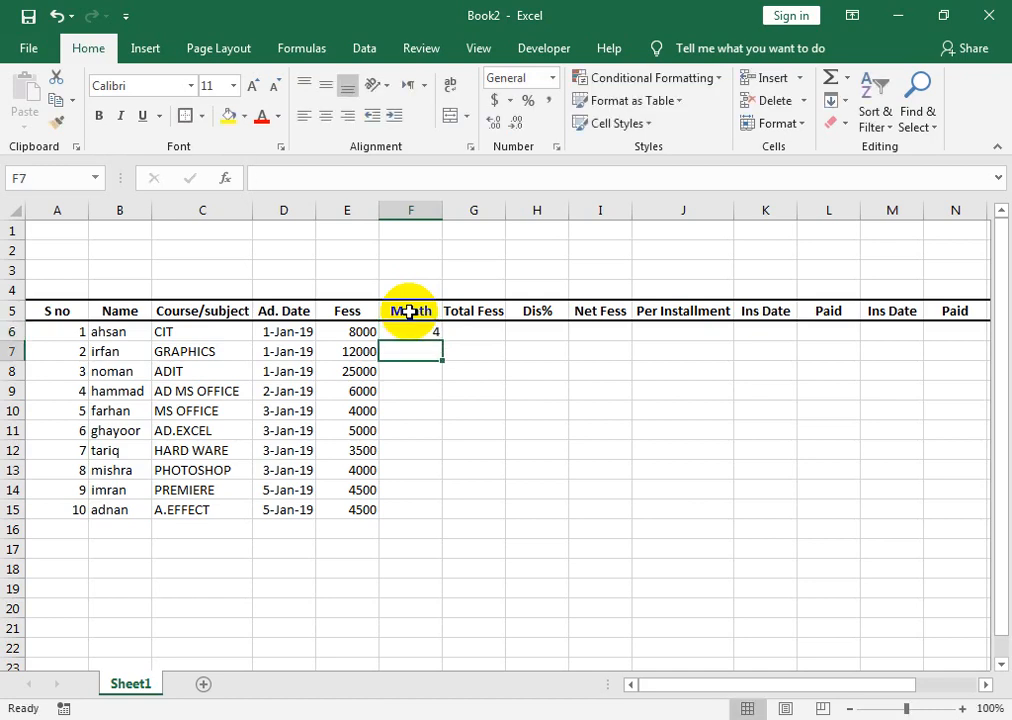
text(6)
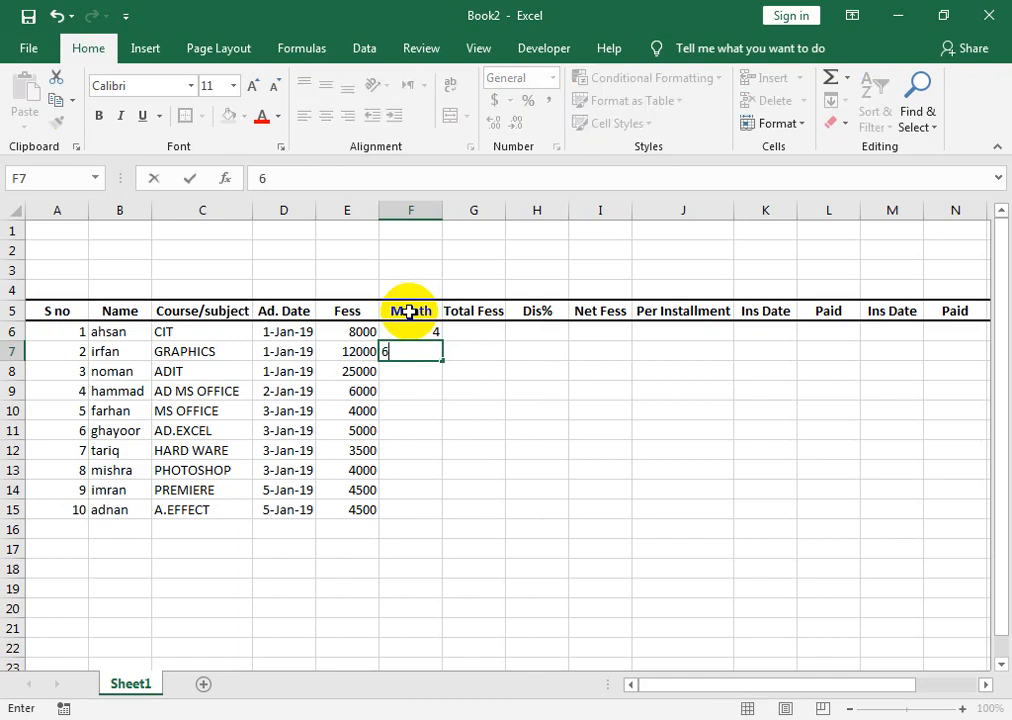
key(Return)
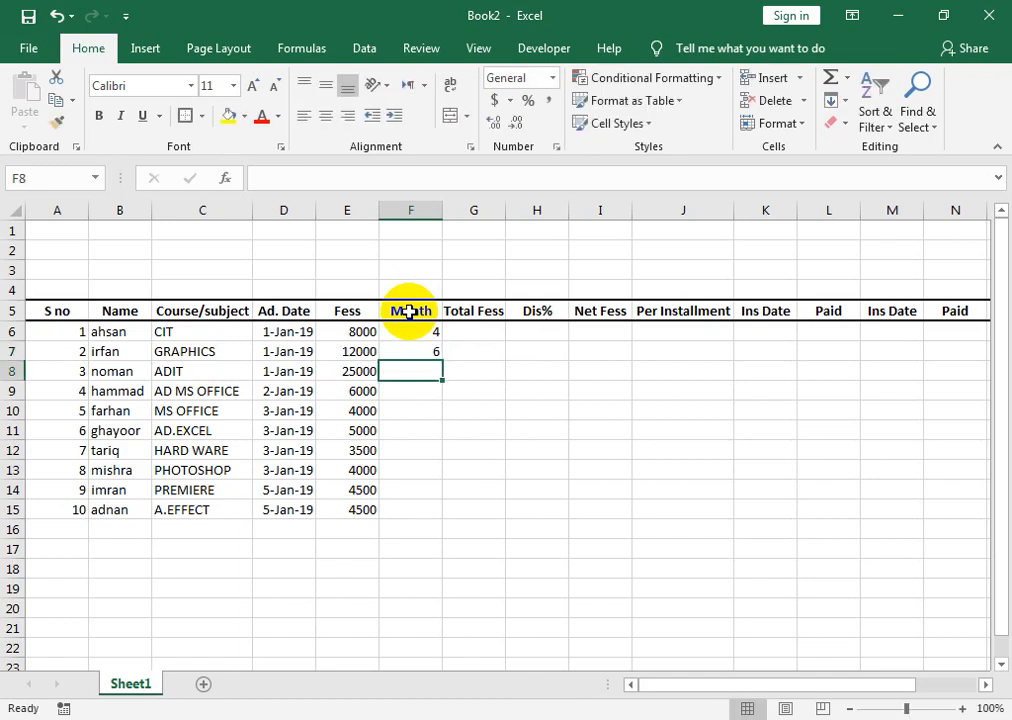
text(12)
key(Return)
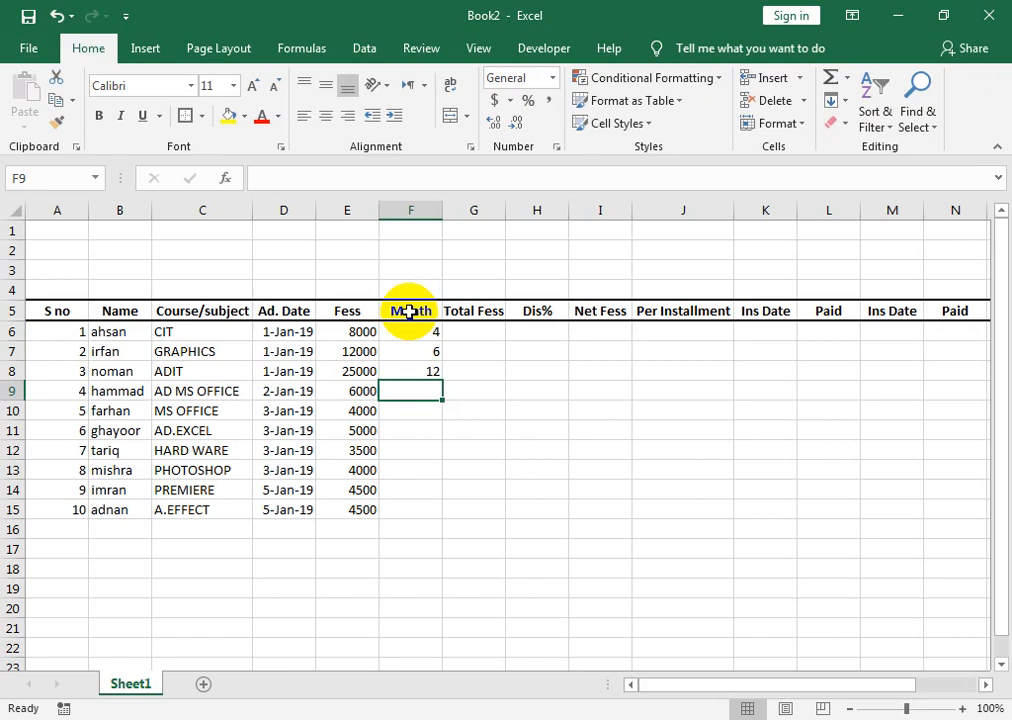
text(4)
key(Return)
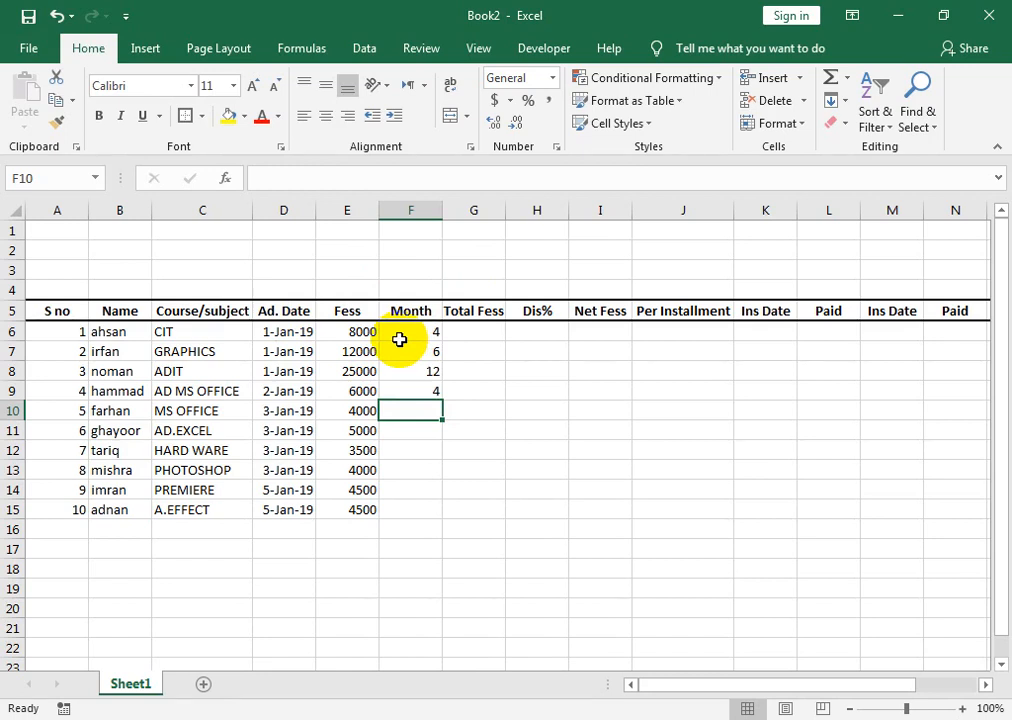
Enter the month counts 2 for MS OFFICE, 2 for AD.EXCEL and 1 for HARD WARE in F10 to F12
text(2)
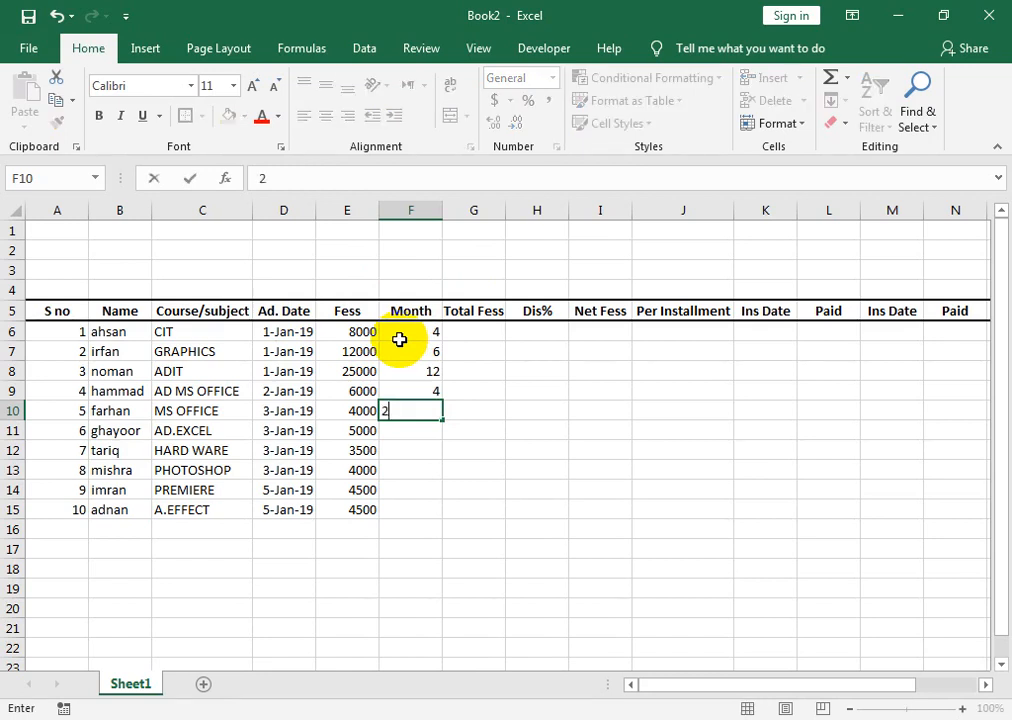
key(Return)
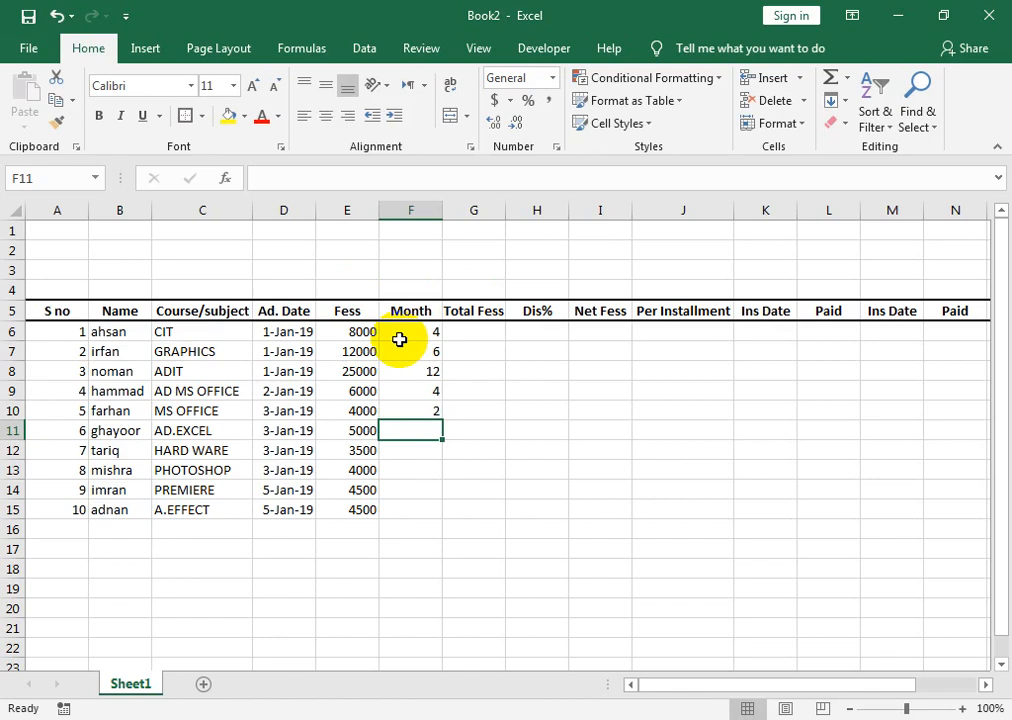
text(2)
key(Return)
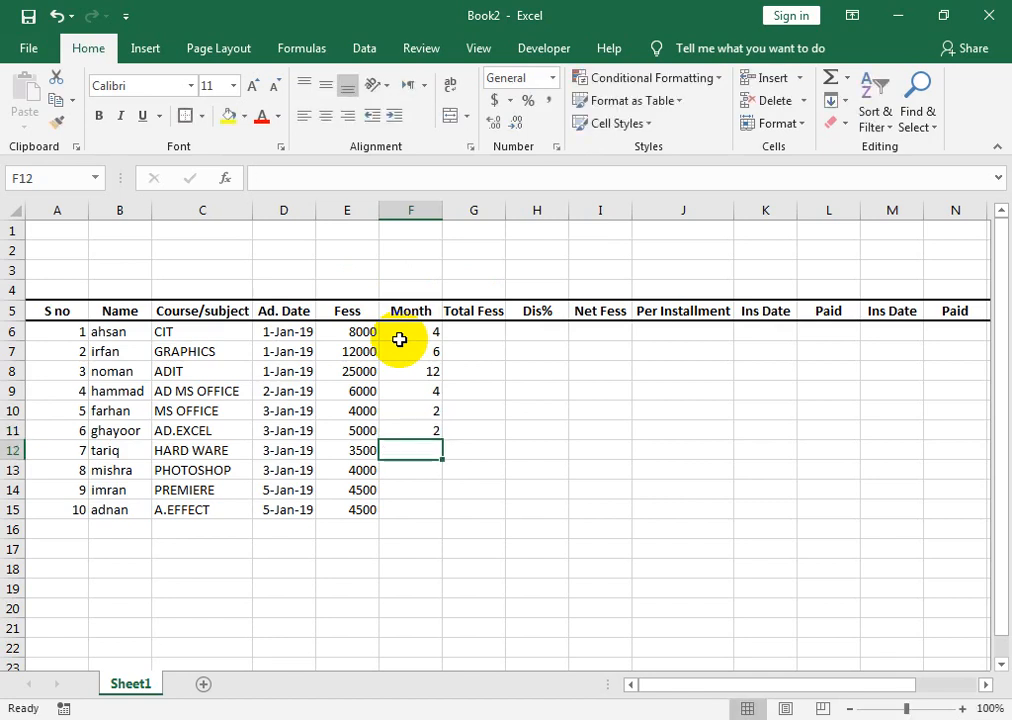
text(1)
key(Return)
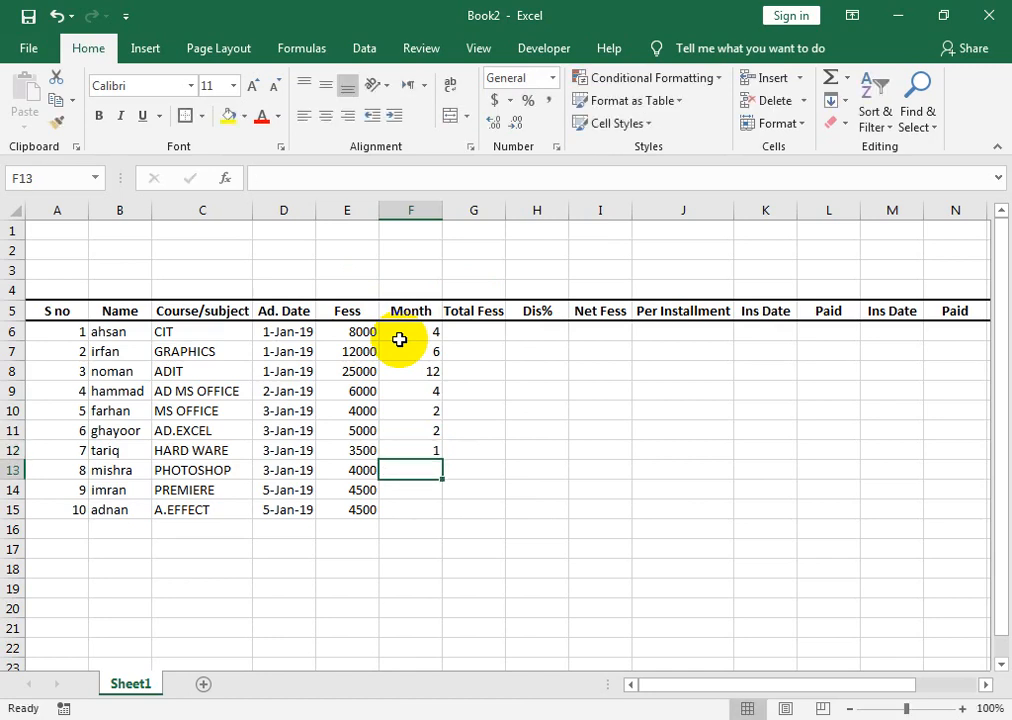
Enter 2 months in each of F13 to F15 and center the Month values in F6 to F15
text(2)
key(Return)
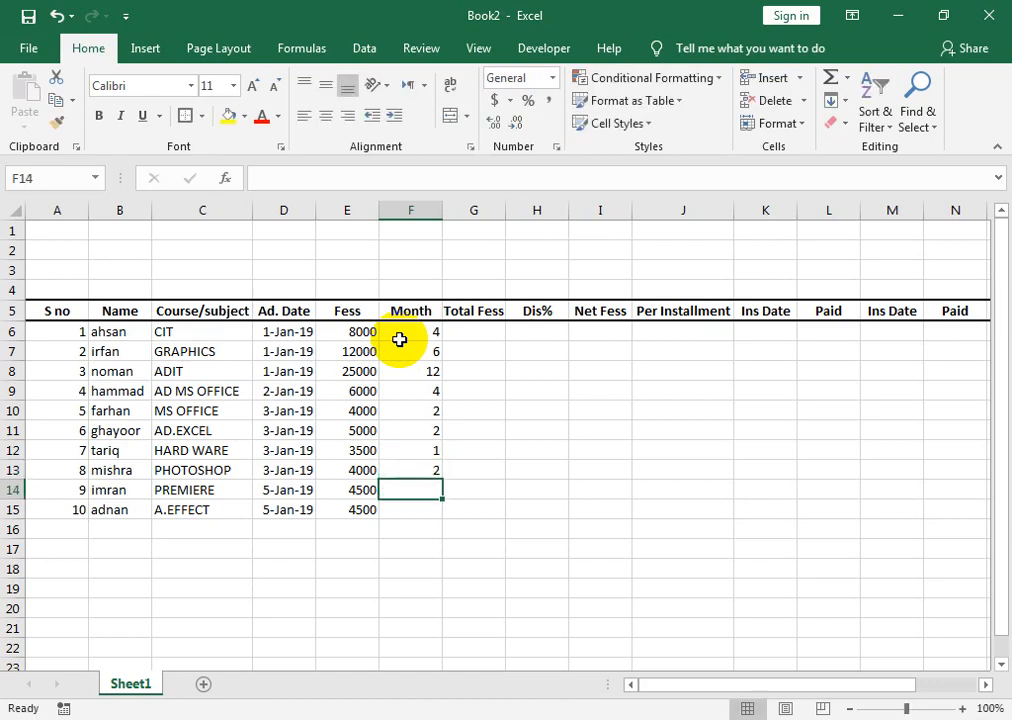
text(2)
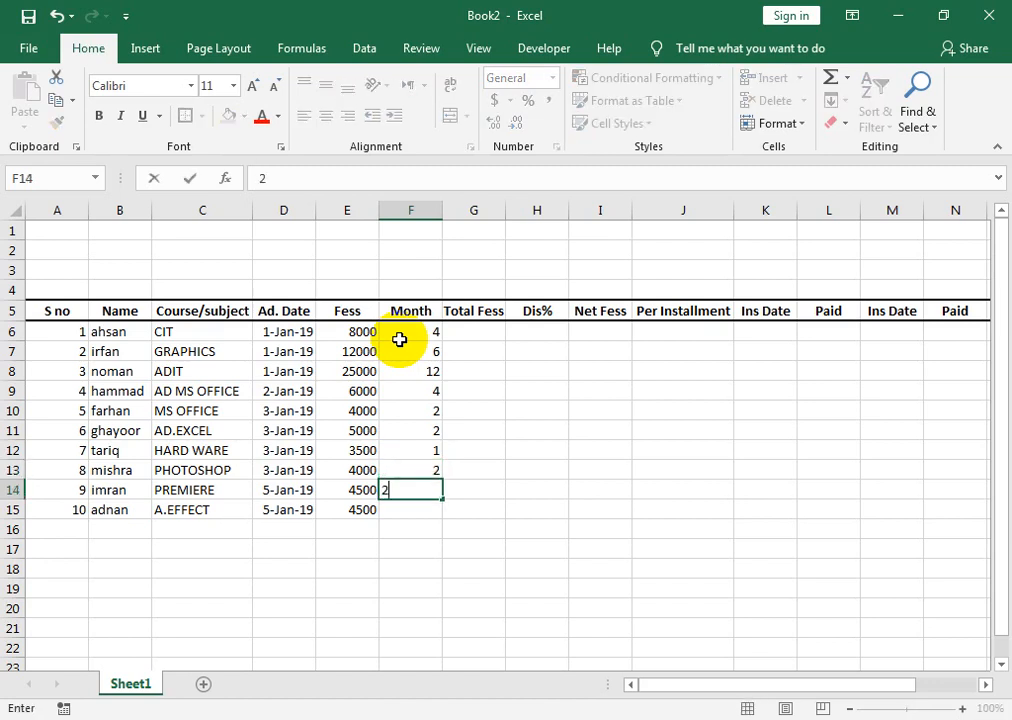
key(Return)
text(2)
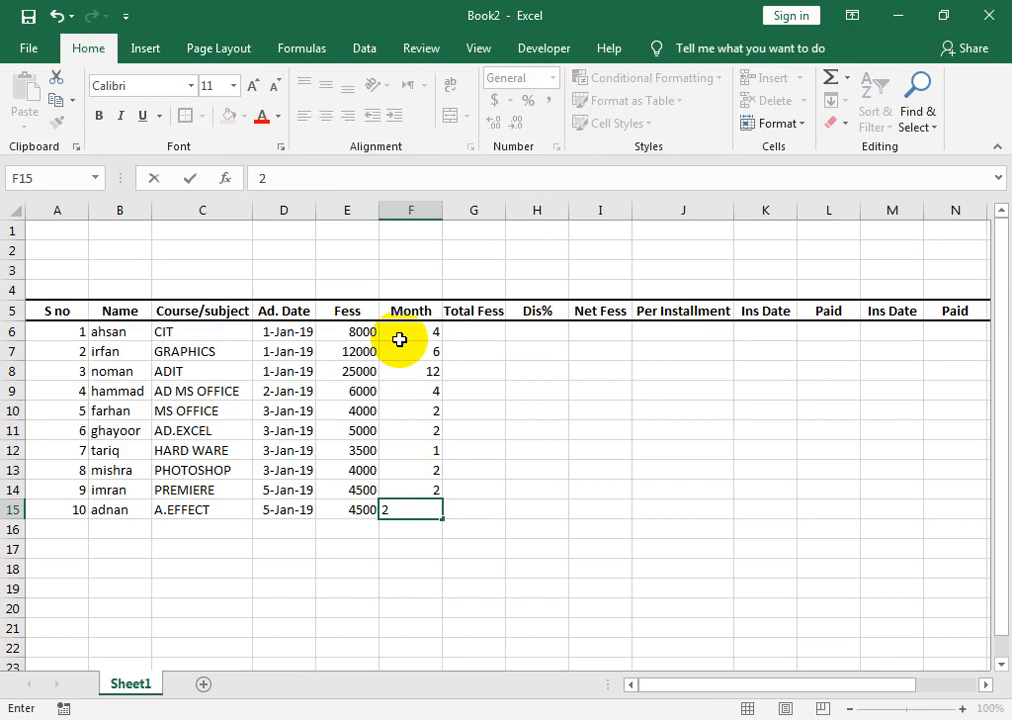
key(Tab)
drag(399, 340, 404, 513)
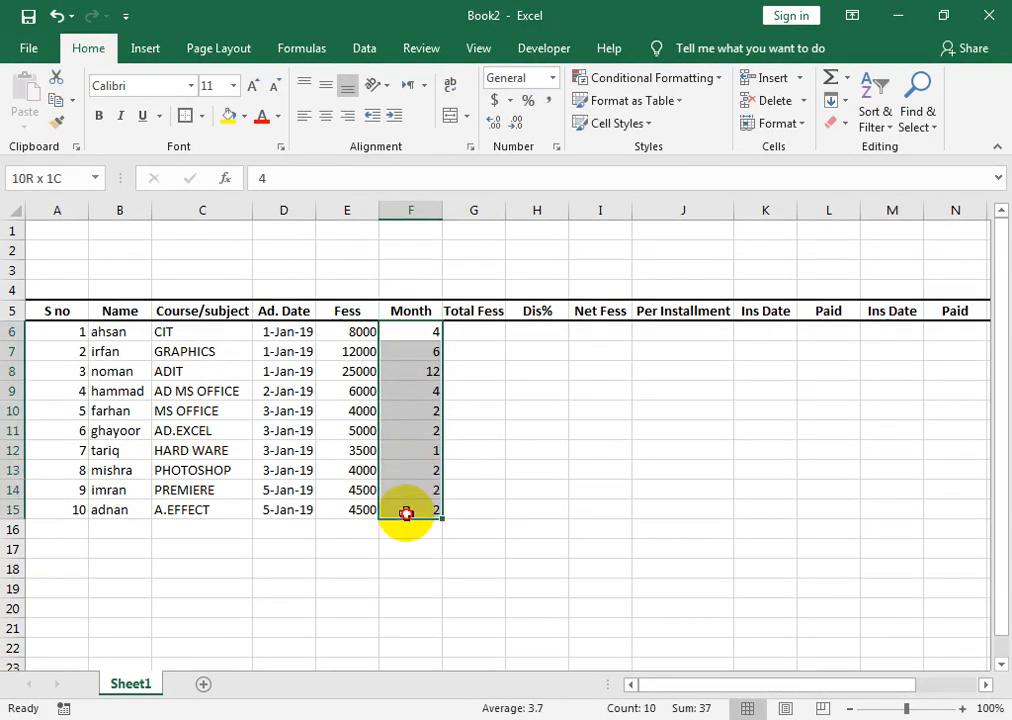
click(325, 116)
Calculate the first student's Total Fess in G6 by multiplying fee by months with the formula =E6*F6
click(474, 330)
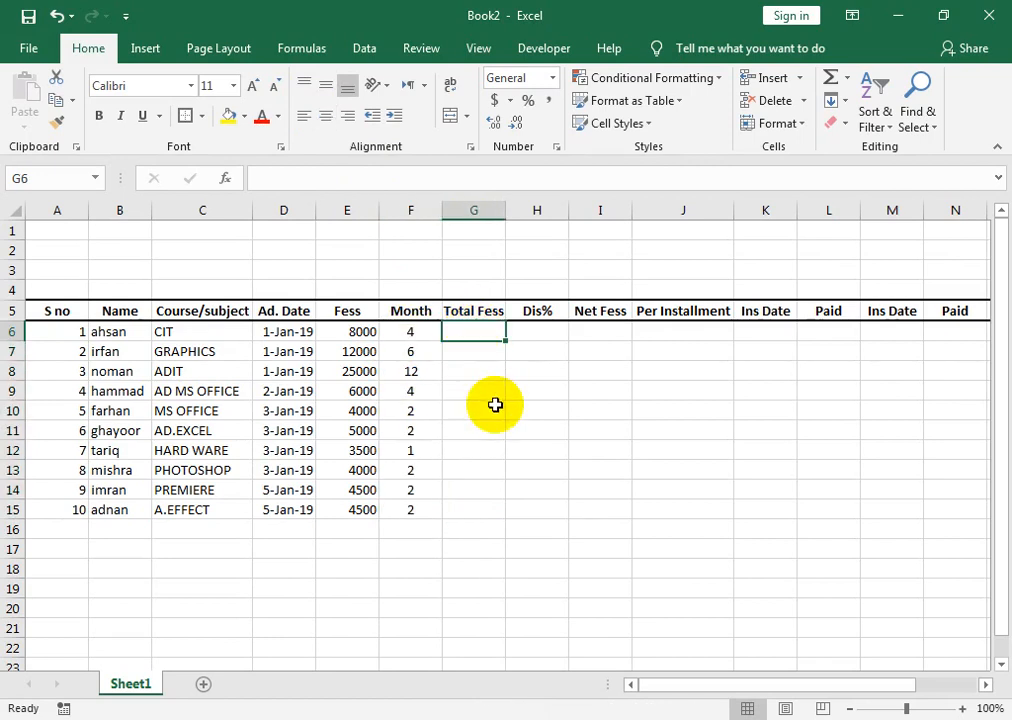
text(=)
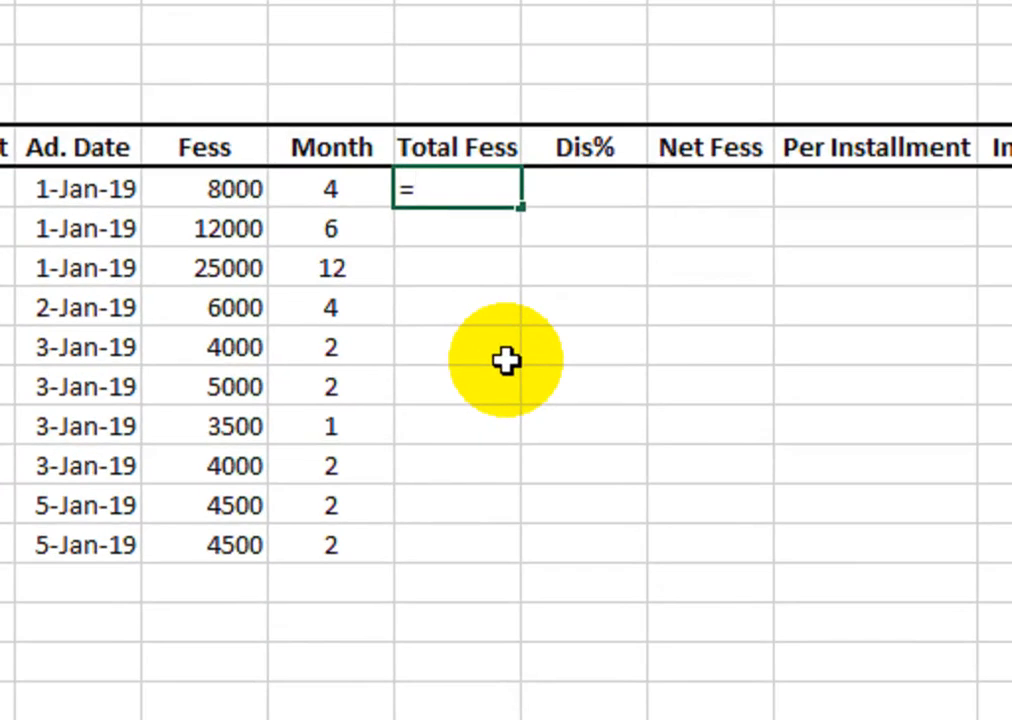
key(Left)
key(Left)
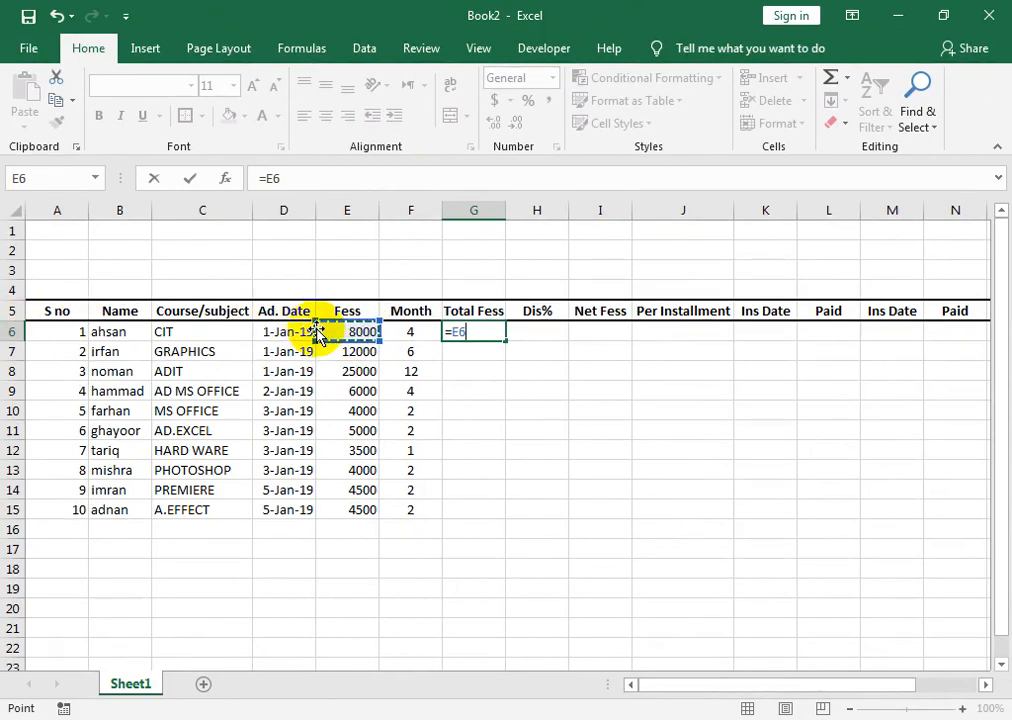
text(*)
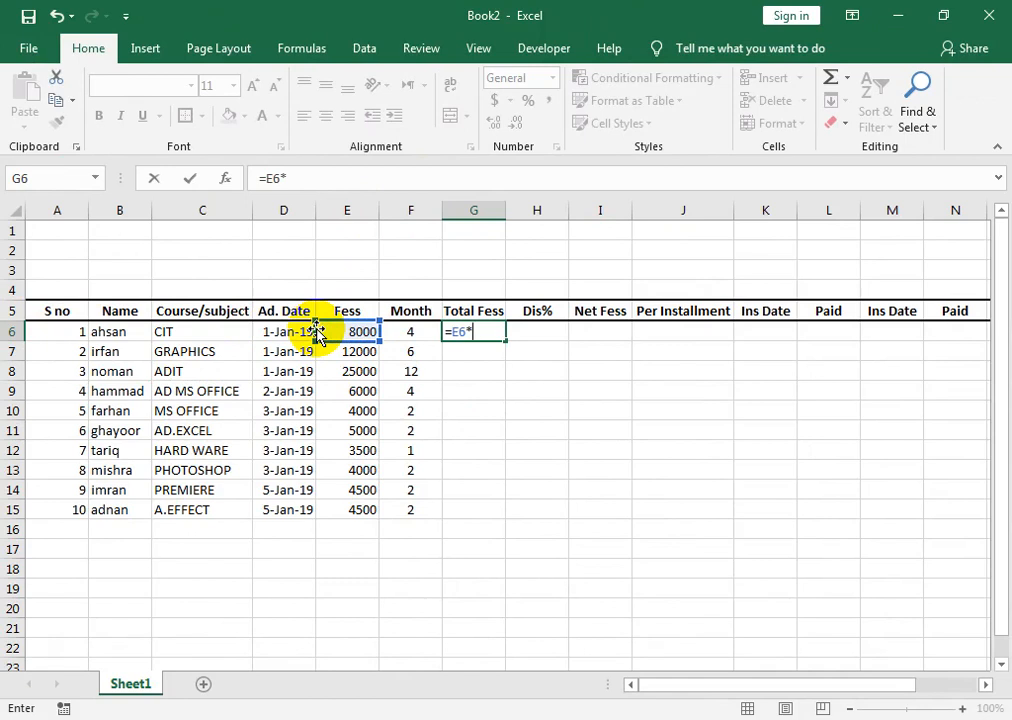
key(Left)
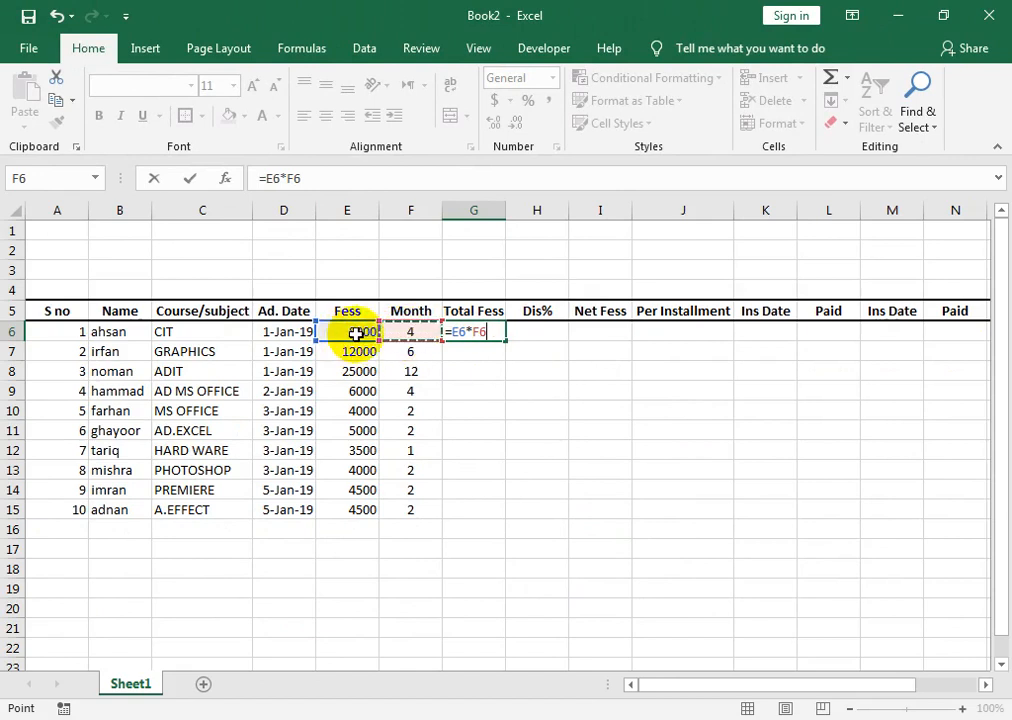
key(Return)
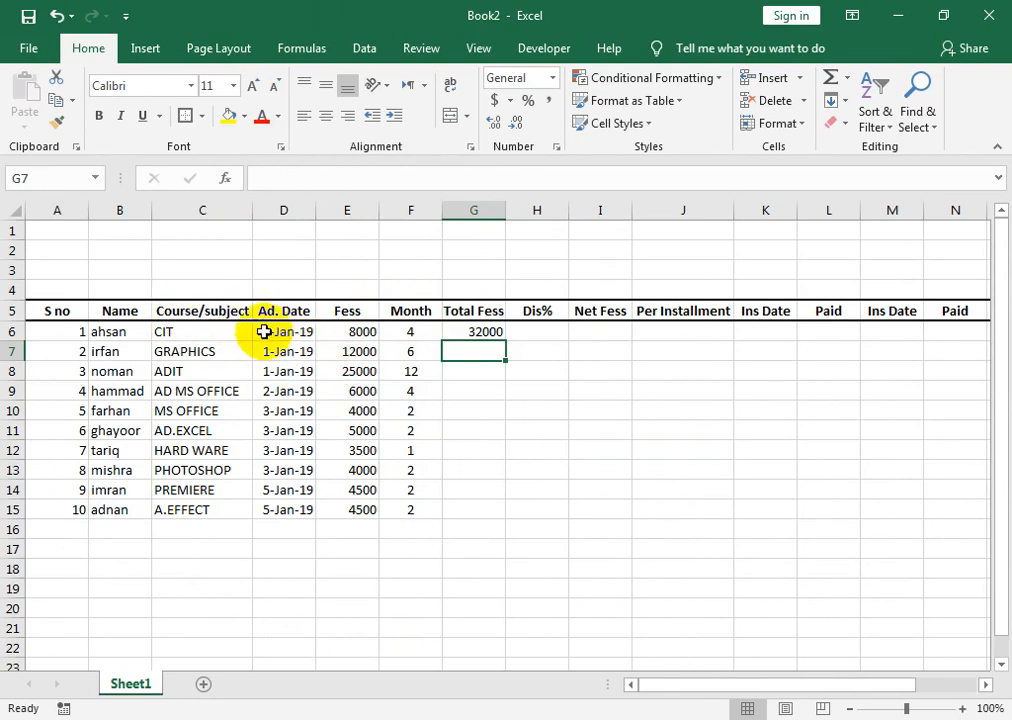
Fill the Total Fess formula from G6 down to G15 for all students
click(474, 332)
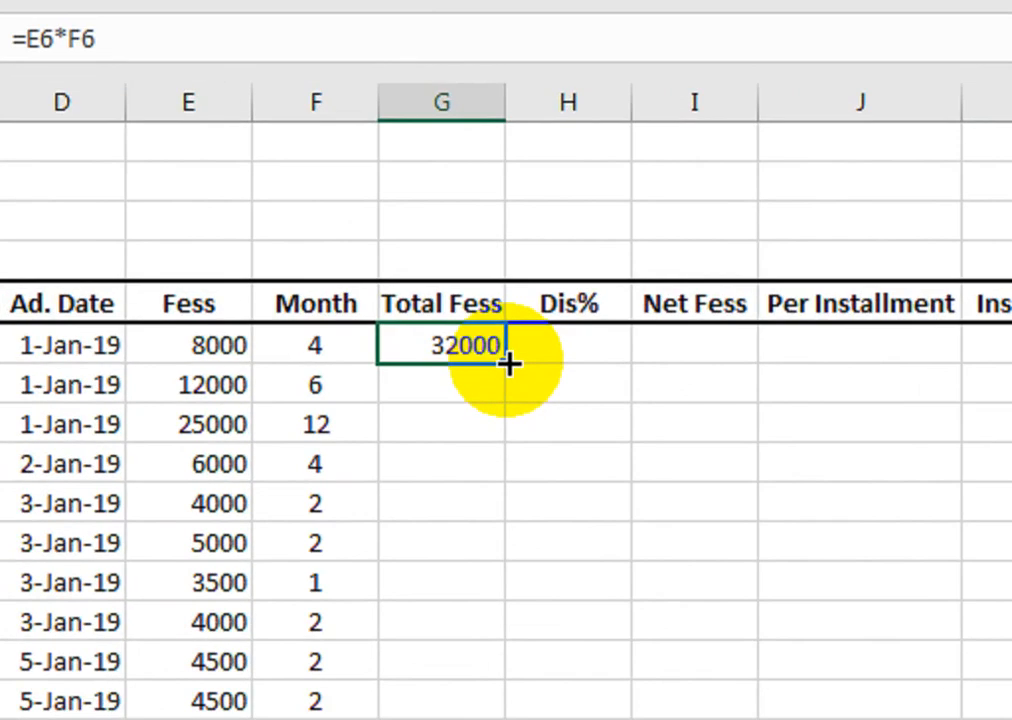
drag(510, 364, 462, 702)
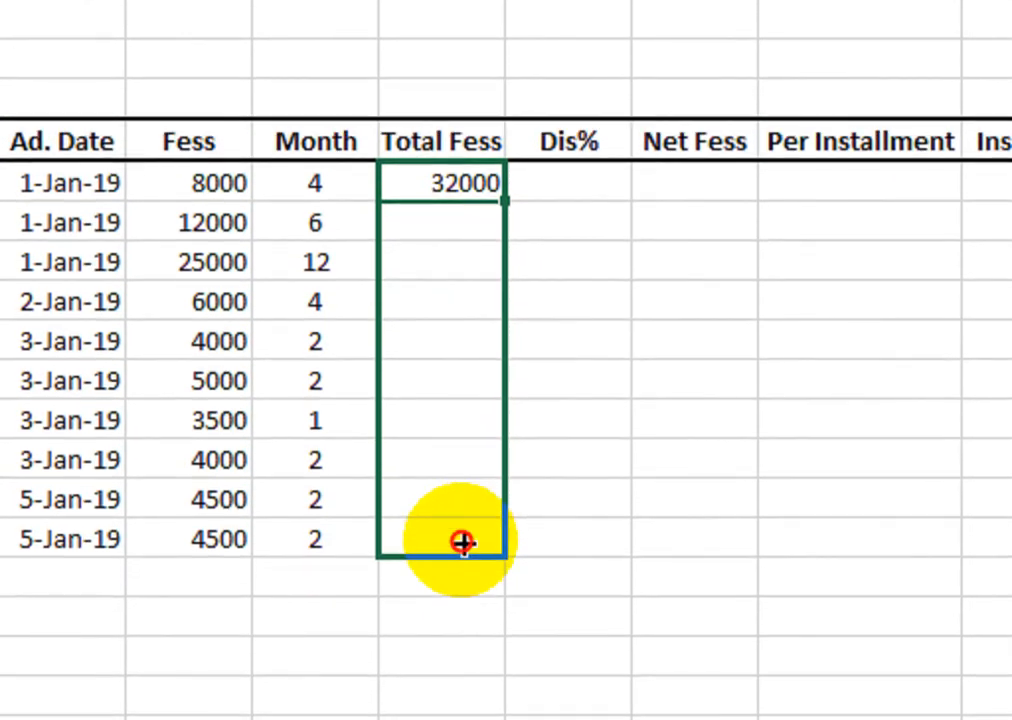
drag(462, 541, 461, 540)
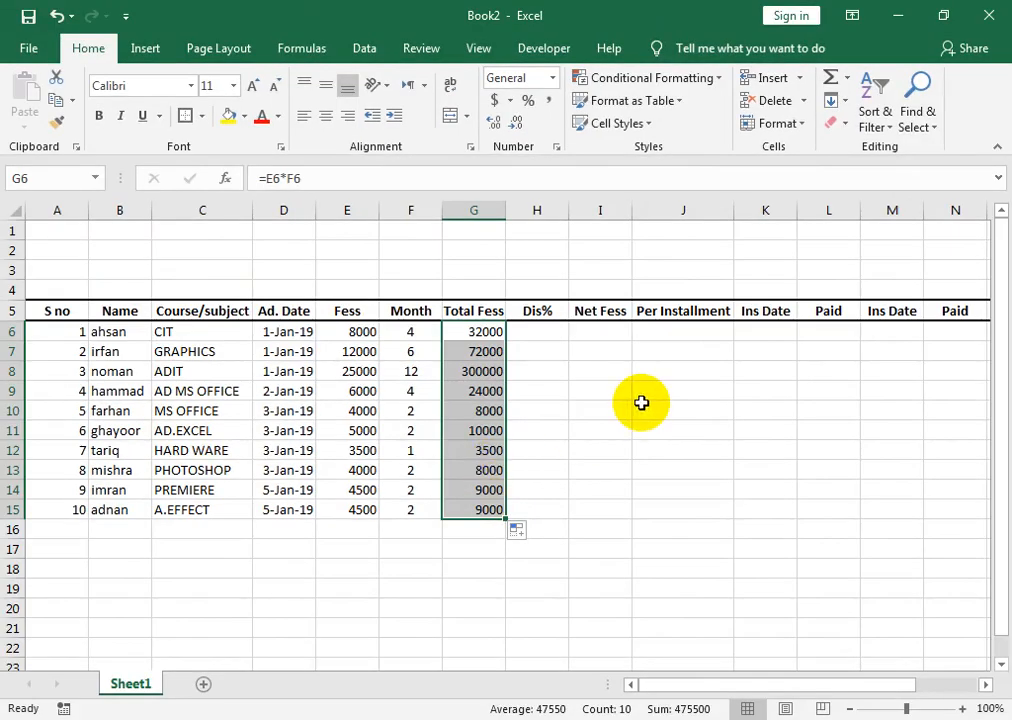
Enter the discounts of the first four students in the Dis% column, 2%, 3%, 5% and 2% in H6 to H9
key(Right)
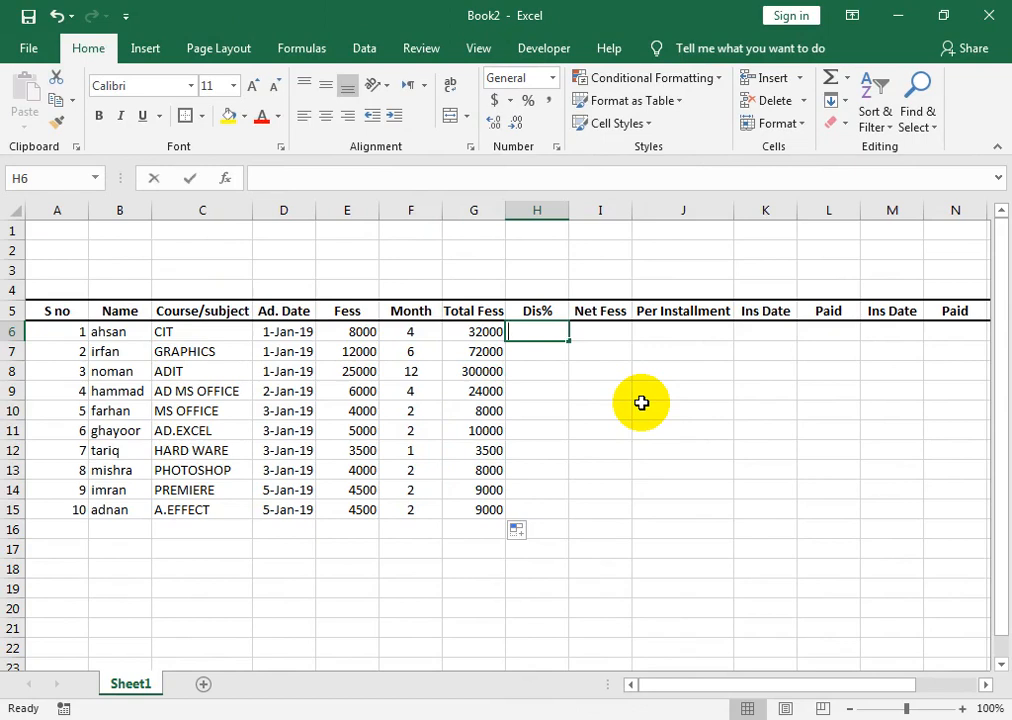
text(2%)
key(Return)
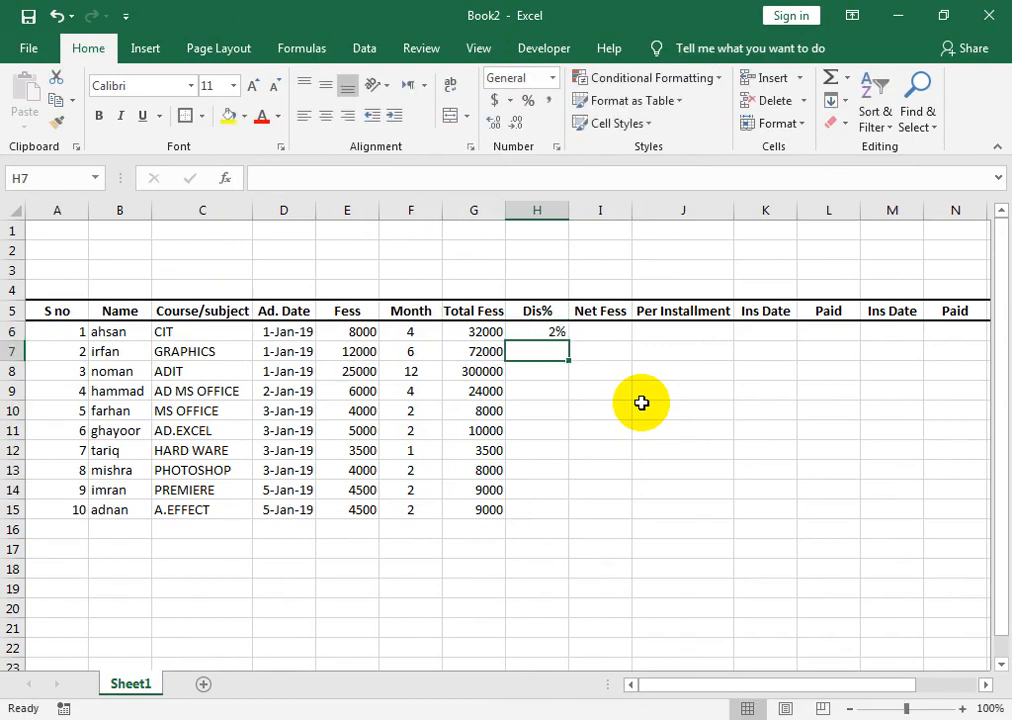
text(3%)
key(Return)
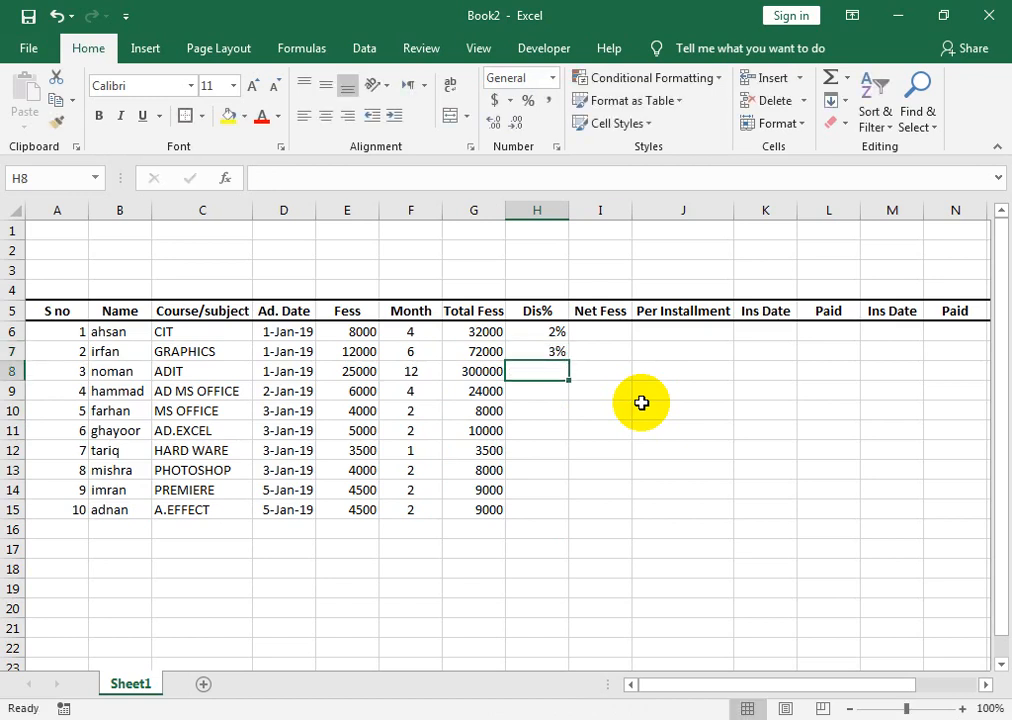
text(5%)
key(Return)
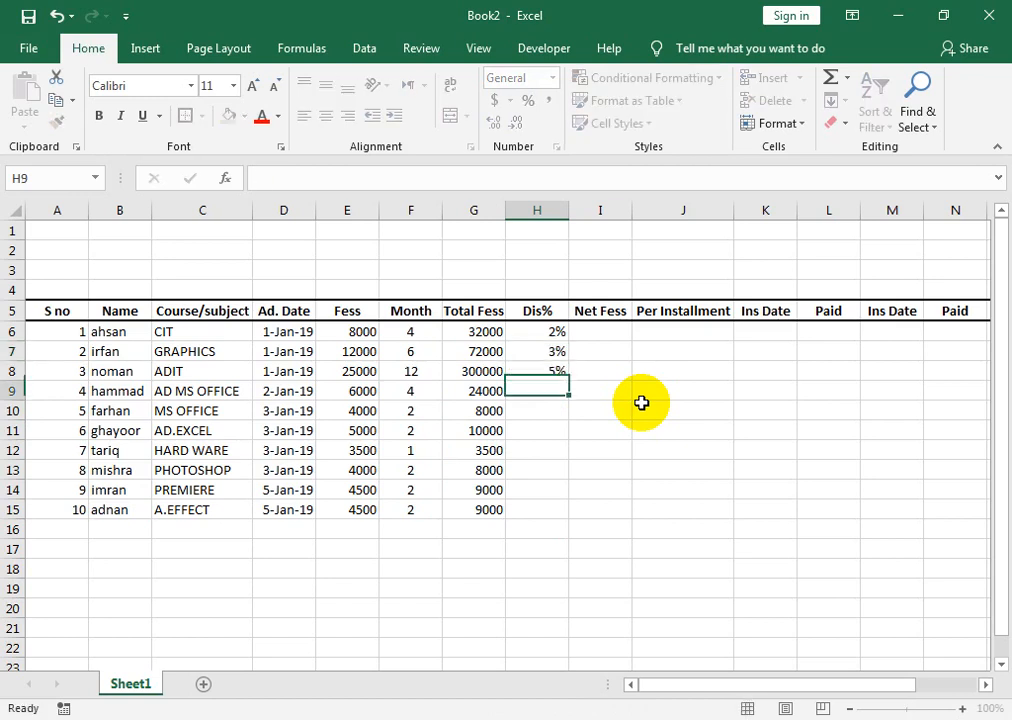
text(2%)
key(Return)
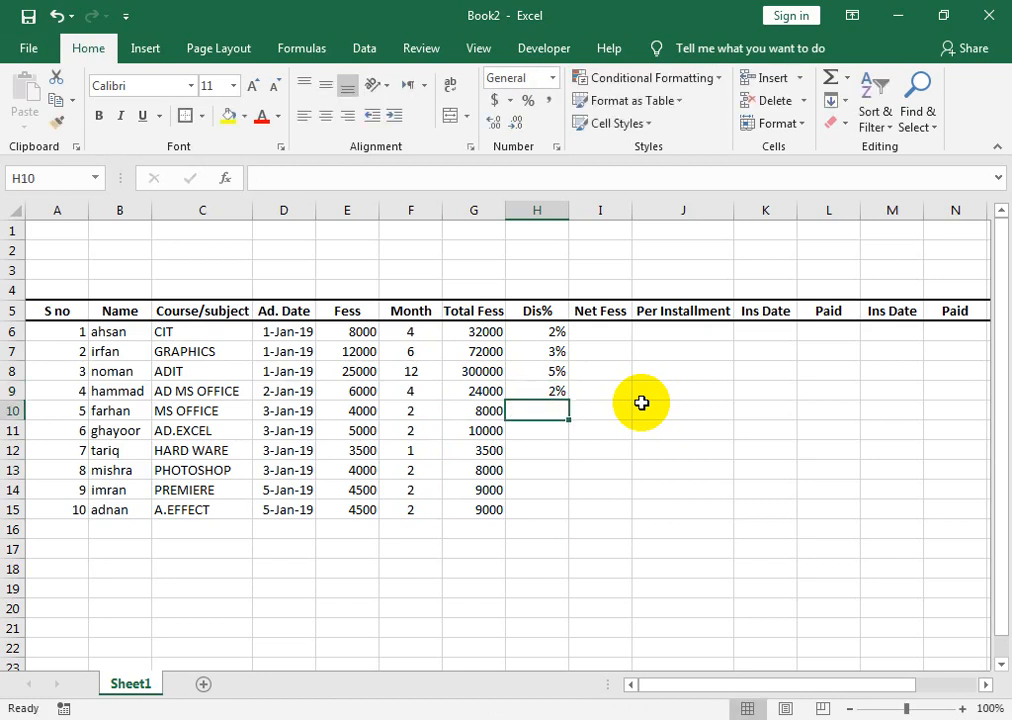
Enter 2% in H10 and remove the hyperlink from the cell
text(2@)
key(Return)
key(Up)
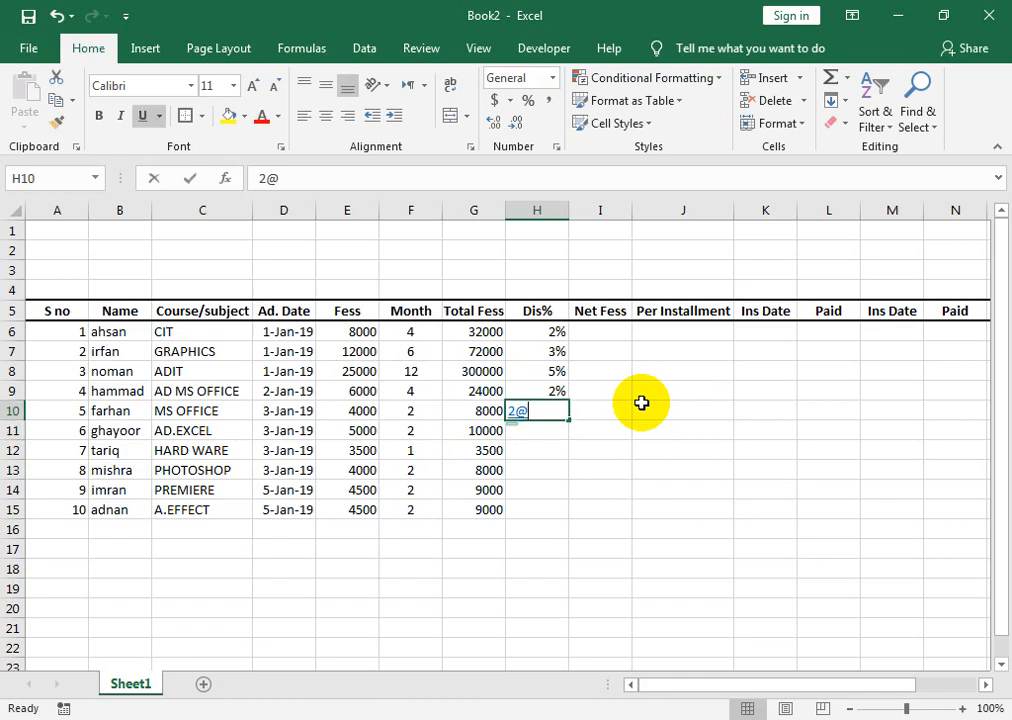
text(2%)
key(Return)
key(Up)
right_click(536, 414)
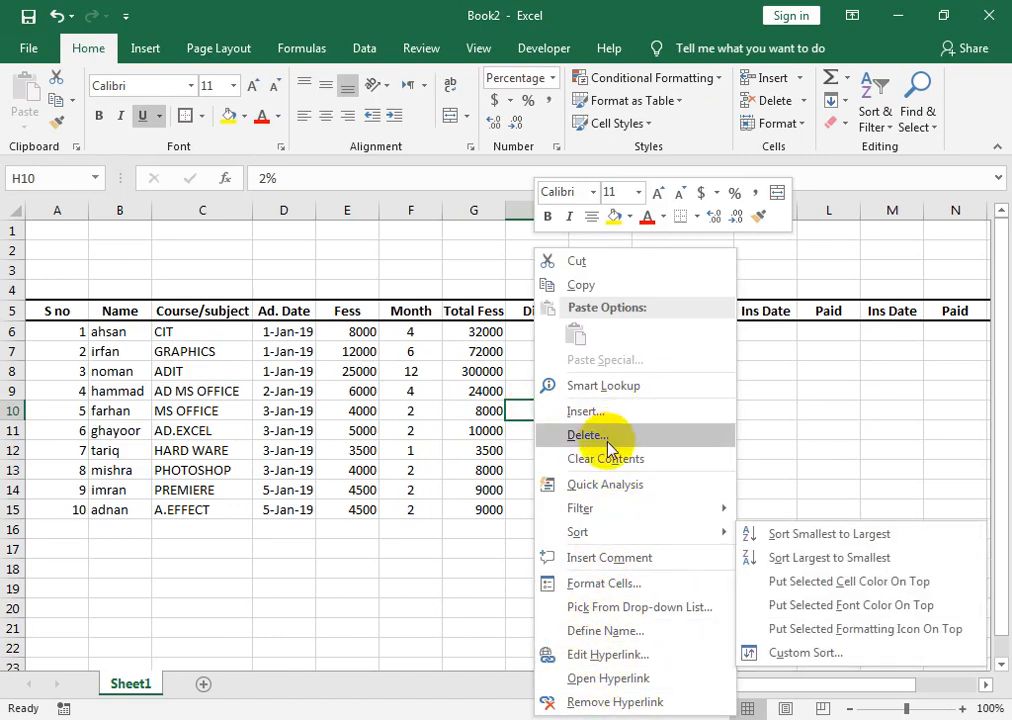
click(596, 708)
click(700, 505)
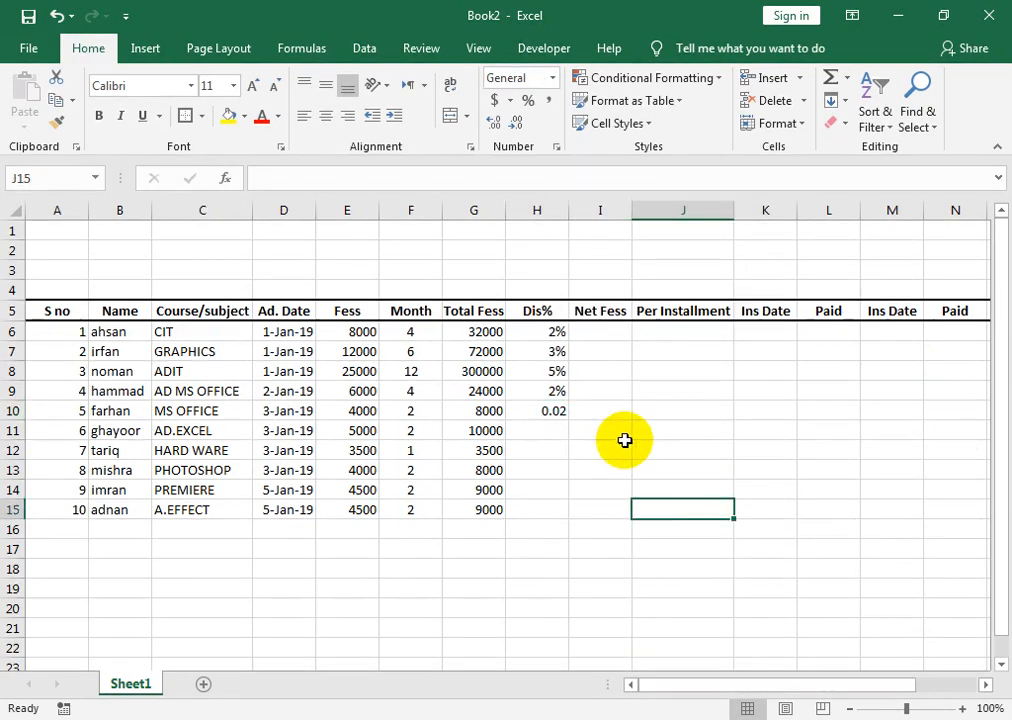
Try the Comma Style number format on the MS OFFICE discount in H10
click(544, 410)
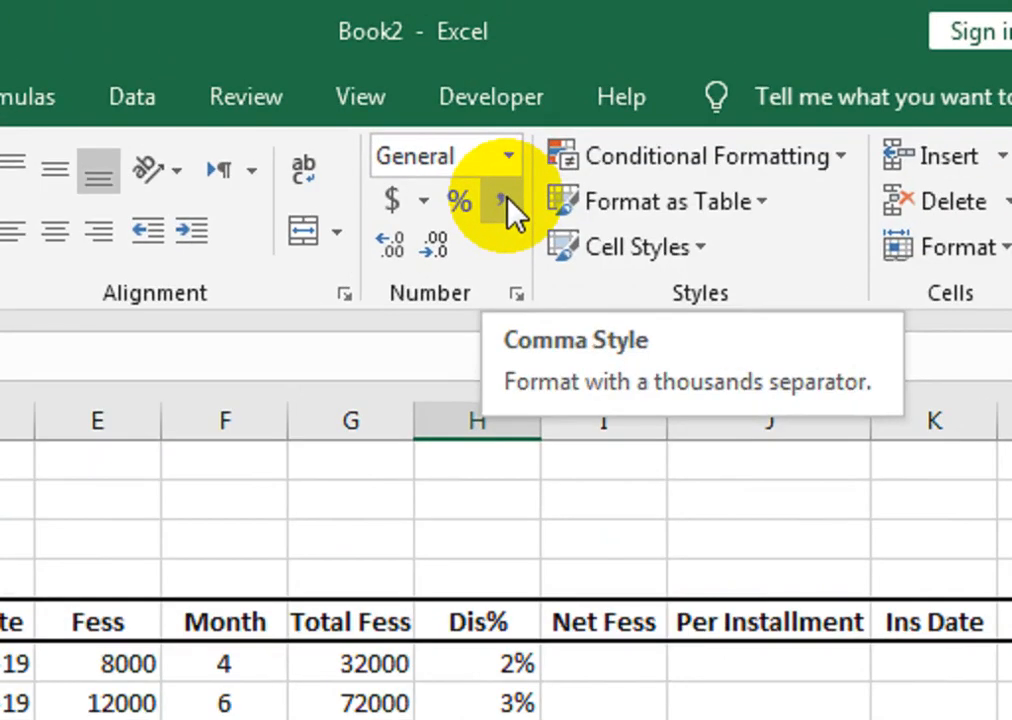
click(552, 100)
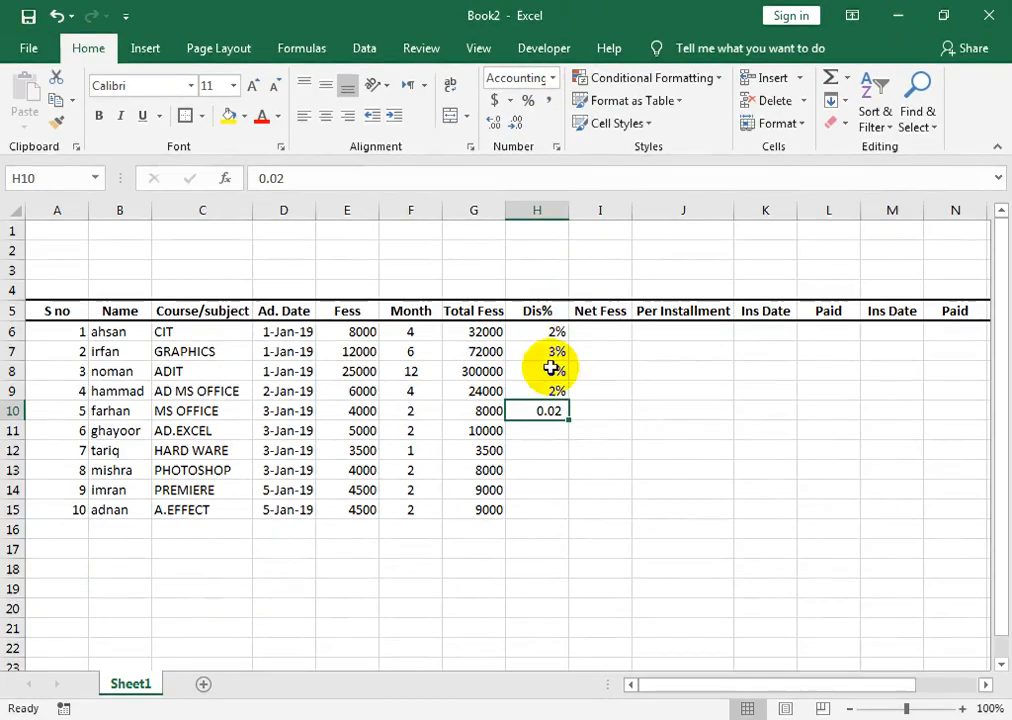
click(547, 428)
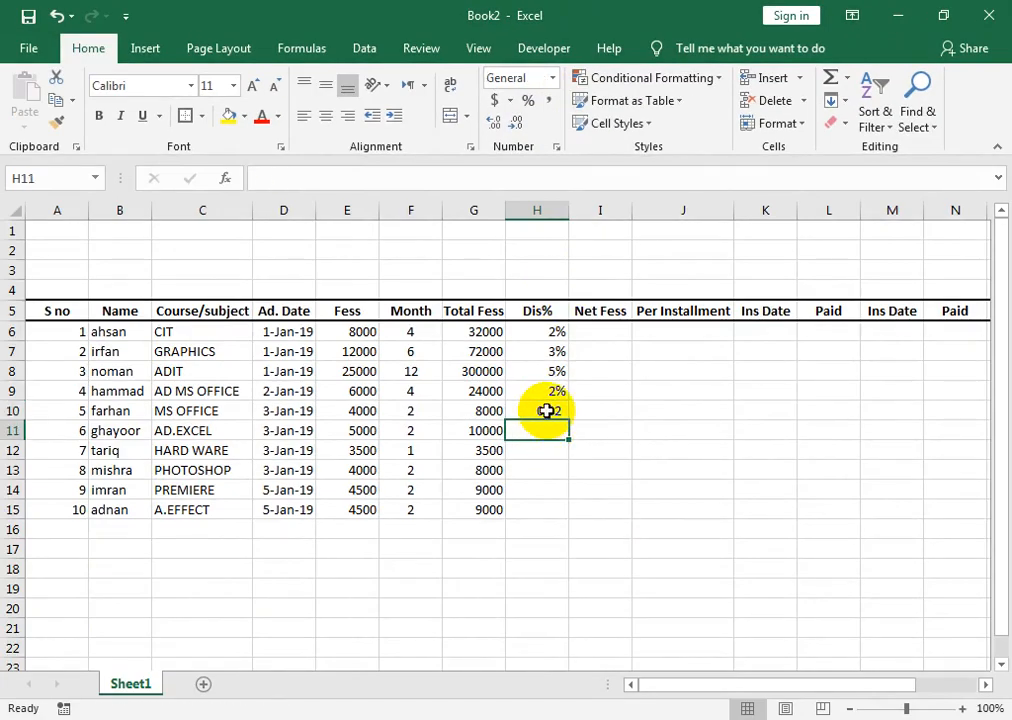
Format H10 as a percentage and enter a 2% discount for MS OFFICE
click(546, 411)
text(2)
key(Return)
click(549, 412)
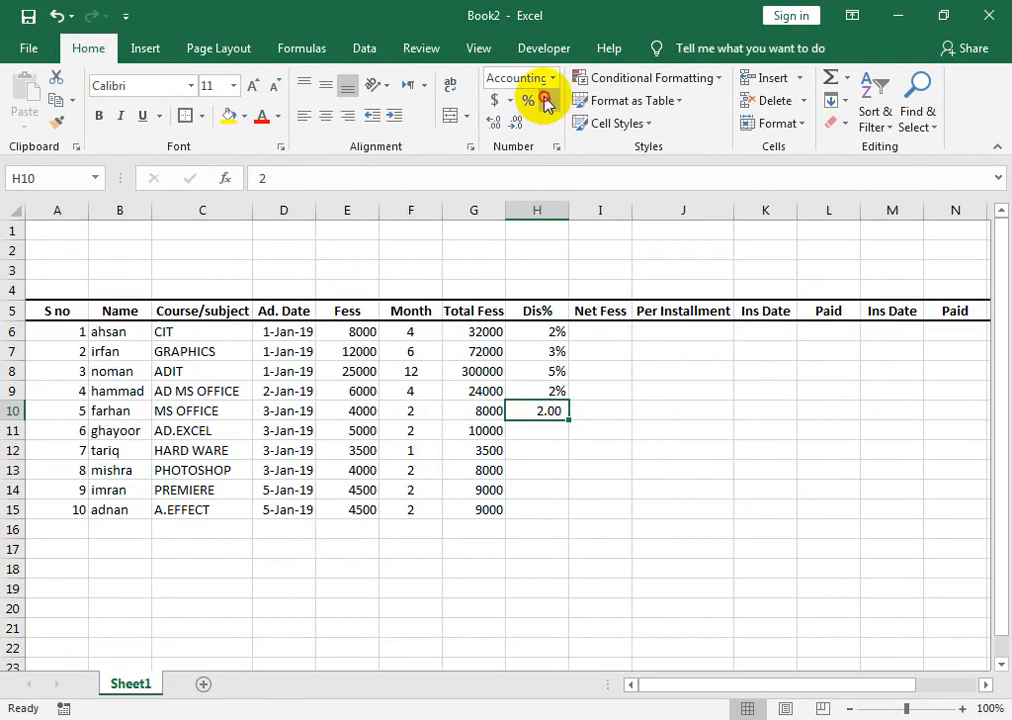
click(527, 101)
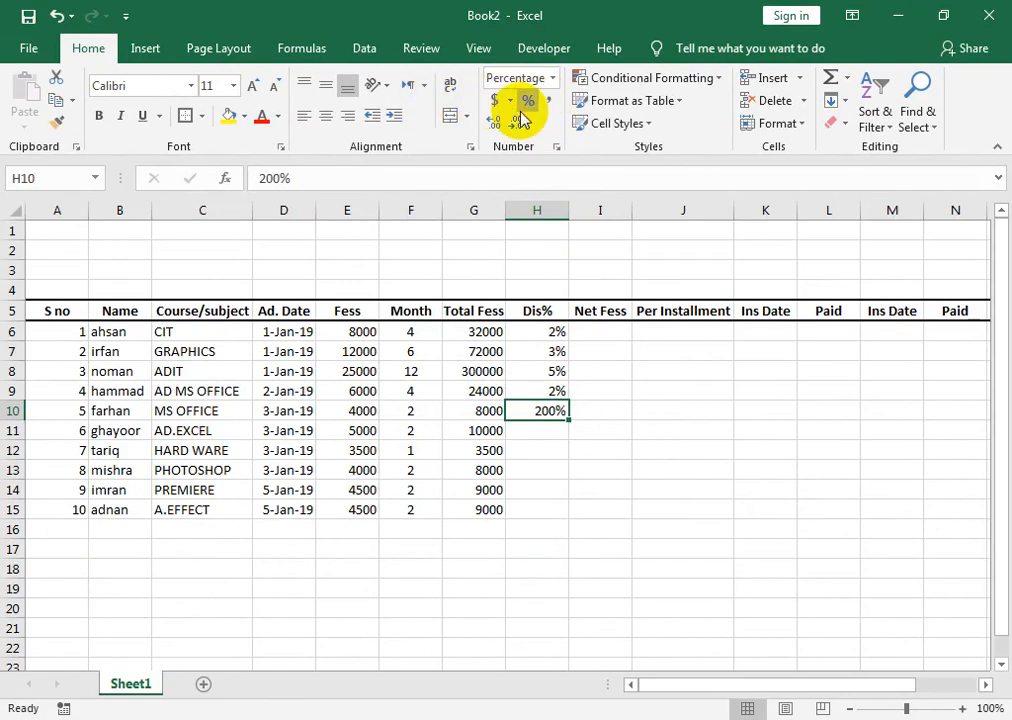
text(2)
key(Return)
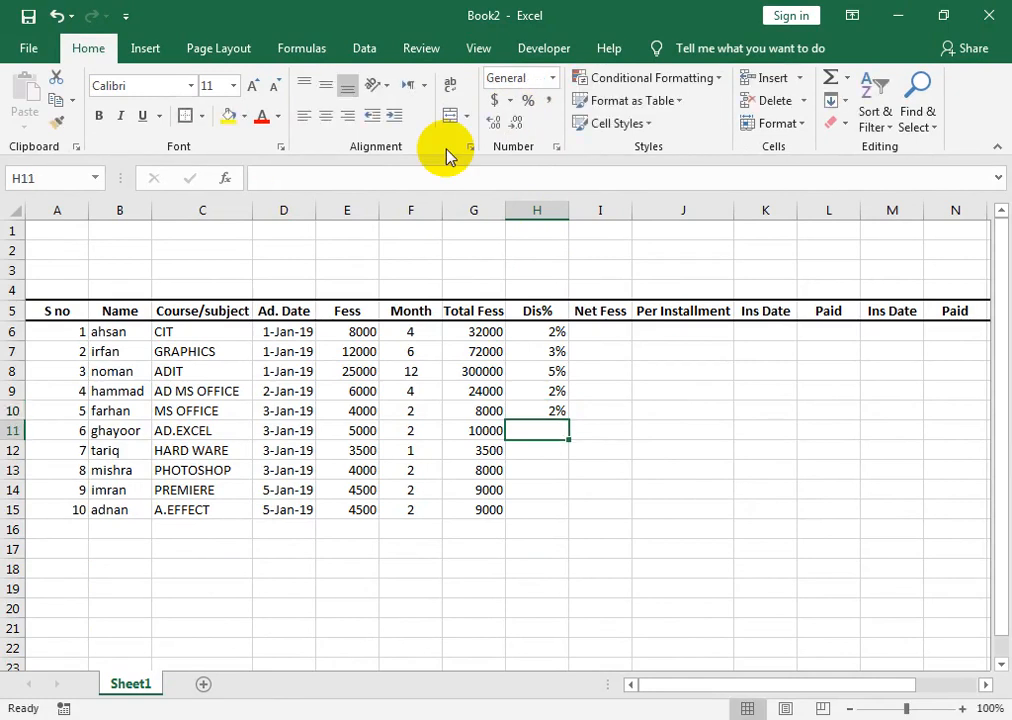
Enter the discounts 3% for AD.EXCEL in H11 and 2% for HARD WARE in H12
key(F2)
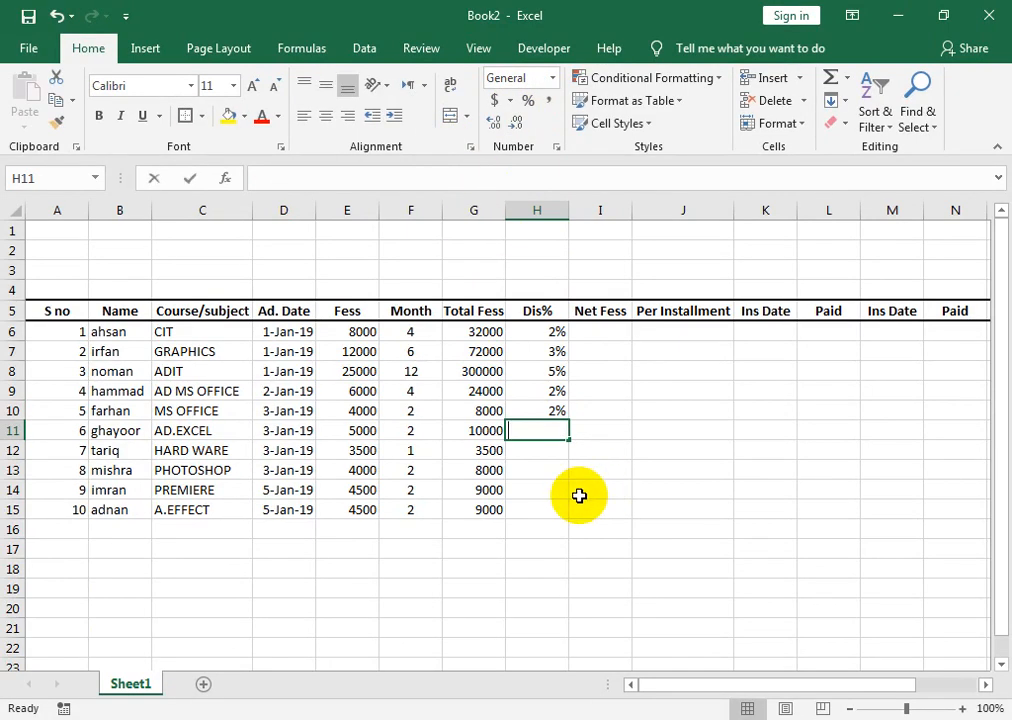
text(3)
key(Return)
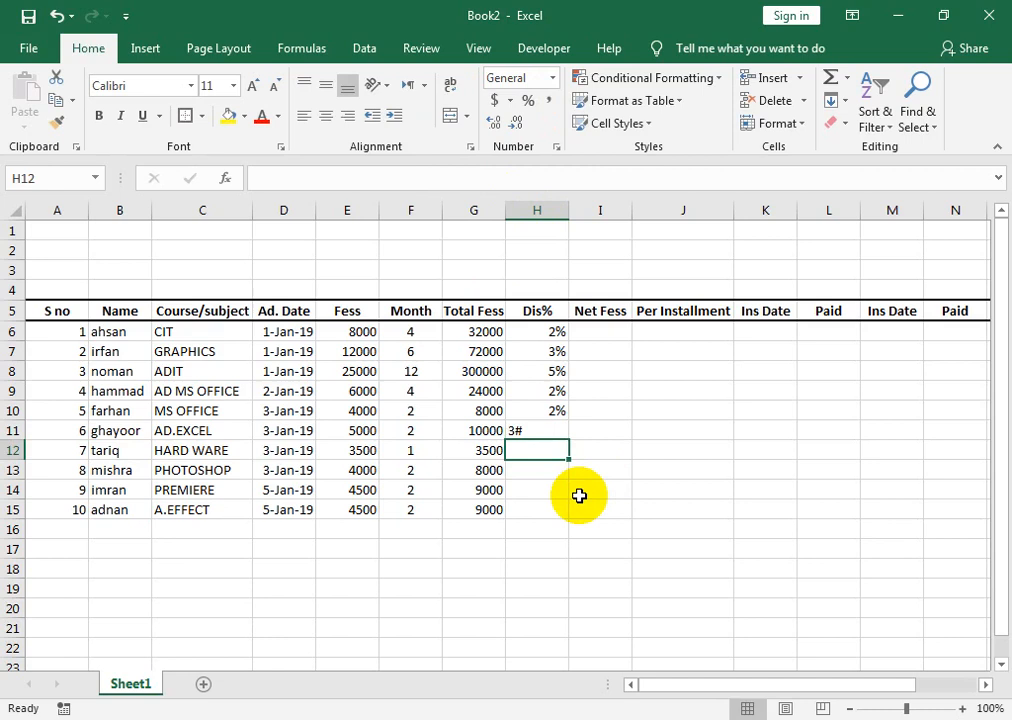
key(Up)
text(2)
text(3)
text(&)
key(BackSpace)
text(%)
key(Return)
text(2)
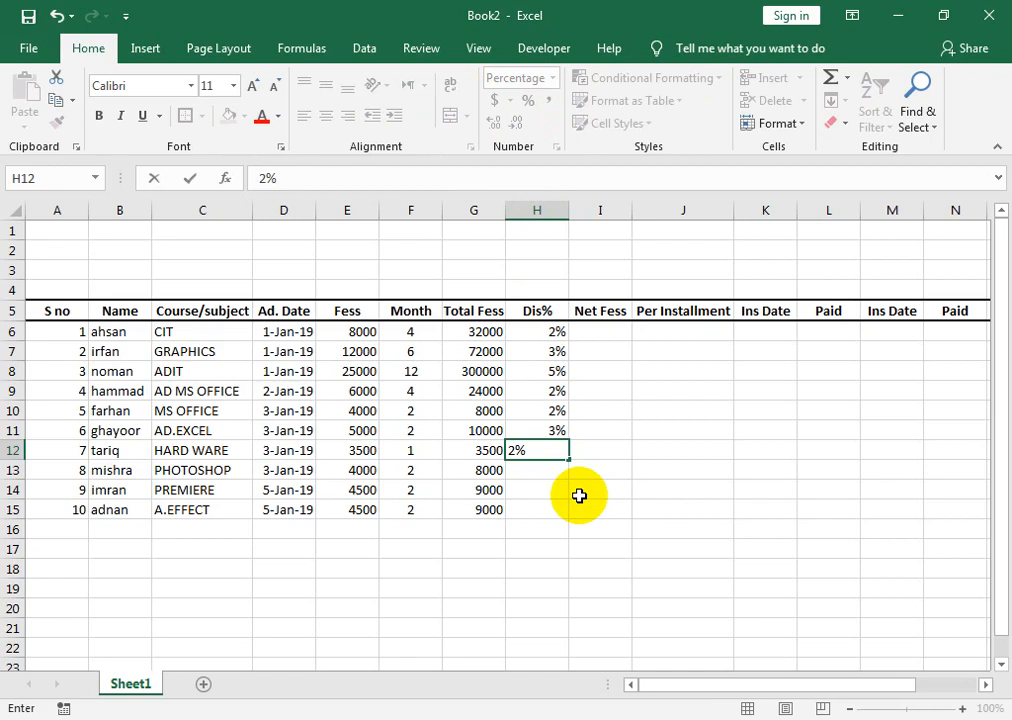
key(Return)
Fill the 2% discount from H12 down to H15 and center the Dis% values in H6 to H15
key(Up)
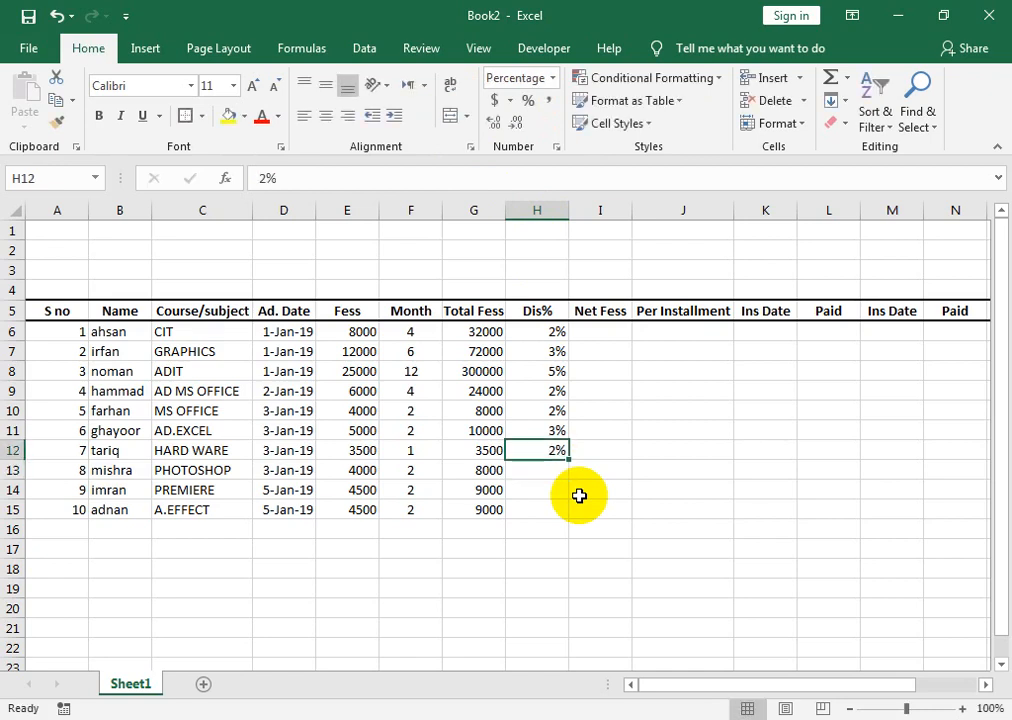
key(shift+Down)
key(shift+Down)
key(shift+Down)
key(ctrl+d)
key(Right)
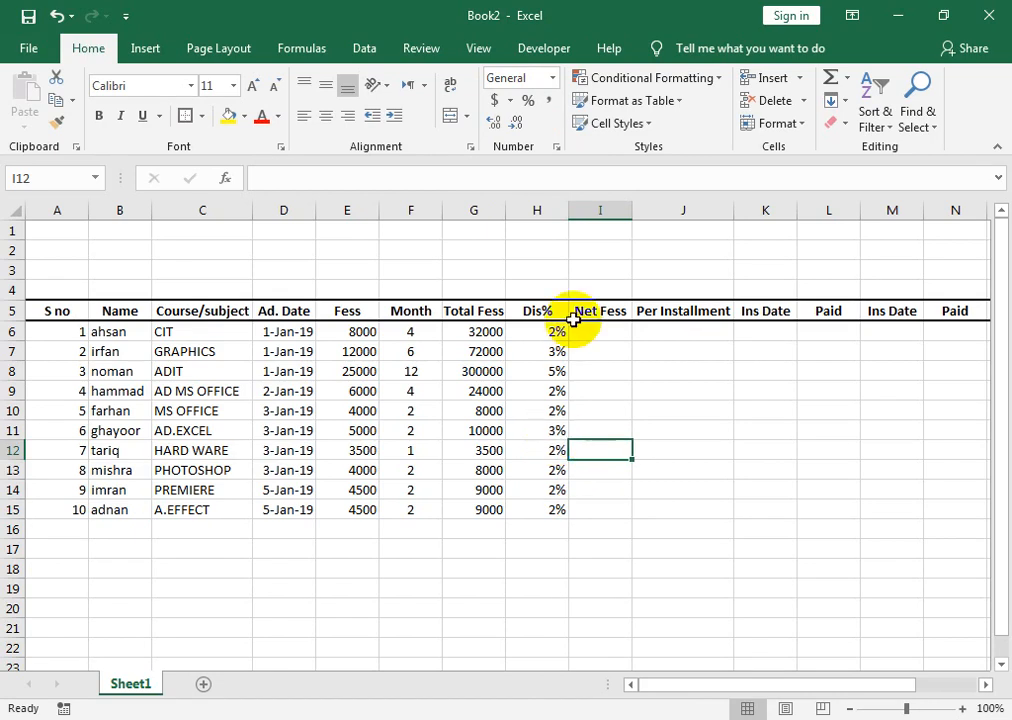
drag(556, 339, 533, 511)
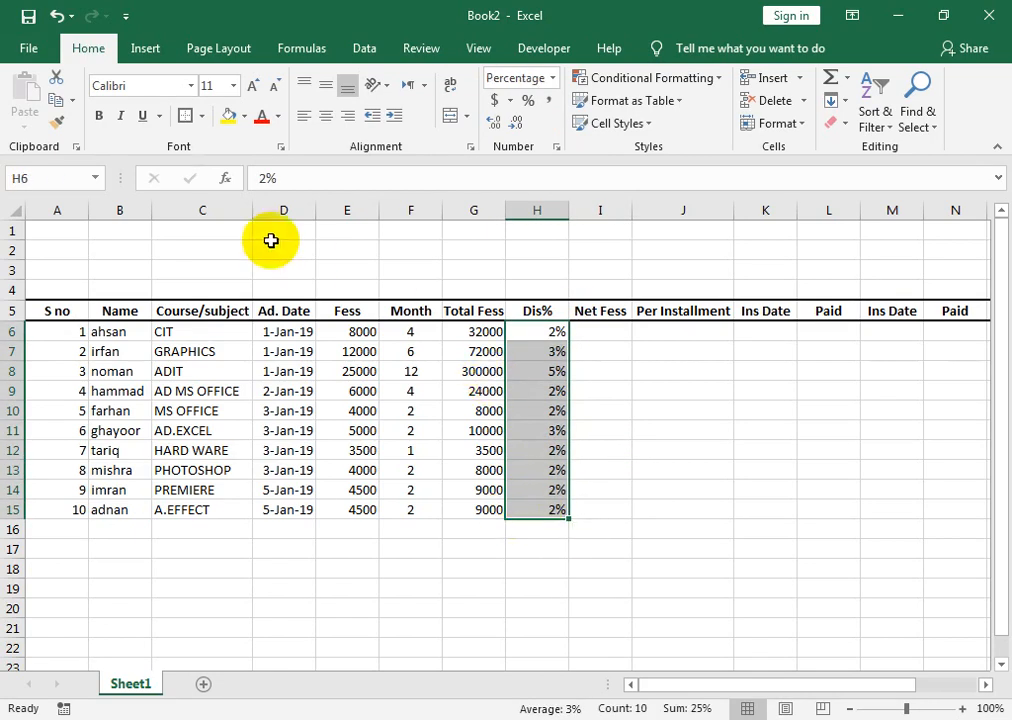
click(328, 119)
Enter the net fees formula =G6-(G6*H6) in I6 for the first student
click(576, 333)
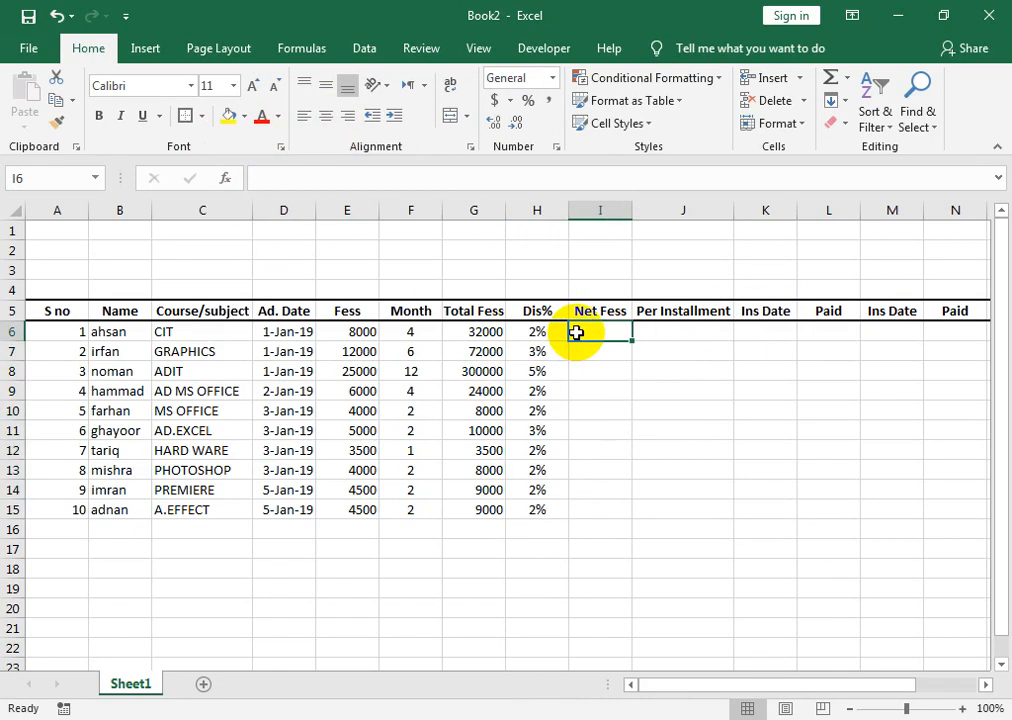
text(=)
key(Left)
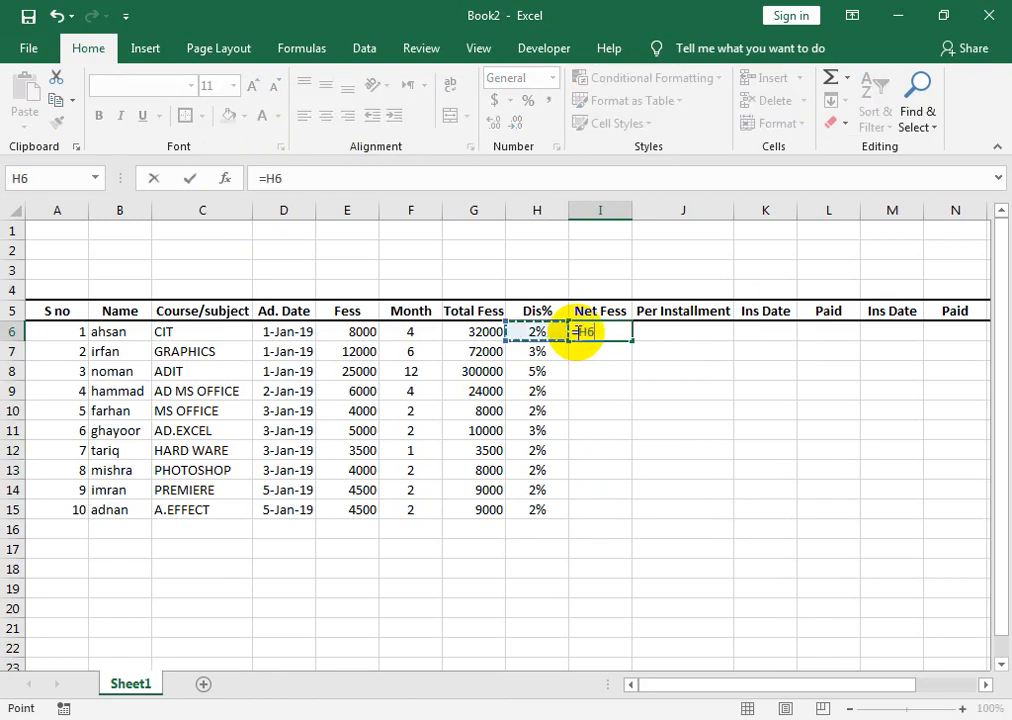
key(BackSpace)
key(BackSpace)
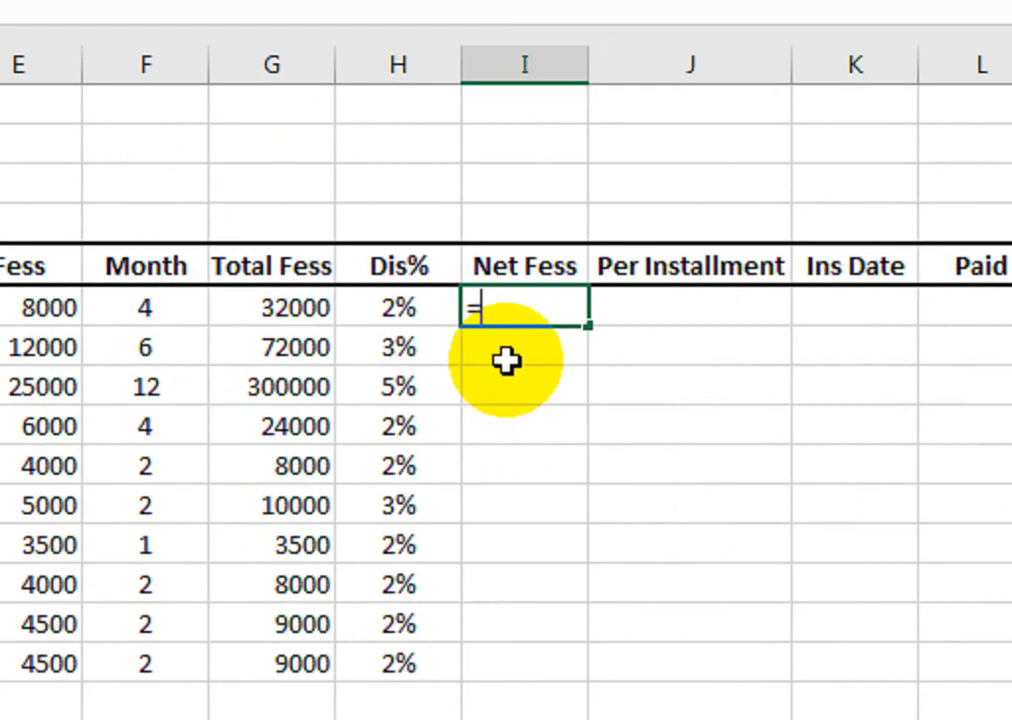
click(296, 306)
text(-)
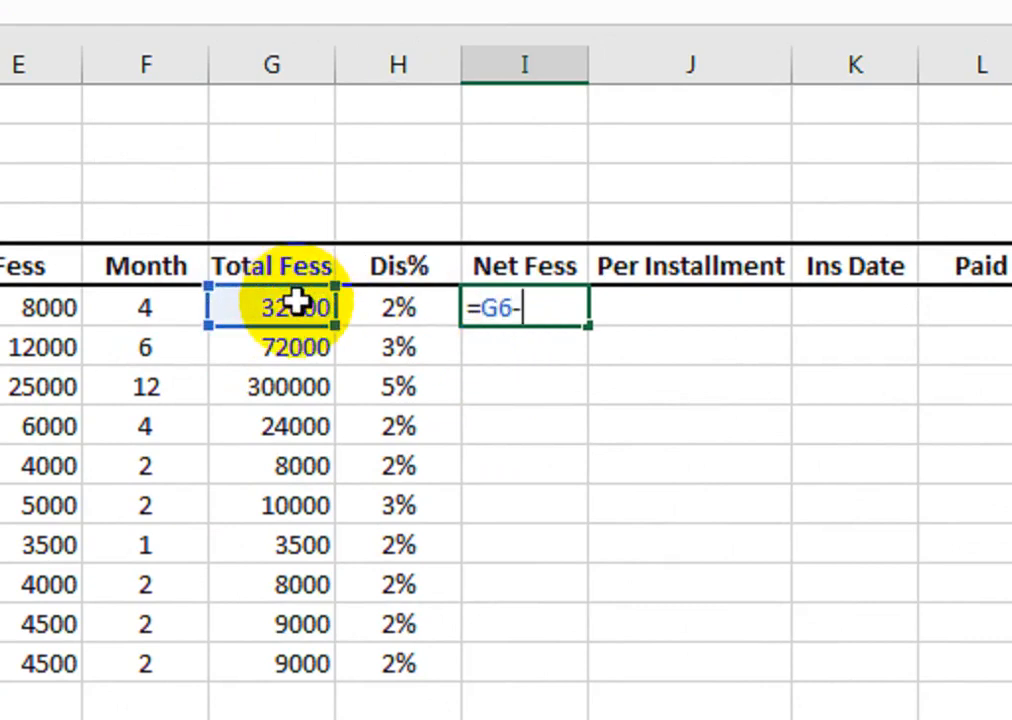
text(()
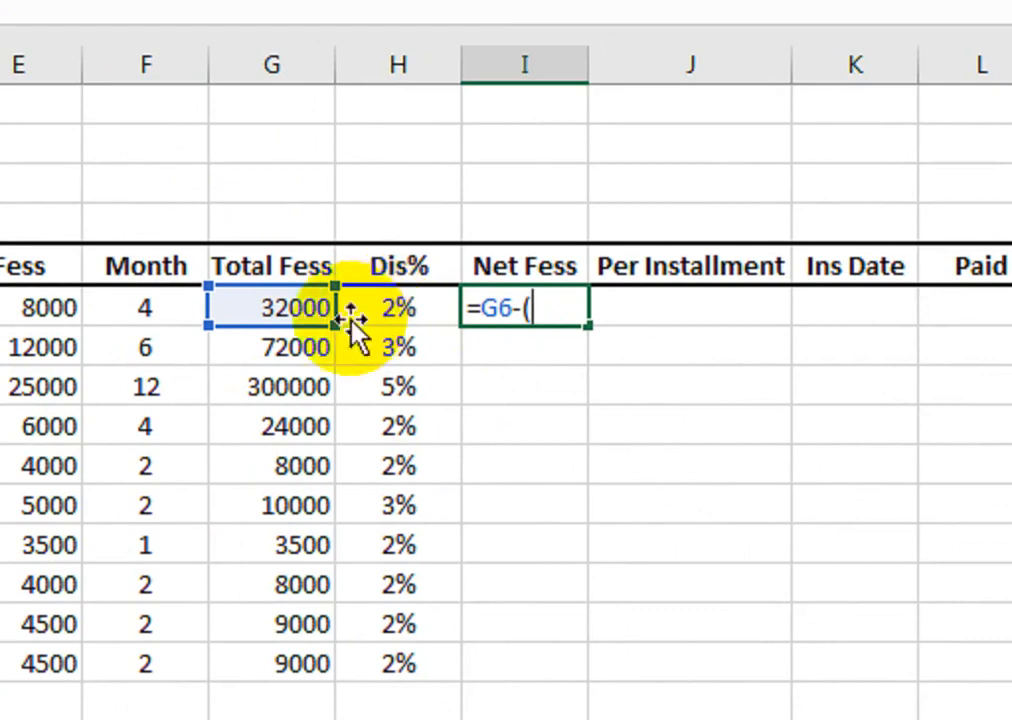
click(261, 309)
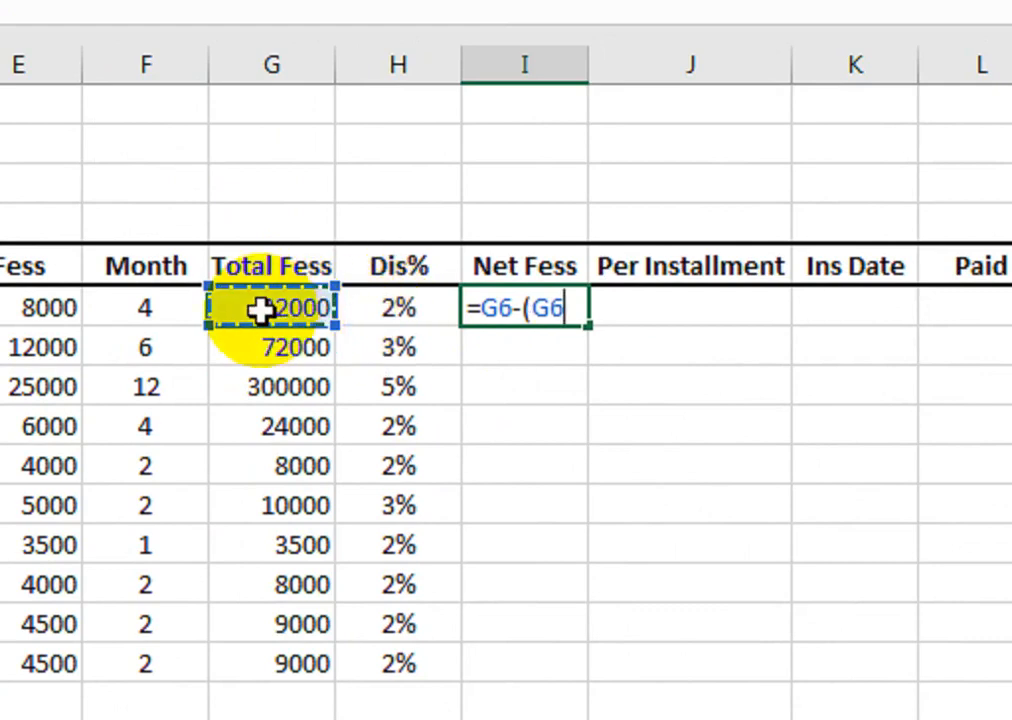
text(*)
key(Left)
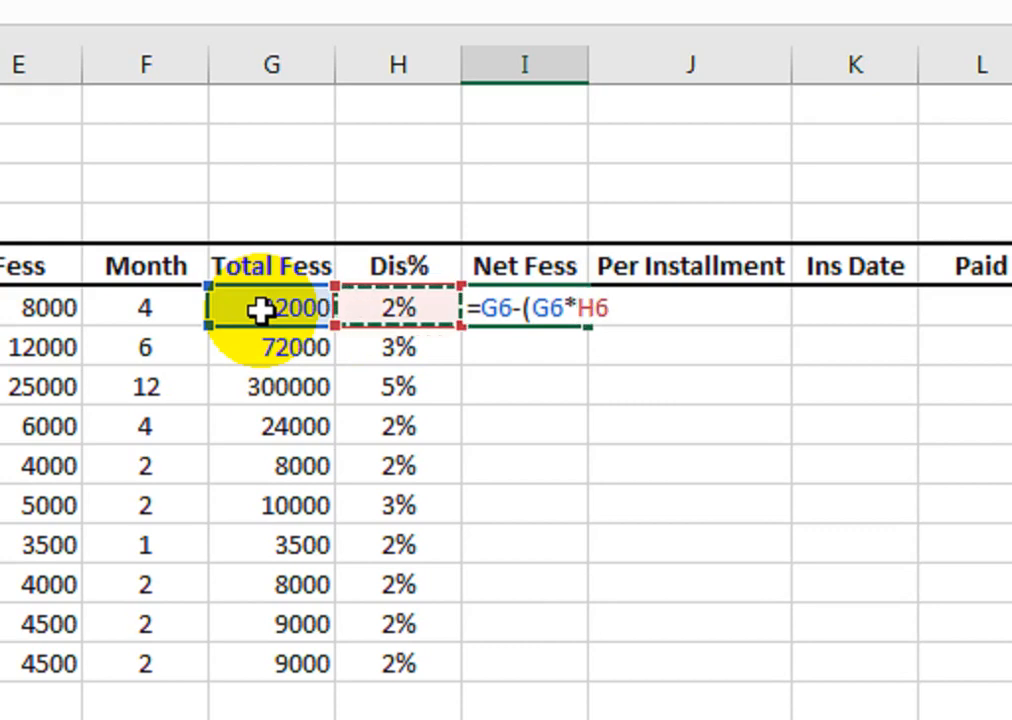
text())
key(Return)
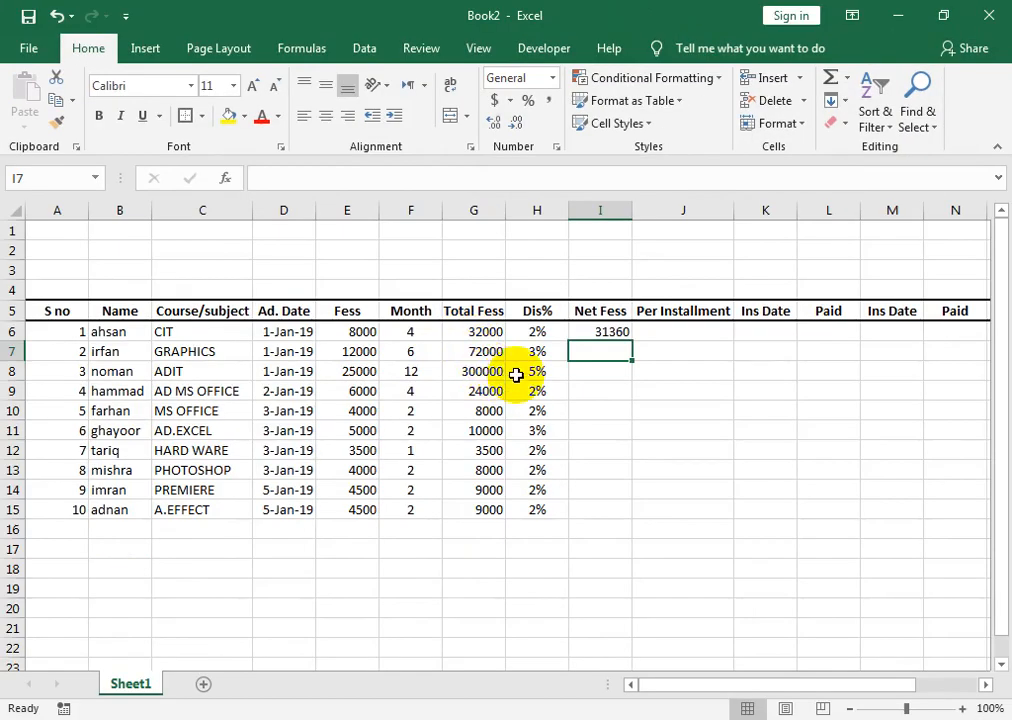
Fill the net fees formula from I6 down to I15
click(600, 335)
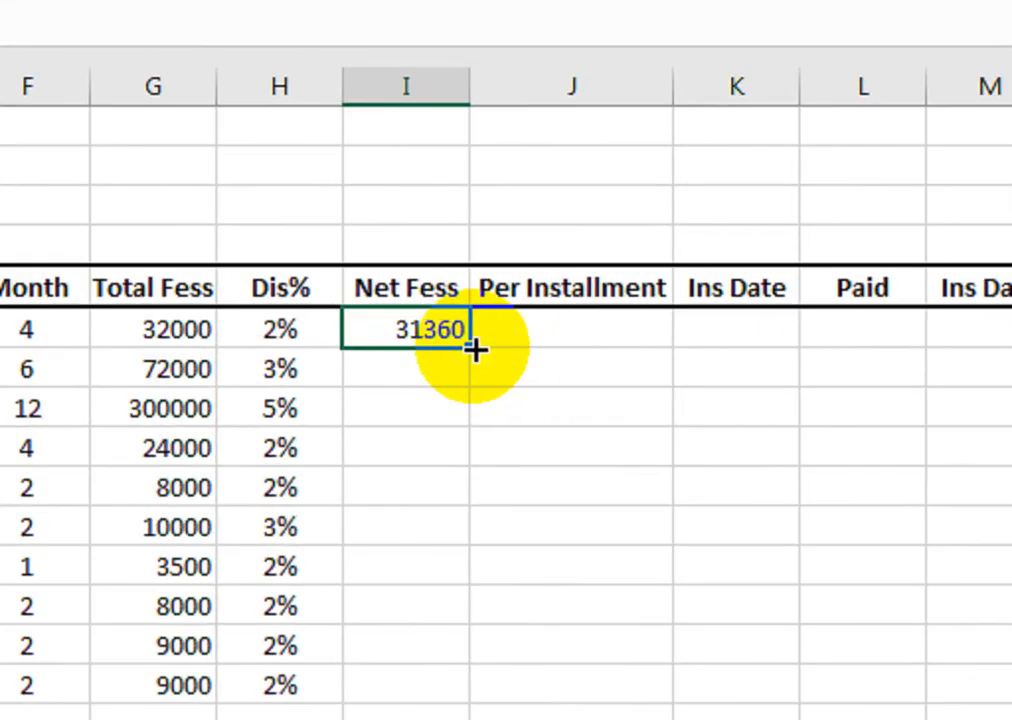
drag(475, 348, 471, 697)
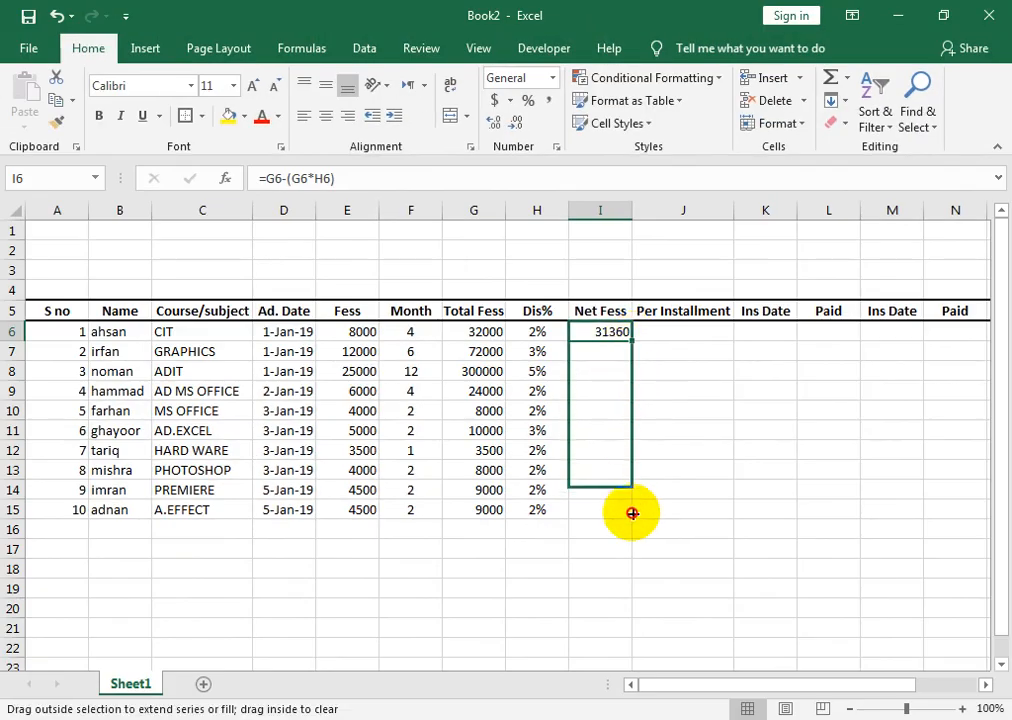
drag(632, 516, 632, 516)
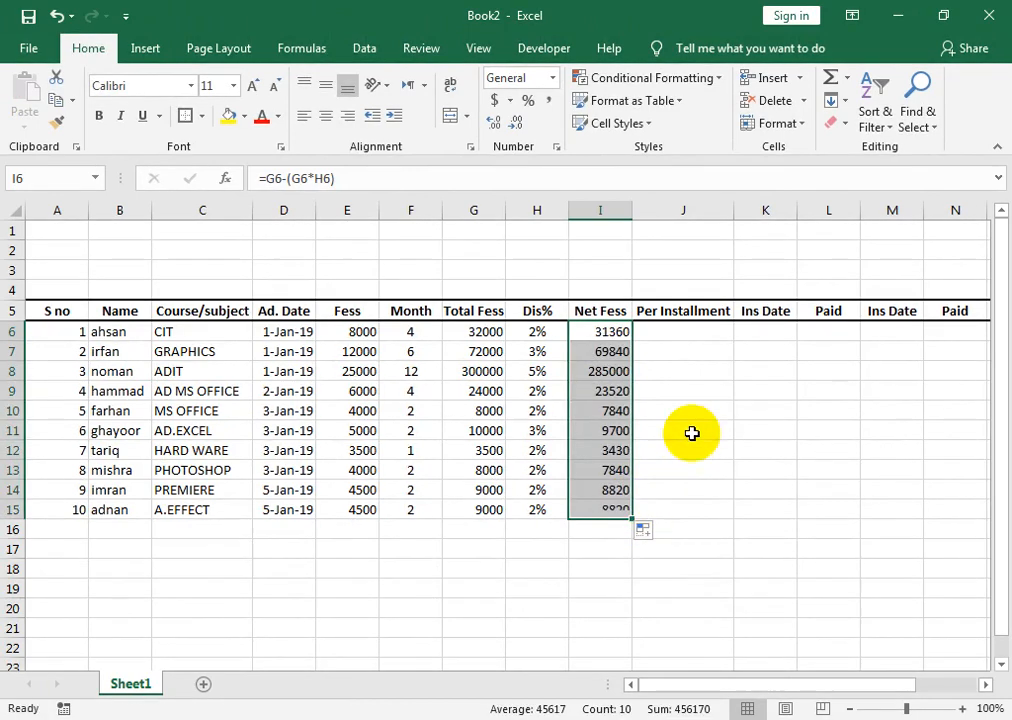
click(671, 338)
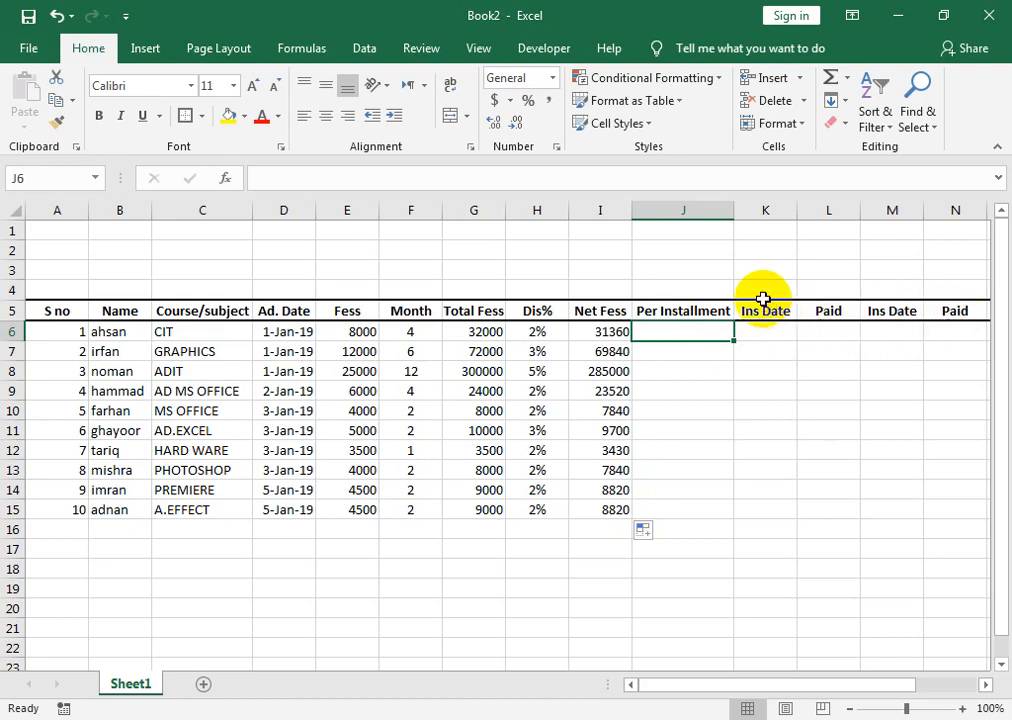
drag(780, 310, 849, 314)
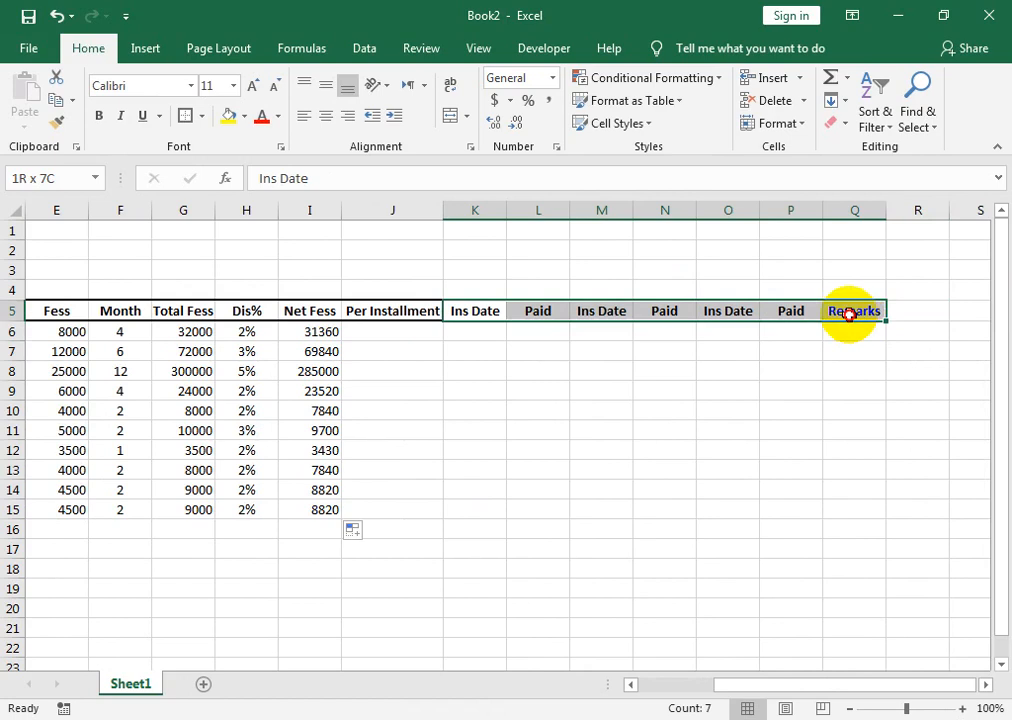
click(395, 332)
drag(716, 686, 644, 696)
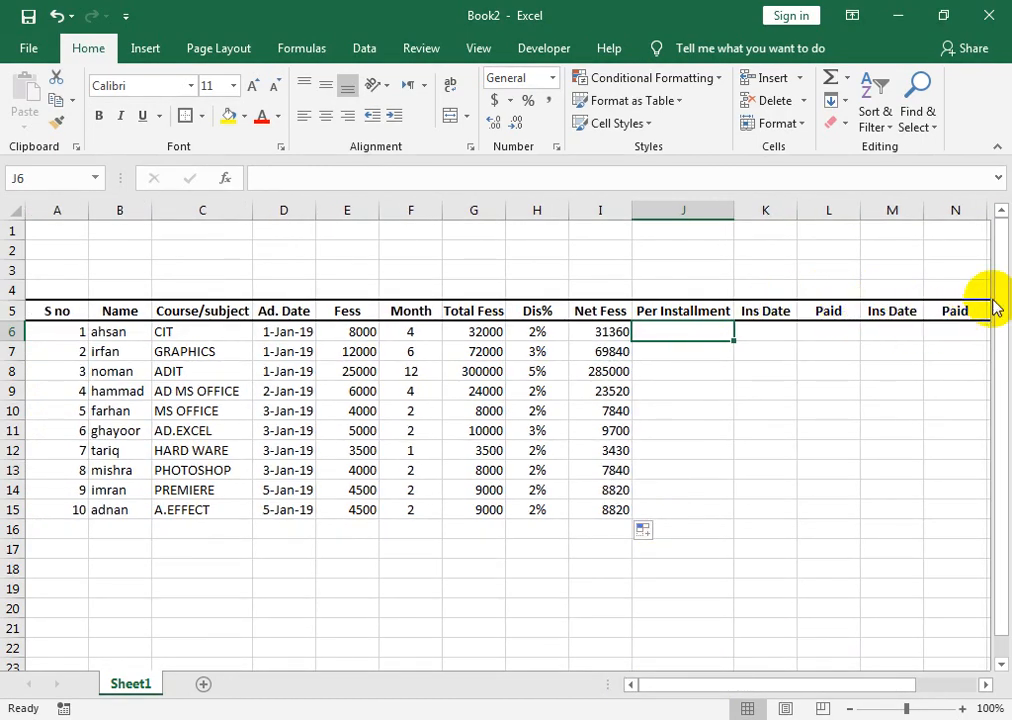
Merge and center K4:L4, M4:N4 and O4:P4 above the Ins Date and Paid pairs and number them 1, 2 and 3
drag(795, 311, 810, 290)
click(450, 116)
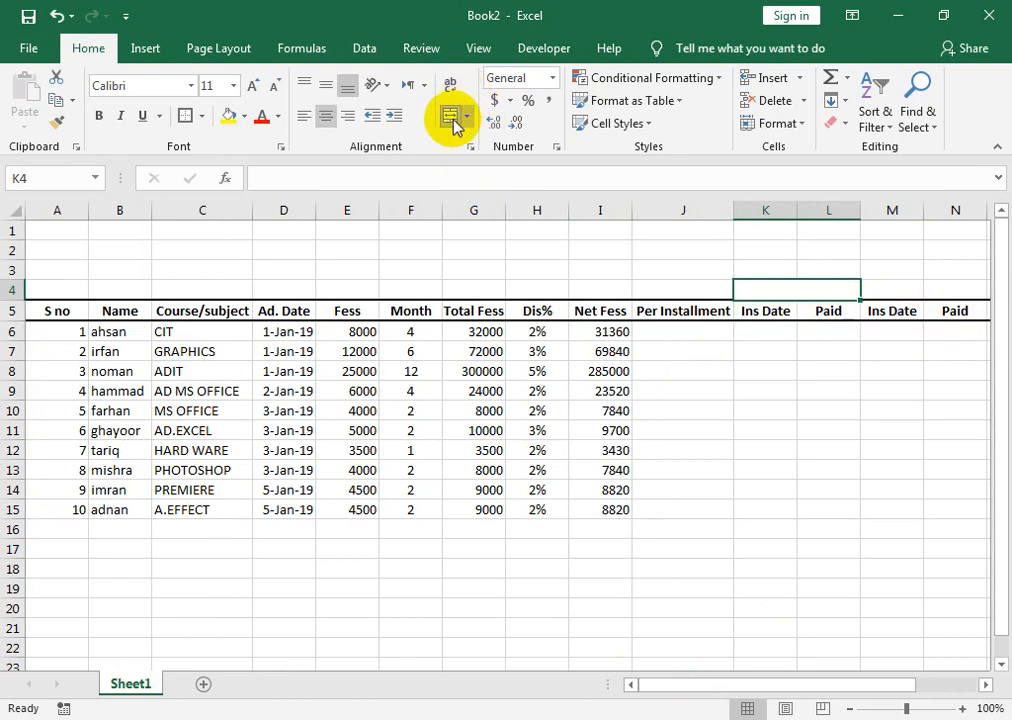
text(1)
key(Tab)
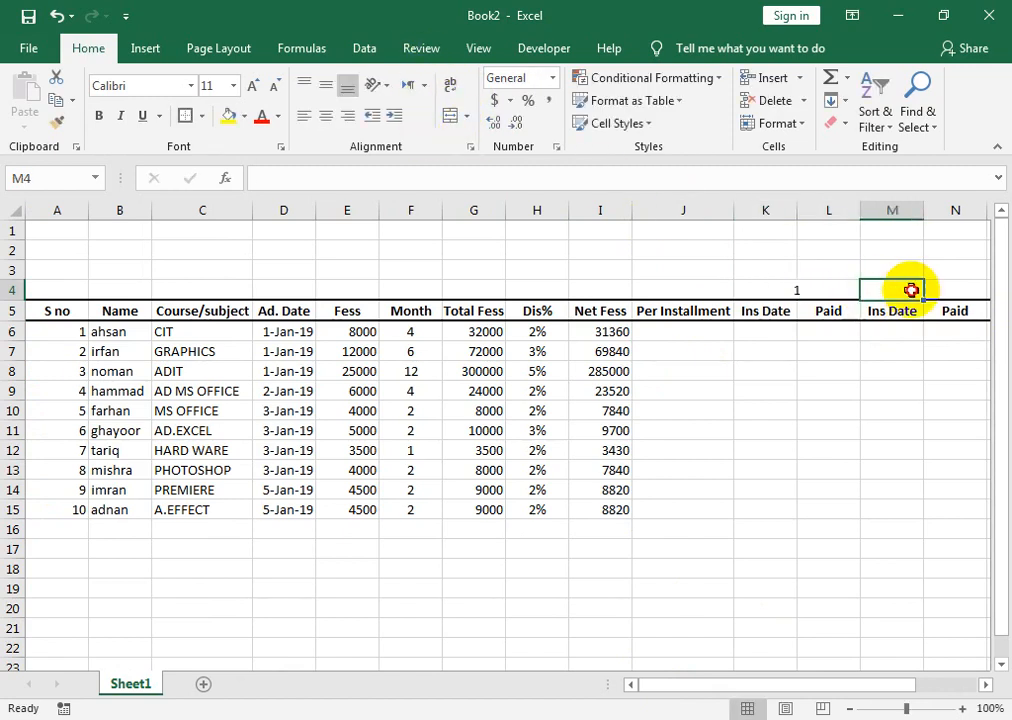
drag(910, 289, 955, 290)
click(458, 116)
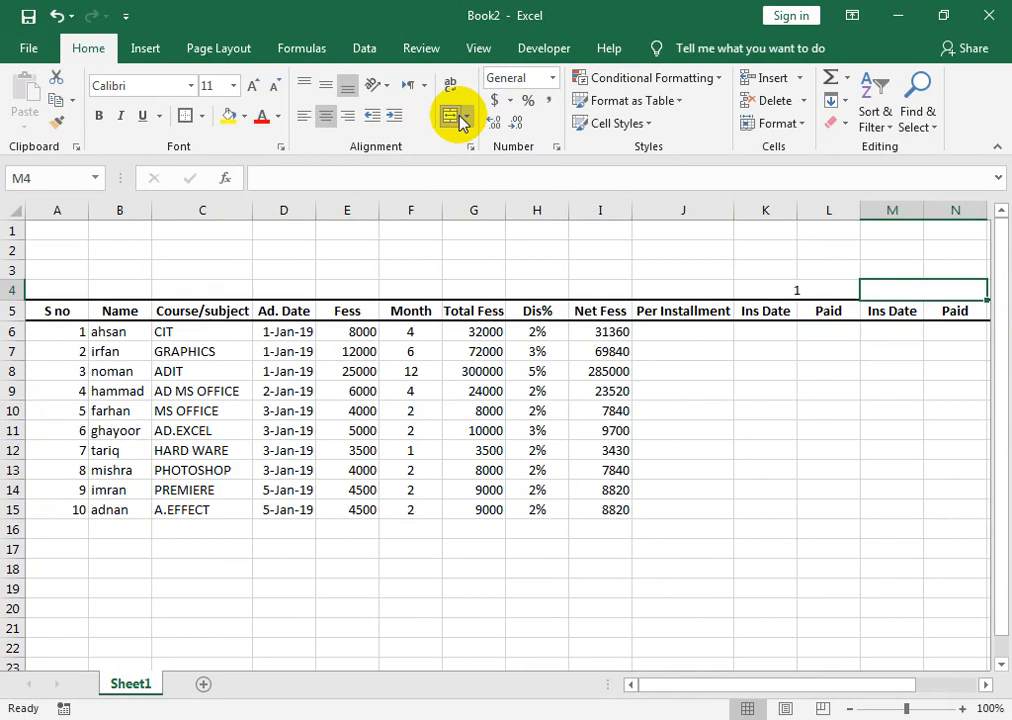
text(2)
key(Tab)
drag(1005, 305, 850, 290)
click(449, 118)
text(3)
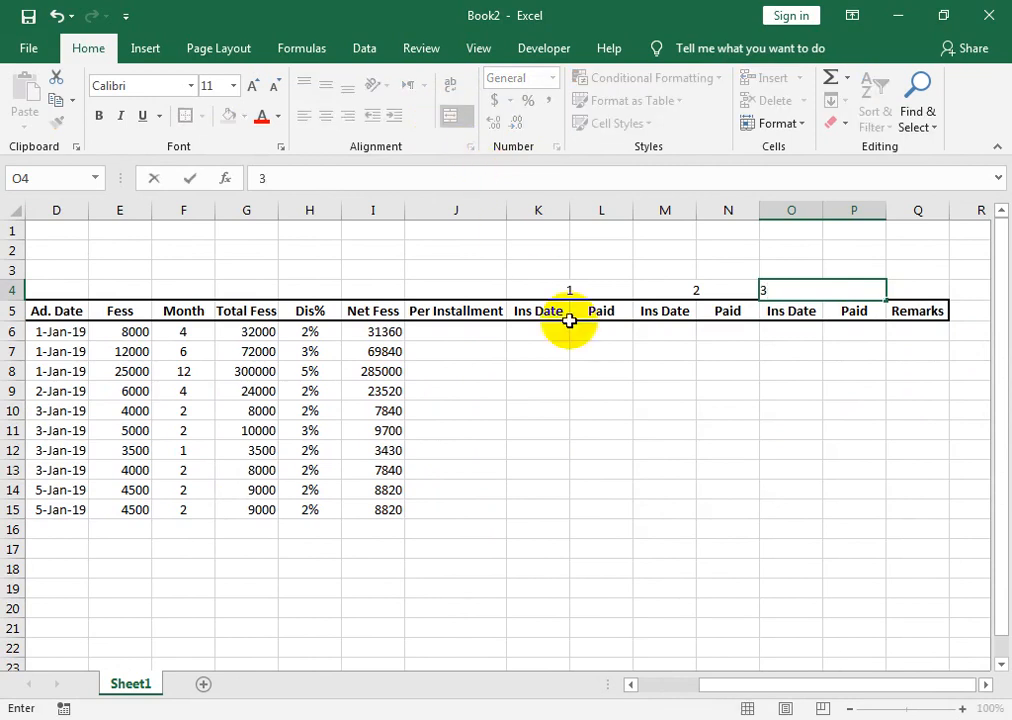
click(601, 368)
Apply thick outside borders around each of the merged installment number cells 1, 2 and 3 in row 4
drag(545, 290, 768, 282)
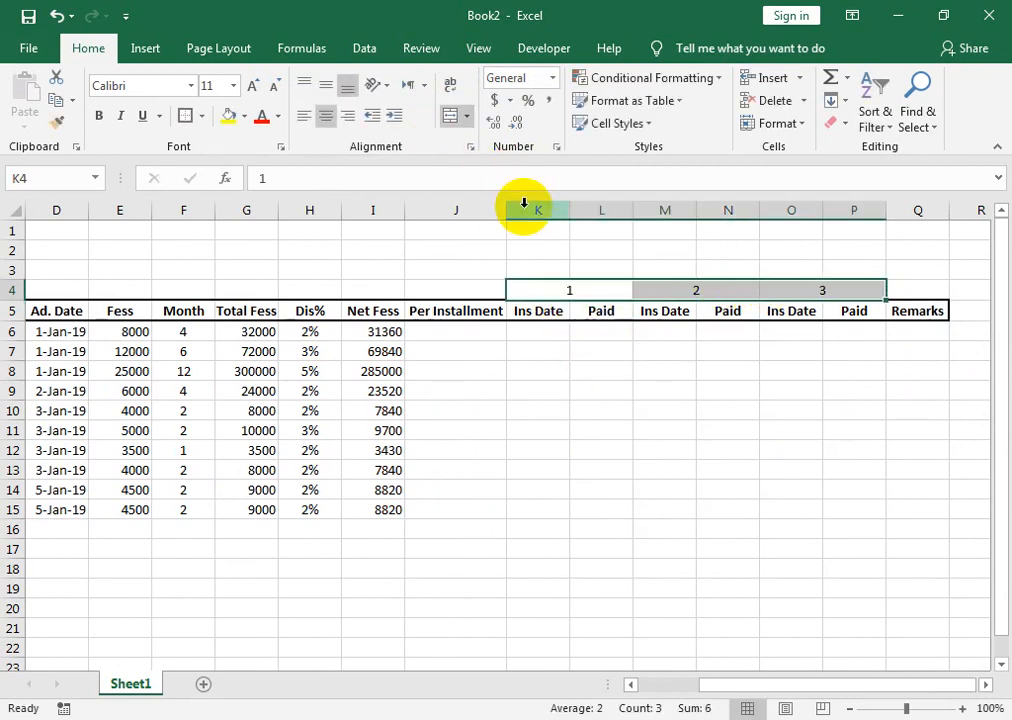
click(186, 116)
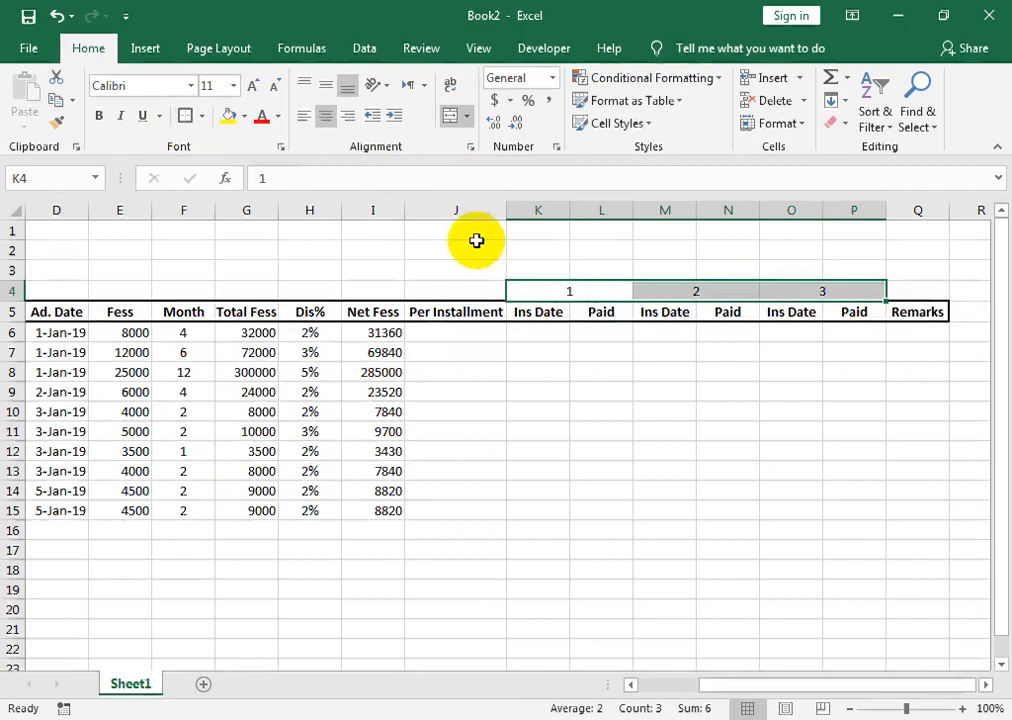
click(599, 291)
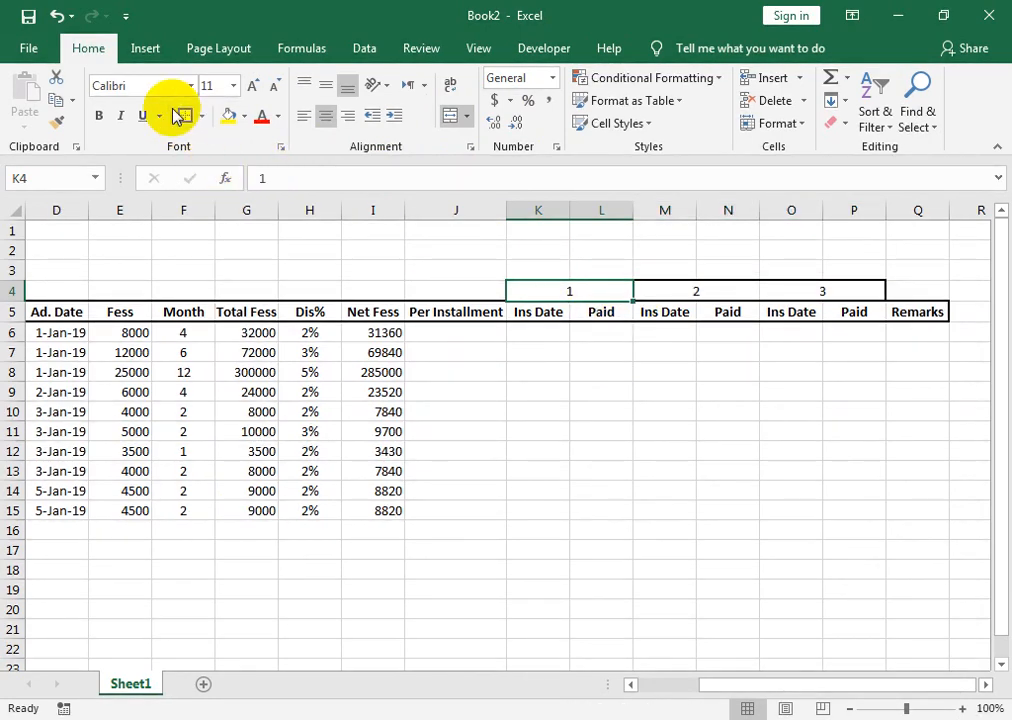
click(748, 290)
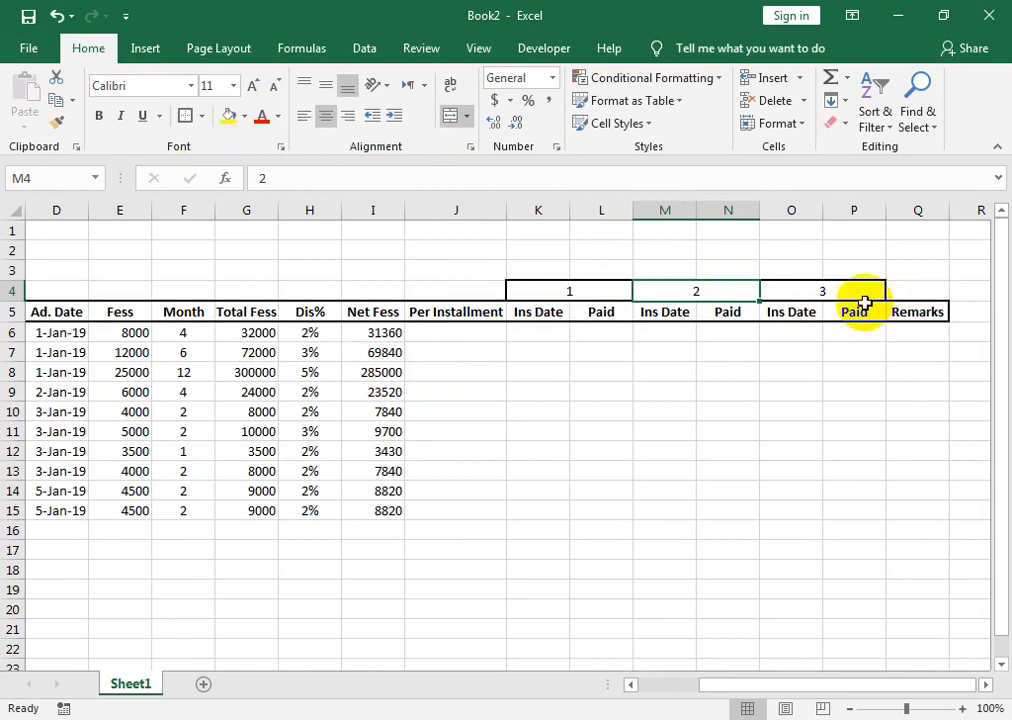
click(862, 297)
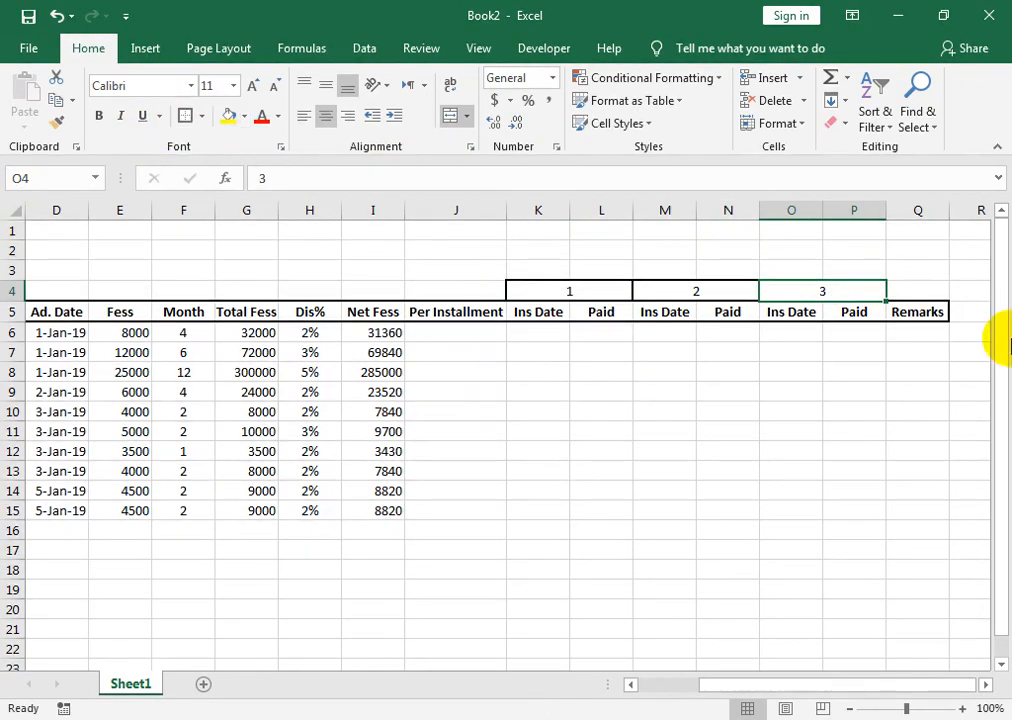
Apply all borders to the table range A5:Q15 and surround it with thick outside borders
drag(937, 318, 29, 512)
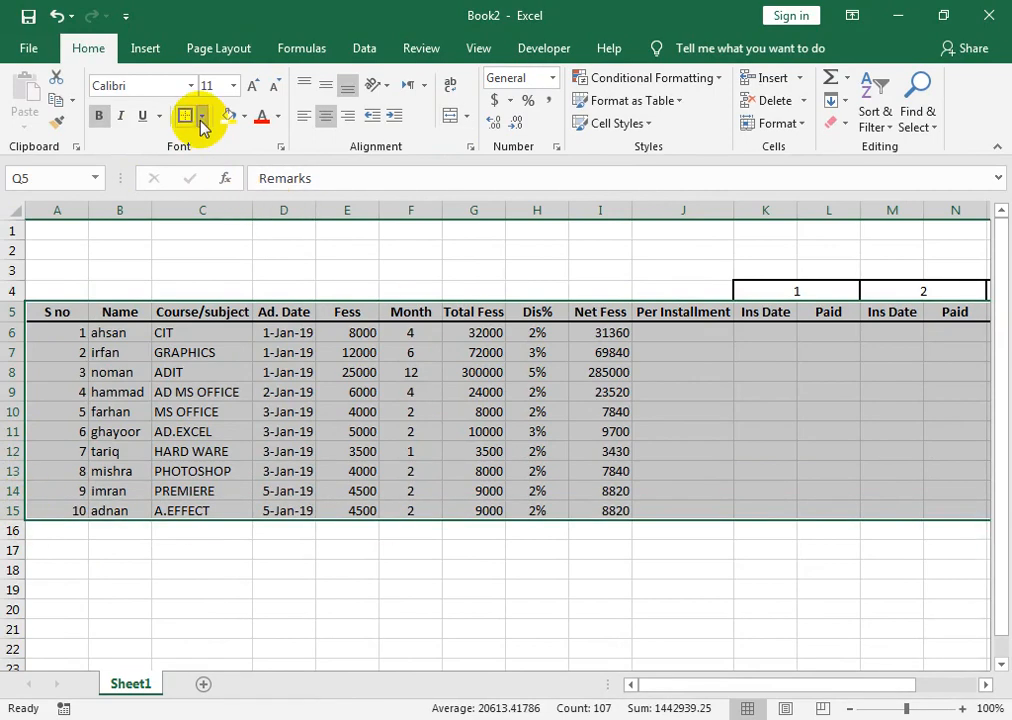
click(202, 117)
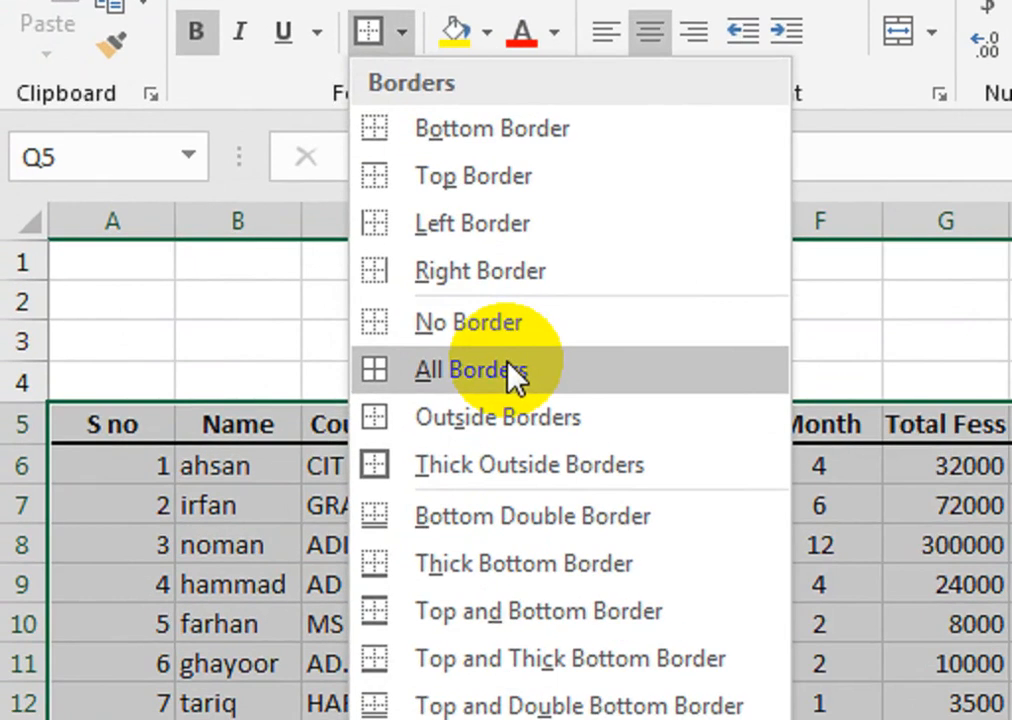
click(256, 286)
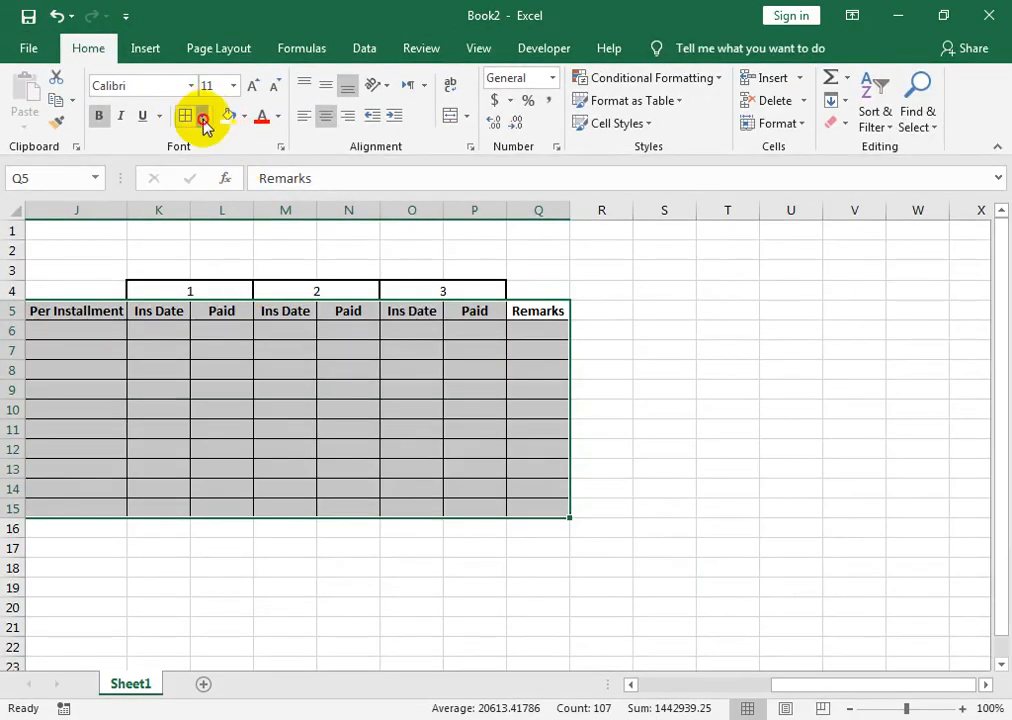
click(203, 120)
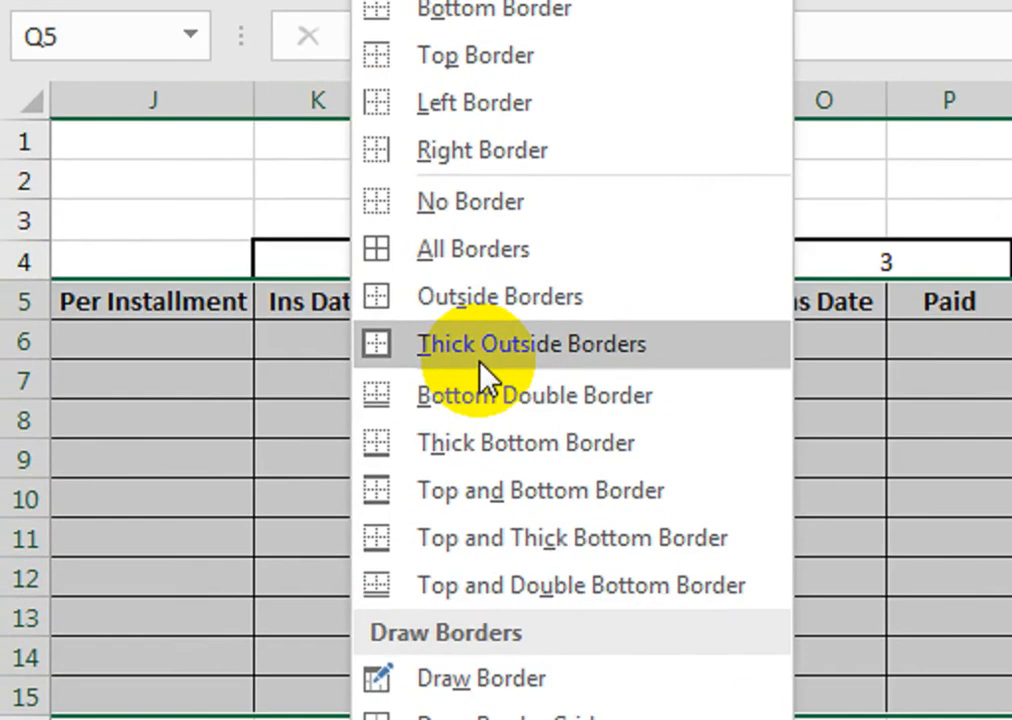
click(480, 366)
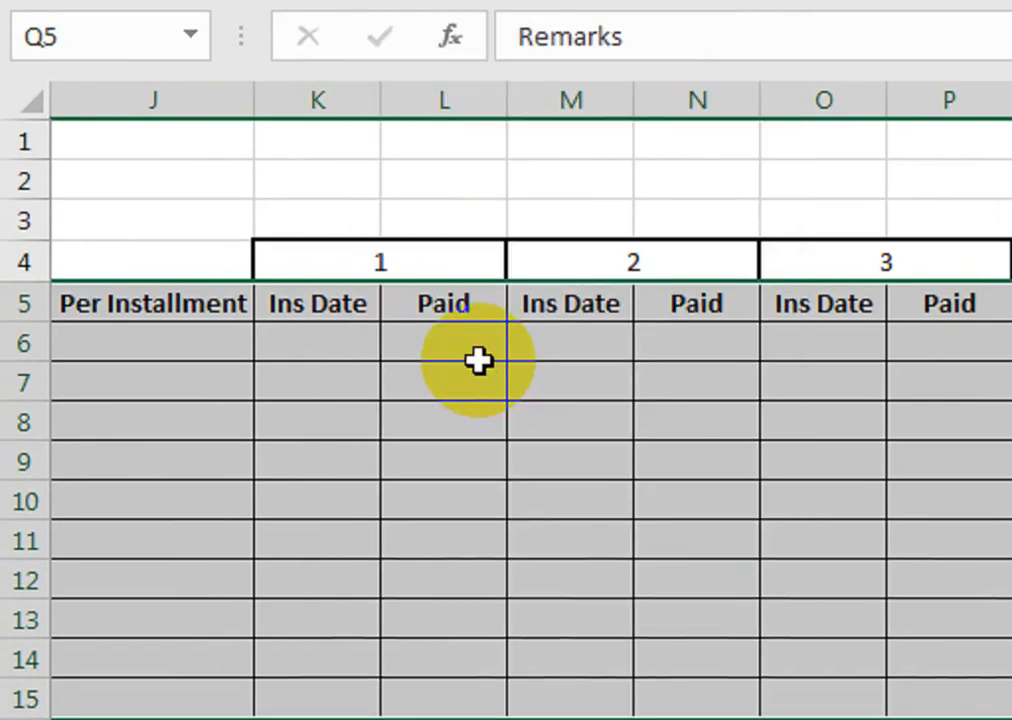
click(712, 452)
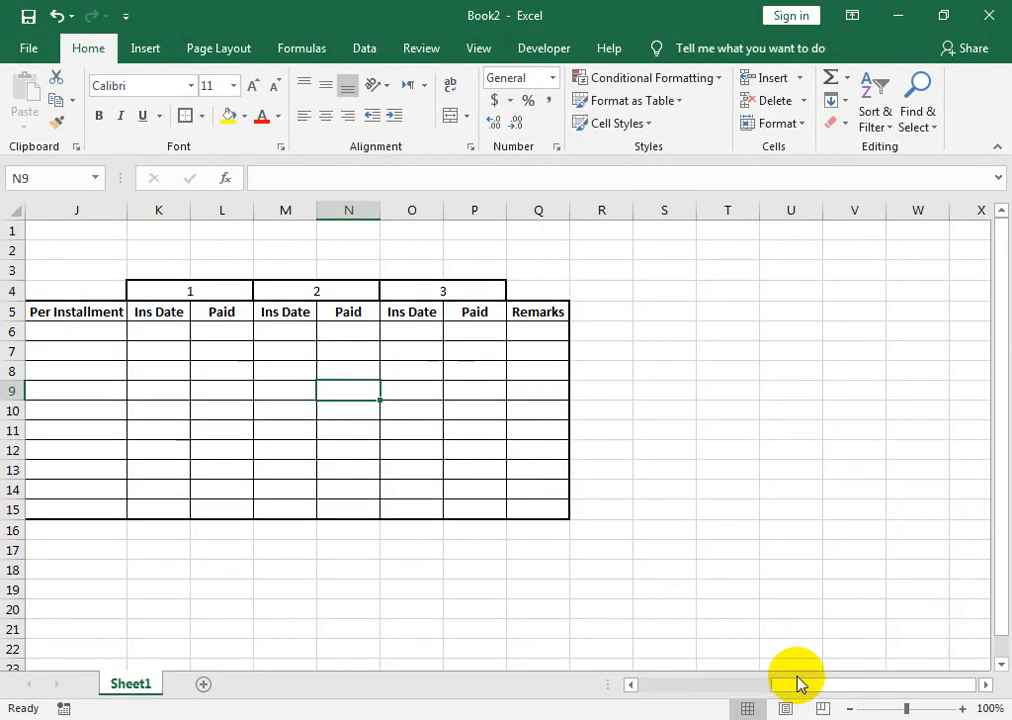
Enter 3 as the Per Installment value for the first five students, in J6 through J10
drag(773, 688, 657, 701)
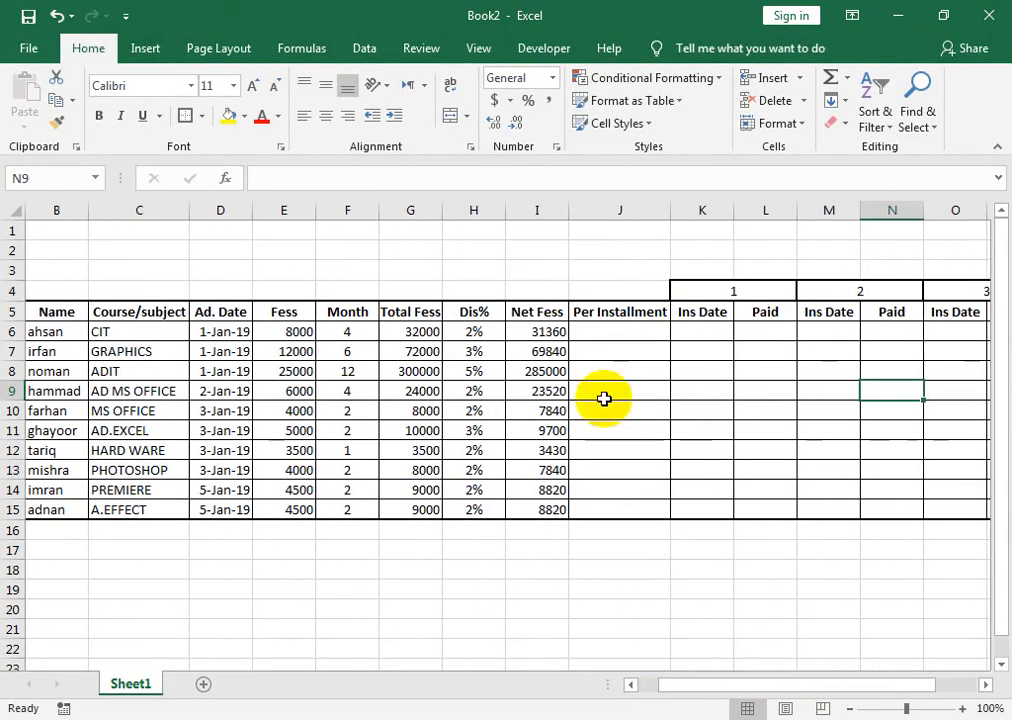
click(590, 332)
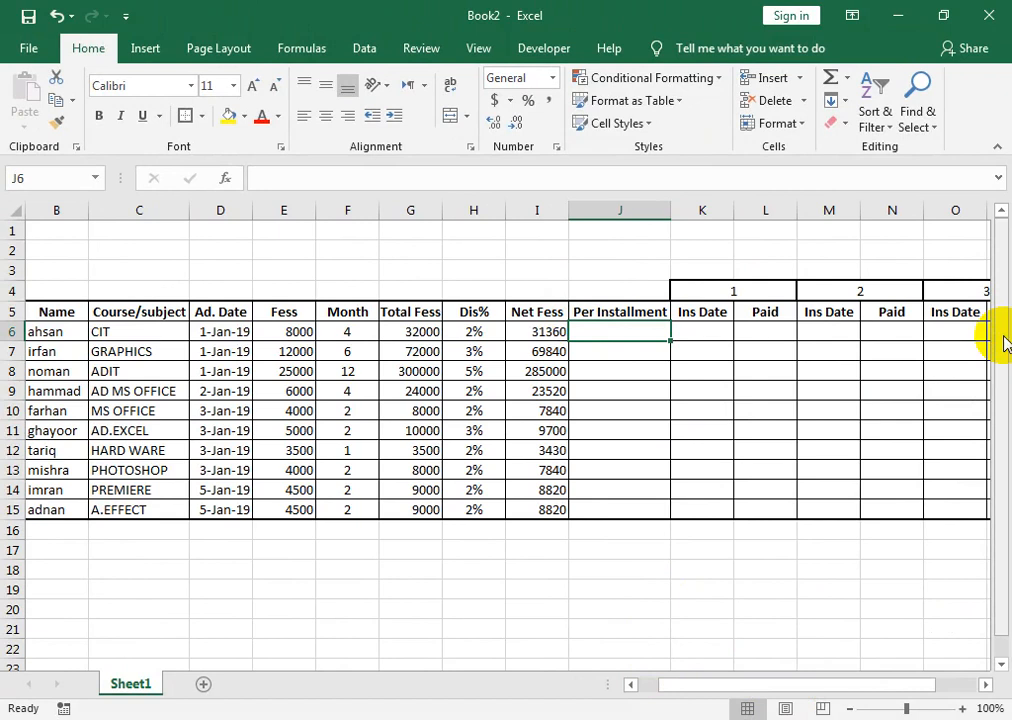
text(3)
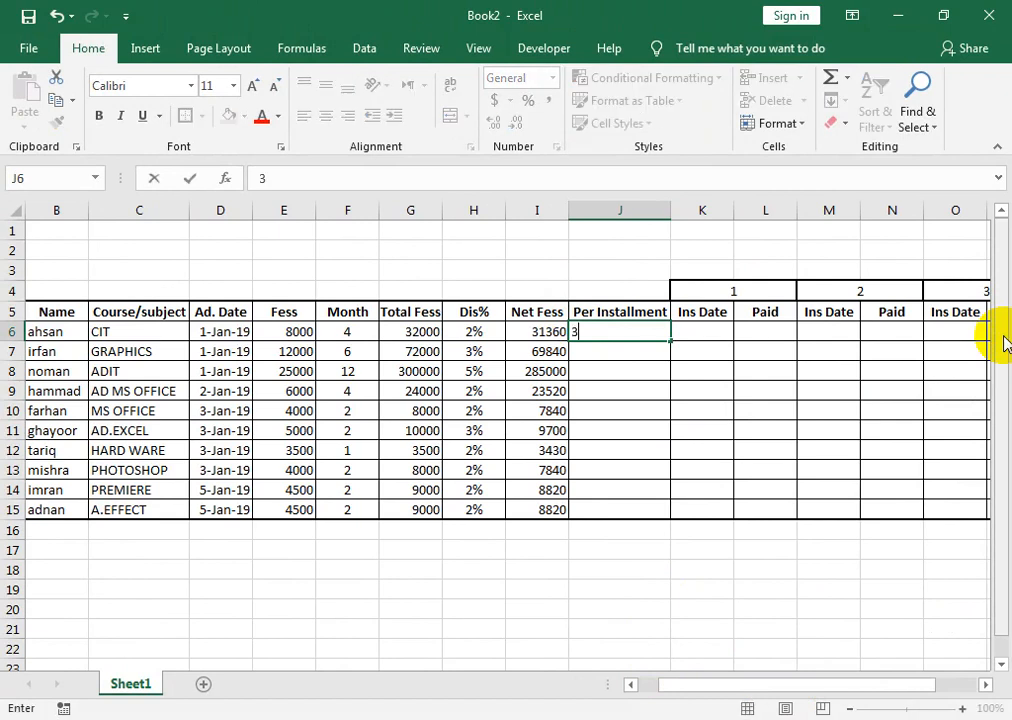
key(Tab)
key(Return)
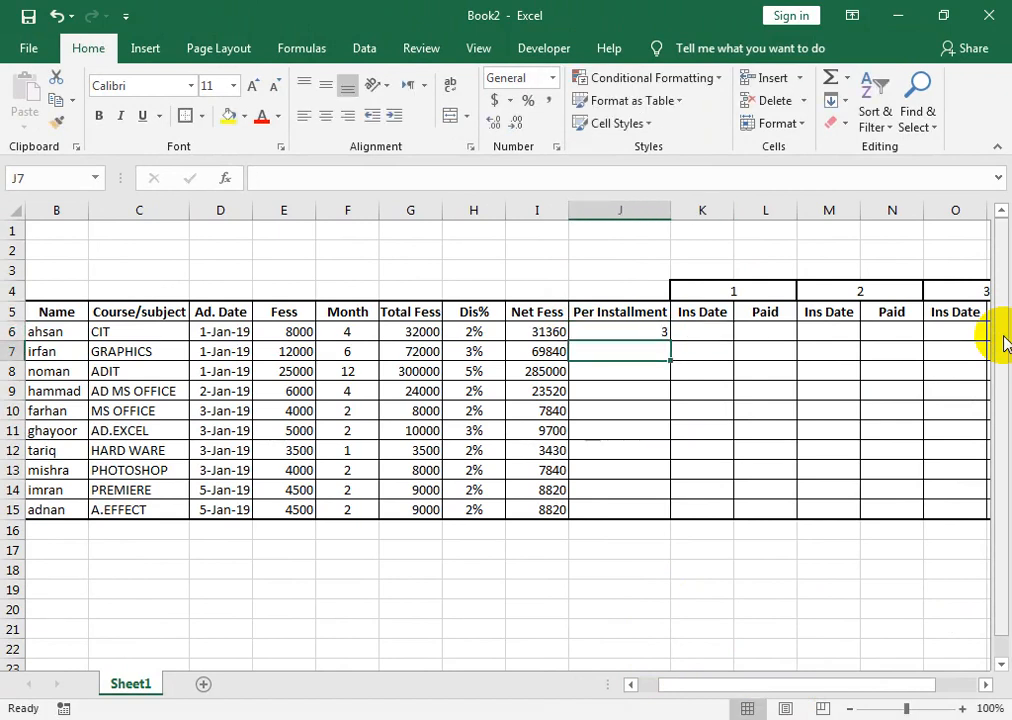
text(3)
key(Return)
text(3)
key(Return)
text(3)
key(Return)
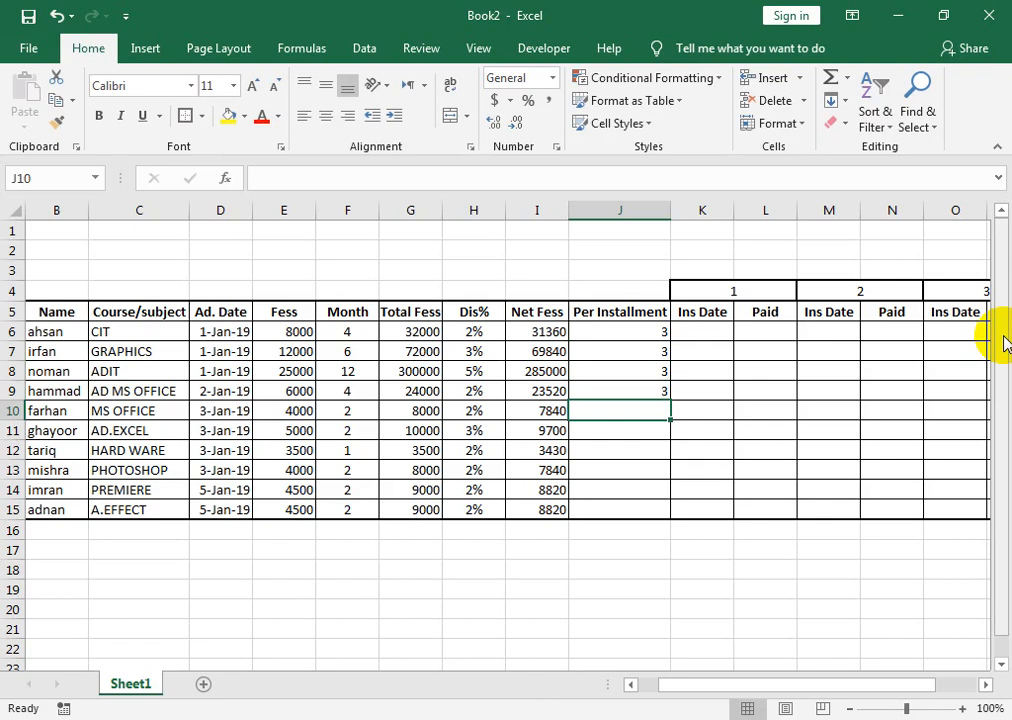
text(3)
key(Return)
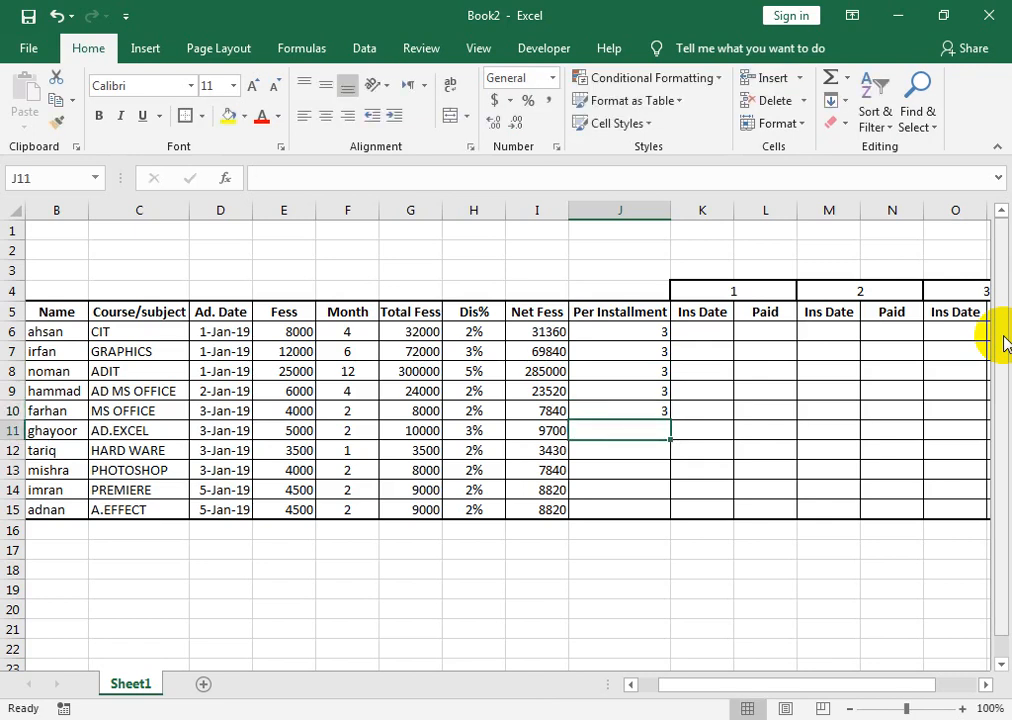
Enter Per Installment values of 2 in J11 and J12 and 3 in J13 through J15
text(2)
key(Return)
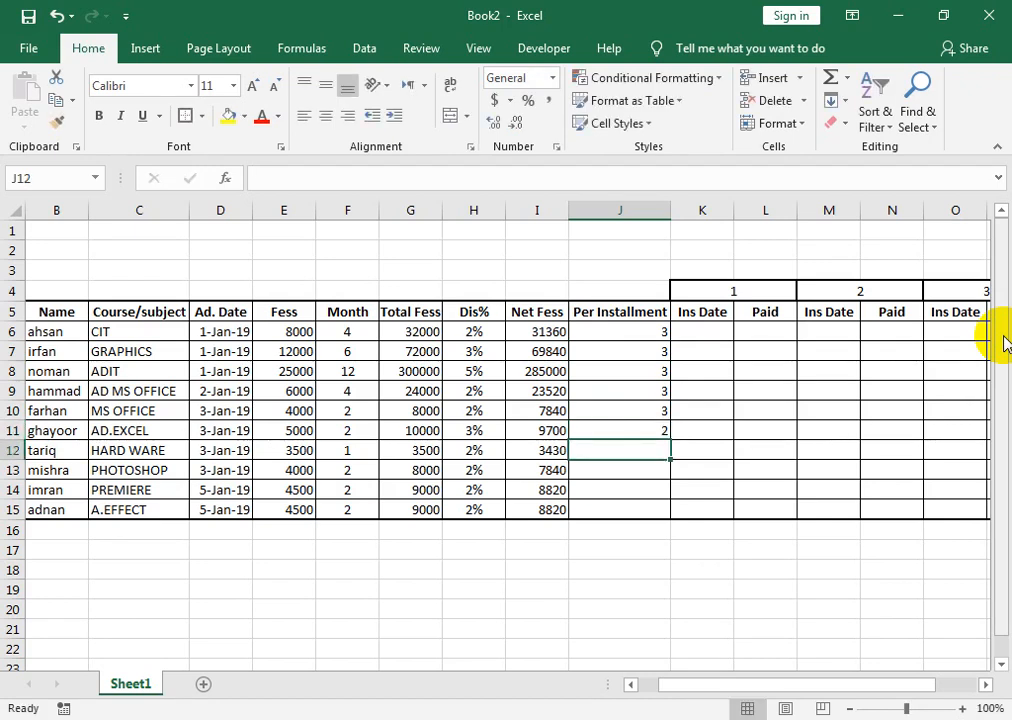
text(2)
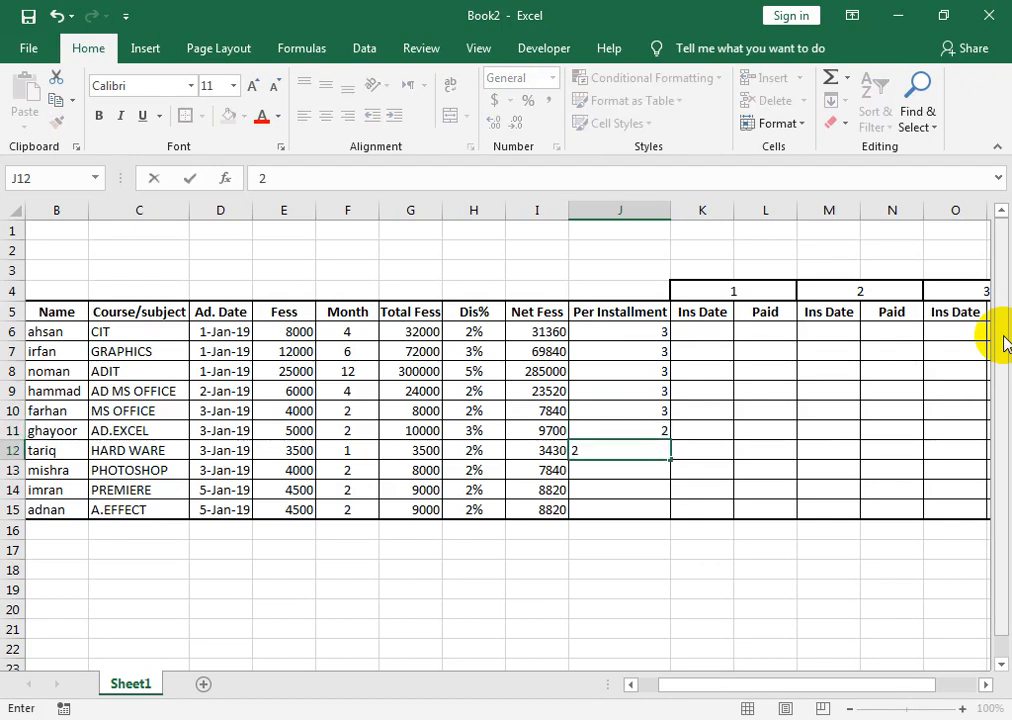
key(Return)
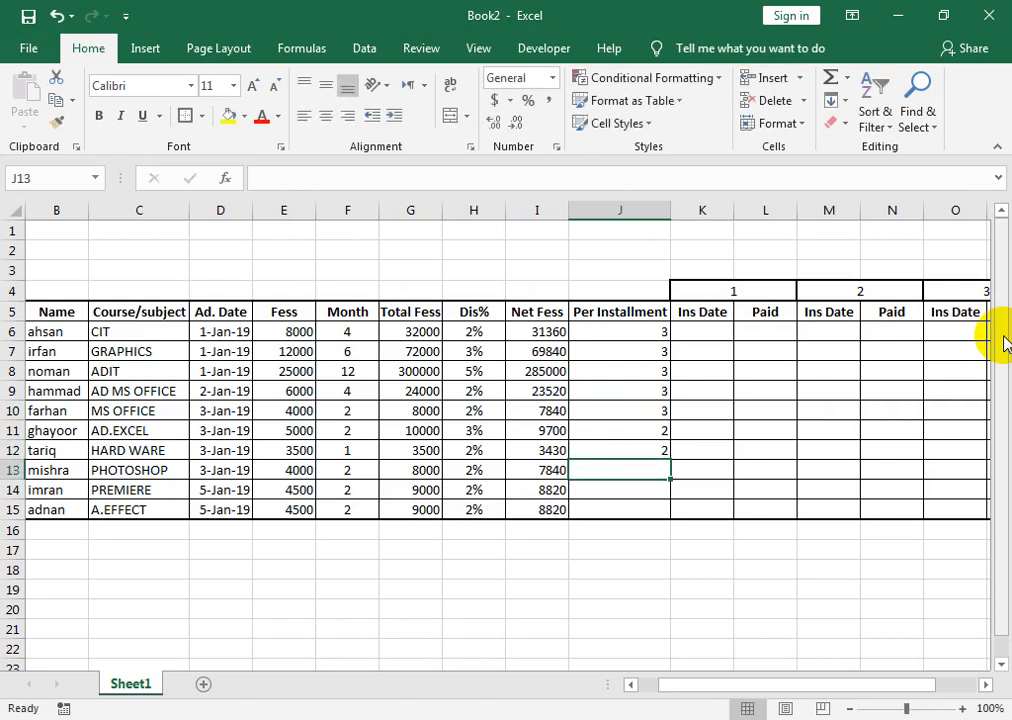
text(3)
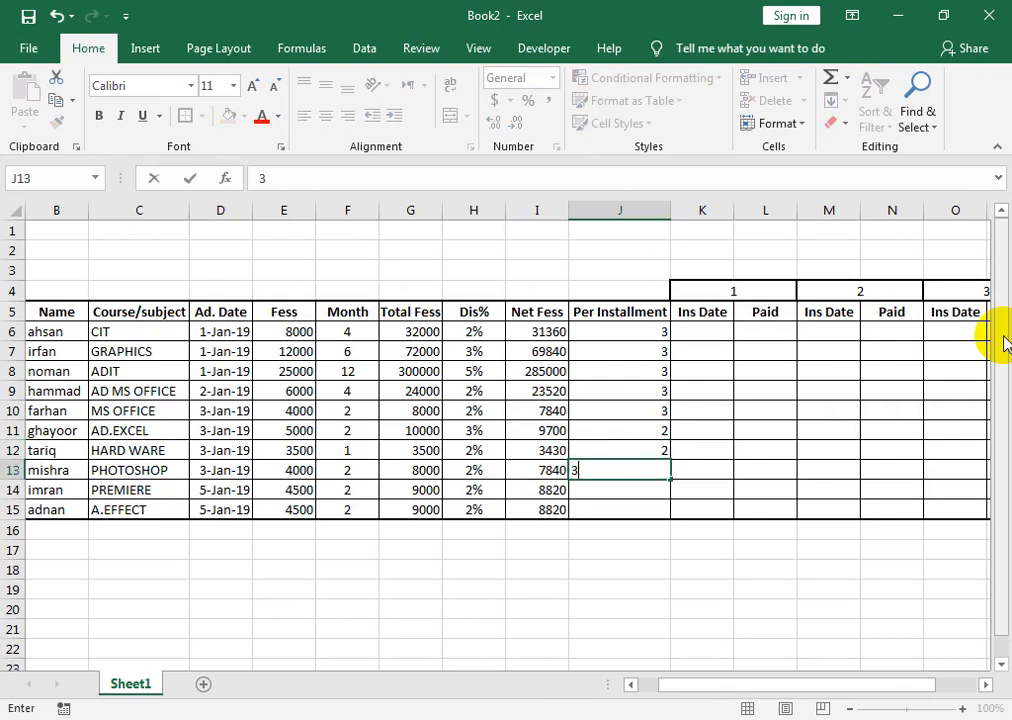
key(Return)
text(3)
key(Return)
text(3)
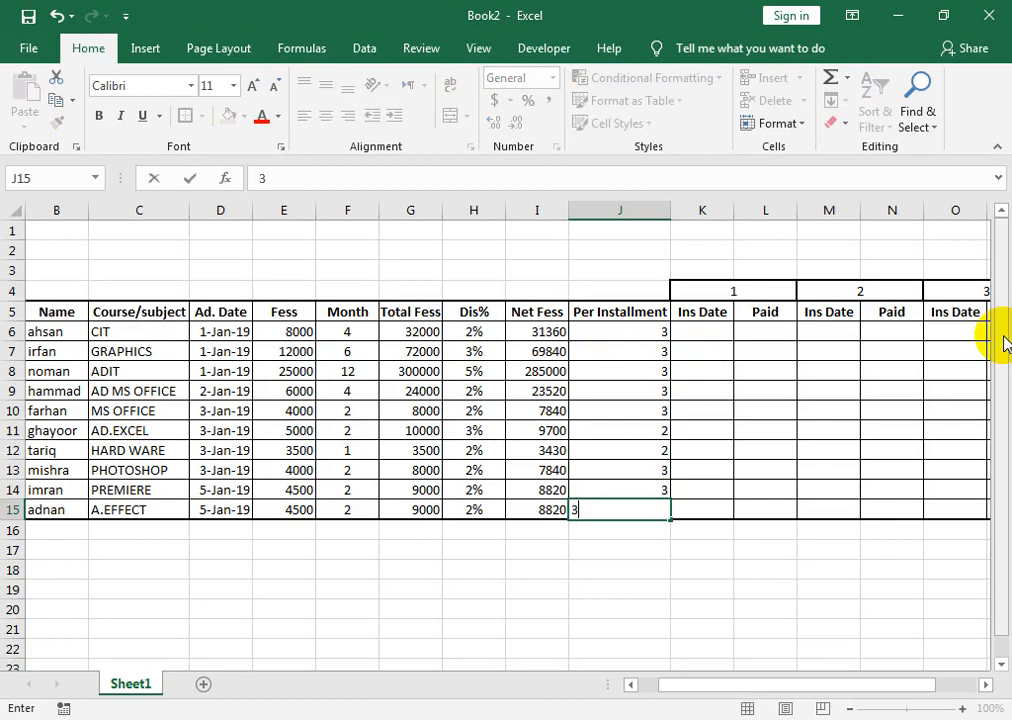
key(Tab)
key(Up)
key(Up)
key(Up)
key(Up)
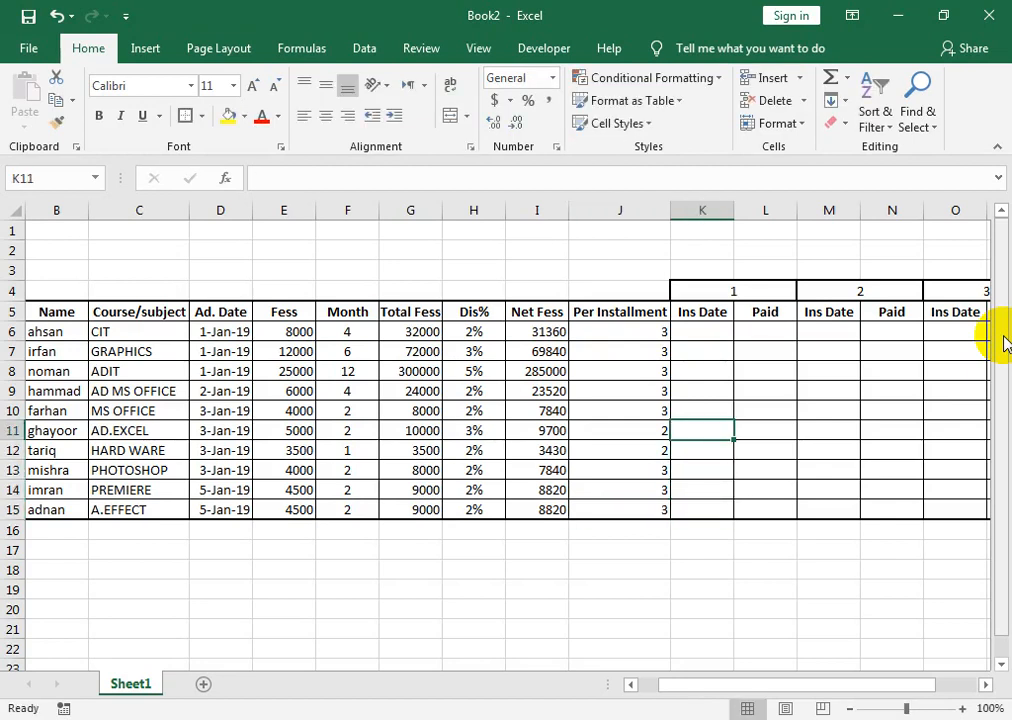
Center and bold the Per Installment values in J6:J15
drag(630, 335, 610, 502)
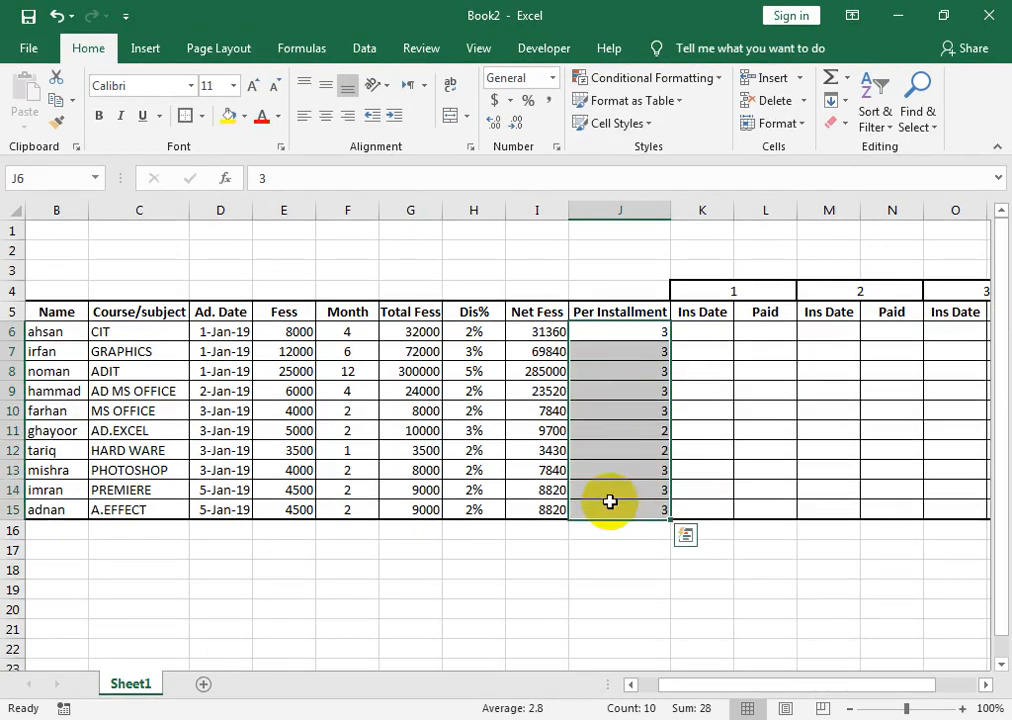
click(326, 116)
click(99, 116)
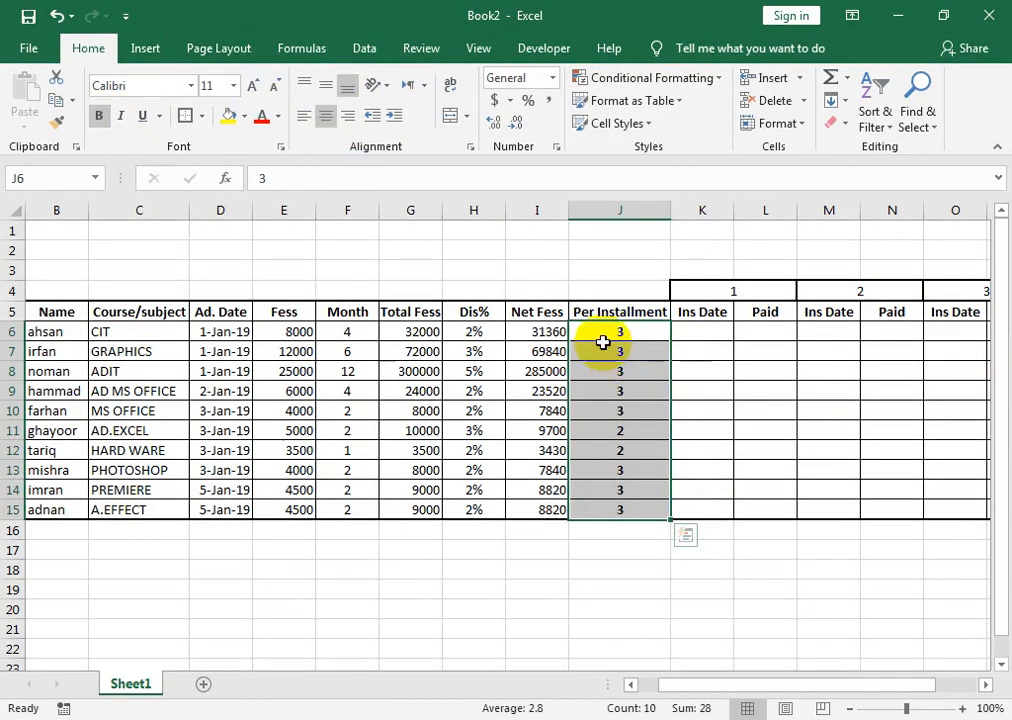
Enter 1-feb-19 in K6 as the first student's Ins Date for installment 1
click(702, 330)
text(1-feb-)
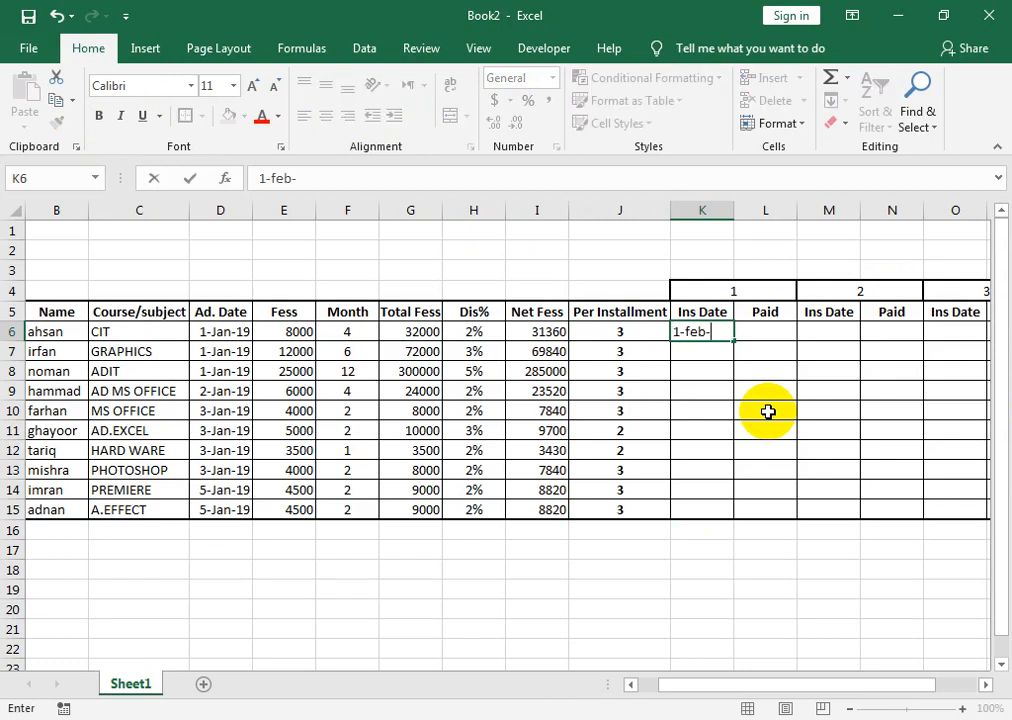
key(Return)
key(Up)
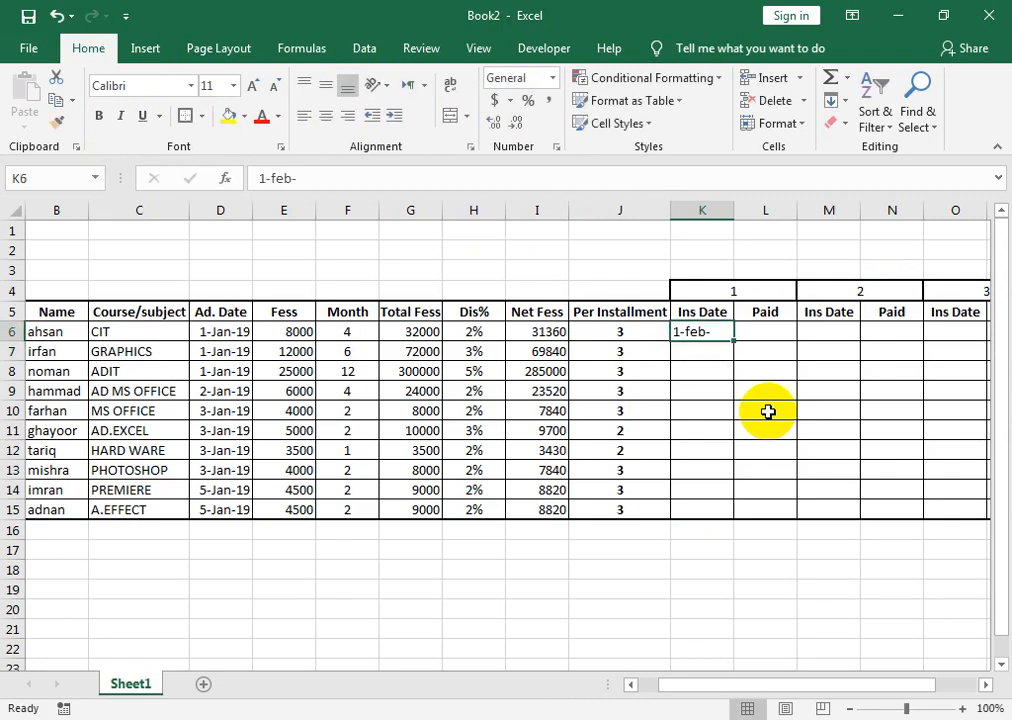
key(F2)
text(19)
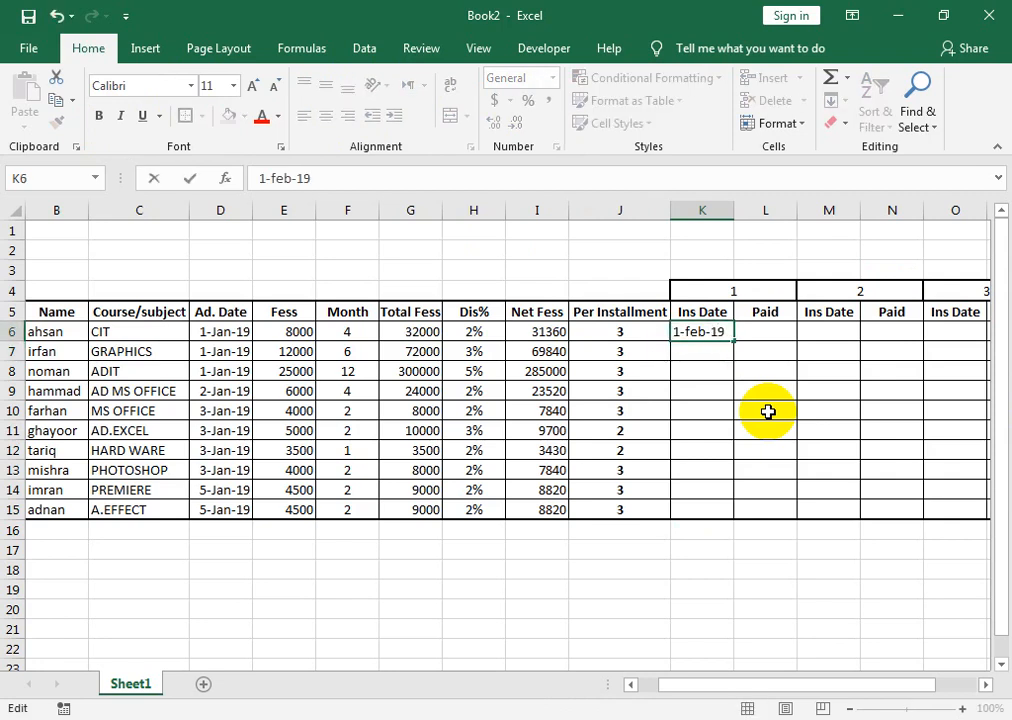
key(Return)
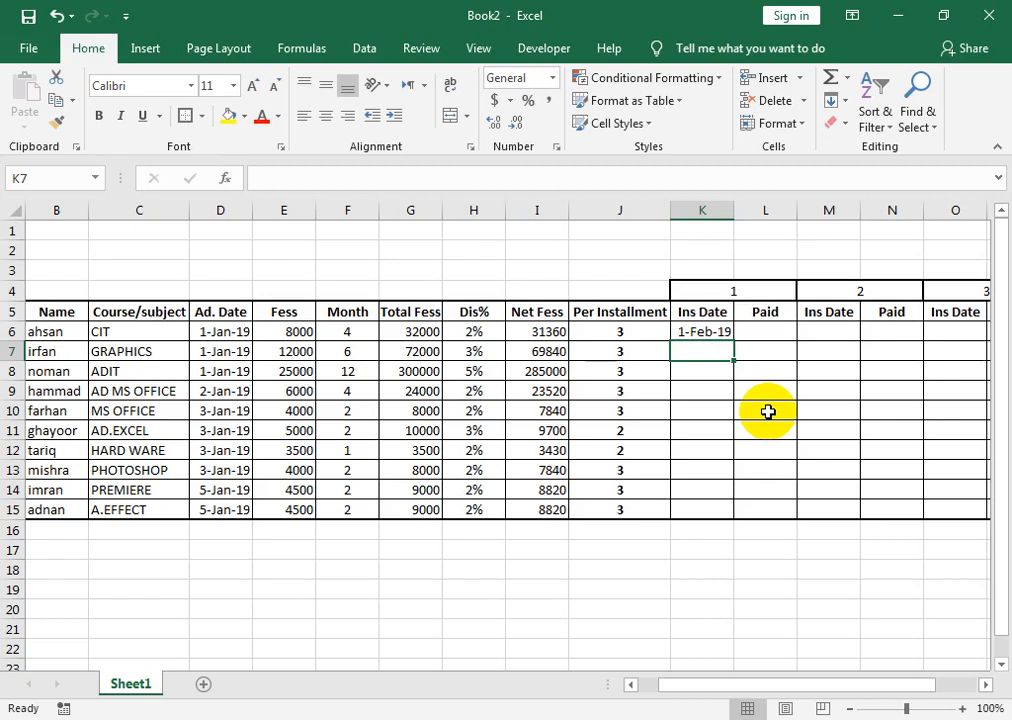
Fill the installment date from K6 down to K8
key(Up)
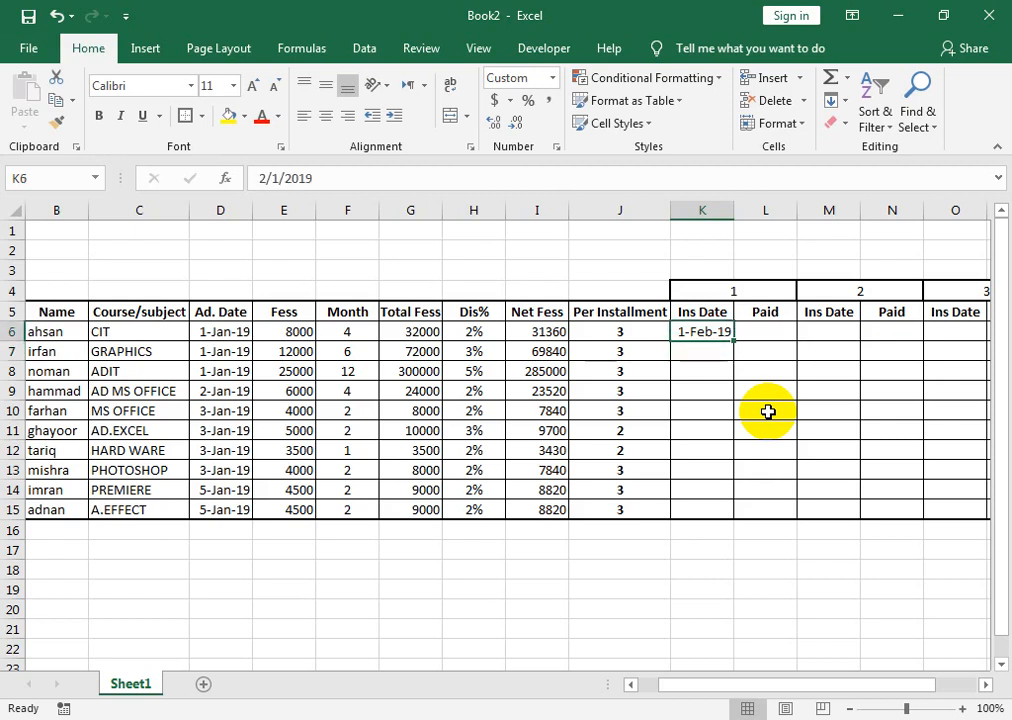
key(shift+Down)
key(shift+Down)
key(ctrl+d)
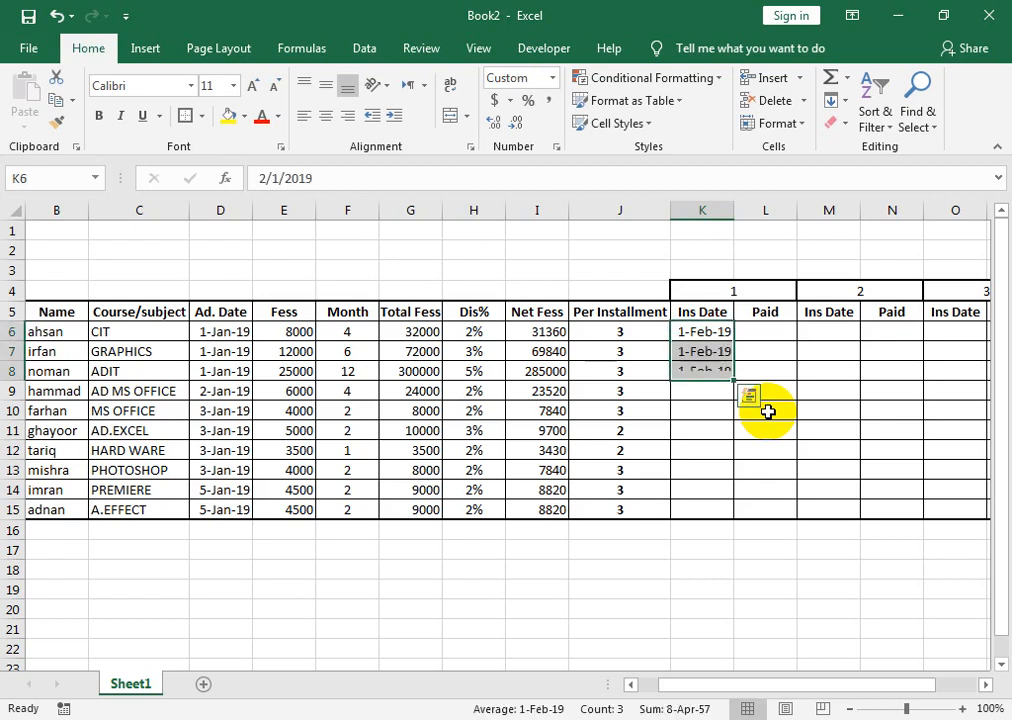
Enter 5-feb-19 in K9 as the fourth student's Ins Date for installment 1
key(Down)
key(Down)
key(Down)
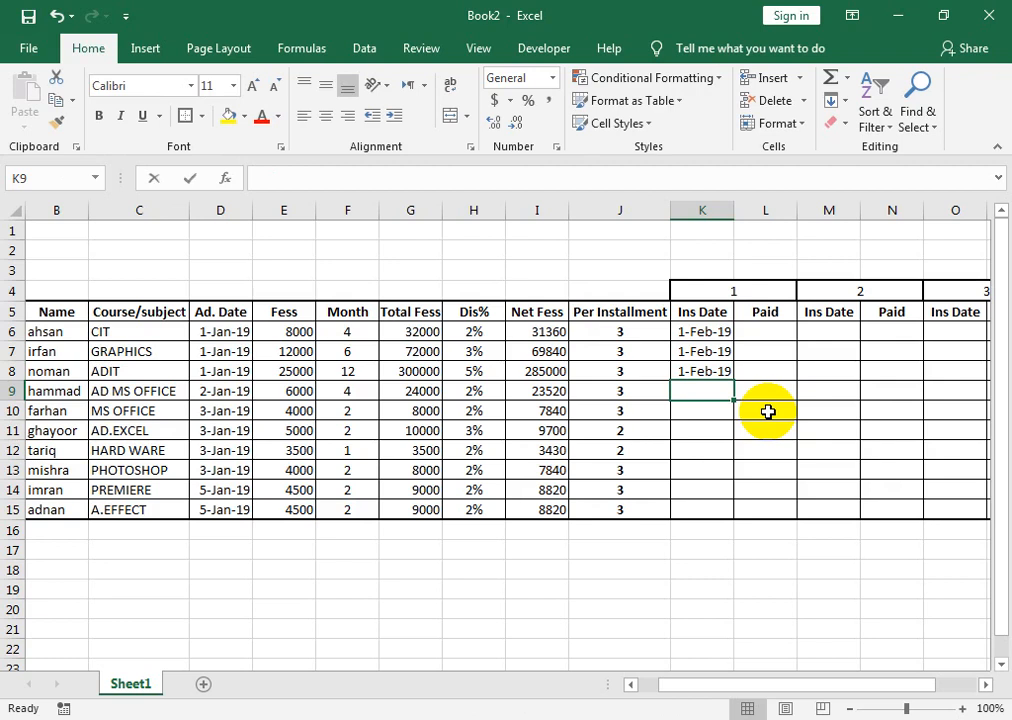
text(2-)
key(BackSpace)
key(BackSpace)
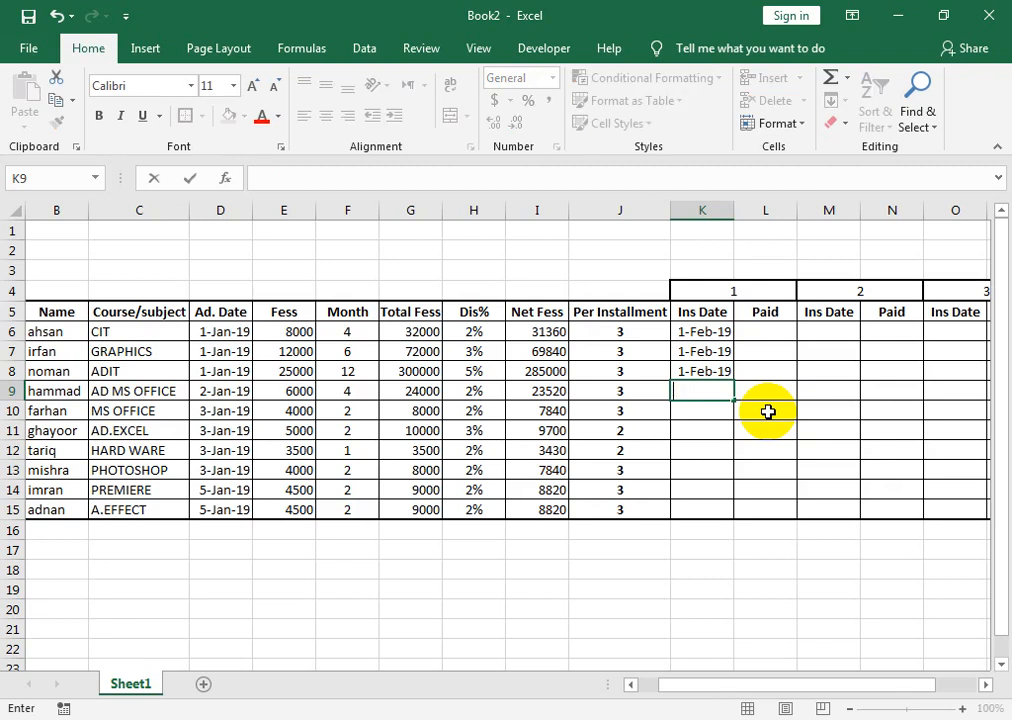
text(5-feb-19)
key(Return)
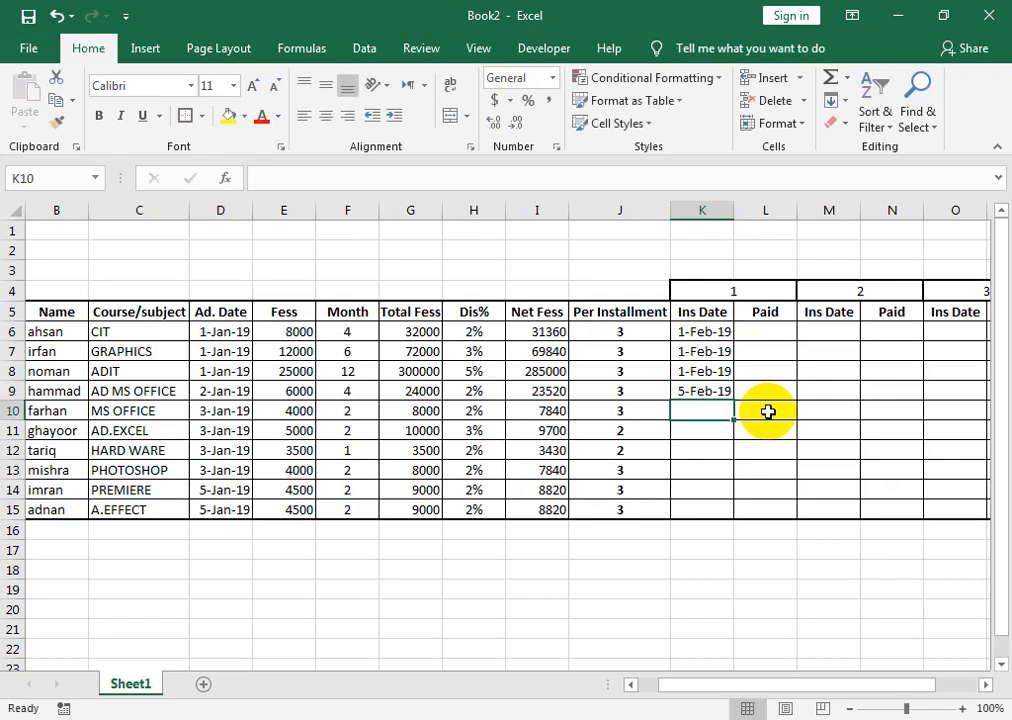
Fill the installment date from K9 down to K11
key(Up)
key(shift+Down)
key(shift+Down)
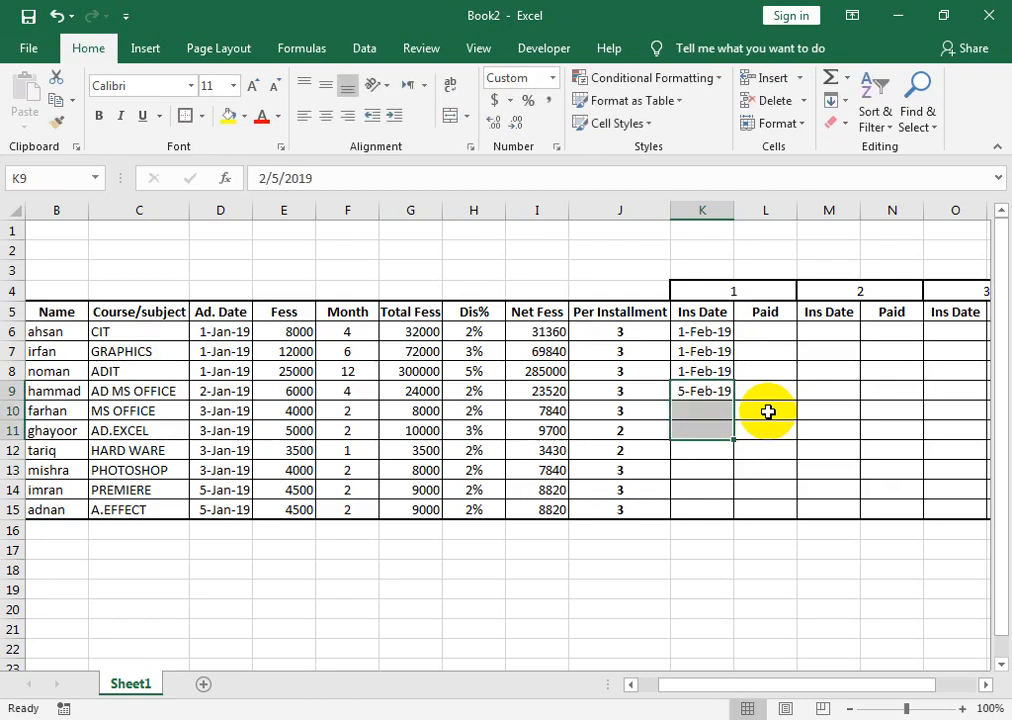
key(ctrl+d)
Enter 15-jan-19 in K12 as the HARD WARE student's Ins Date for installment 1
key(Down)
key(Down)
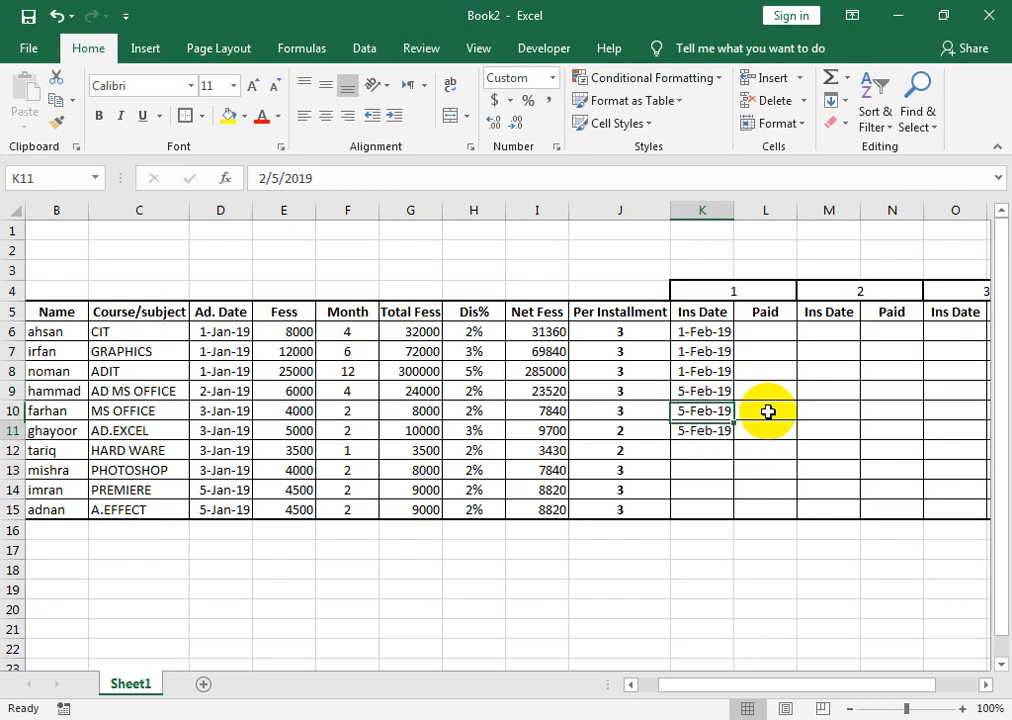
key(Down)
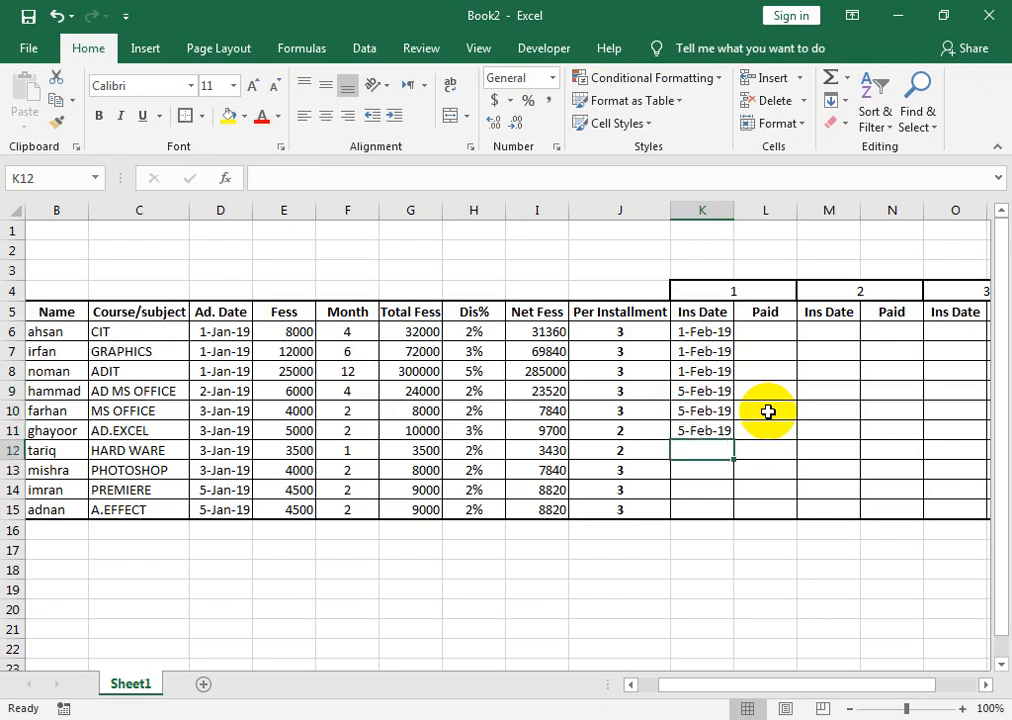
text(15-)
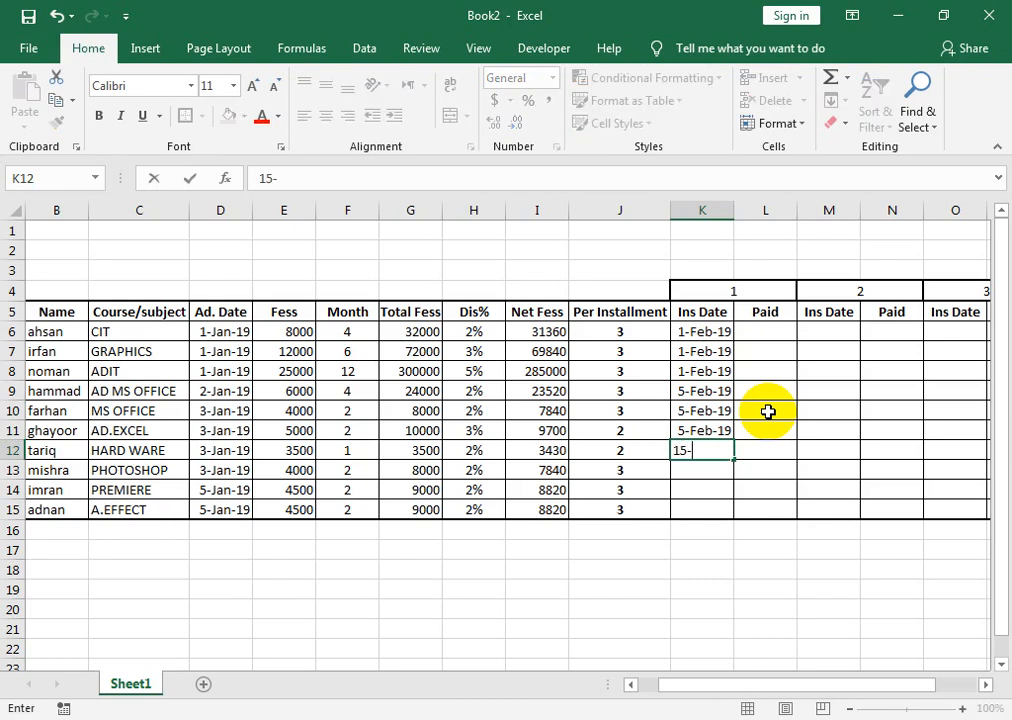
text(jan-19)
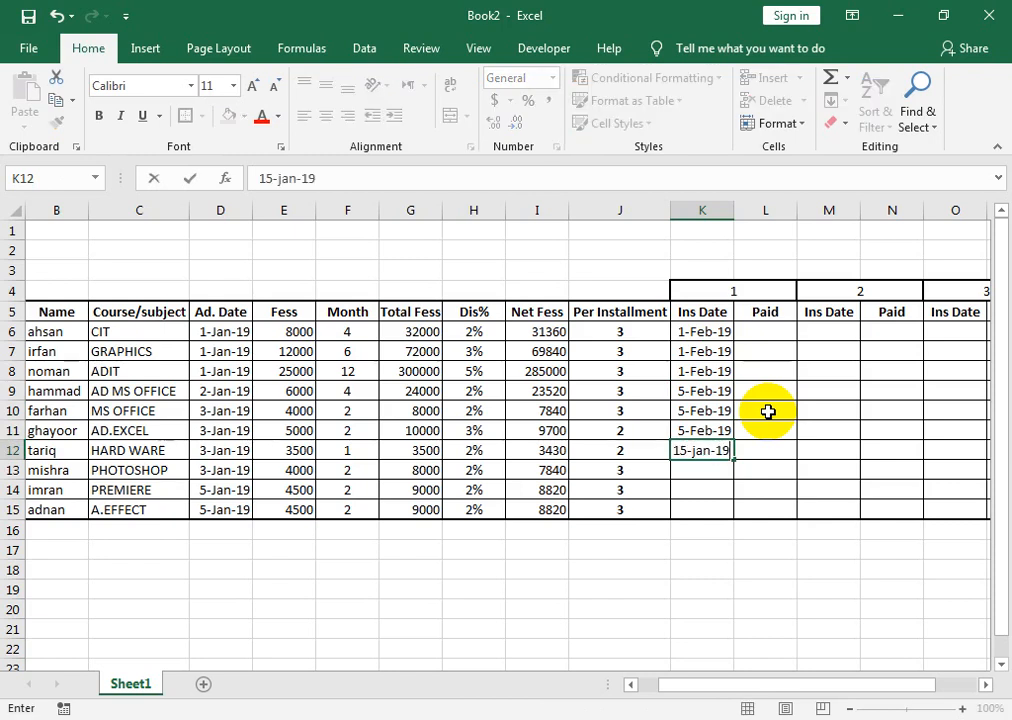
Complete the 15-jan-19 entry in K12 and enter 25-jan-19 as the second installment date in M12
key(Tab)
key(Tab)
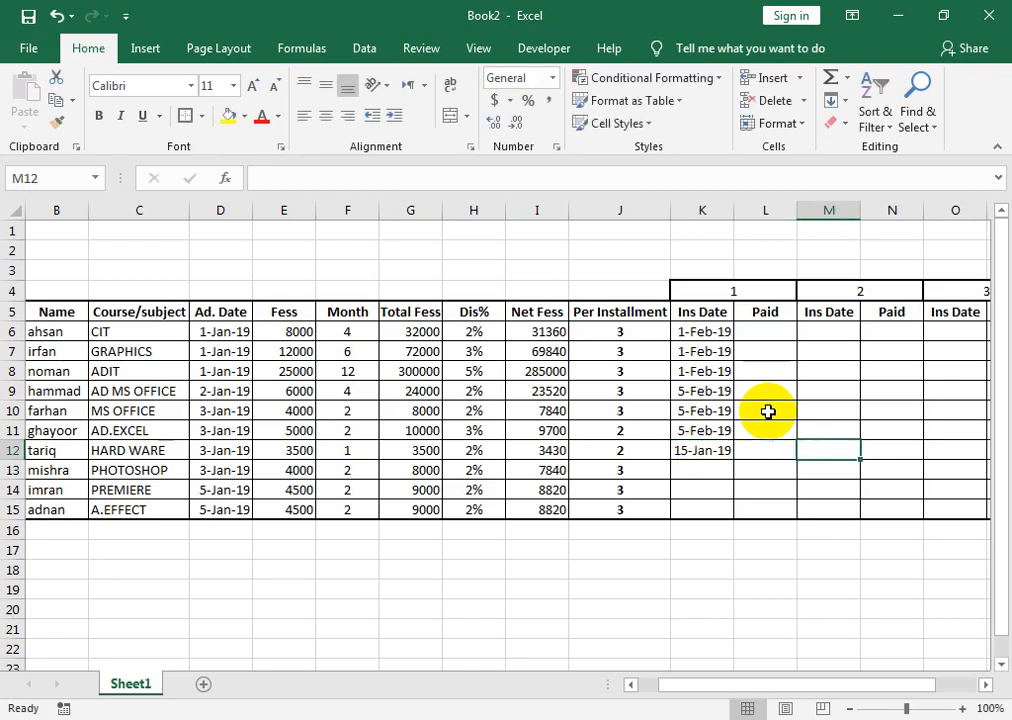
text(25-jan-19)
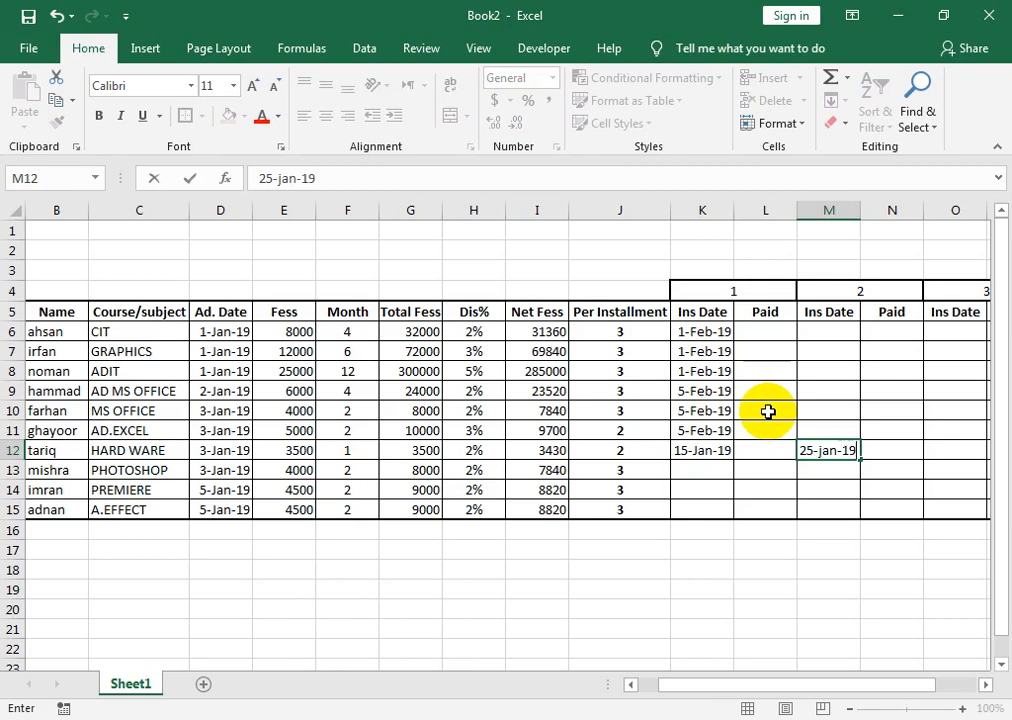
key(Return)
key(Left)
key(Left)
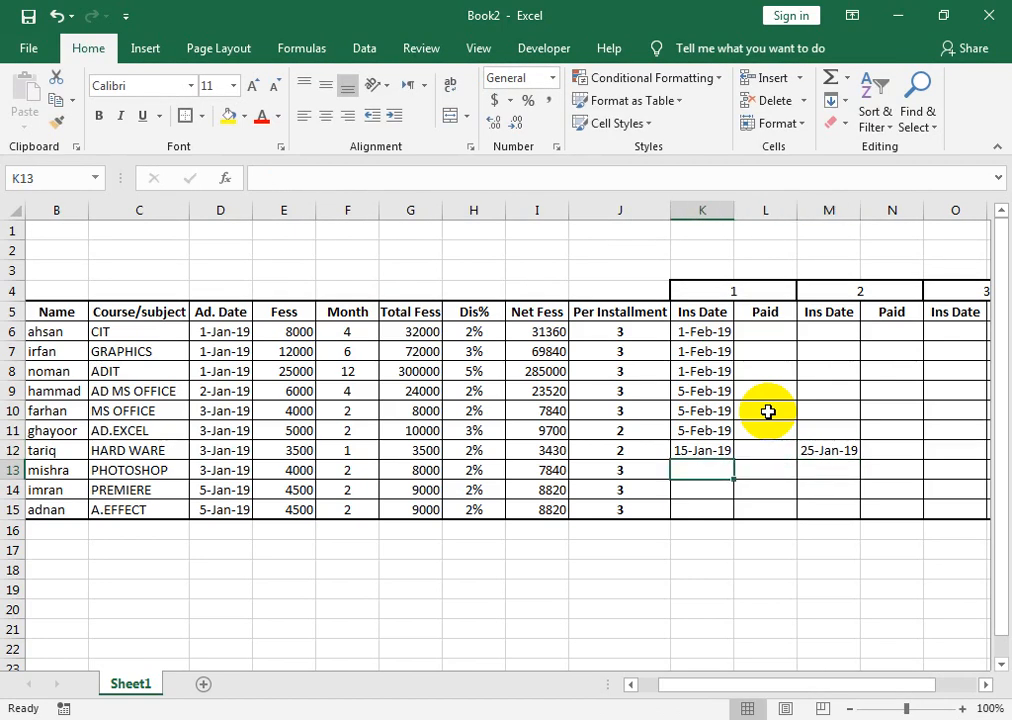
Enter 15-feb-19 as the first installment date in K13 and fill it down through K15
key(Up)
key(Down)
text(15-feb-19)
key(Return)
key(Up)
key(shift+Down)
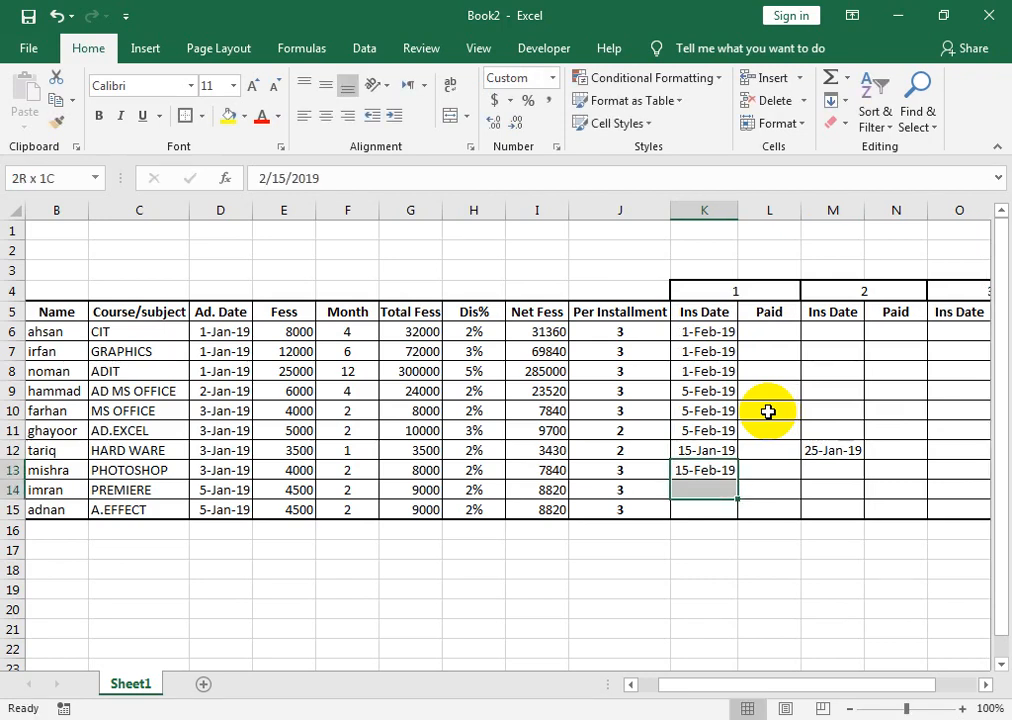
key(shift+Down)
key(ctrl+d)
Enter 1-mar-19 as the second installment date in M6 and fill it down through M11
key(Right)
key(Up)
key(Up)
key(Up)
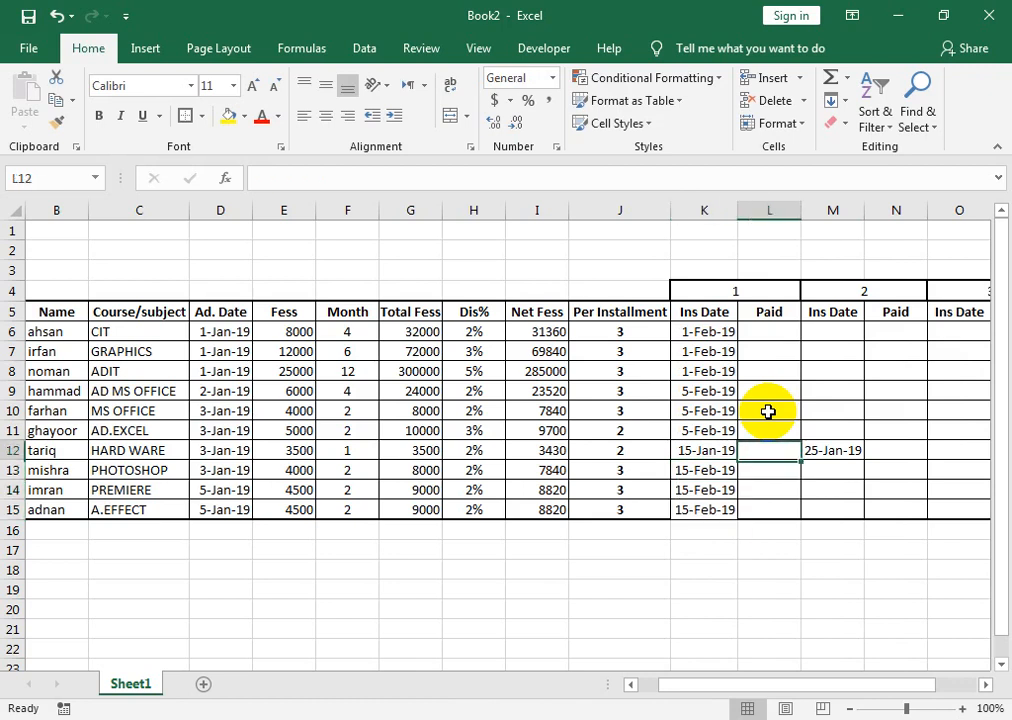
key(Up)
key(Left)
key(Left)
key(Right)
key(Up)
key(Up)
key(Up)
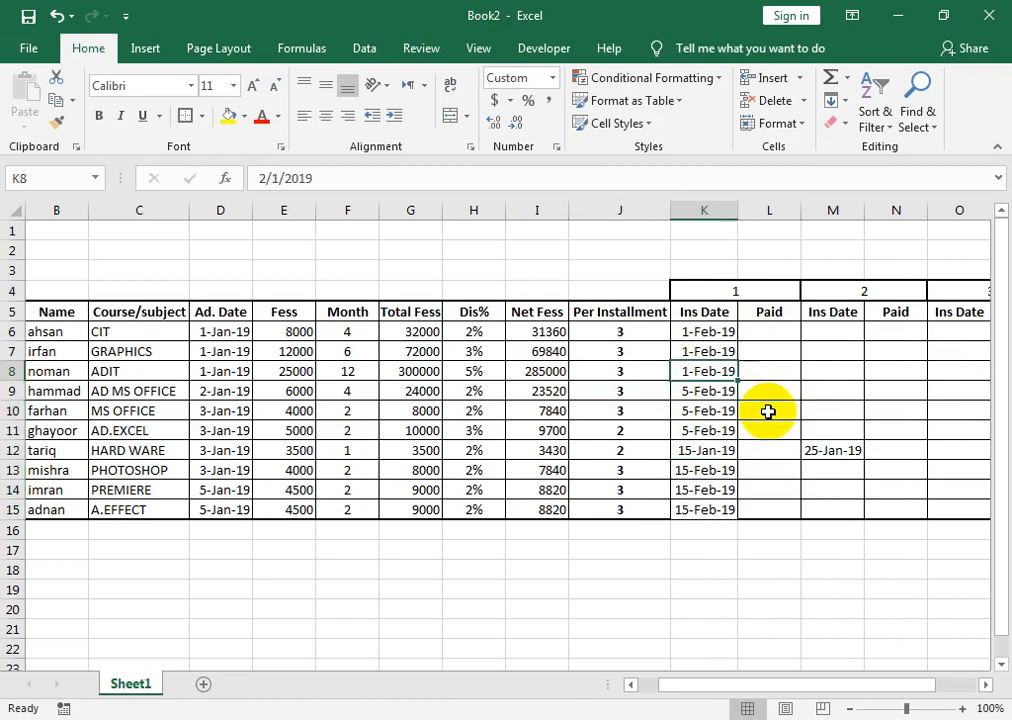
key(Right)
key(Right)
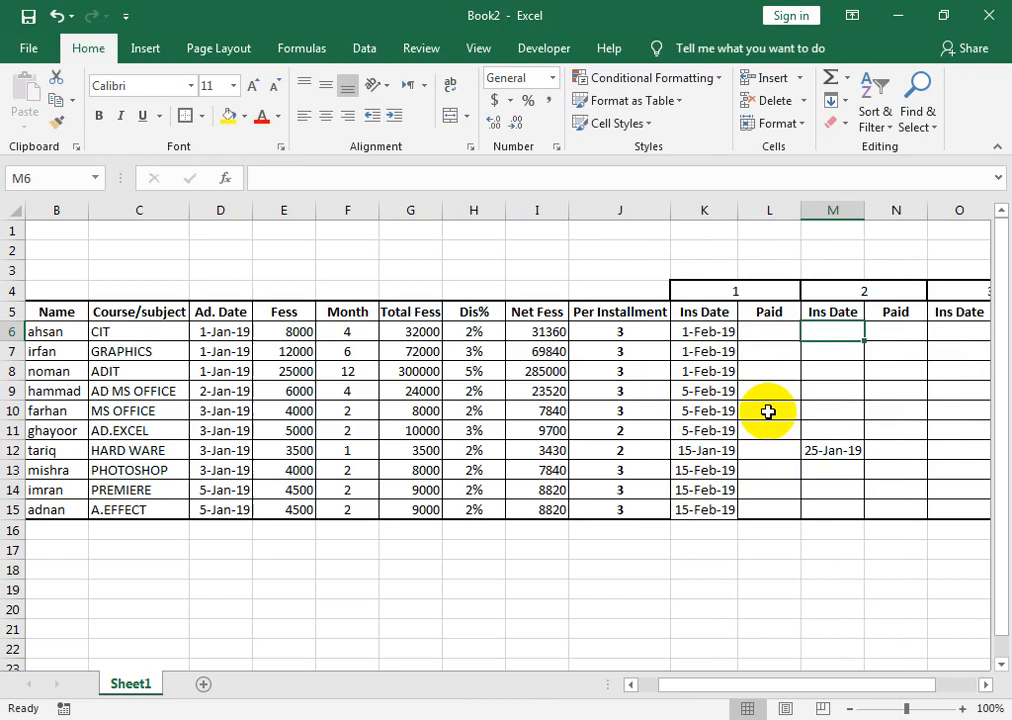
text(1-m)
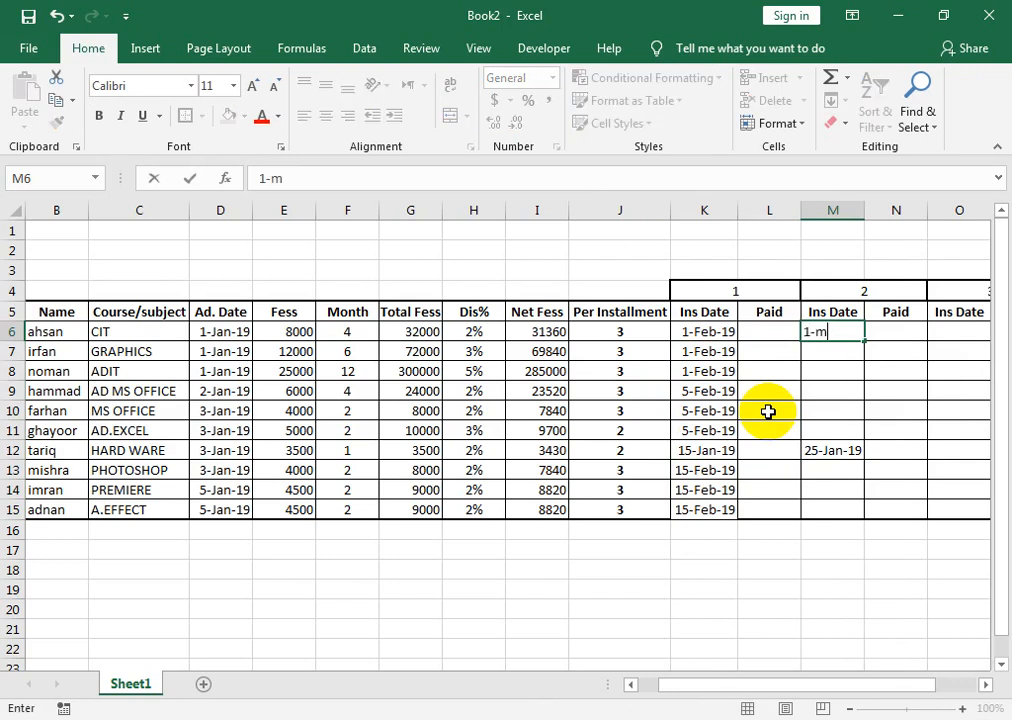
text(ar-19)
key(Return)
key(Up)
key(shift+Down)
key(shift+Down)
key(shift+Down)
key(shift+Down)
key(shift+Down)
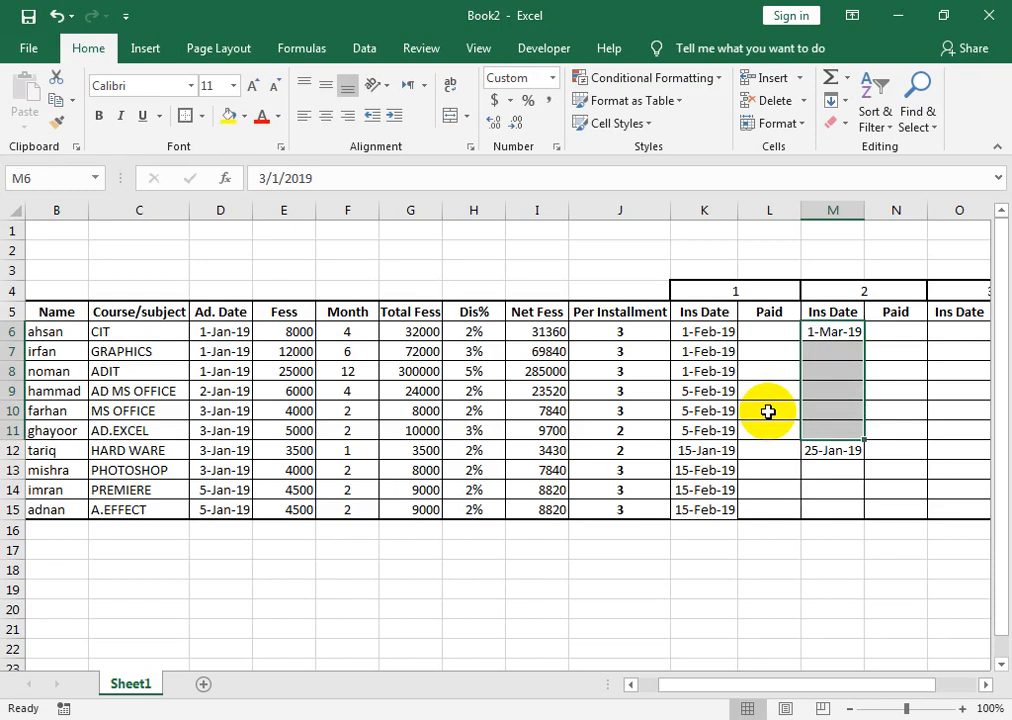
key(ctrl+d)
Enter 1-Mar-19 as the second installment date in M13 and fill it down through M15
key(Down)
key(Down)
key(Down)
key(Down)
key(Down)
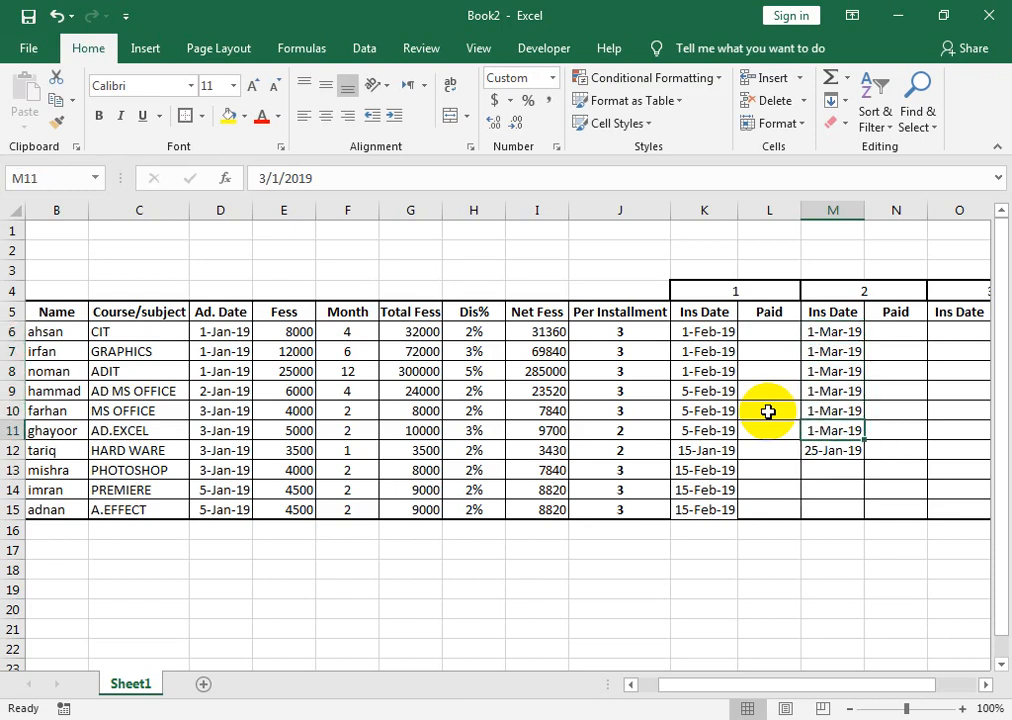
key(Down)
key(Down)
key(Down)
key(Up)
text(1)
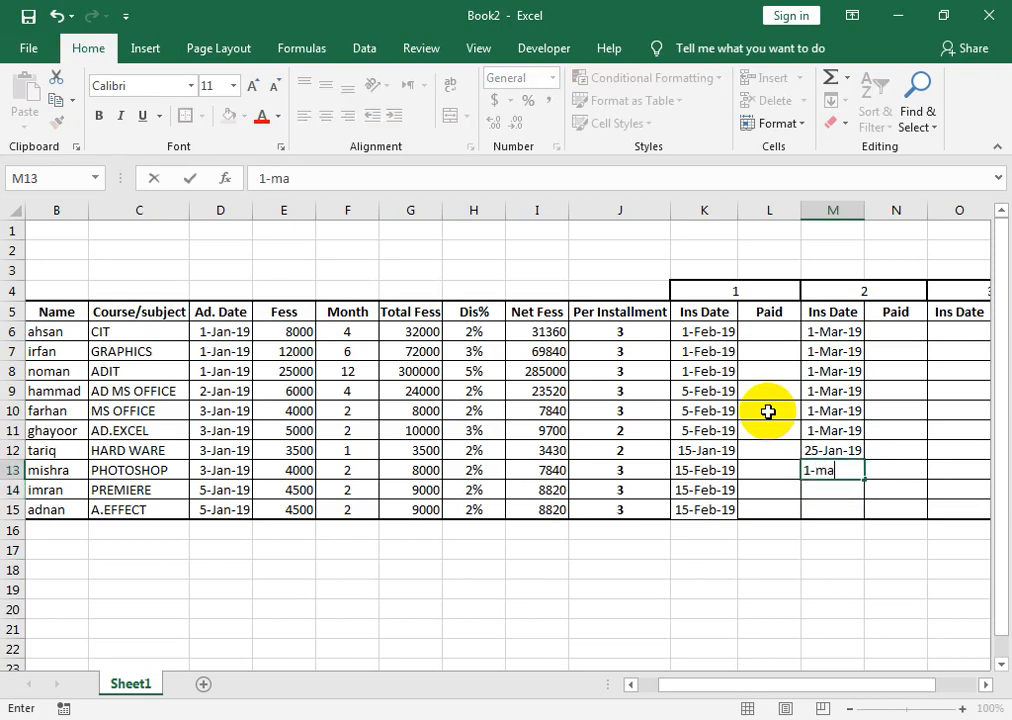
key(Return)
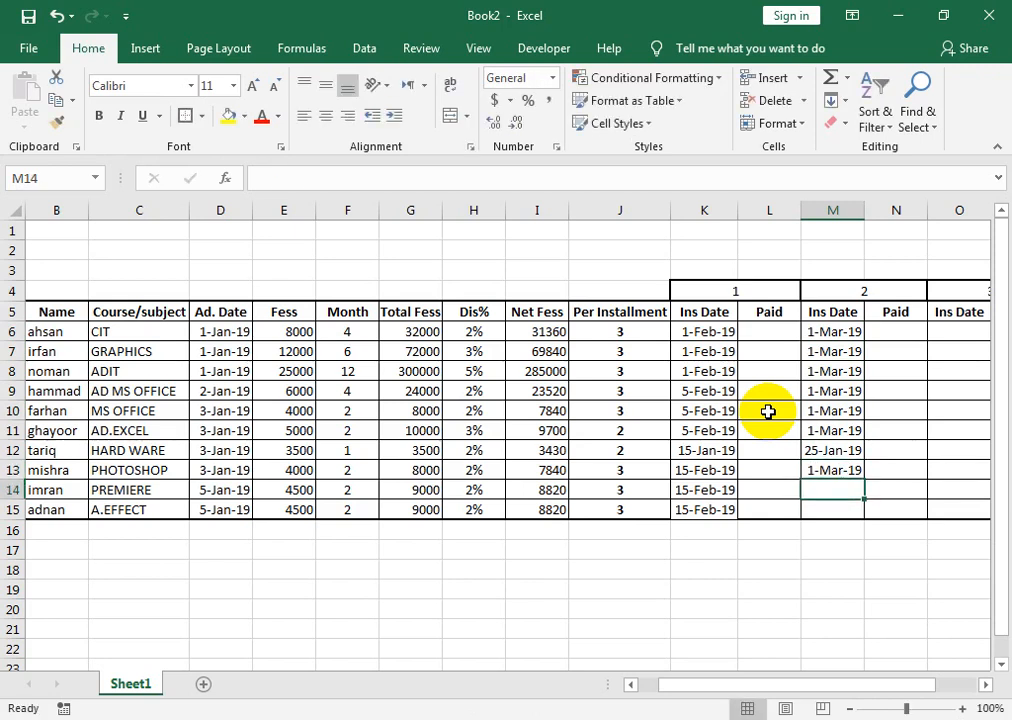
key(Up)
key(shift+Down)
key(shift+Down)
key(ctrl+d)
Enter 2-Apr-19 as the third installment date in O6 and fill it down through O15
key(Right)
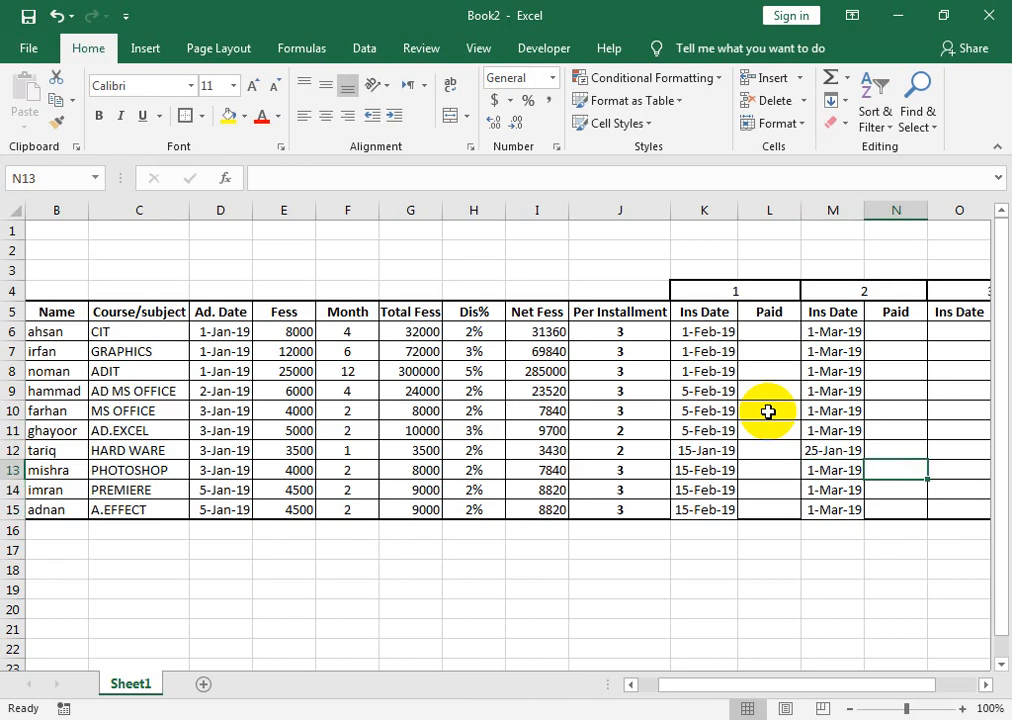
key(Right)
key(Up)
key(Up)
key(Up)
key(Up)
key(Up)
key(Up)
key(Up)
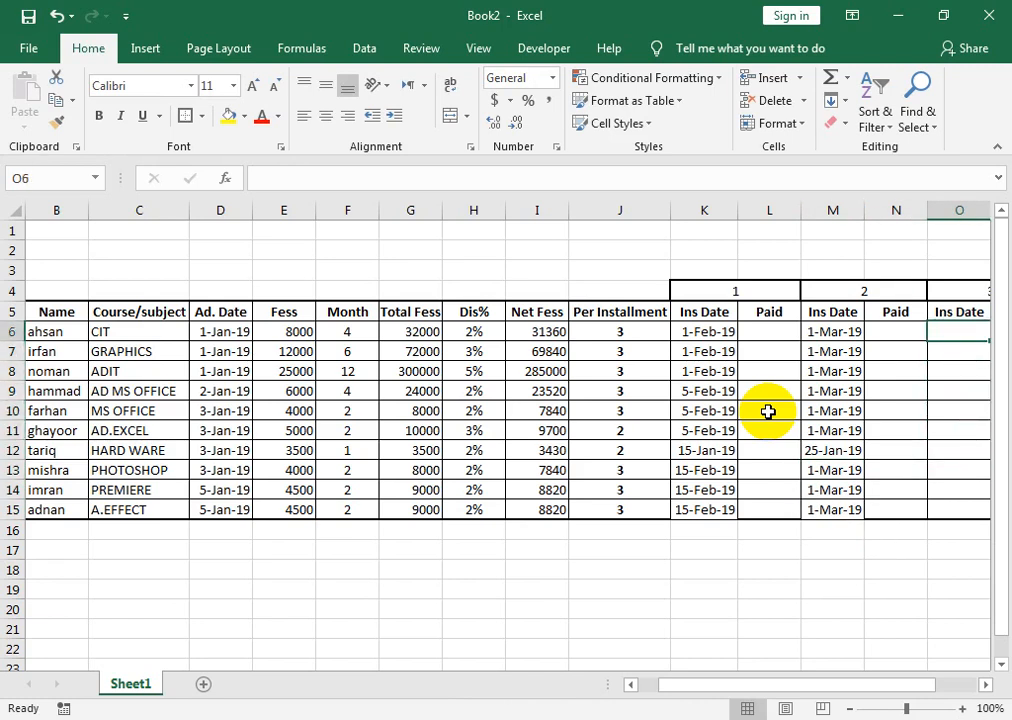
text(1)
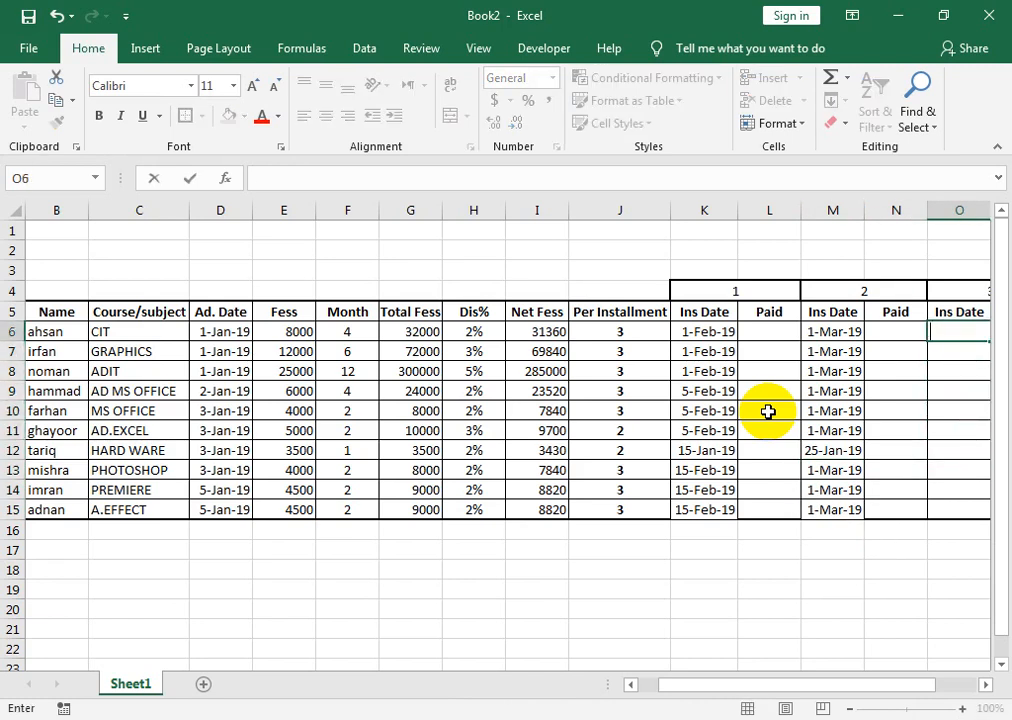
text(-apr-19)
key(Return)
key(Up)
key(shift+Down)
key(shift+Down)
key(shift+Down)
key(shift+Down)
key(shift+Down)
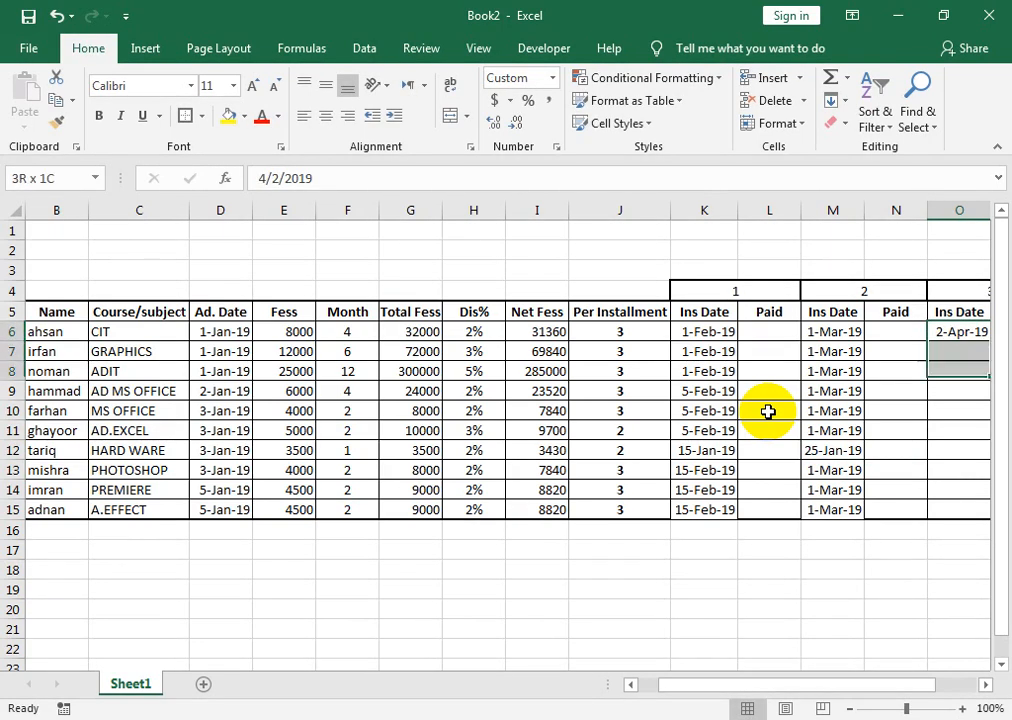
key(shift+Down)
key(shift+Down)
key(shift+Down)
key(shift+Down)
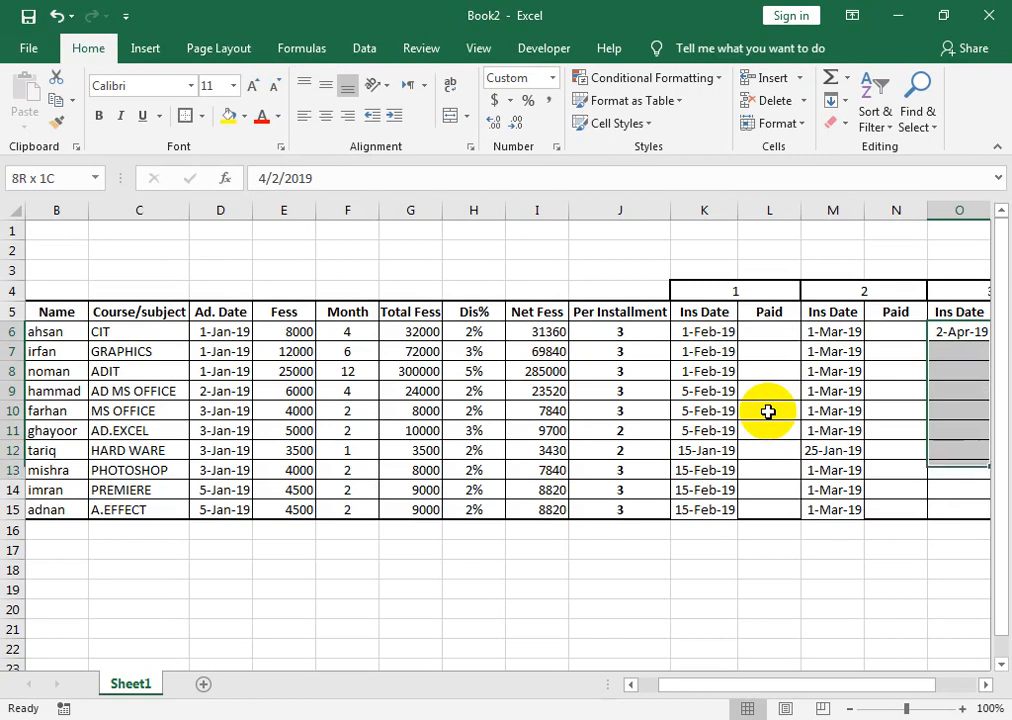
key(ctrl+d)
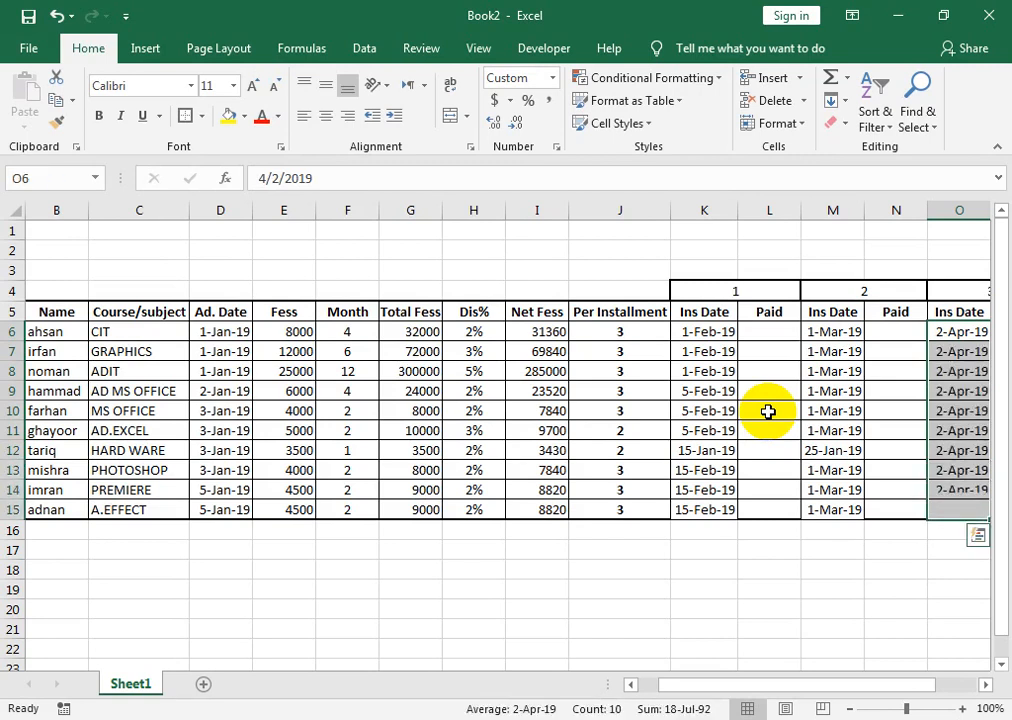
Clear the third installment dates in O12 and O11 for the HARD WARE and AD.EXCEL rows
key(Down)
key(Left)
key(Left)
key(Down)
key(Down)
key(Down)
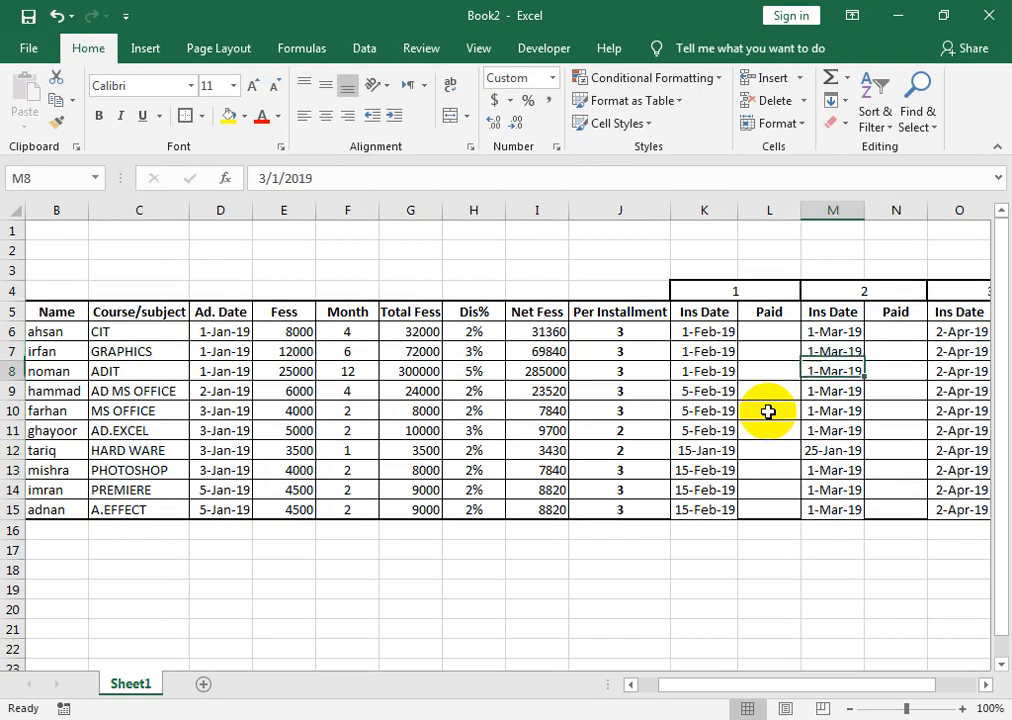
key(Down)
key(Down)
key(Left)
key(Right)
key(Right)
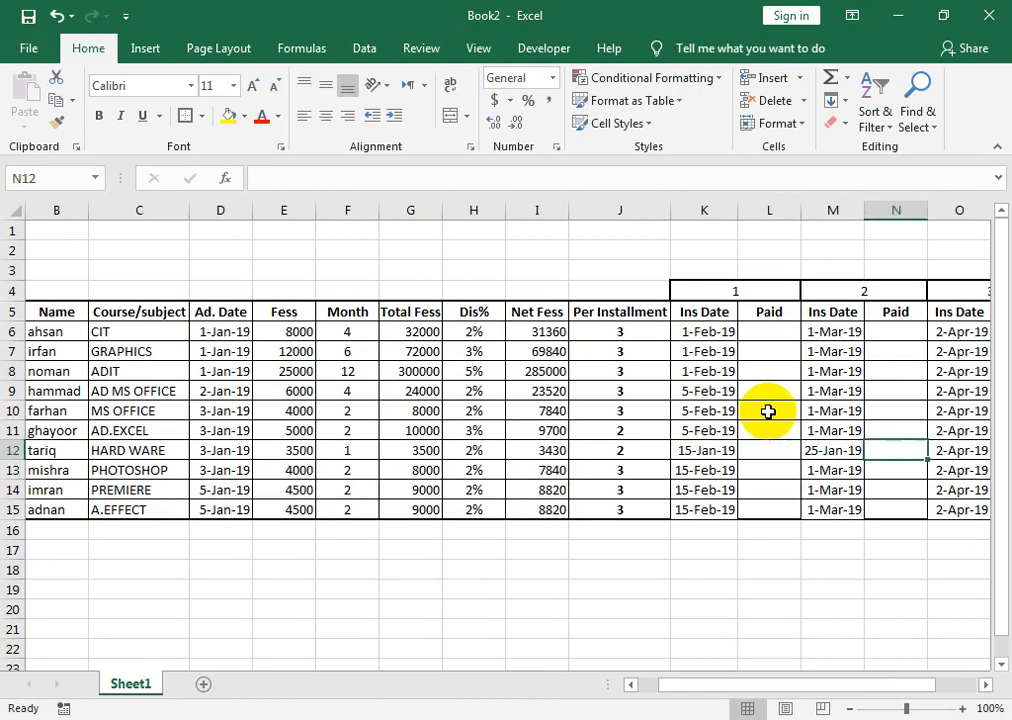
key(Right)
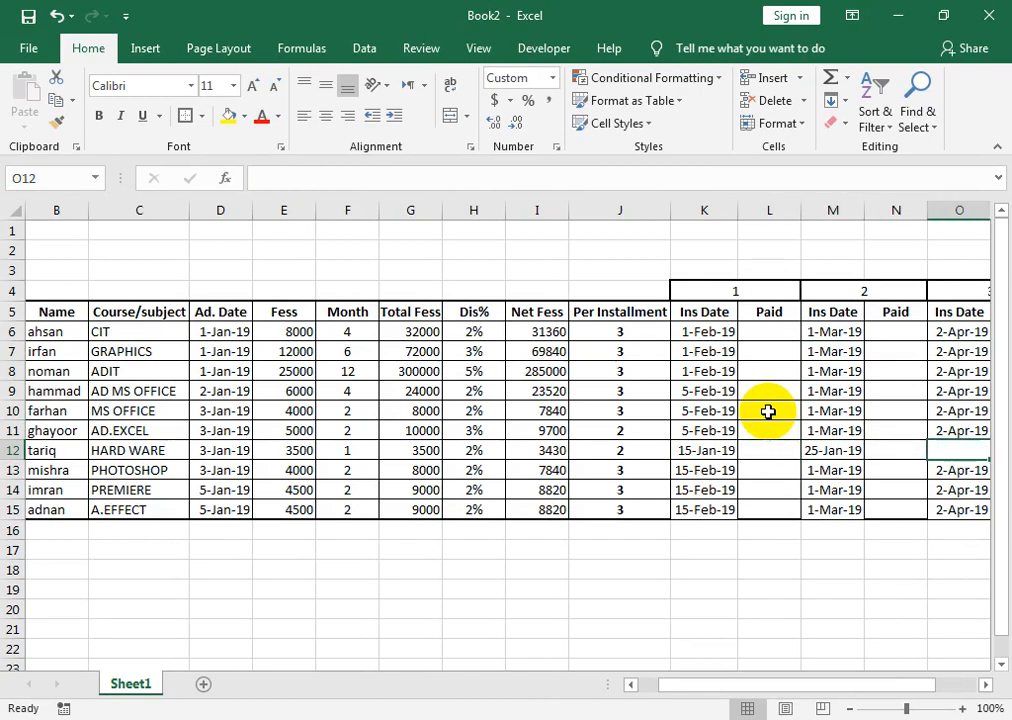
key(Up)
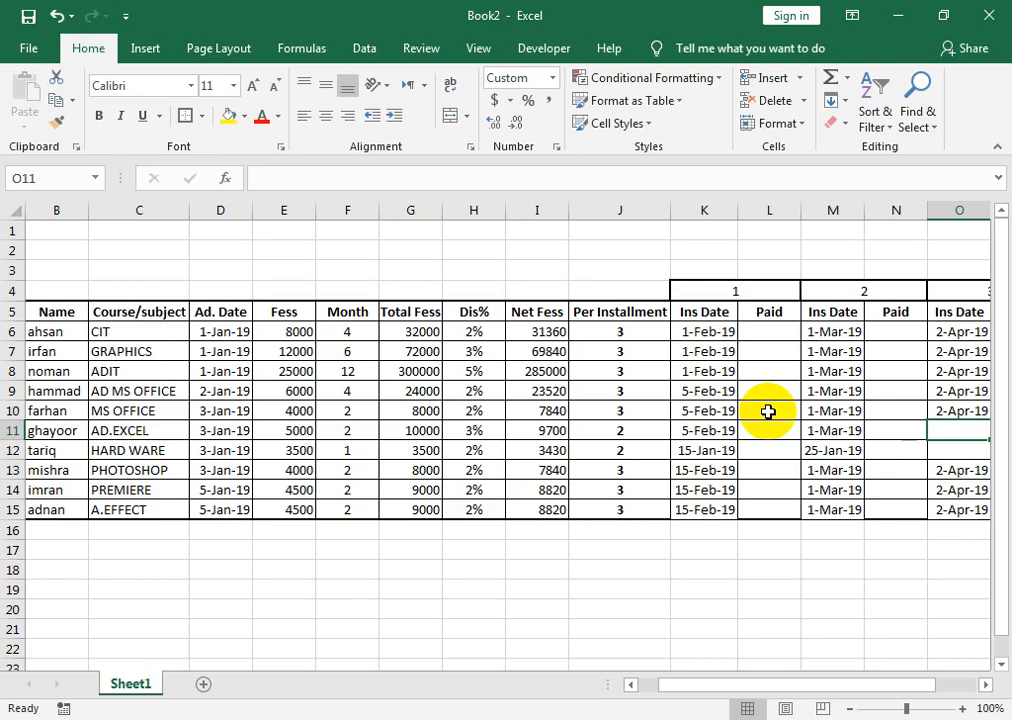
key(Left)
key(Left)
key(Left)
key(Left)
key(Left)
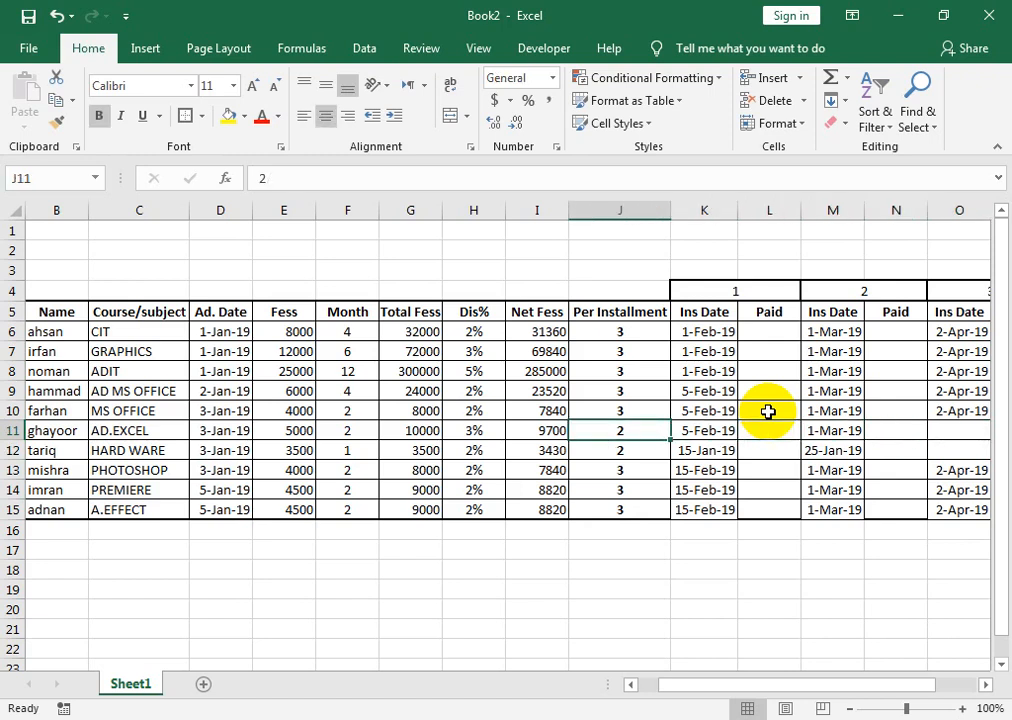
key(Right)
key(Up)
key(Up)
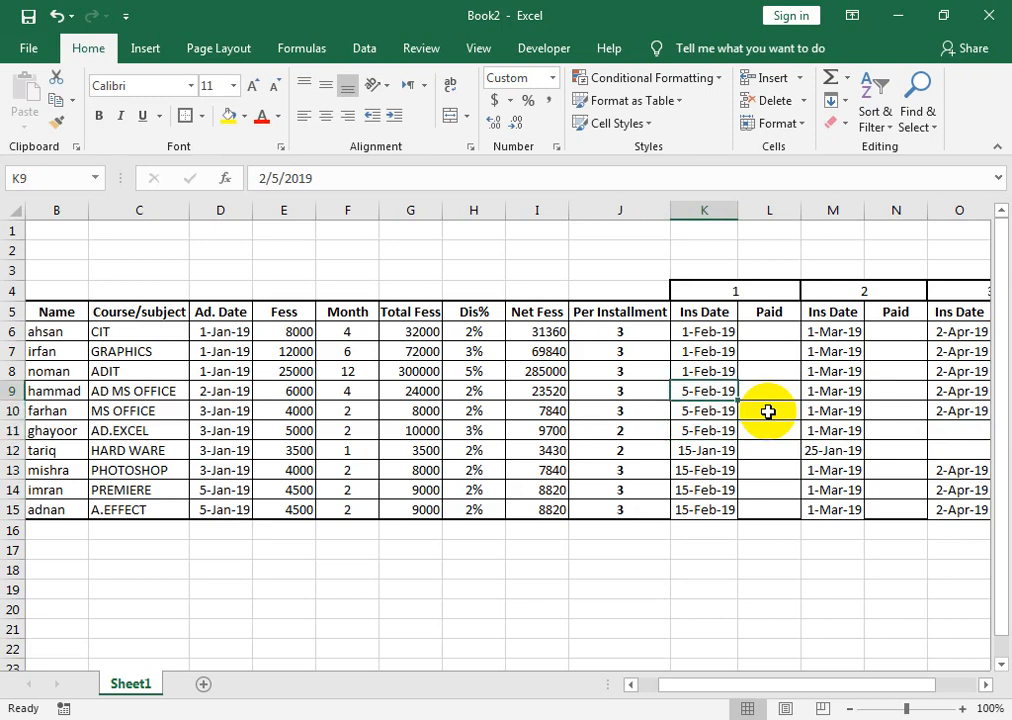
key(ctrl+z)
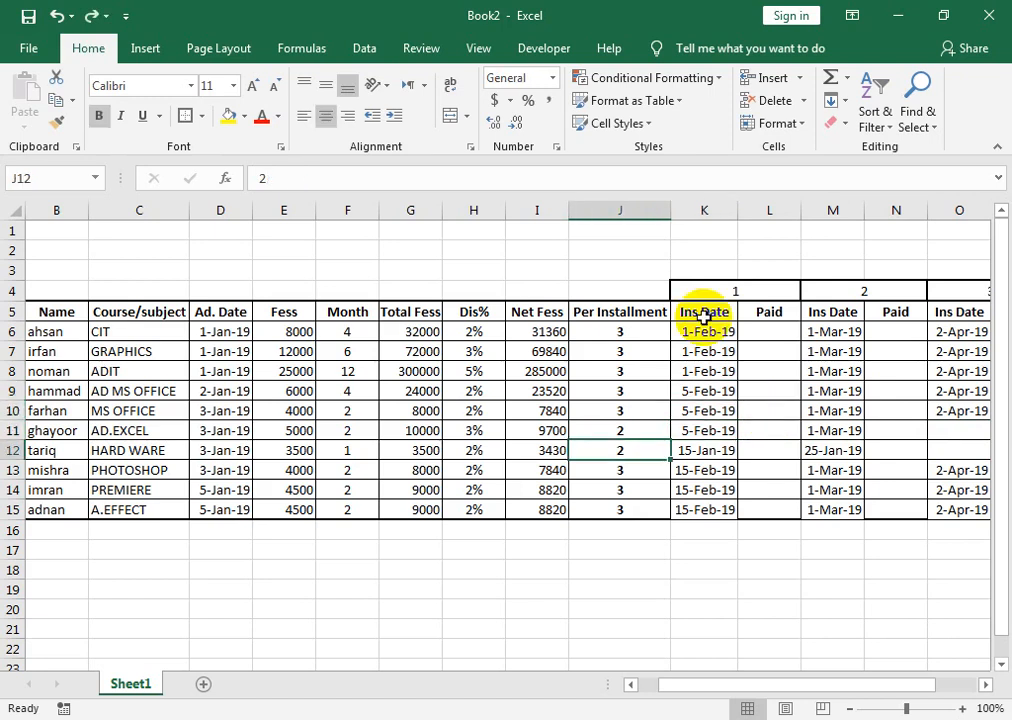
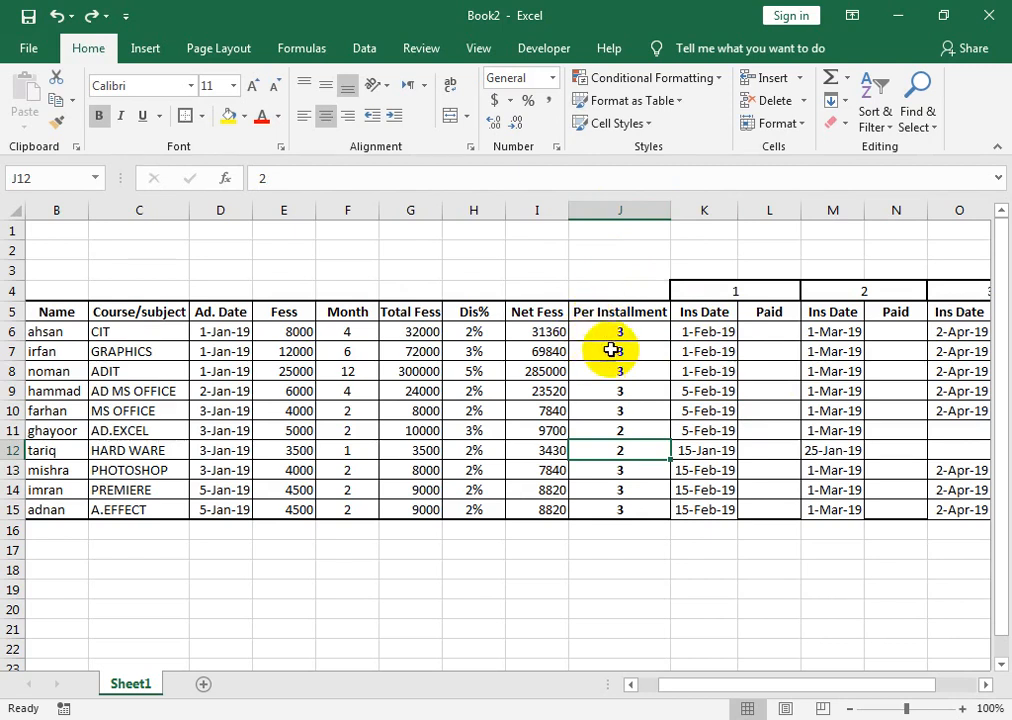
Try calculating the CIT row's per-installment amount in J6 with the formula =I6/3
click(621, 333)
text(=)
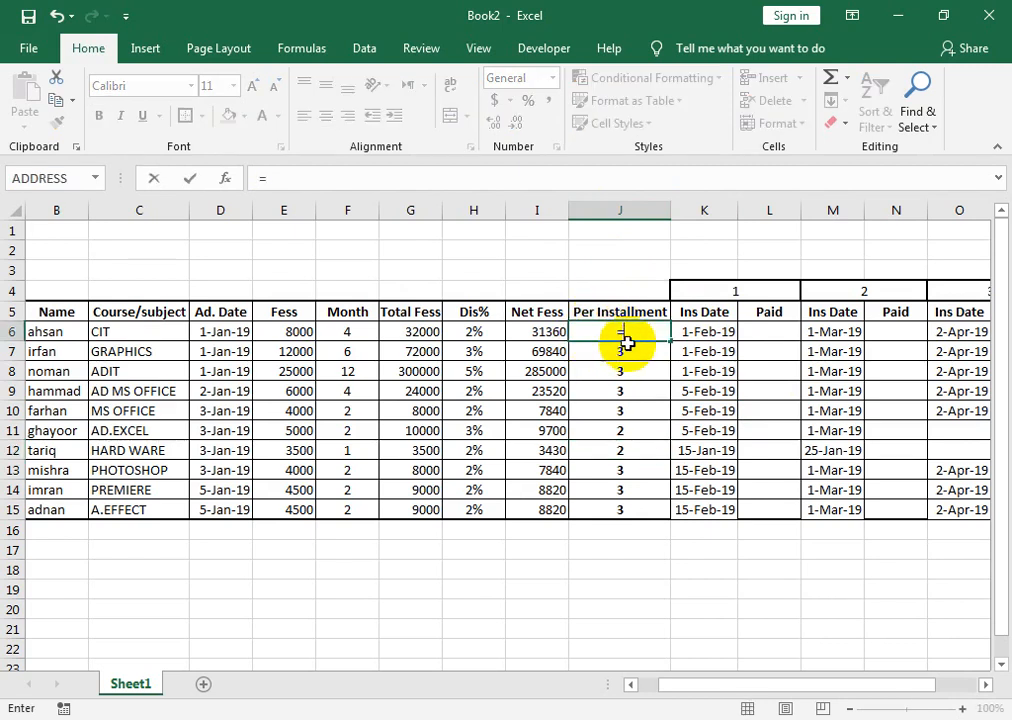
key(Left)
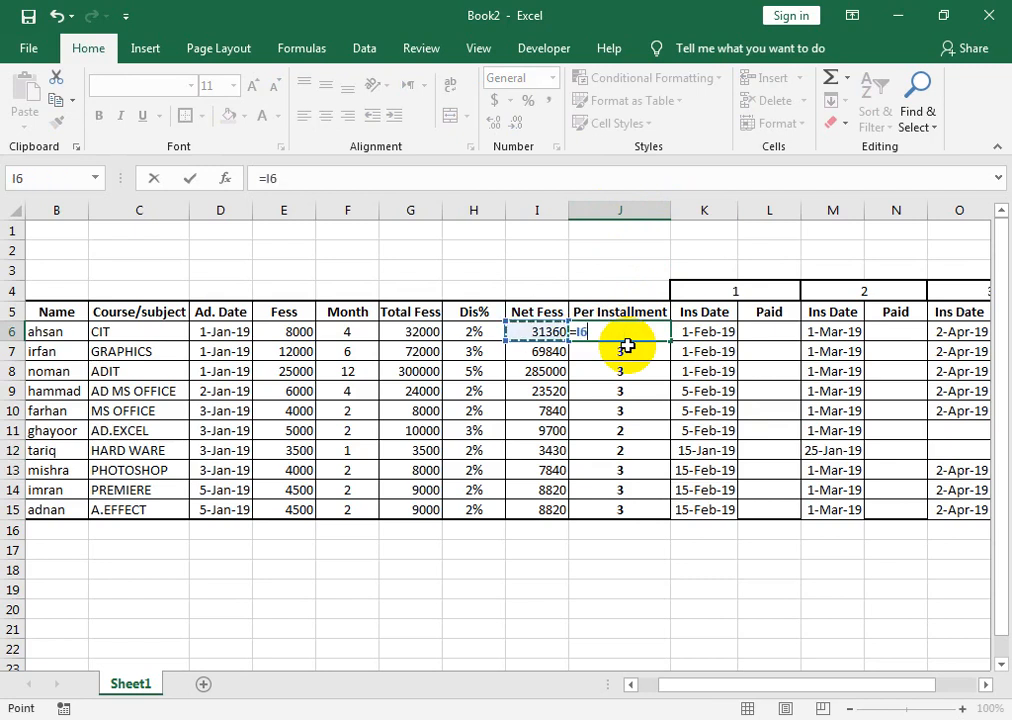
text(/3)
key(Return)
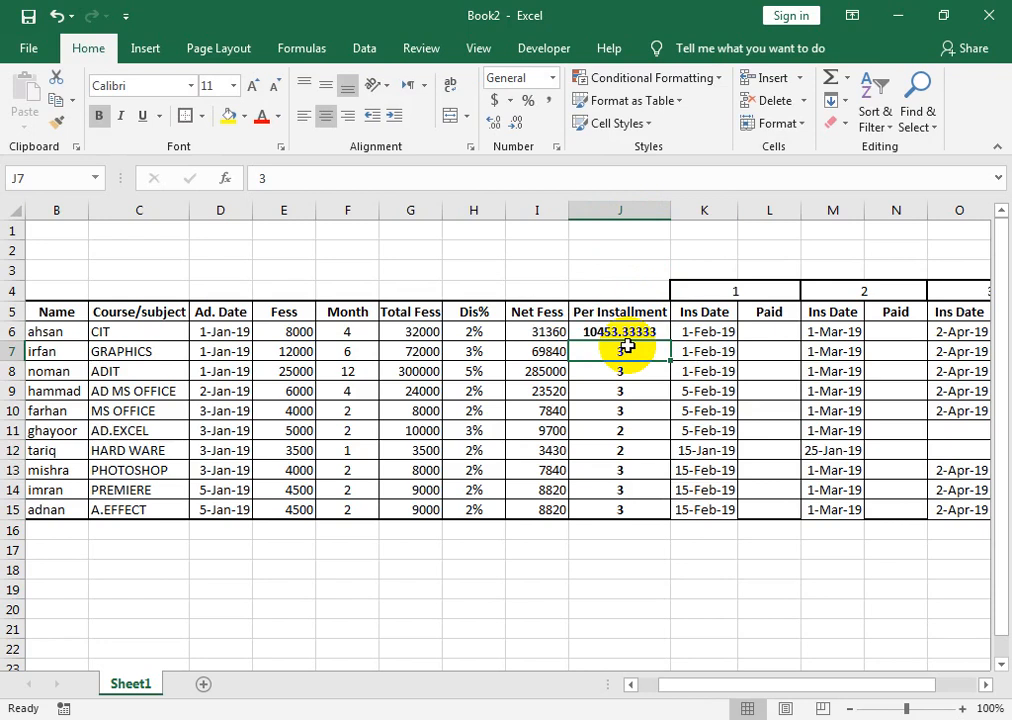
Undo the division formula in the CIT row's Per Installment cell
key(Right)
key(Right)
key(Up)
key(Right)
key(Right)
key(Right)
key(Right)
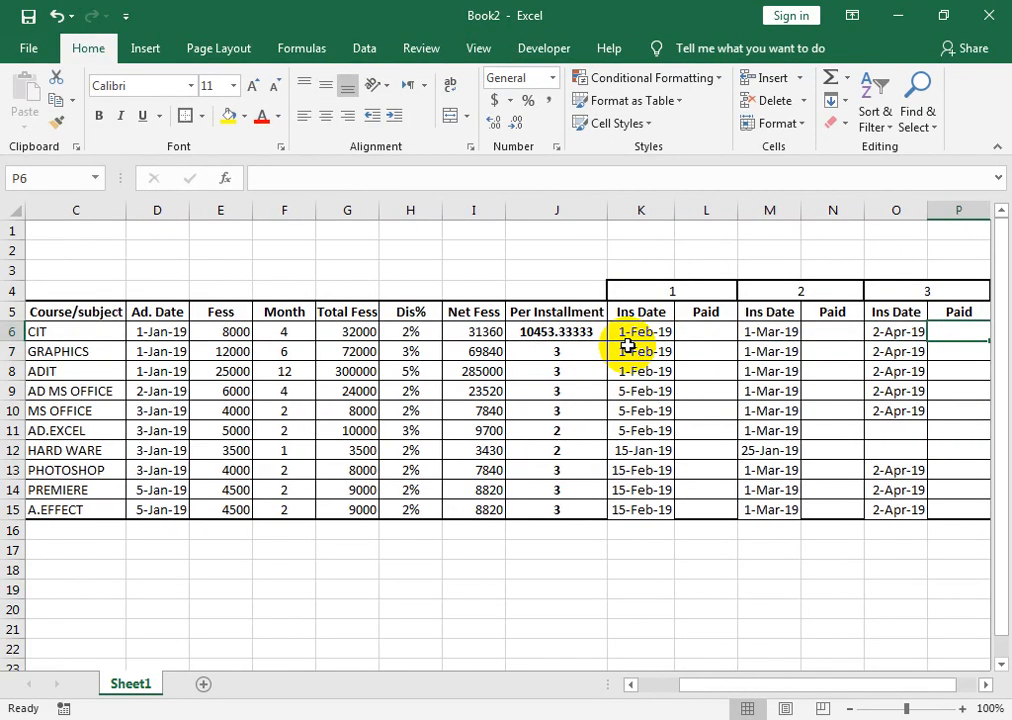
key(Left)
key(Left)
key(Left)
key(Left)
key(Left)
key(Left)
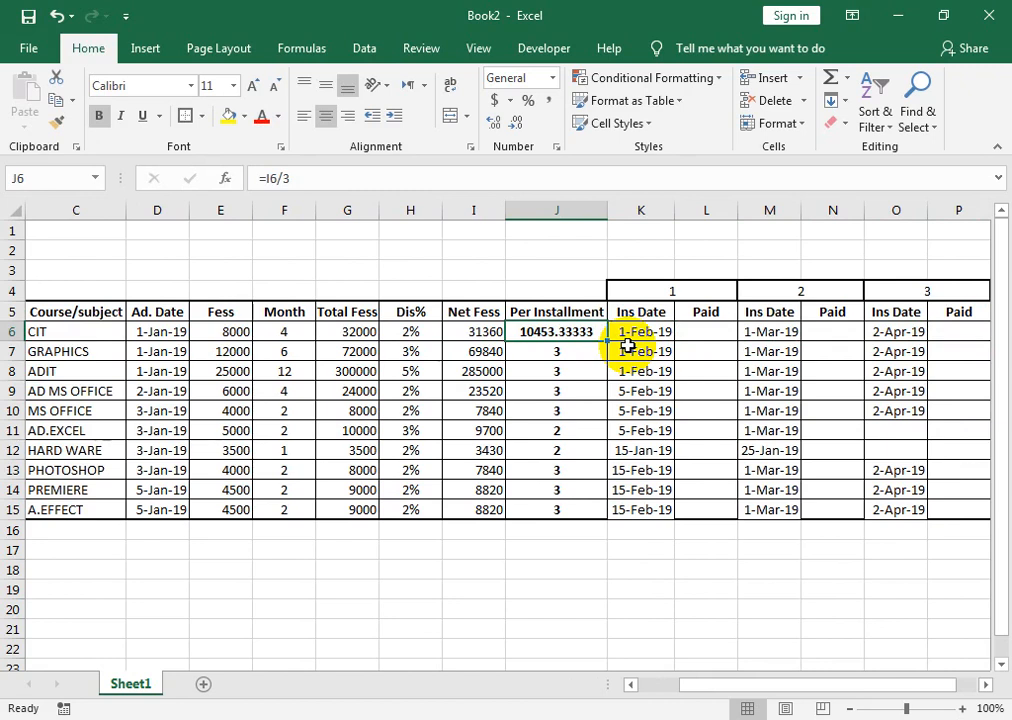
key(ctrl+z)
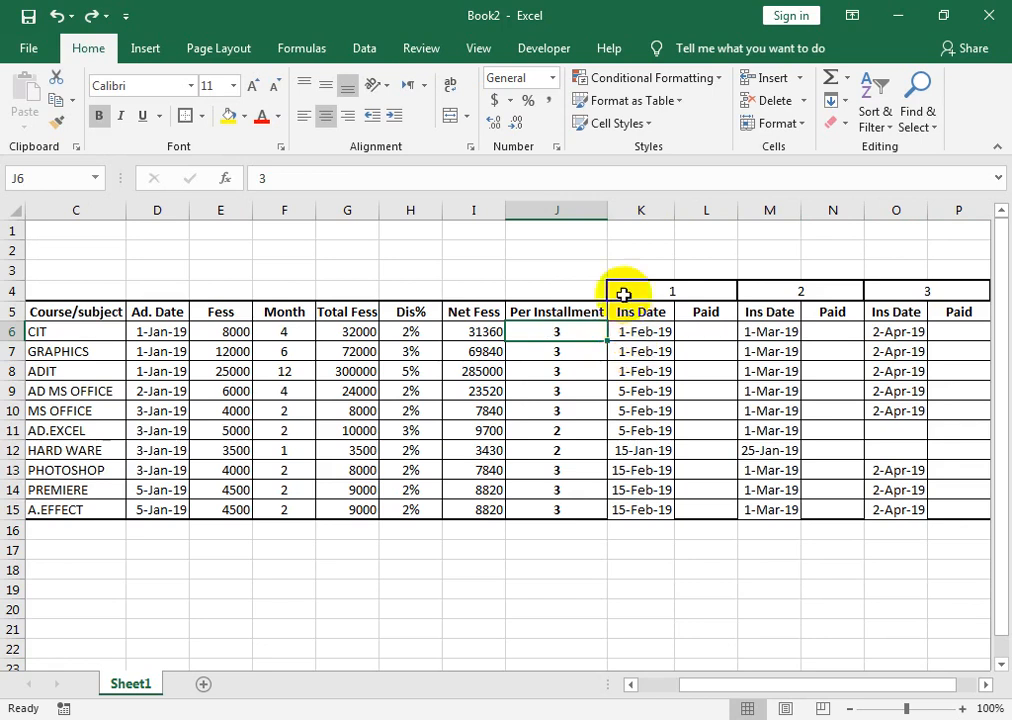
Insert a new column before Per Installment, enter the heading Installment in J5, and fit the column width to it
right_click(579, 209)
click(628, 345)
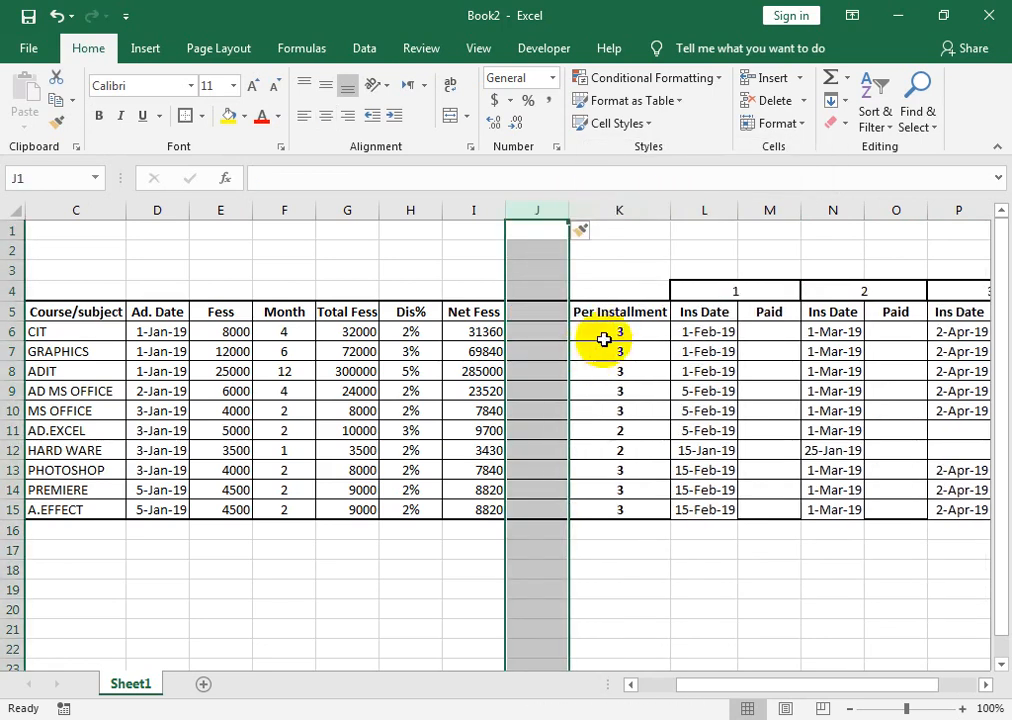
click(614, 314)
click(537, 317)
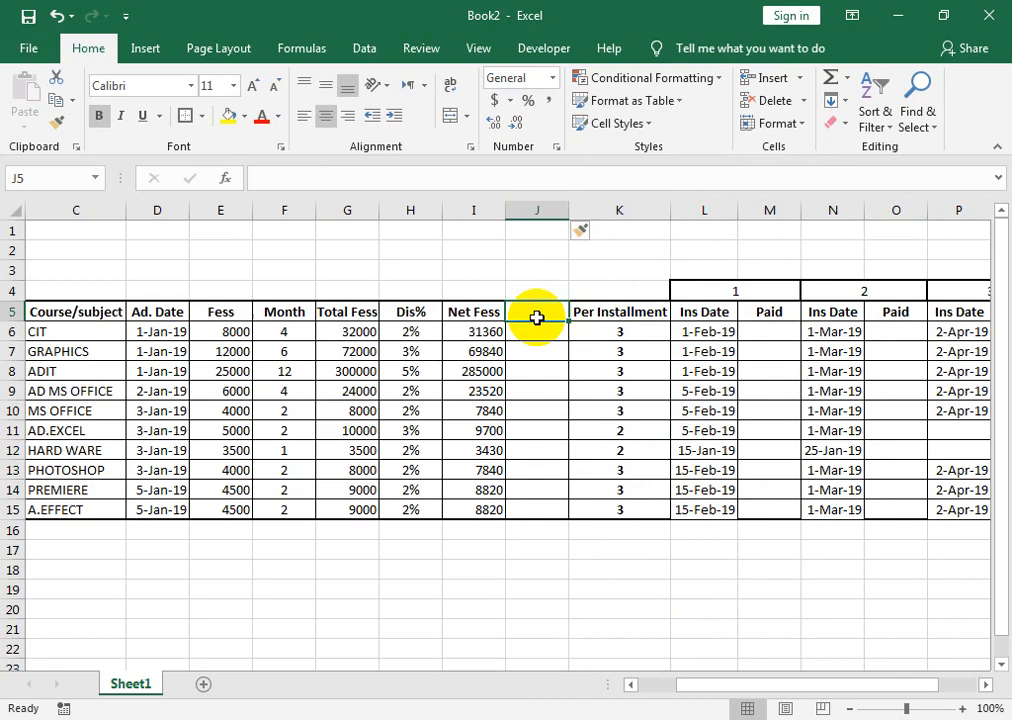
text(i)
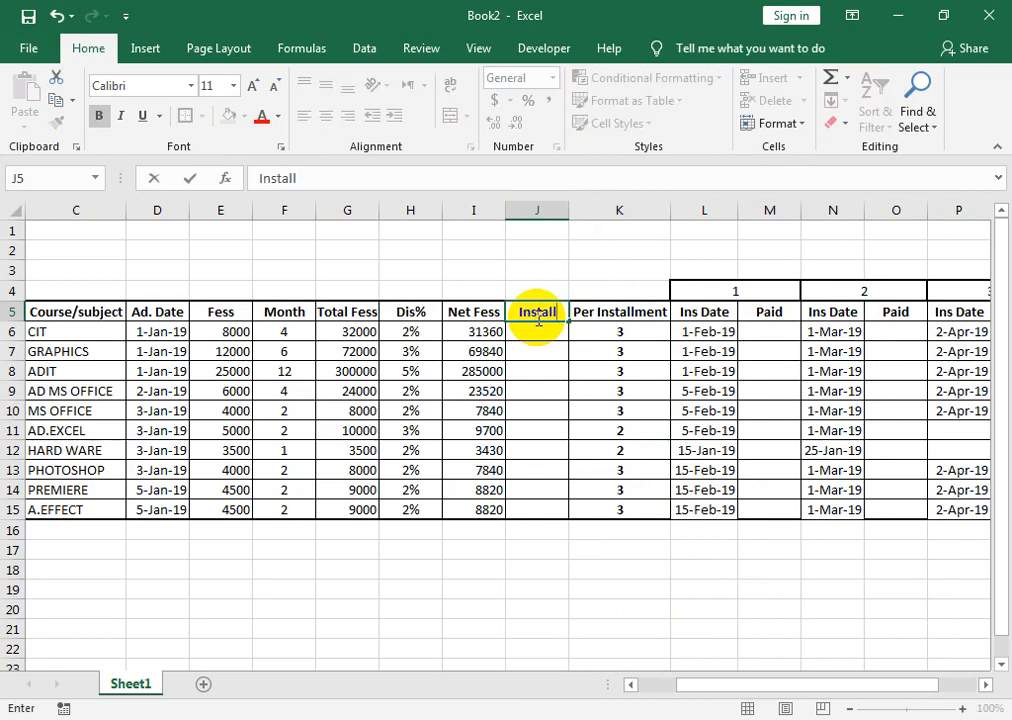
text(nstallment)
key(Return)
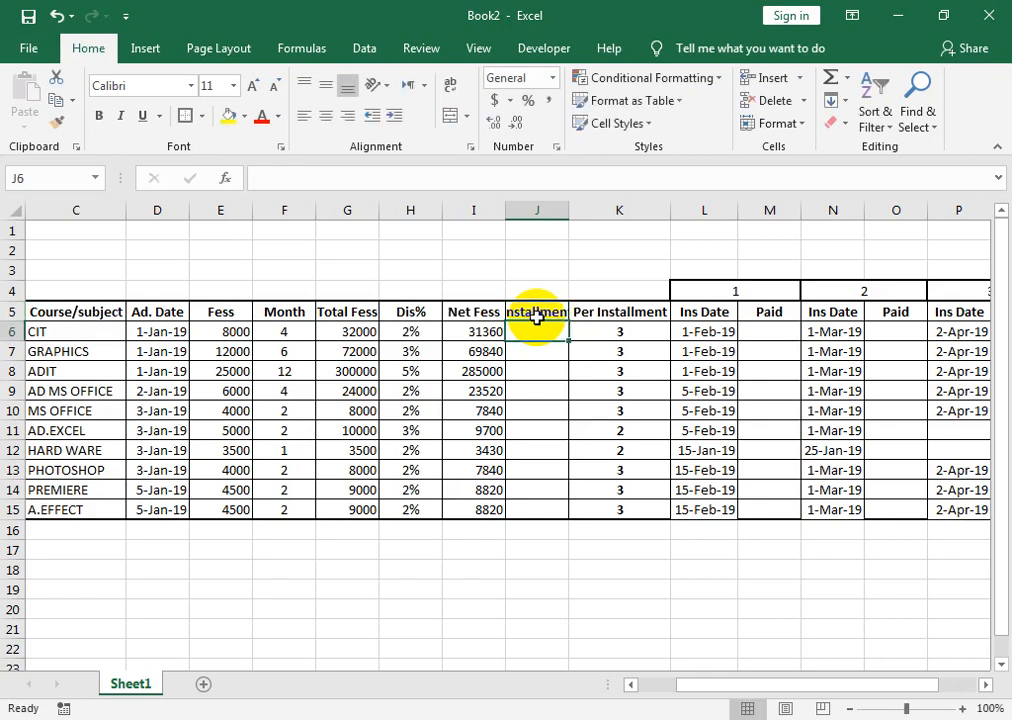
double_click(571, 214)
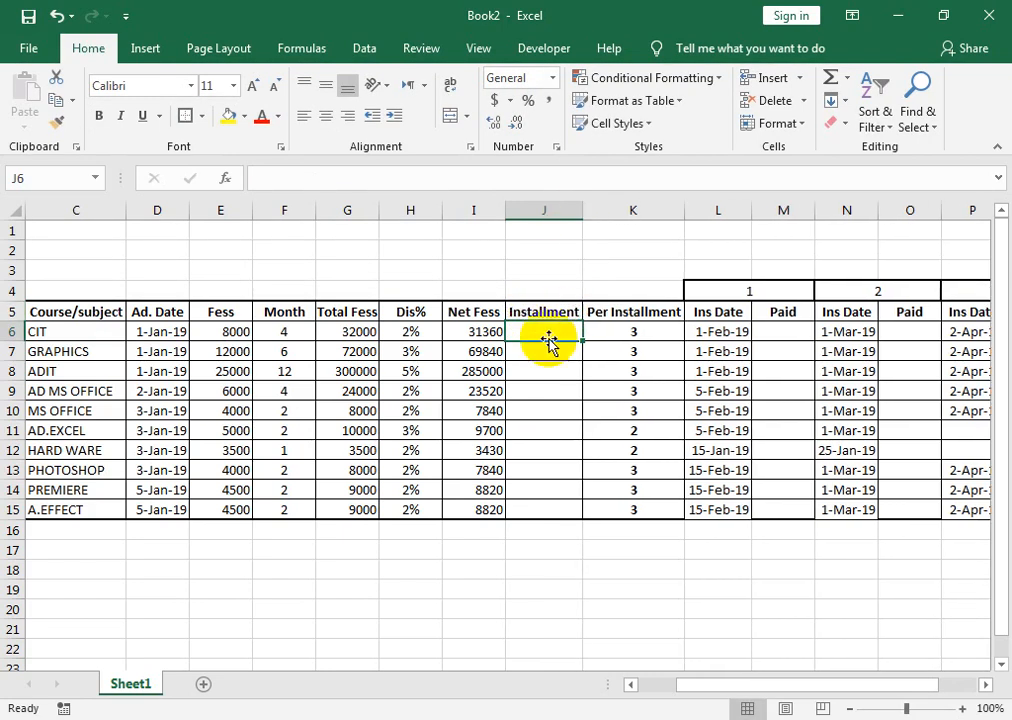
text(=)
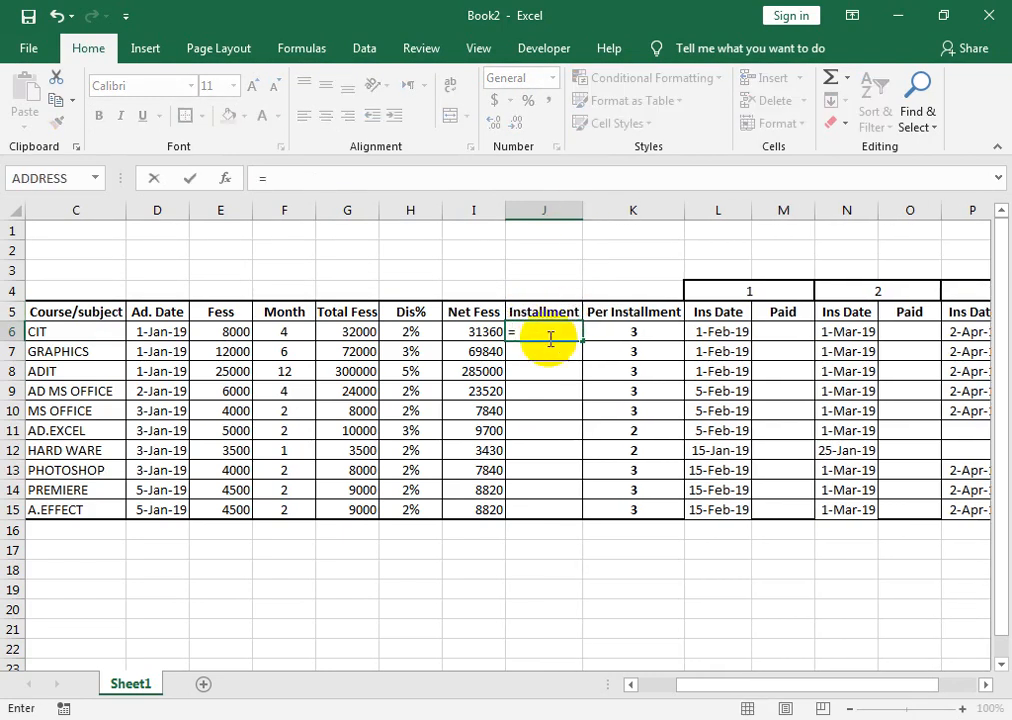
key(Escape)
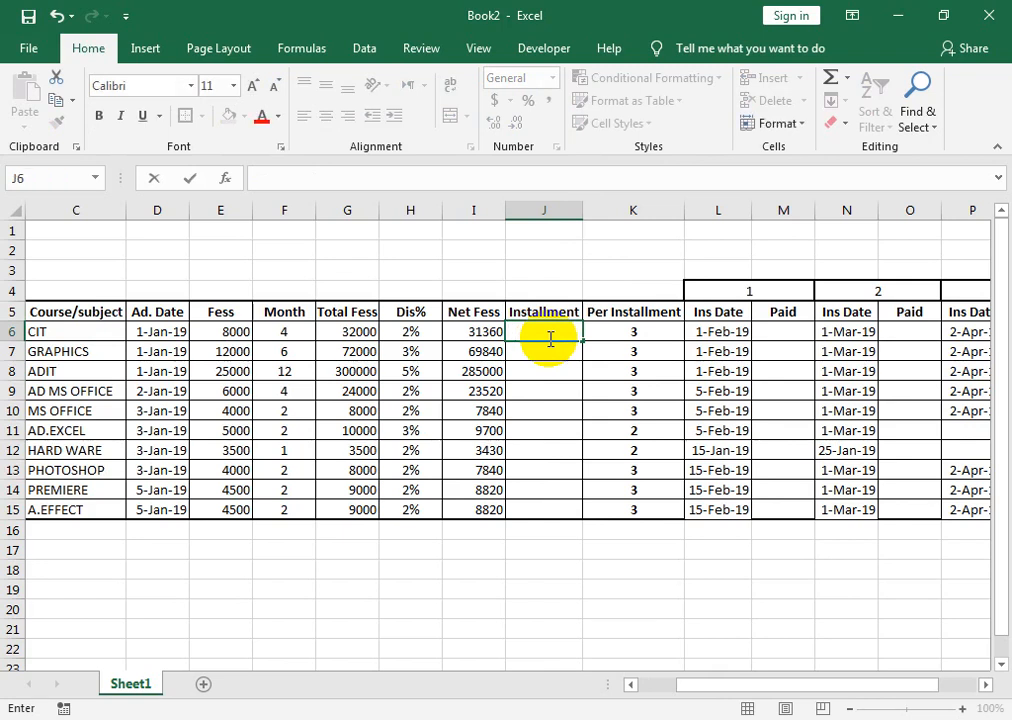
key(Tab)
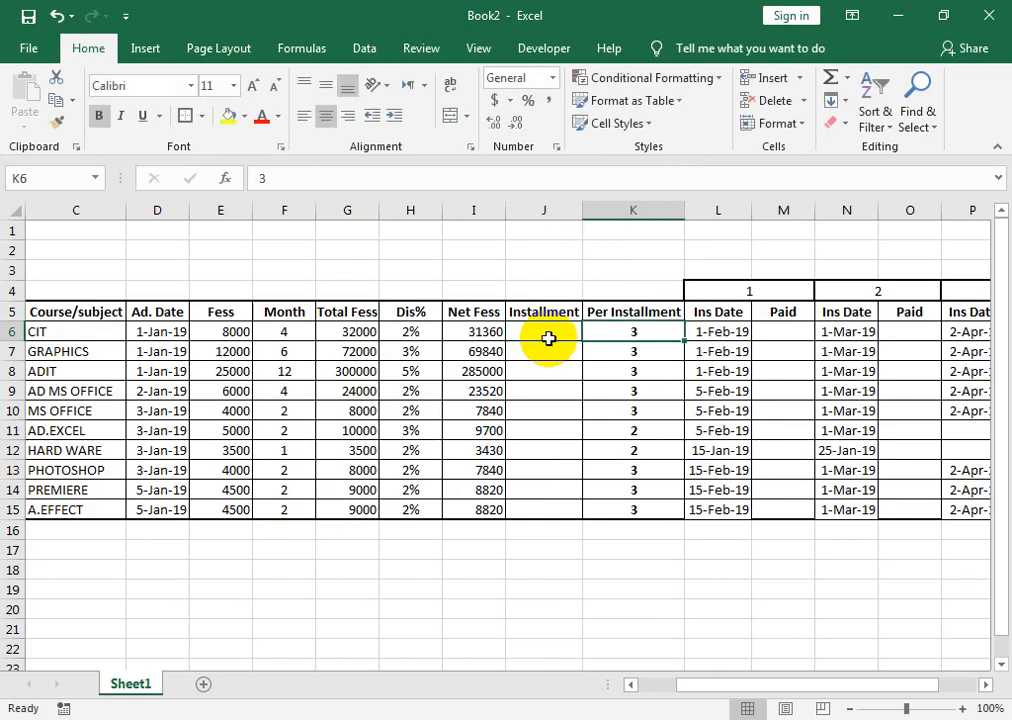
Move the installment counts from K6:K15 into J6:J15 and apply all borders to the emptied K6:K15 cells
drag(641, 338, 655, 503)
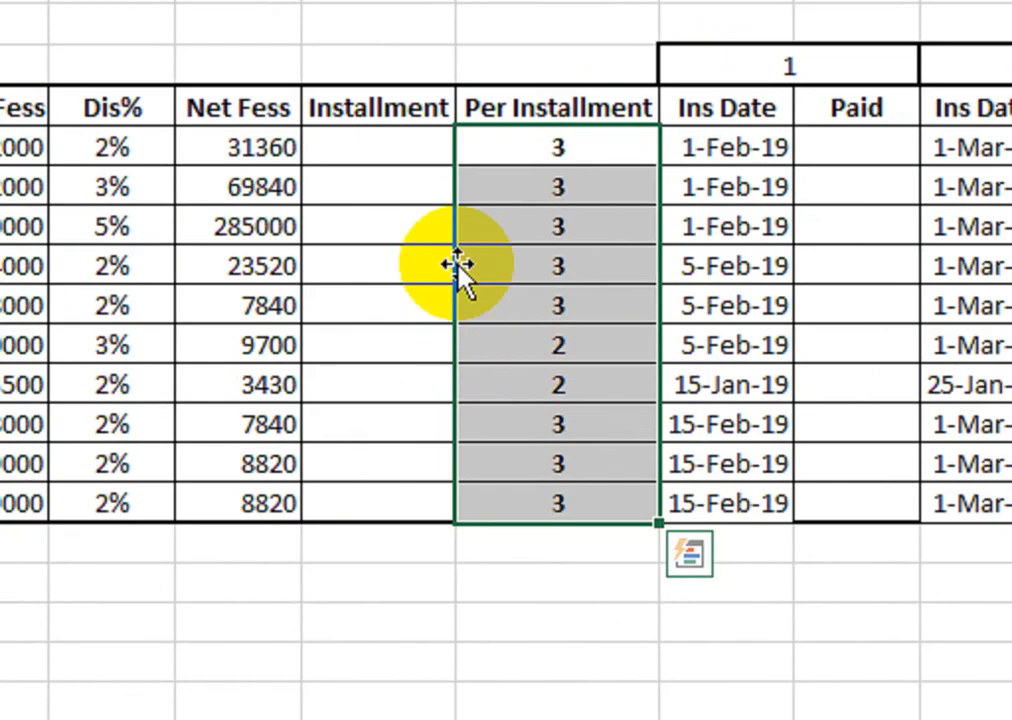
drag(457, 263, 391, 265)
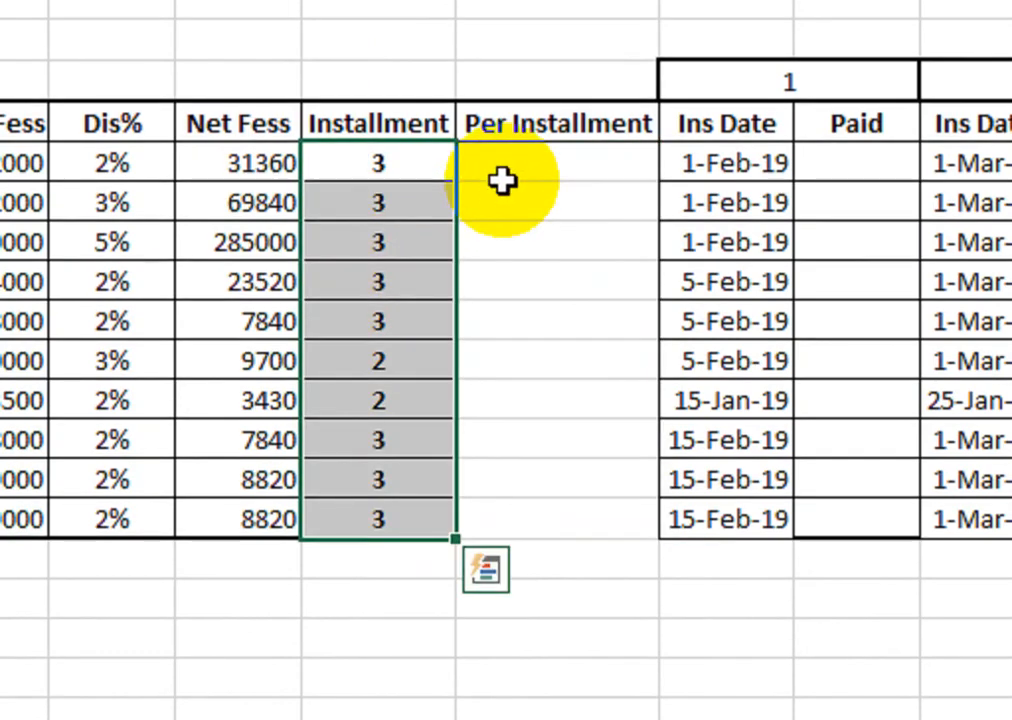
drag(502, 180, 542, 521)
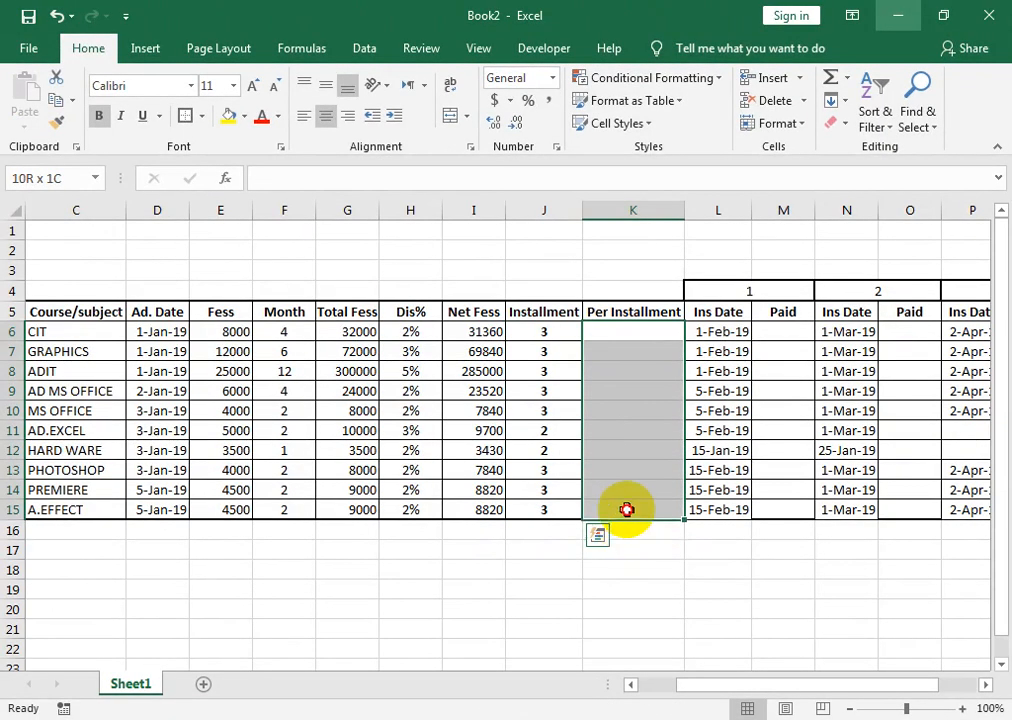
click(201, 116)
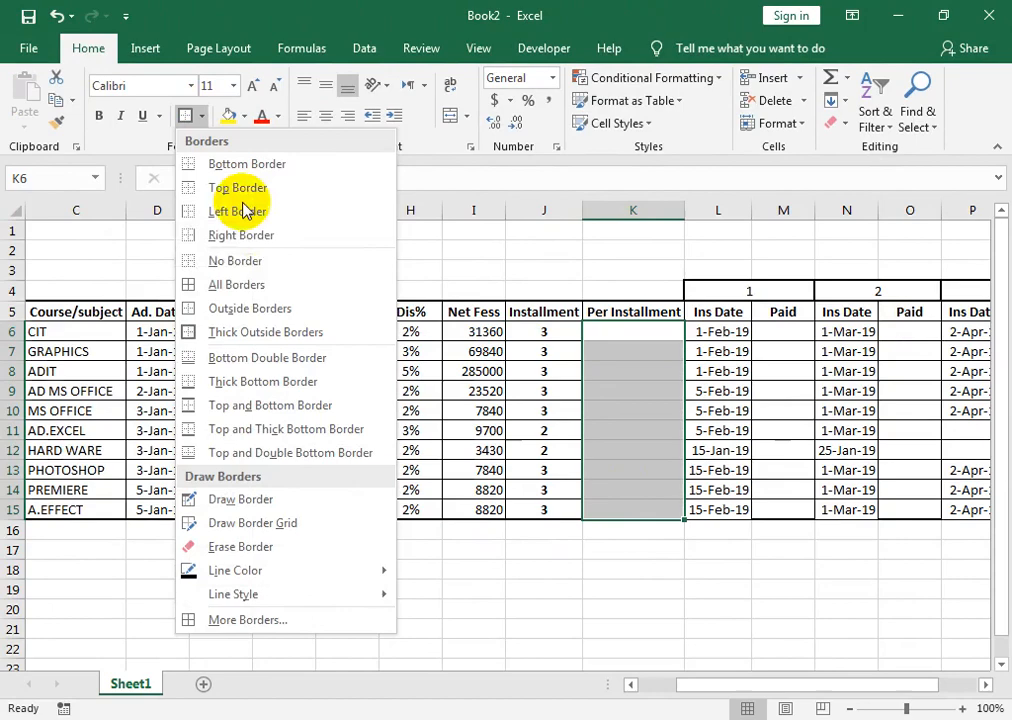
click(259, 287)
click(531, 348)
Calculate the CIT row's per-installment amount in K6 with =I6/J6 and fill the formula down through K15
click(621, 337)
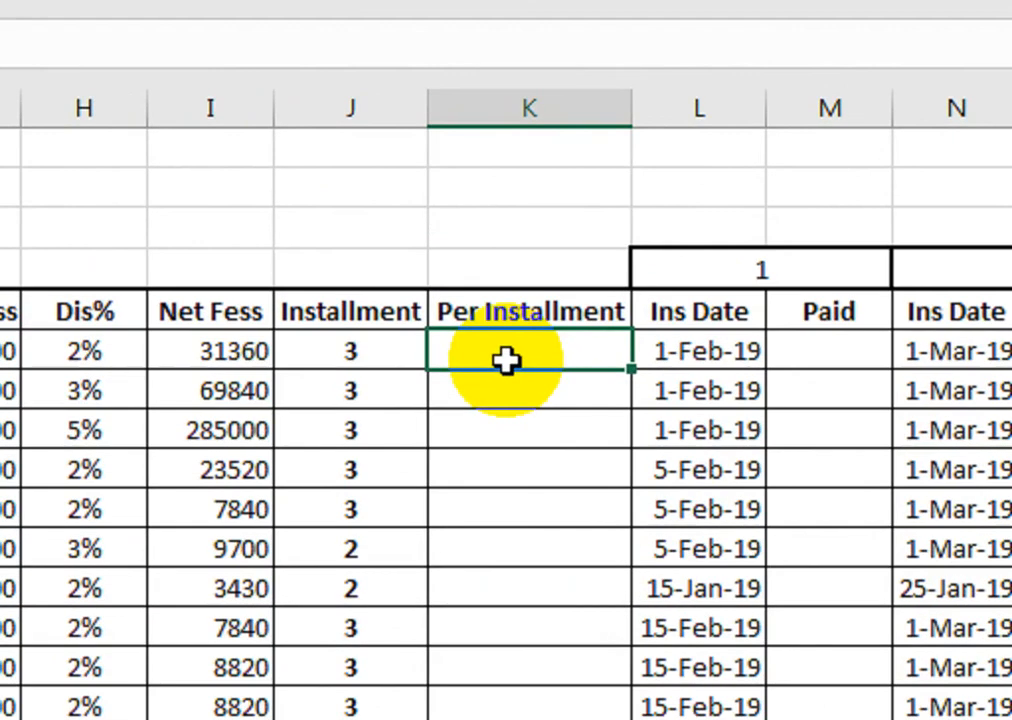
text(=)
click(240, 351)
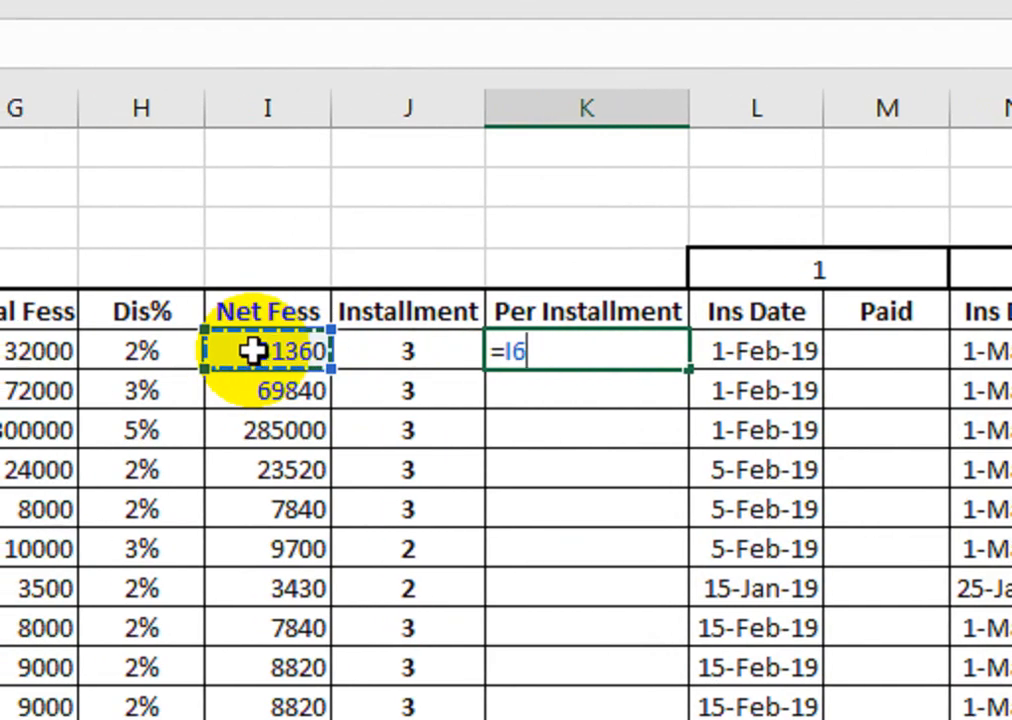
text(/)
key(Left)
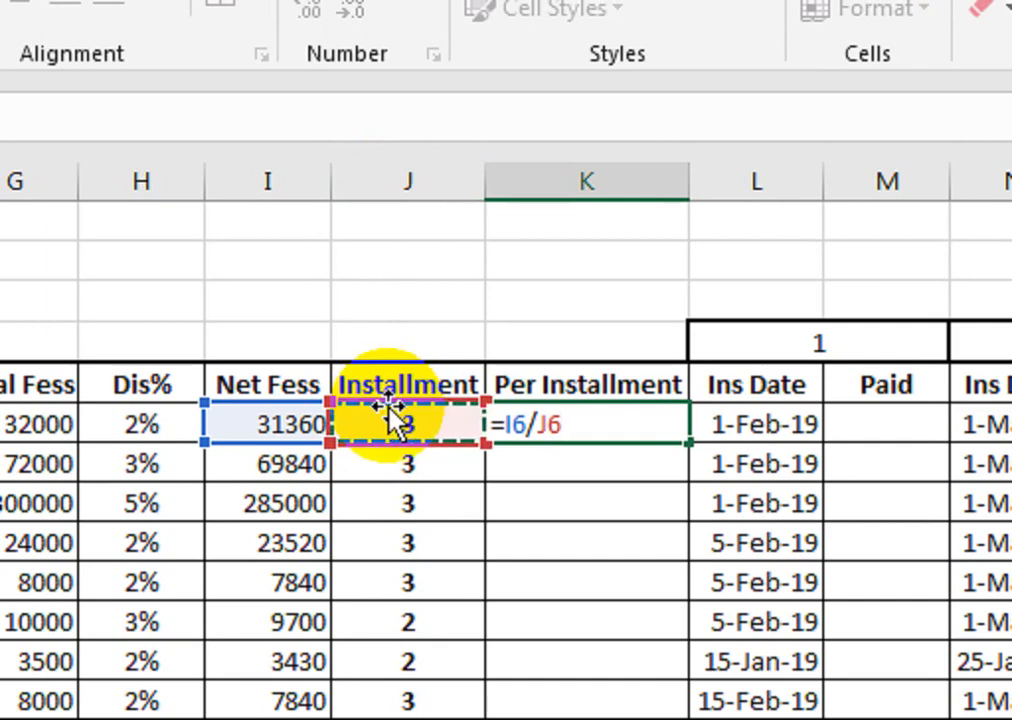
key(Return)
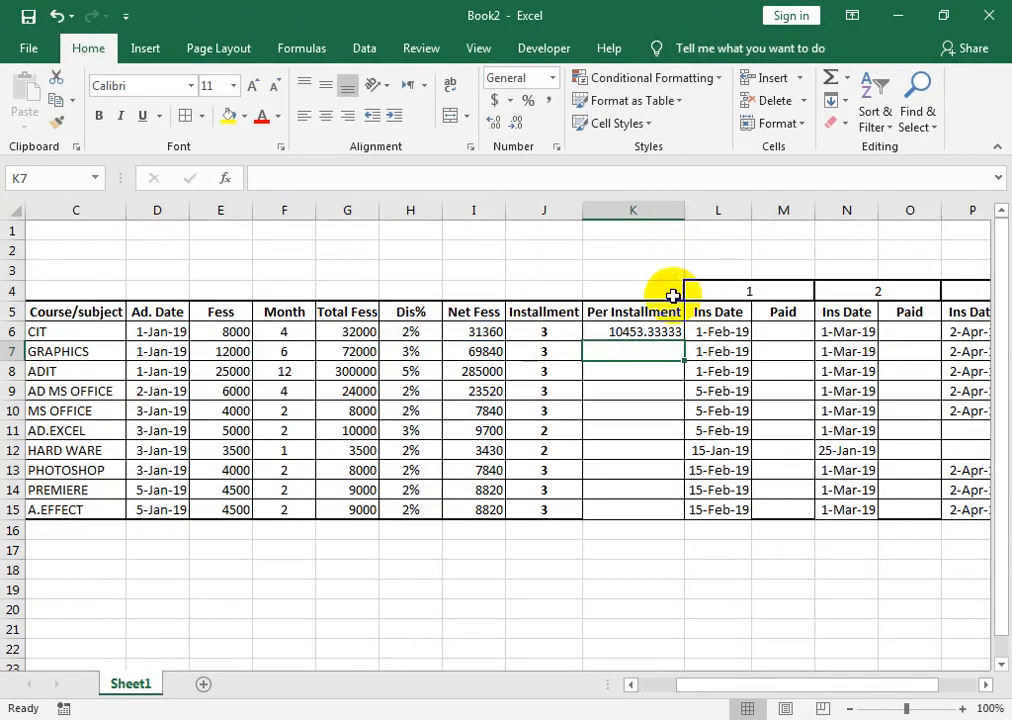
click(668, 333)
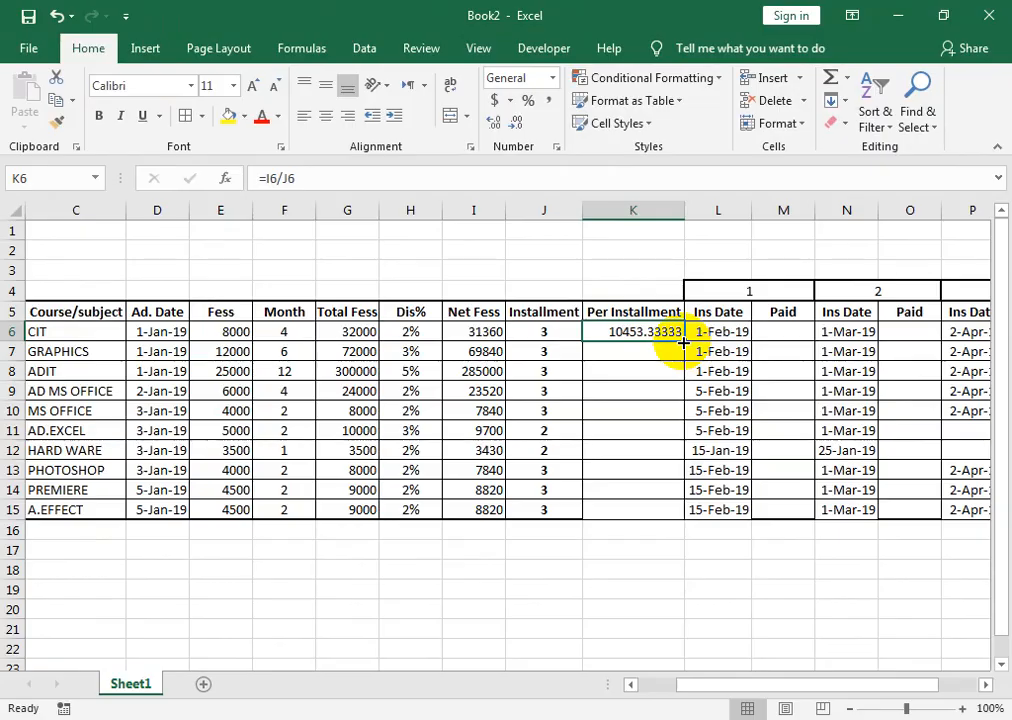
drag(510, 364, 510, 693)
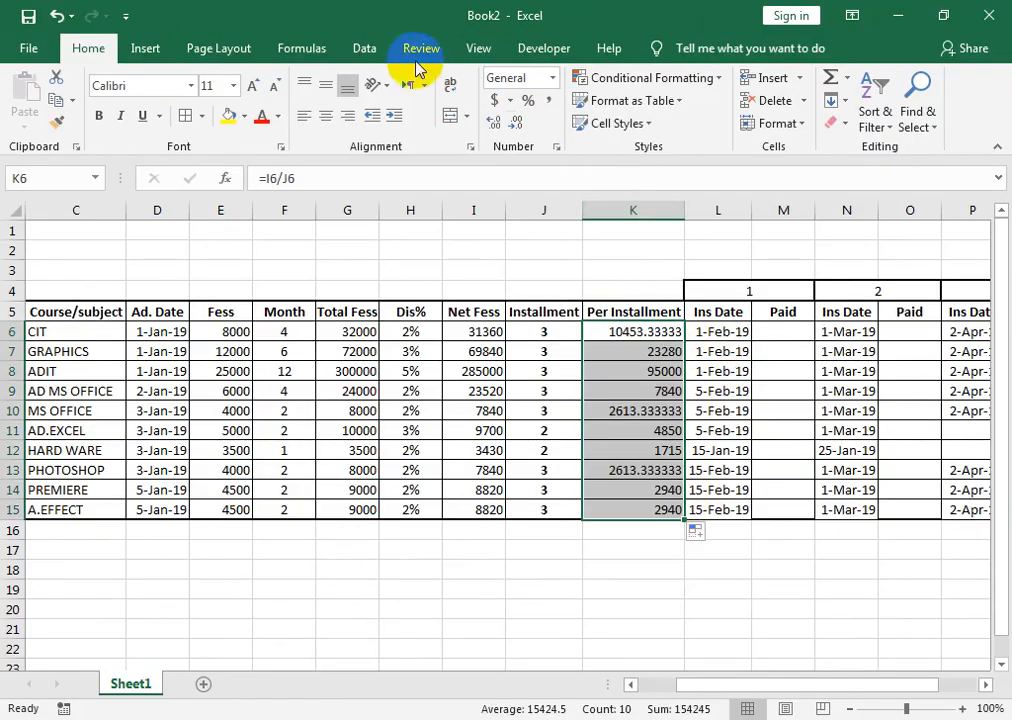
Centre the per-installment amounts in K6:K15 and show them with two decimal places
click(697, 368)
drag(672, 332, 637, 514)
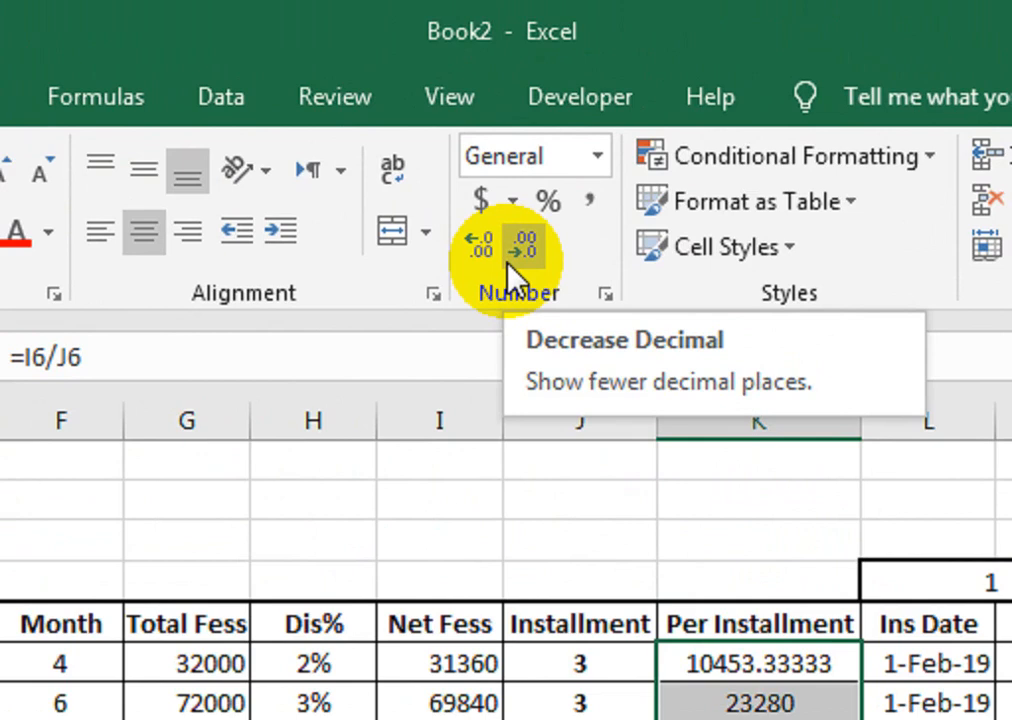
click(507, 131)
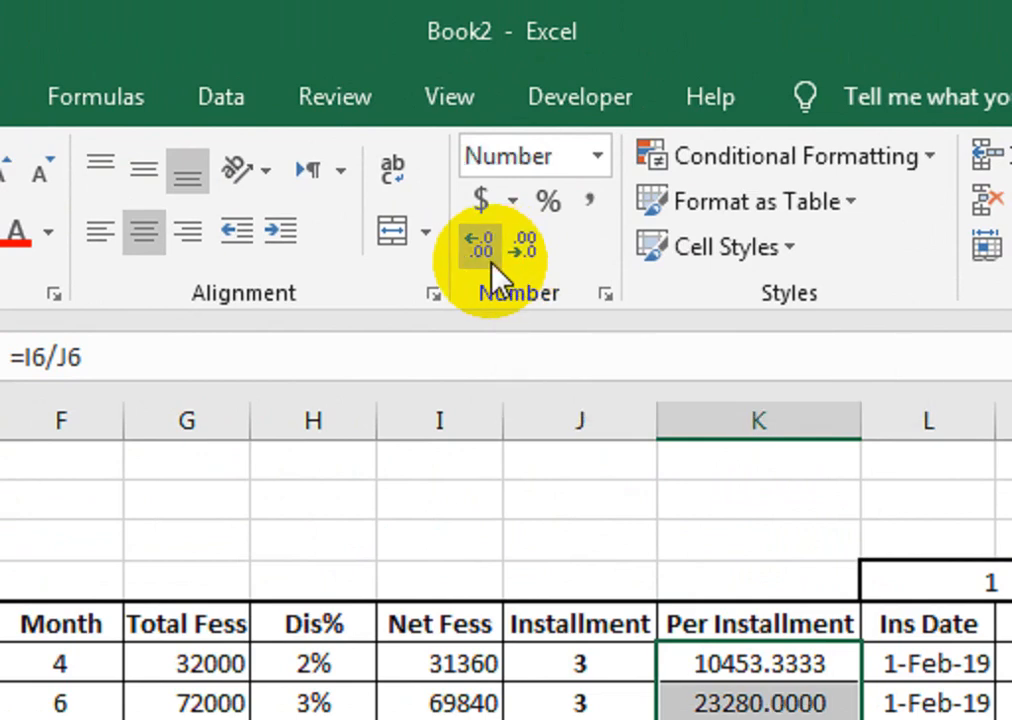
click(484, 258)
double_click(486, 260)
click(517, 268)
double_click(517, 268)
double_click(517, 268)
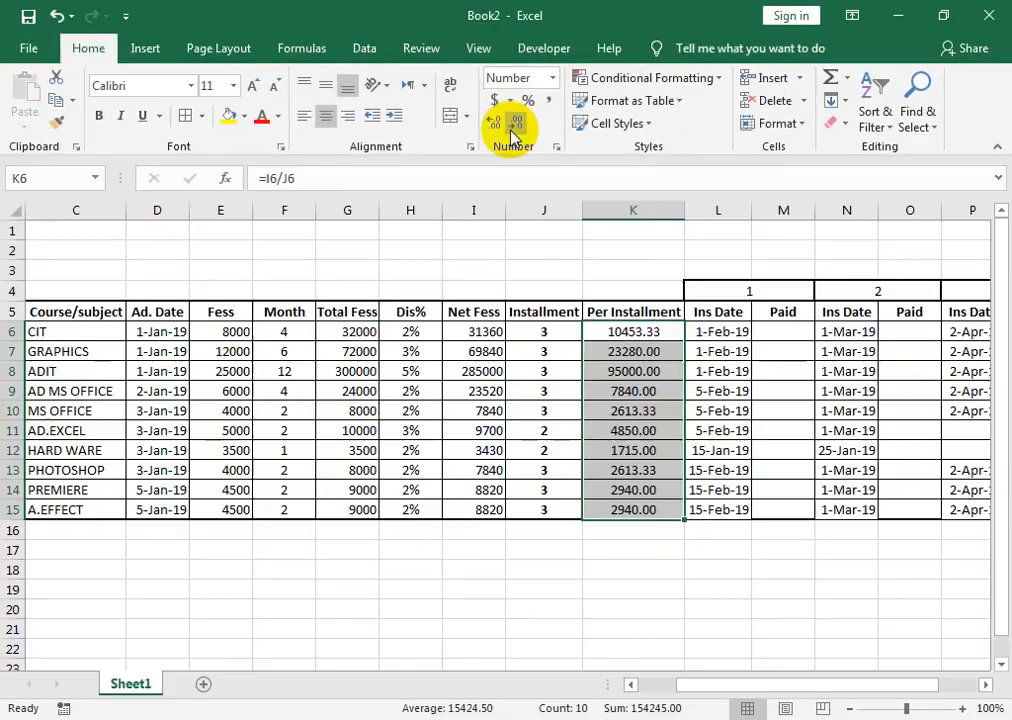
Look over the per-installment amounts and the CIT row's entries back to the S no column
click(786, 334)
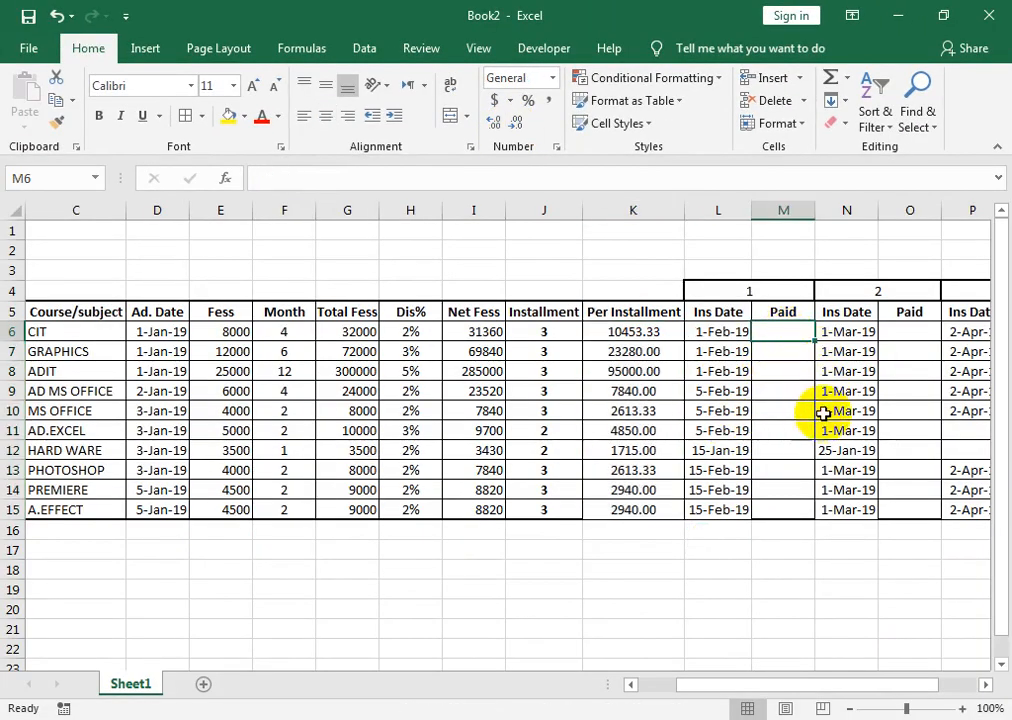
key(Left)
key(Left)
key(Down)
key(Down)
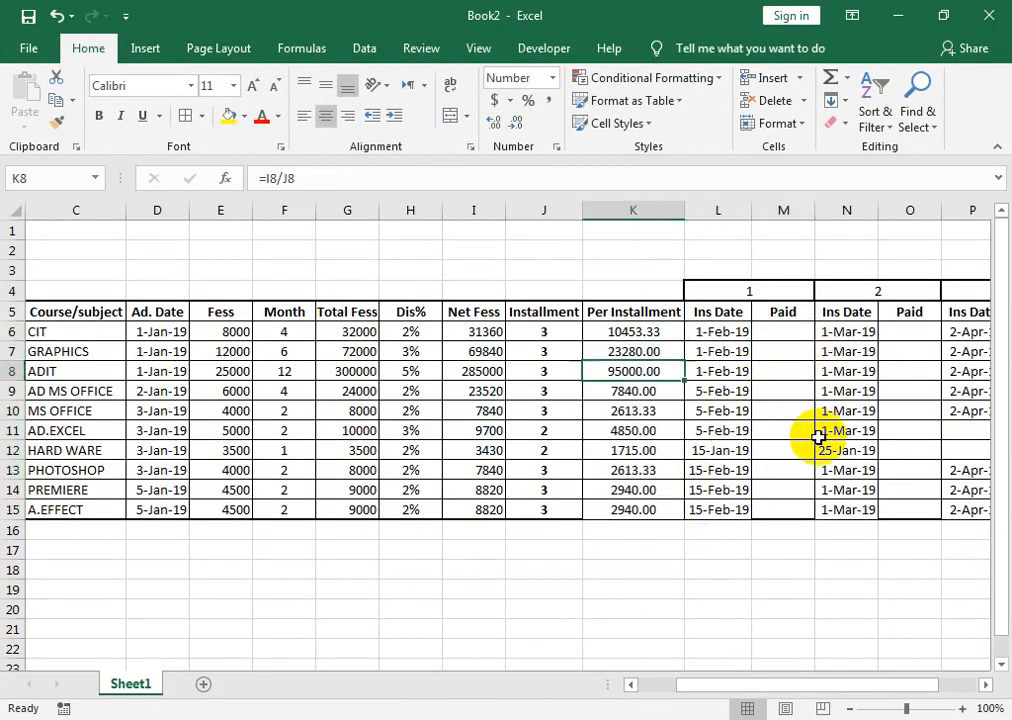
key(Down)
key(Right)
key(Up)
key(Up)
key(Up)
key(Left)
key(Left)
key(Left)
key(Left)
key(Left)
key(Left)
key(Left)
key(Left)
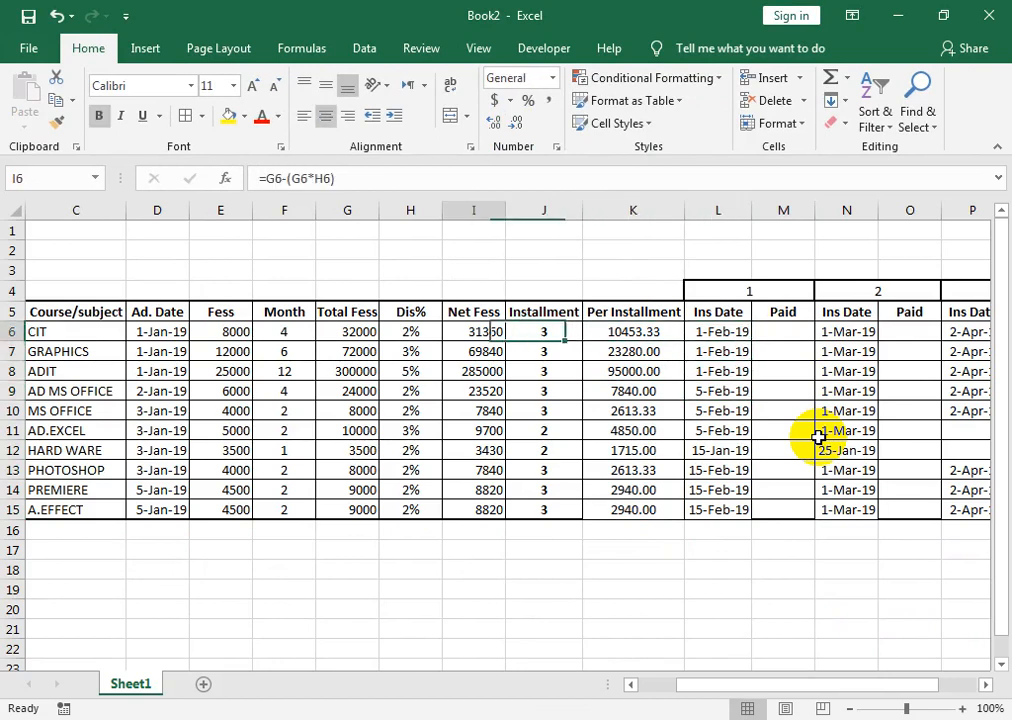
key(Left)
key(Left)
key(Left)
key(Right)
key(Left)
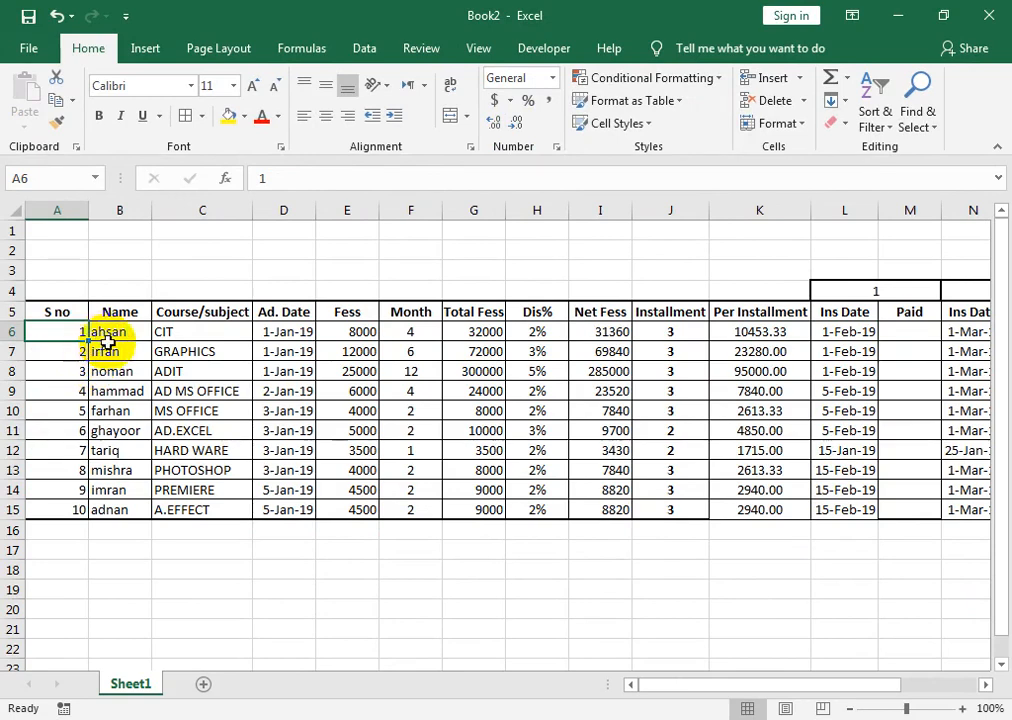
Narrow the S no and Course/subject columns and fit the Fess and Month columns to their contents
drag(89, 213, 57, 410)
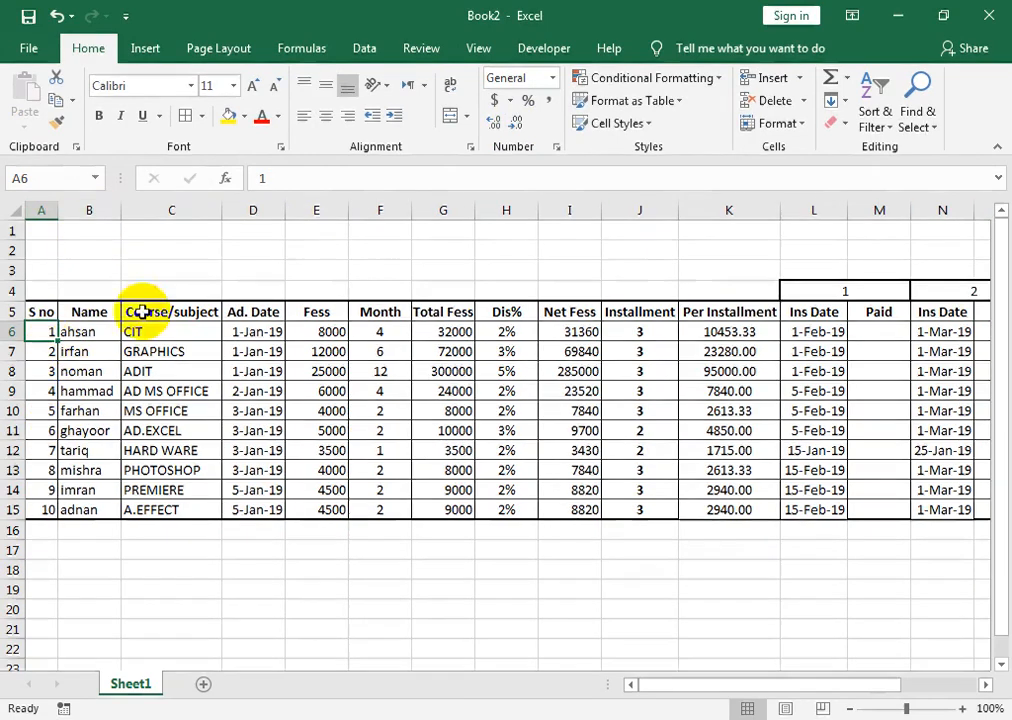
drag(294, 208, 357, 204)
double_click(347, 204)
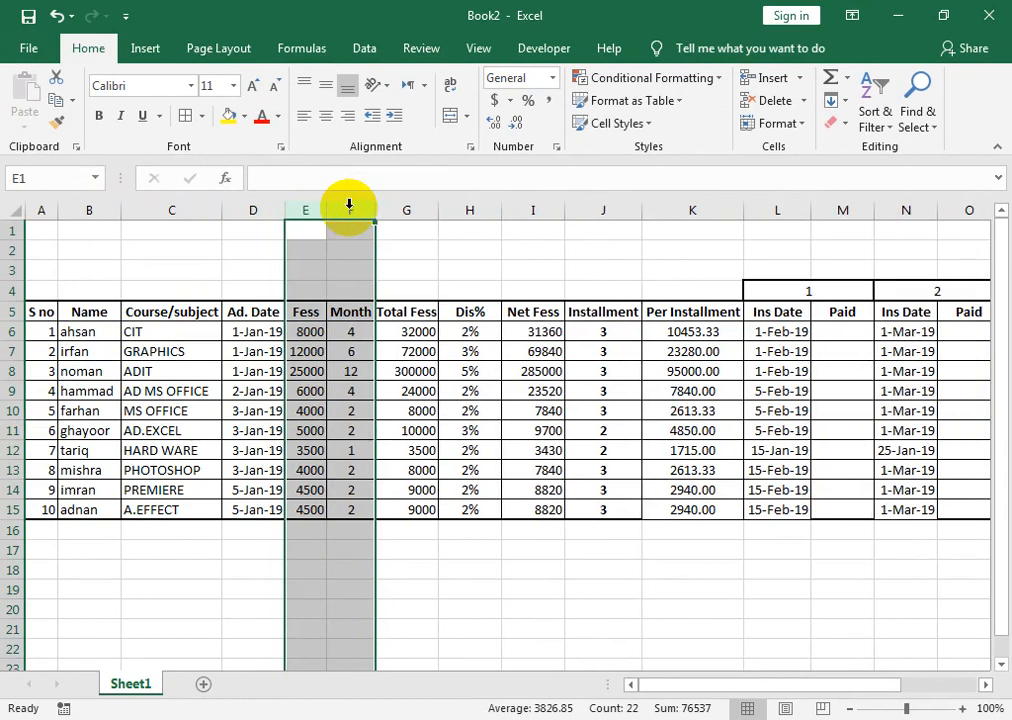
click(432, 266)
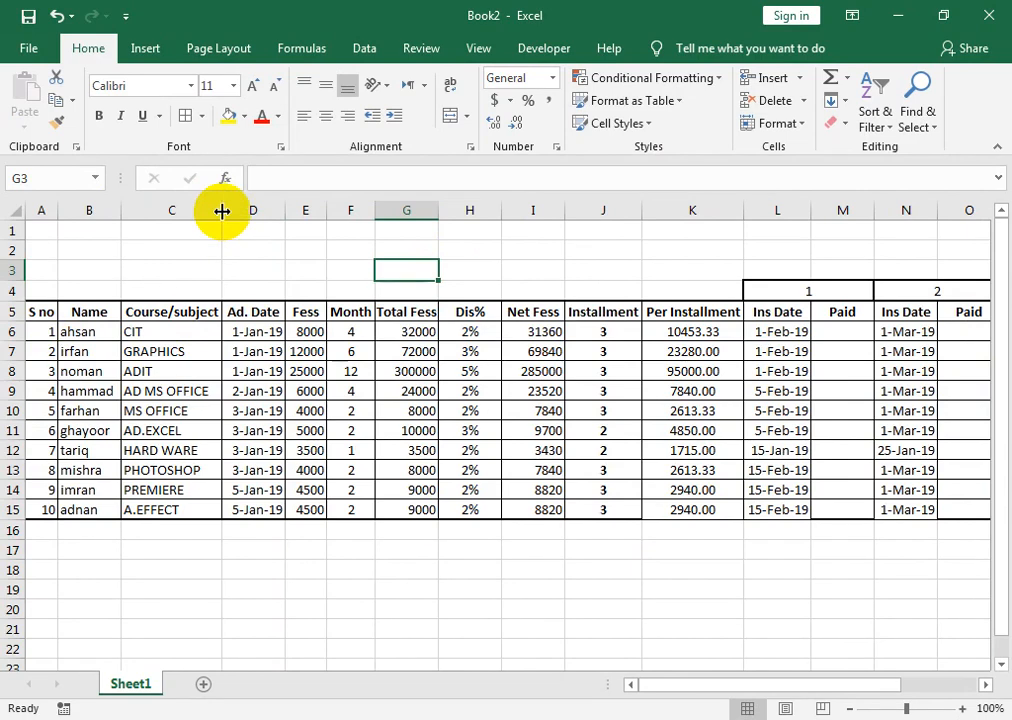
drag(222, 211, 213, 211)
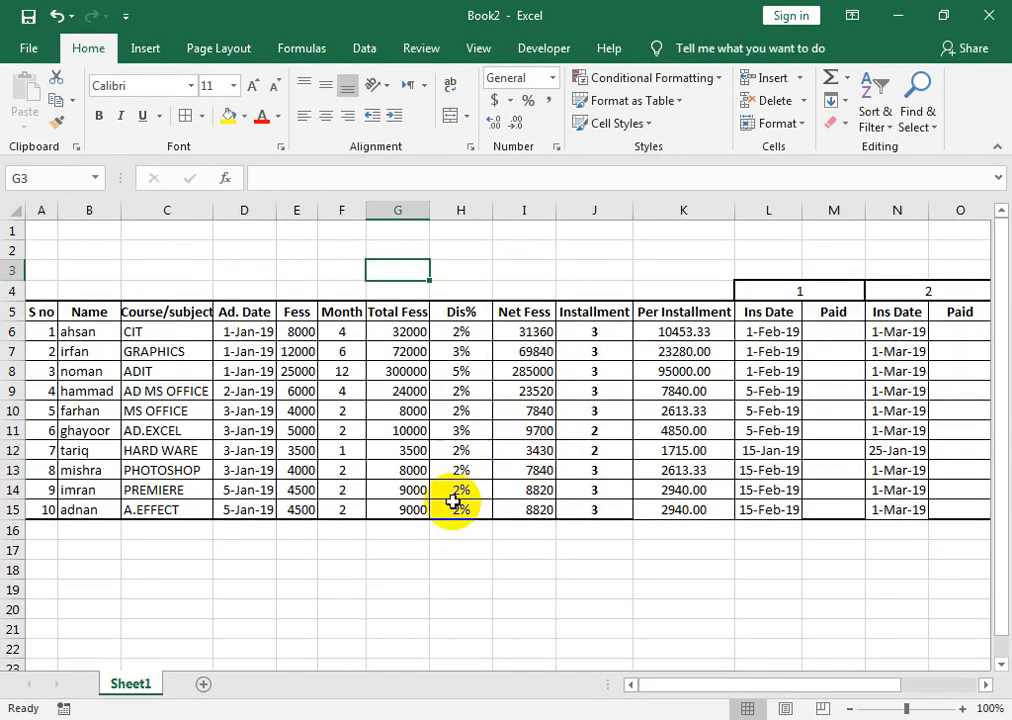
Increase the height of header row 5 and middle-align the headings in A5:R5 vertically
drag(14, 302, 954, 316)
click(316, 391)
click(901, 316)
key(shift+Home)
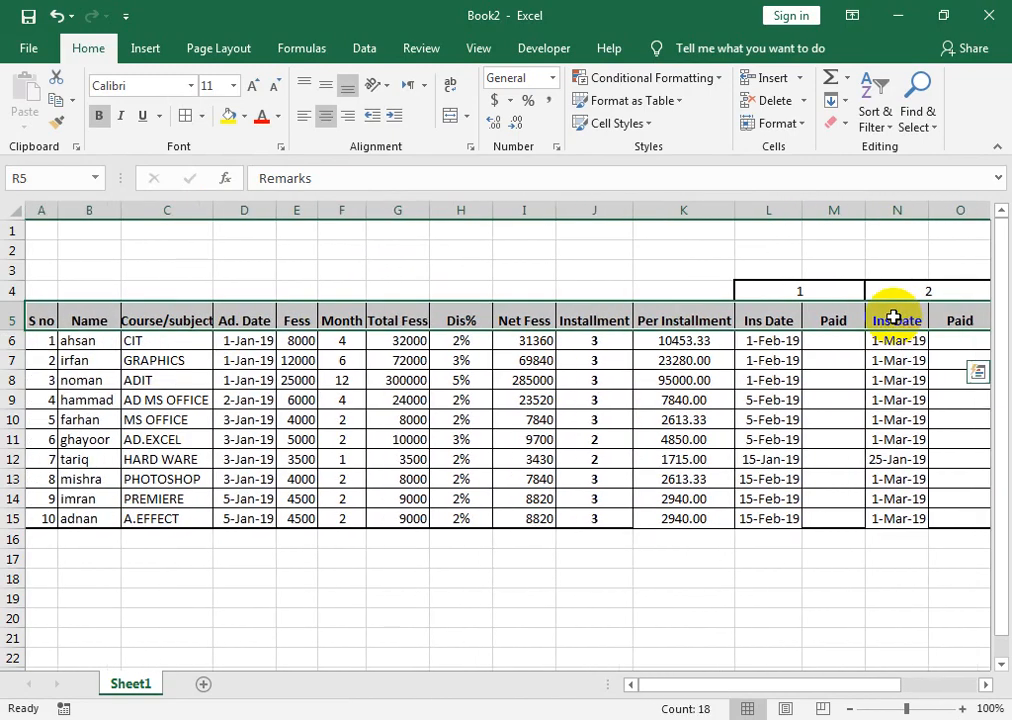
click(329, 90)
Try to copy the per-installment amount in K6 into the first Paid cell M6, and undo the paste
drag(797, 685, 662, 676)
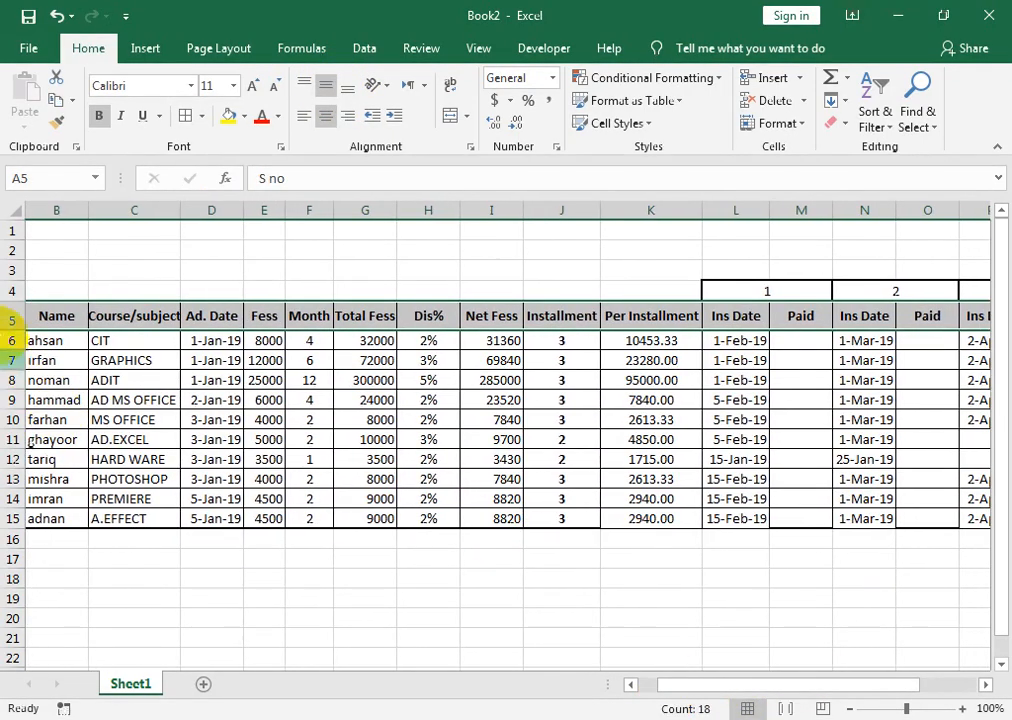
click(745, 340)
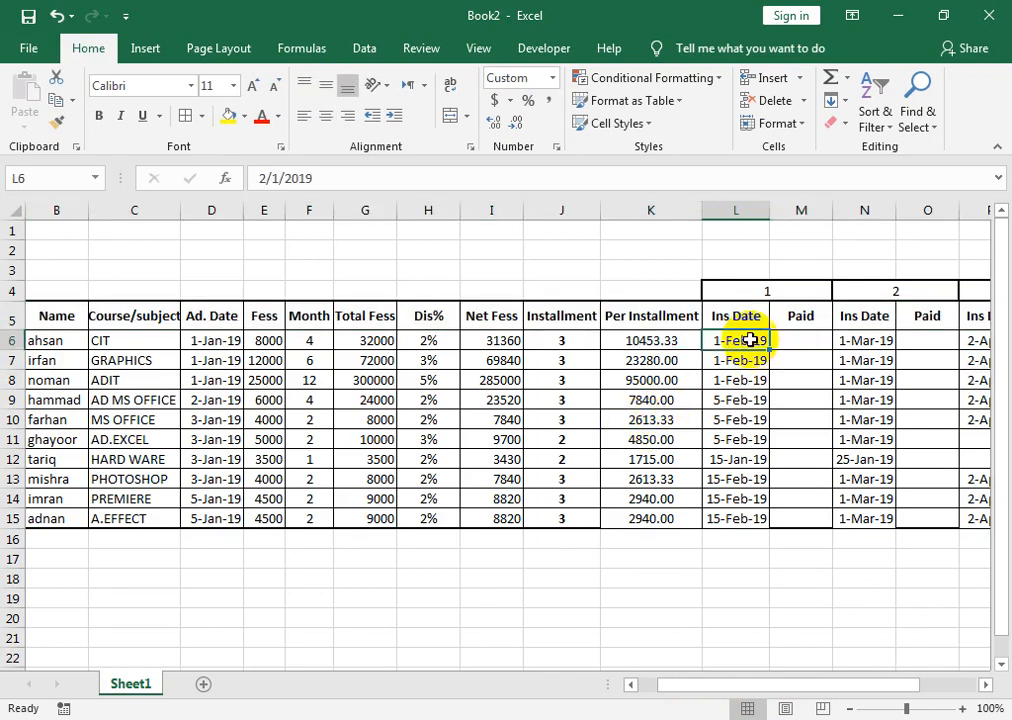
click(641, 342)
key(ctrl+c)
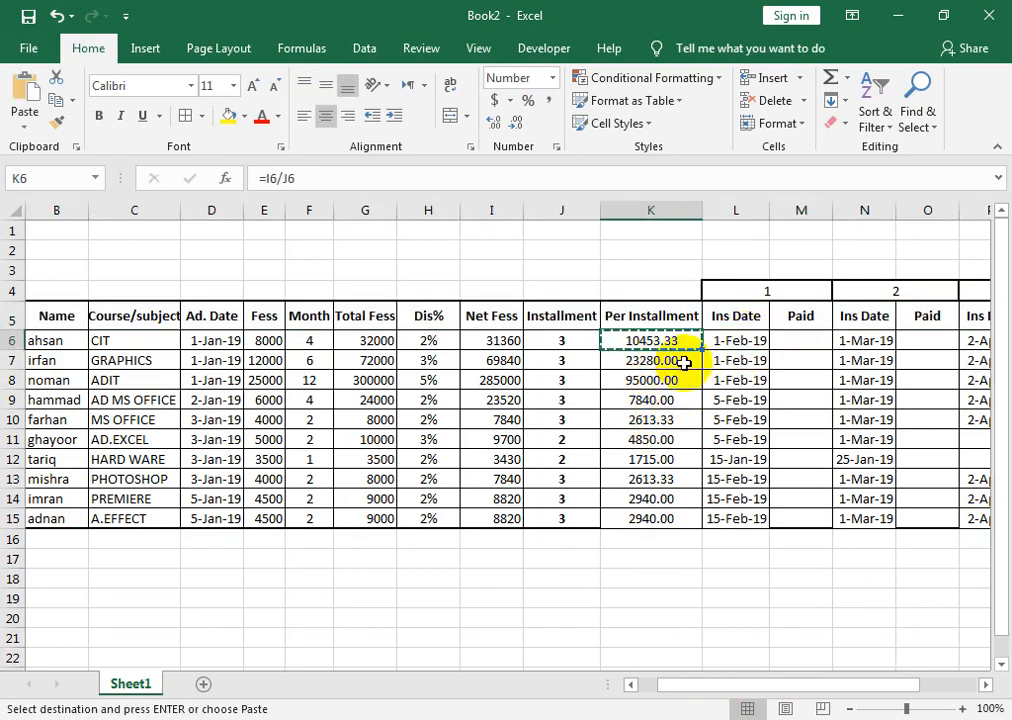
click(791, 350)
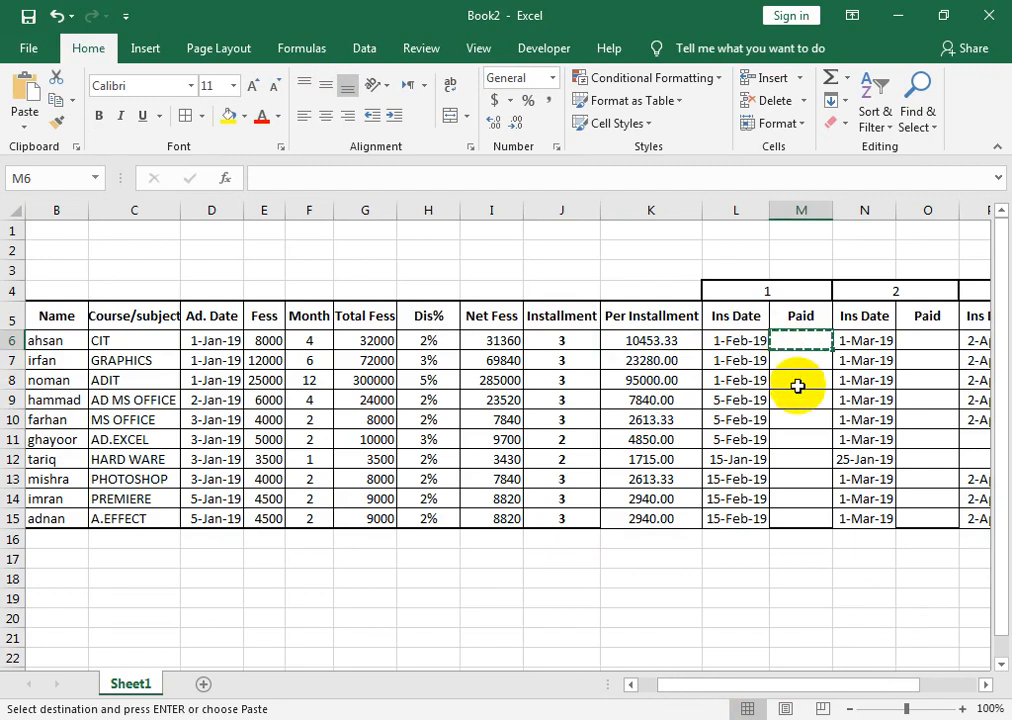
key(ctrl+v)
click(678, 340)
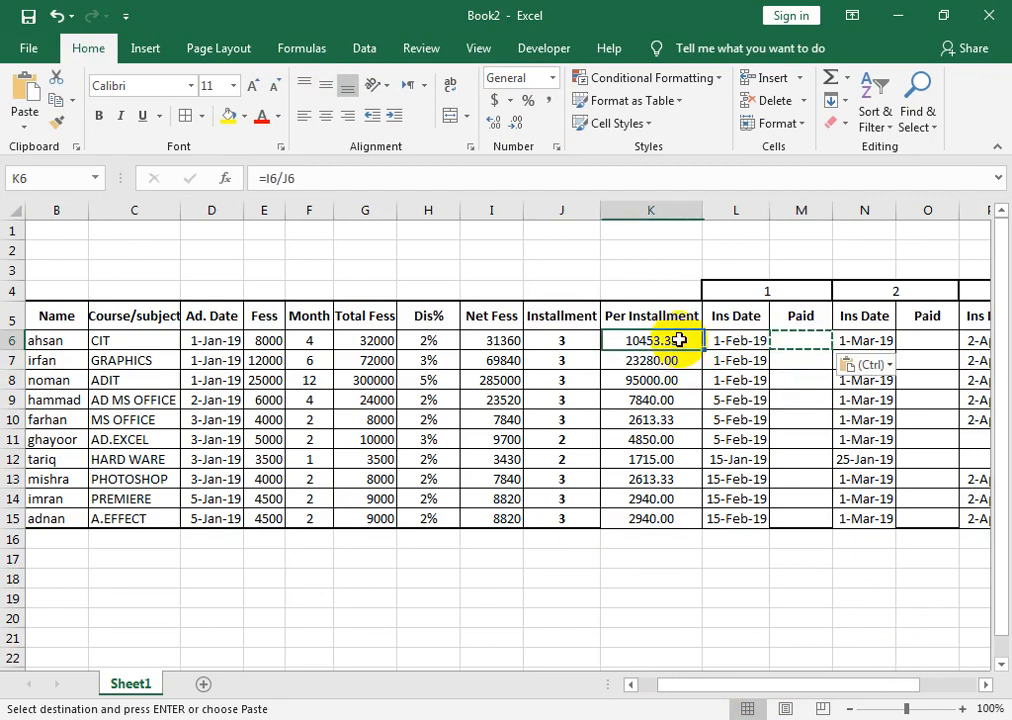
key(ctrl+c)
click(801, 344)
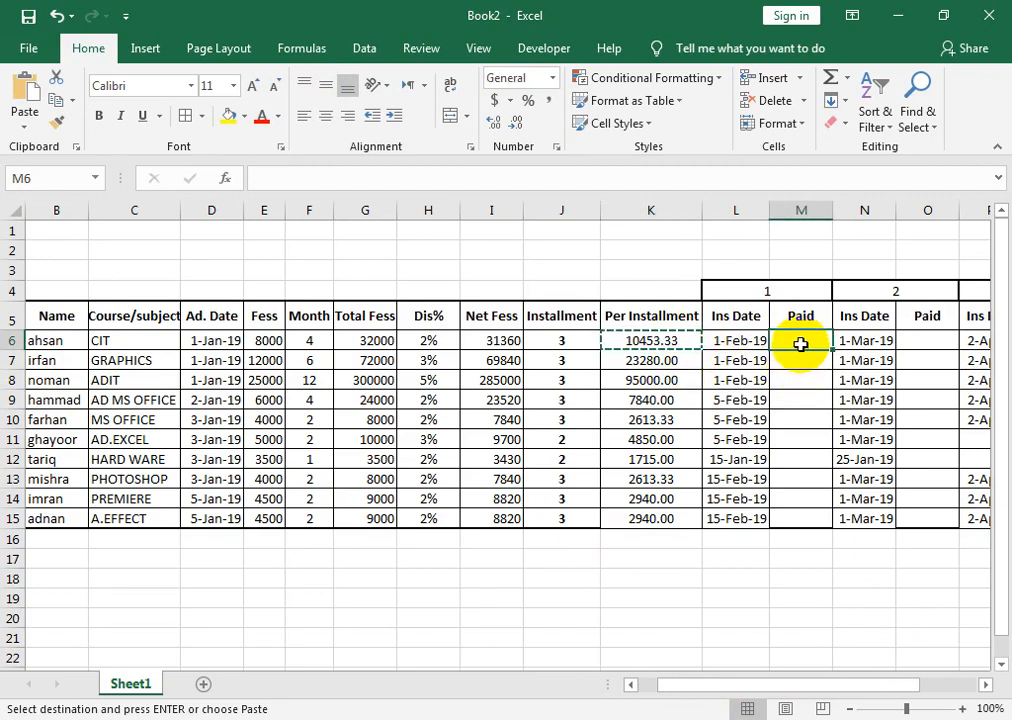
key(ctrl+v)
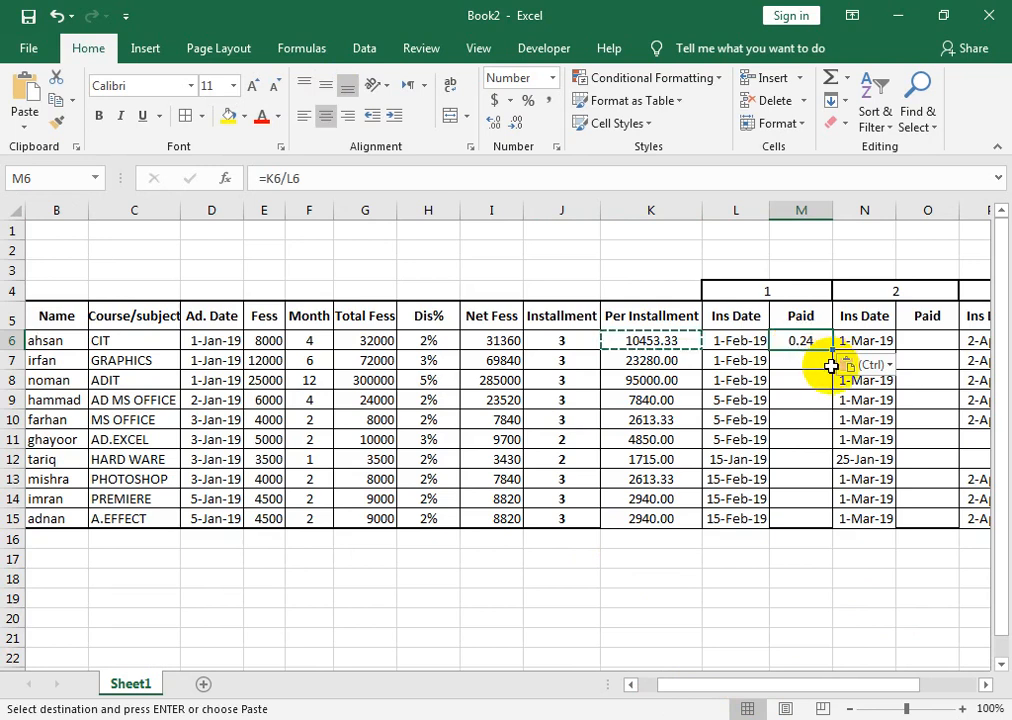
key(ctrl+z)
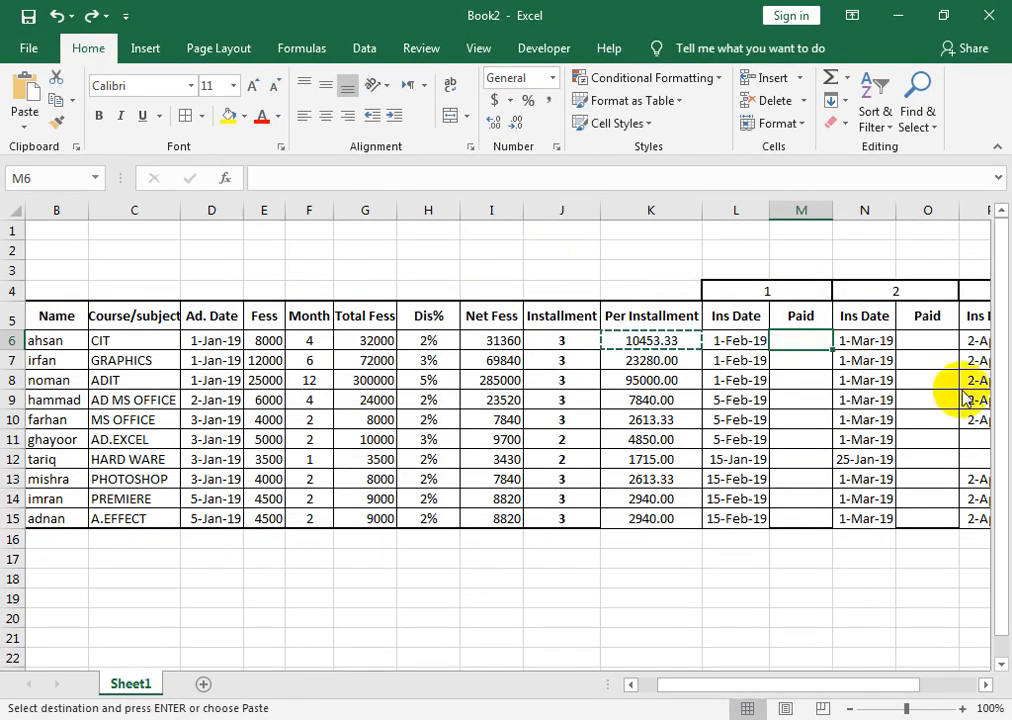
Enter 10453.33 as the first paid amount in M6 and copy it to the Paid cells O6 and Q6
text(10453.33)
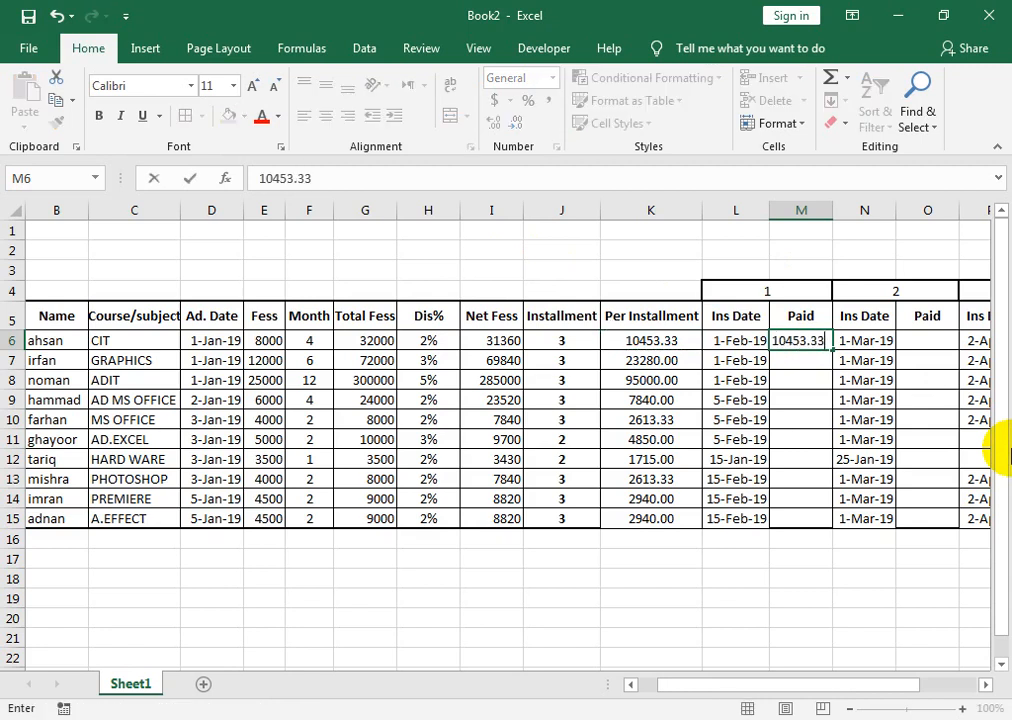
key(Return)
key(Up)
key(ctrl+c)
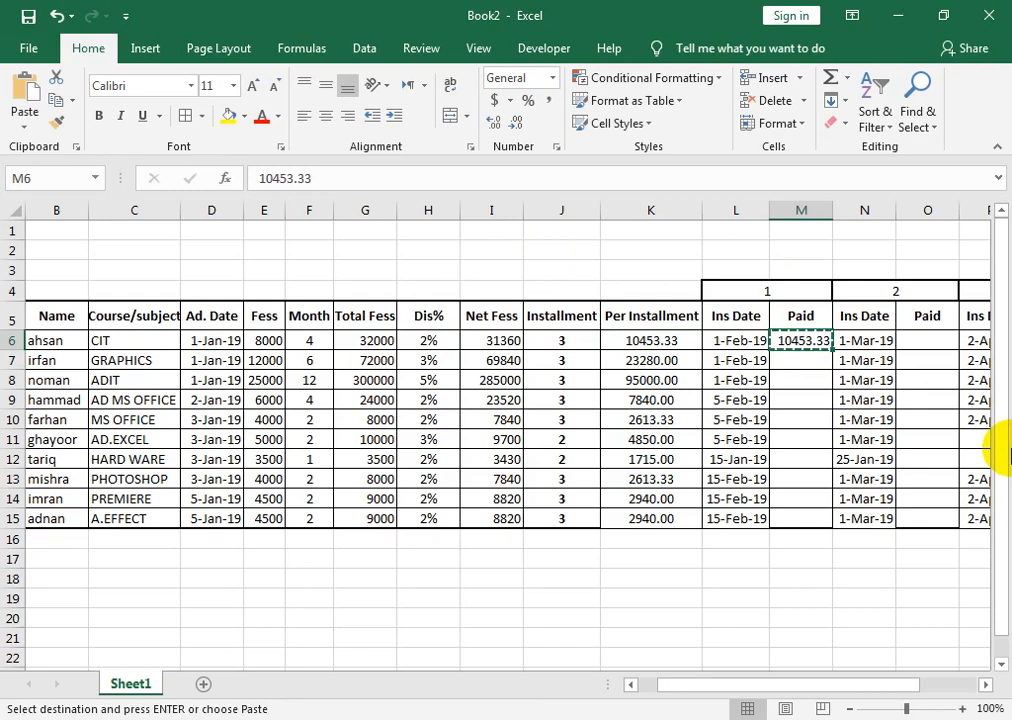
key(Right)
key(Right)
key(ctrl+v)
key(Right)
key(Right)
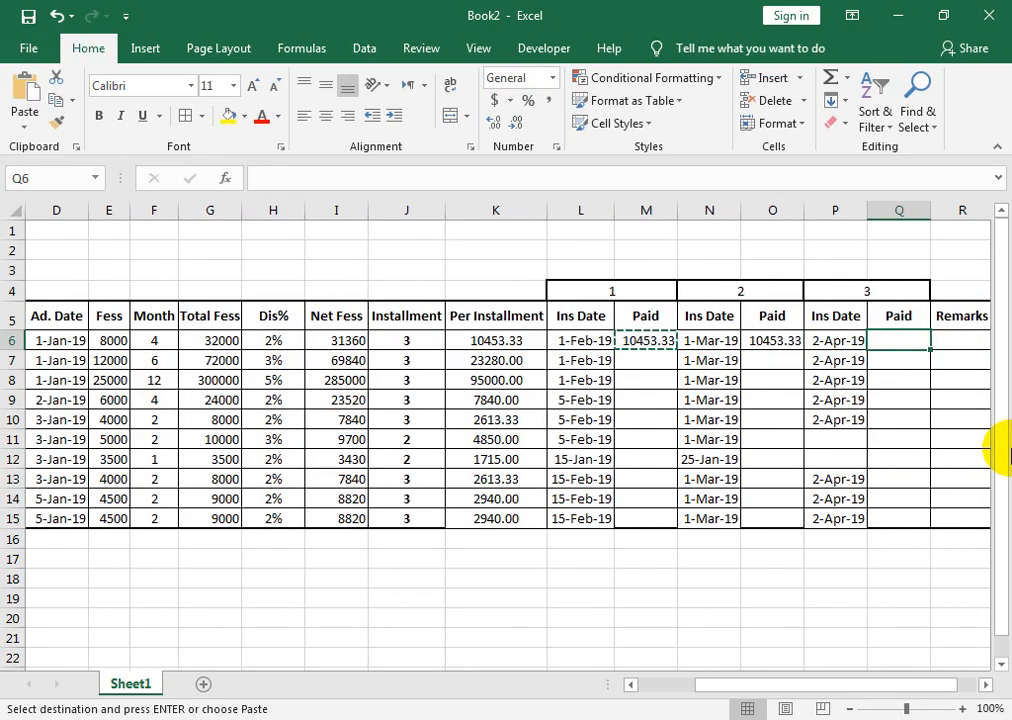
key(ctrl+v)
Copy the per-installment amount in K7 and paste it into the Paid cell M7 with Paste Special as values only
key(Left)
key(Left)
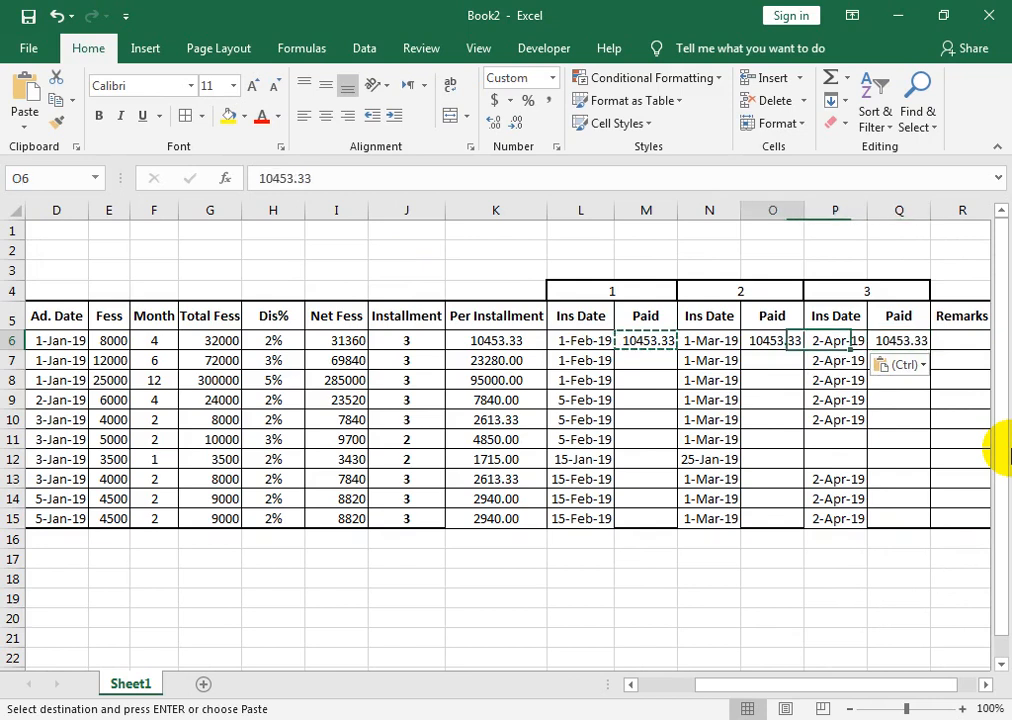
key(Left)
key(Left)
key(Down)
key(Down)
key(Left)
key(Left)
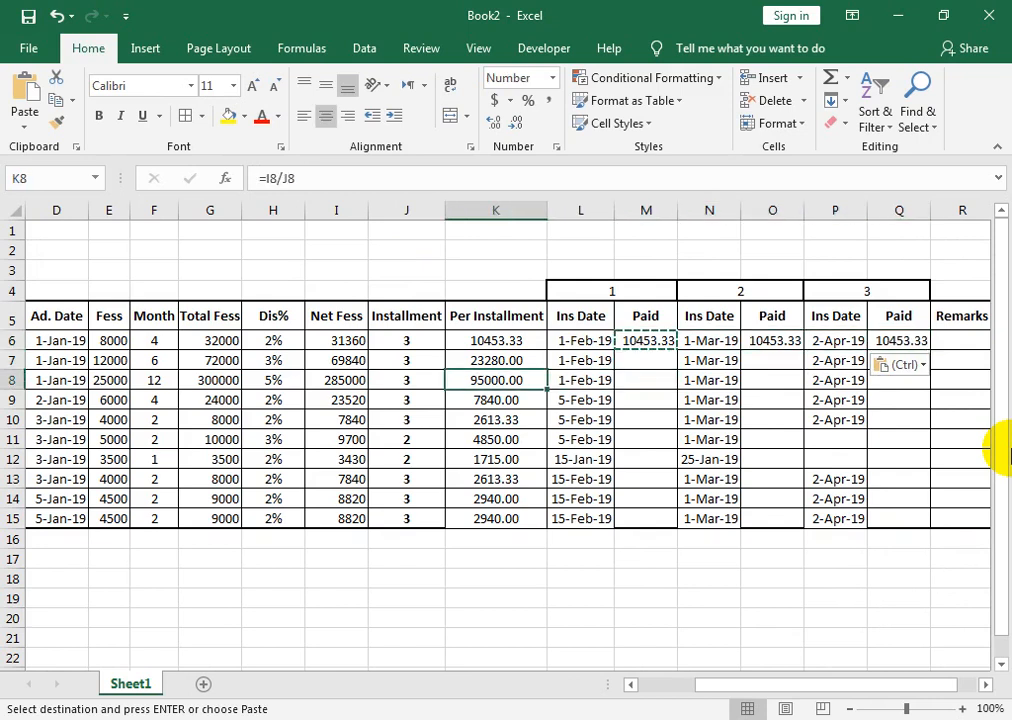
key(Up)
key(Right)
key(Left)
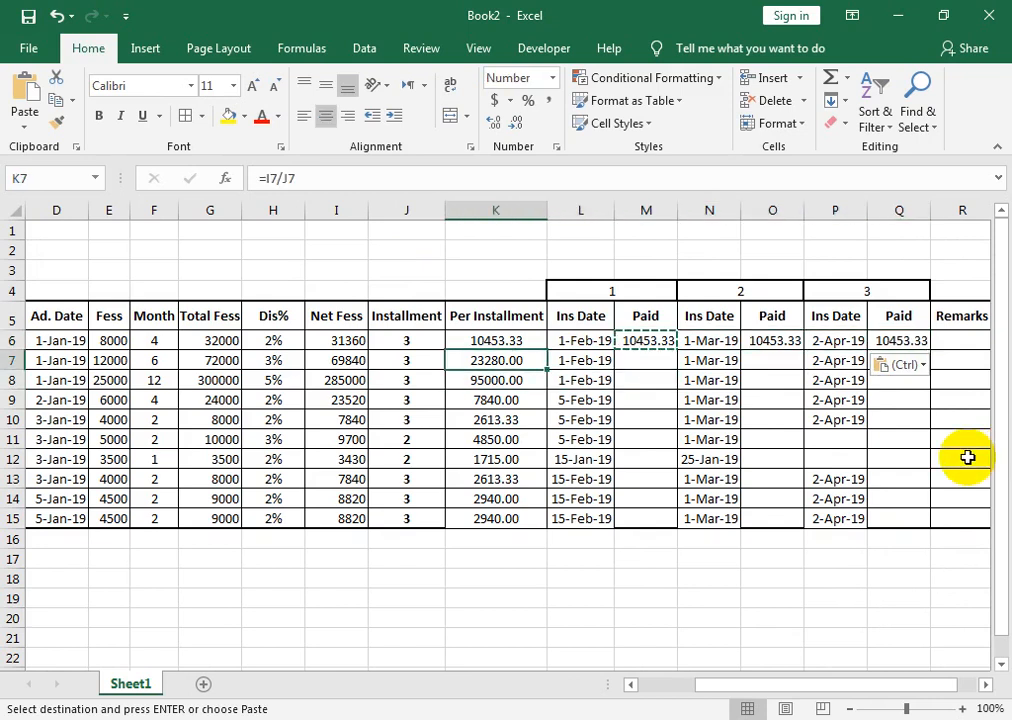
key(ctrl+c)
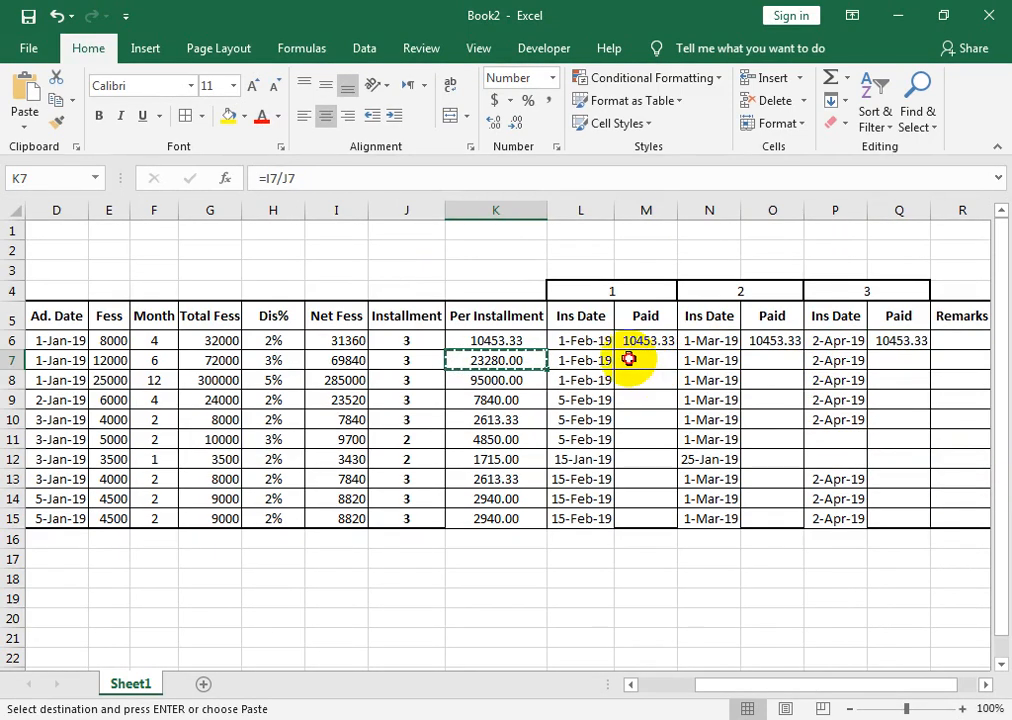
click(626, 359)
key(ctrl+v)
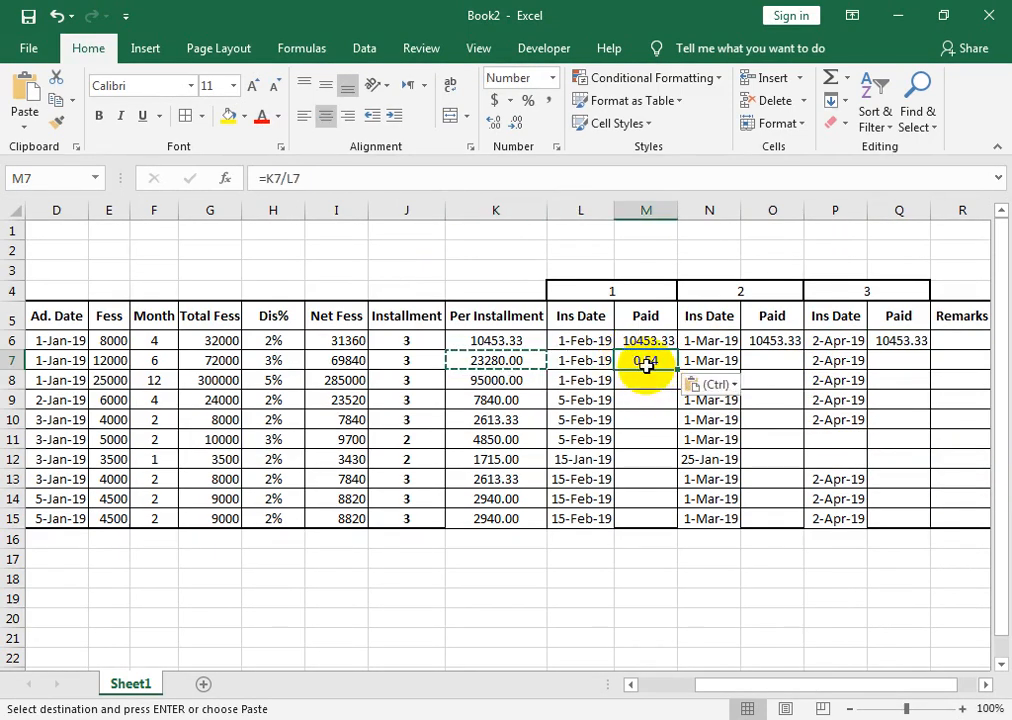
right_click(646, 366)
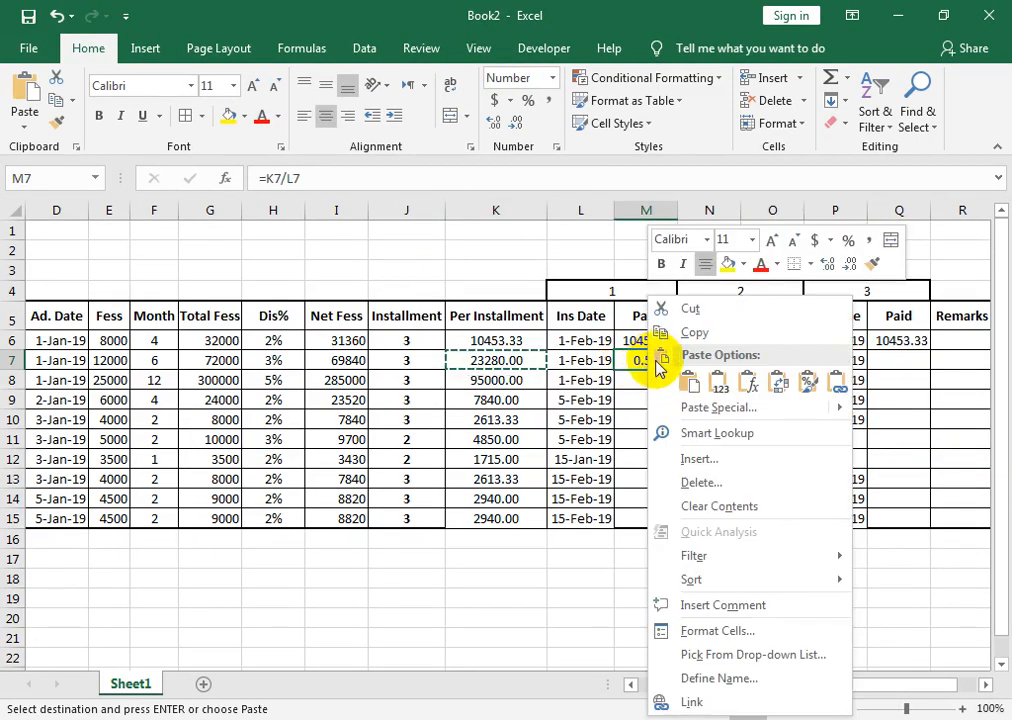
click(707, 410)
click(540, 333)
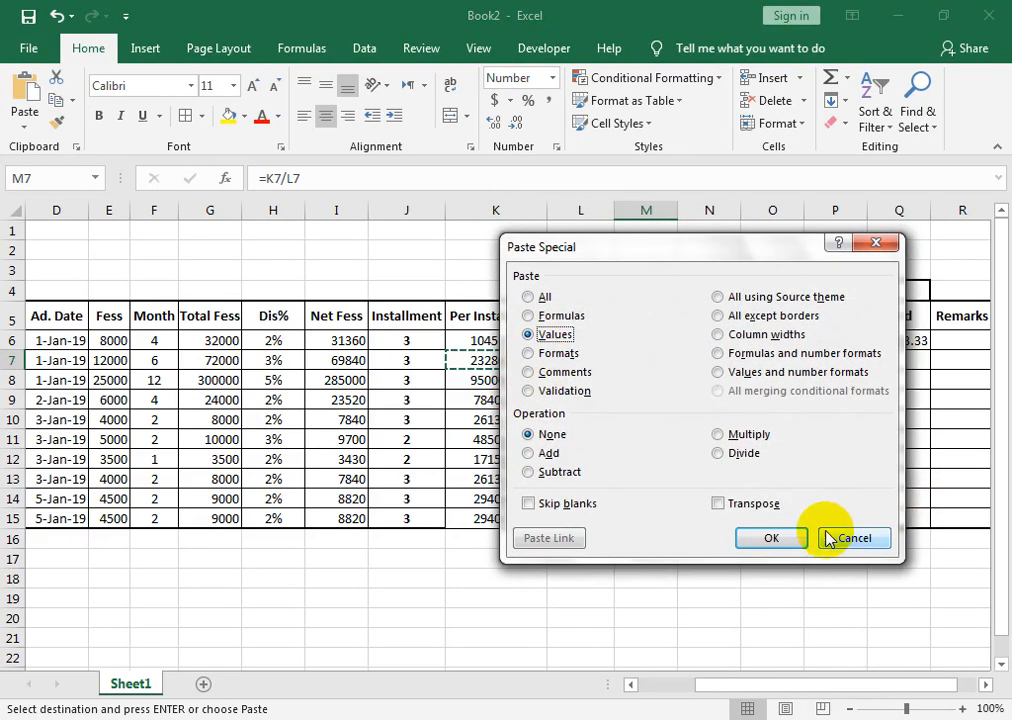
click(770, 535)
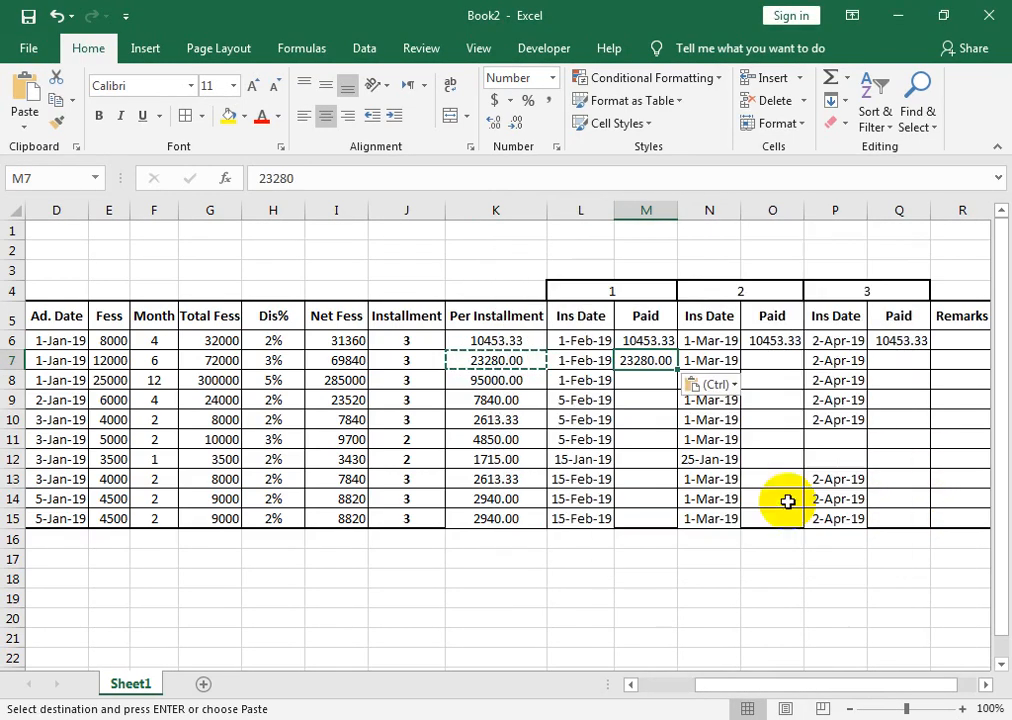
Copy the per-installment amounts in K8:K15 into the first Paid column's cells M8:M15 with Paste Special as values only
click(488, 360)
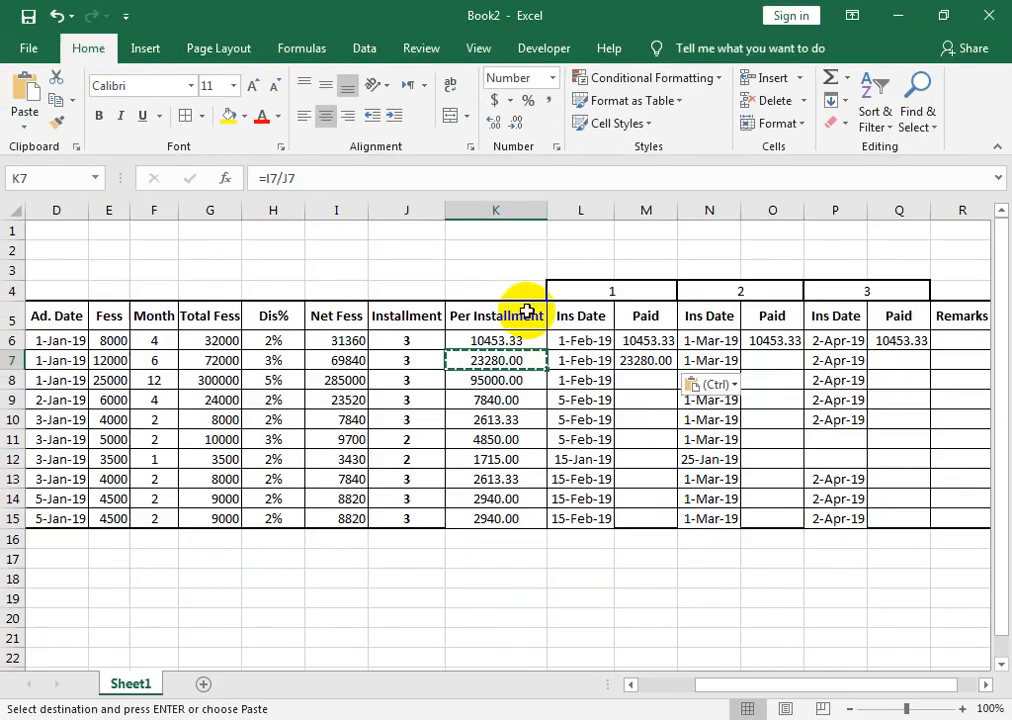
click(639, 361)
click(513, 377)
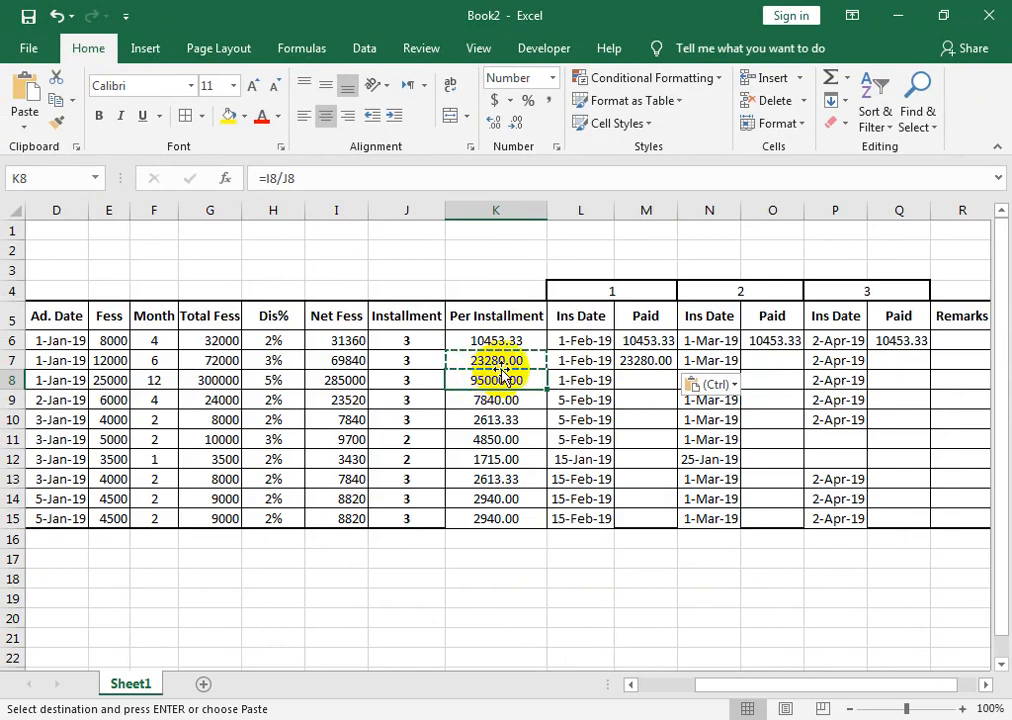
drag(509, 390, 515, 526)
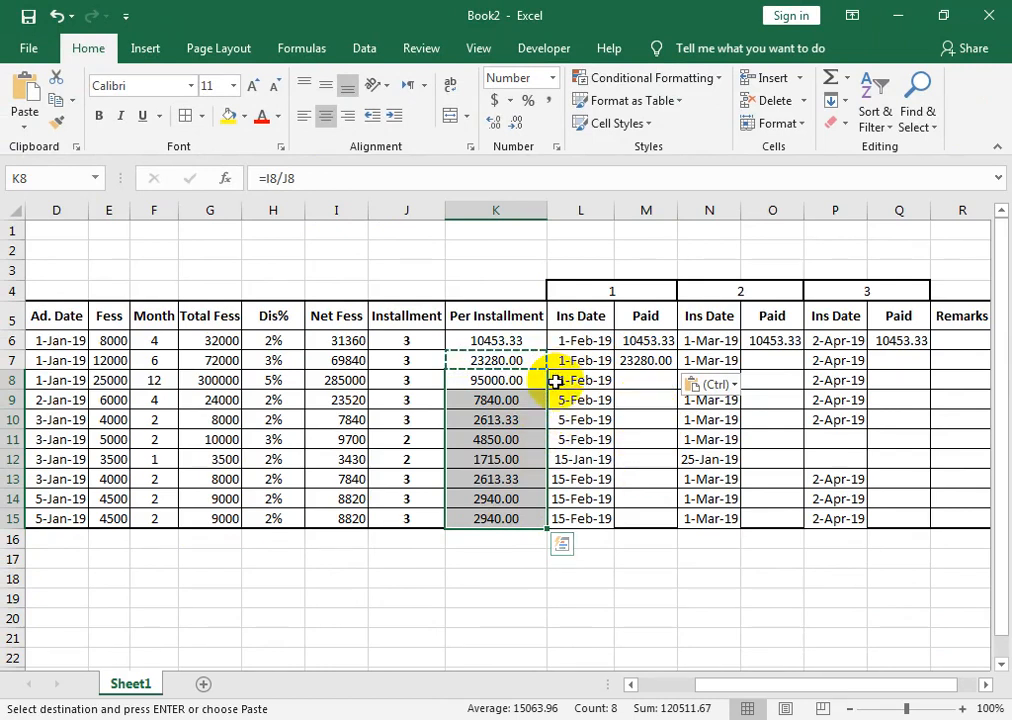
drag(646, 385, 635, 508)
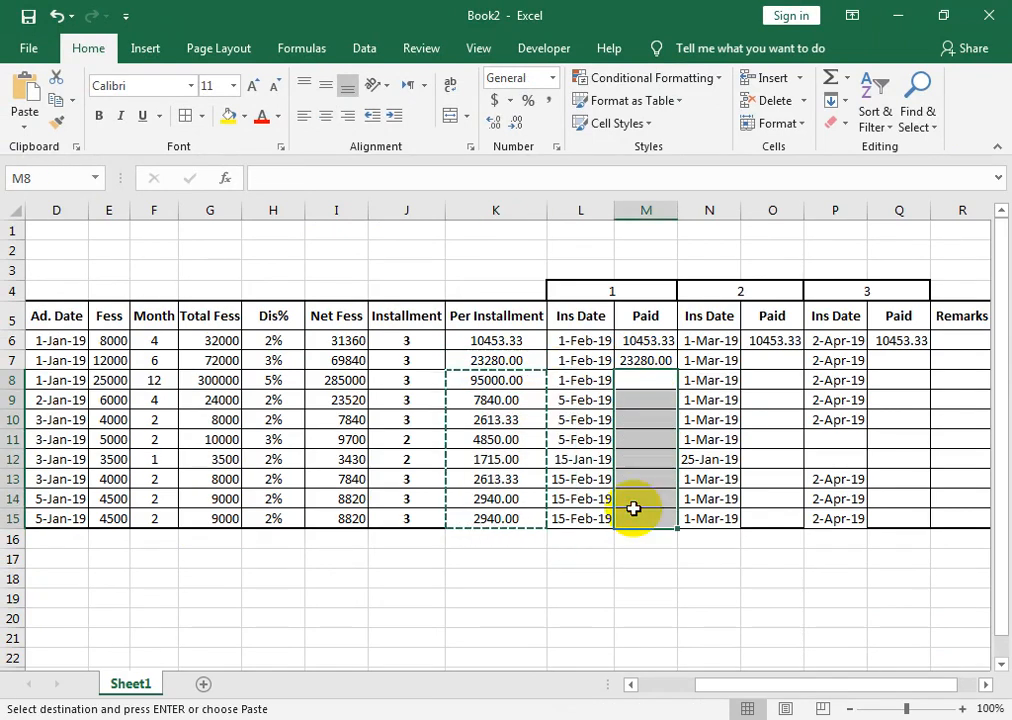
right_click(637, 434)
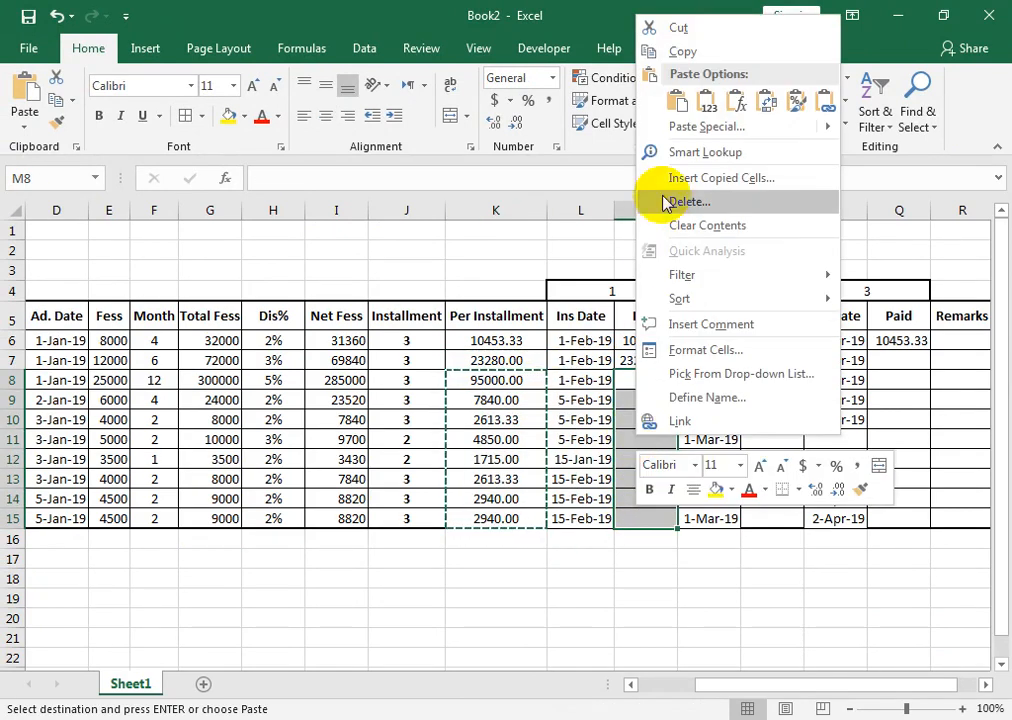
click(664, 130)
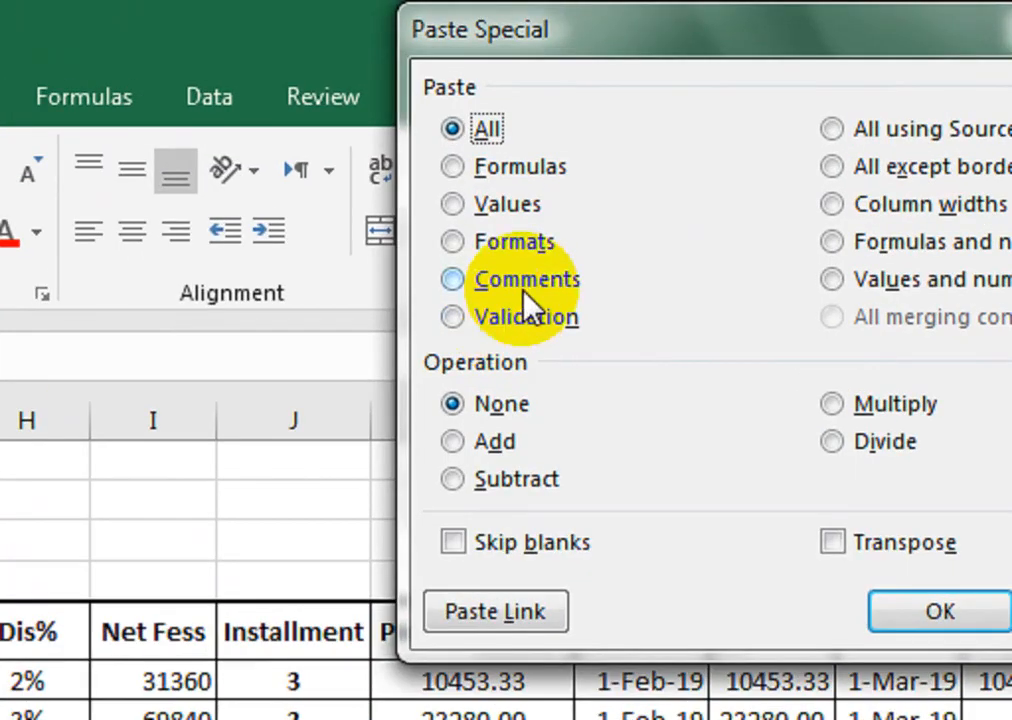
click(456, 204)
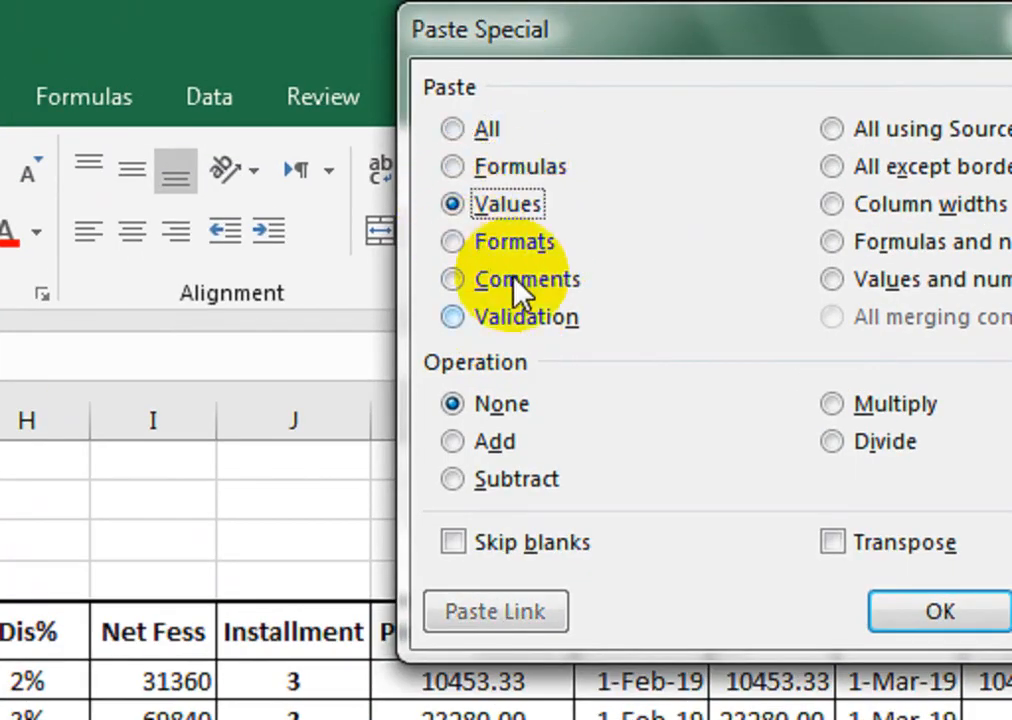
click(729, 308)
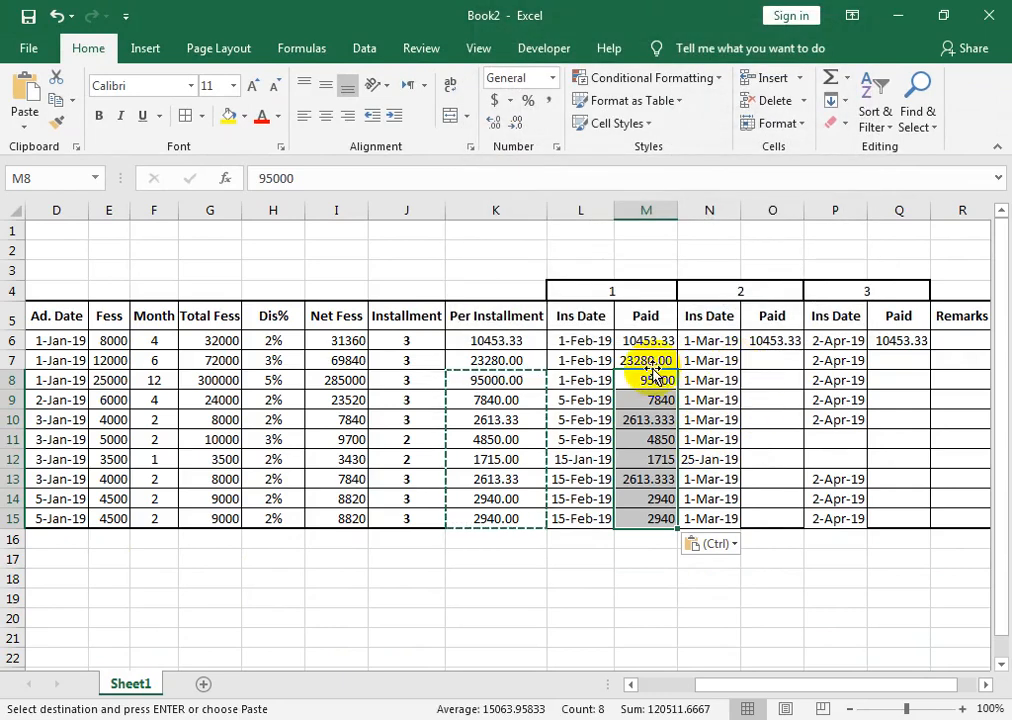
Copy the paid amounts in M7:M15 into the second and third Paid columns, starting at O7 and Q7
drag(650, 360, 655, 515)
key(ctrl+c)
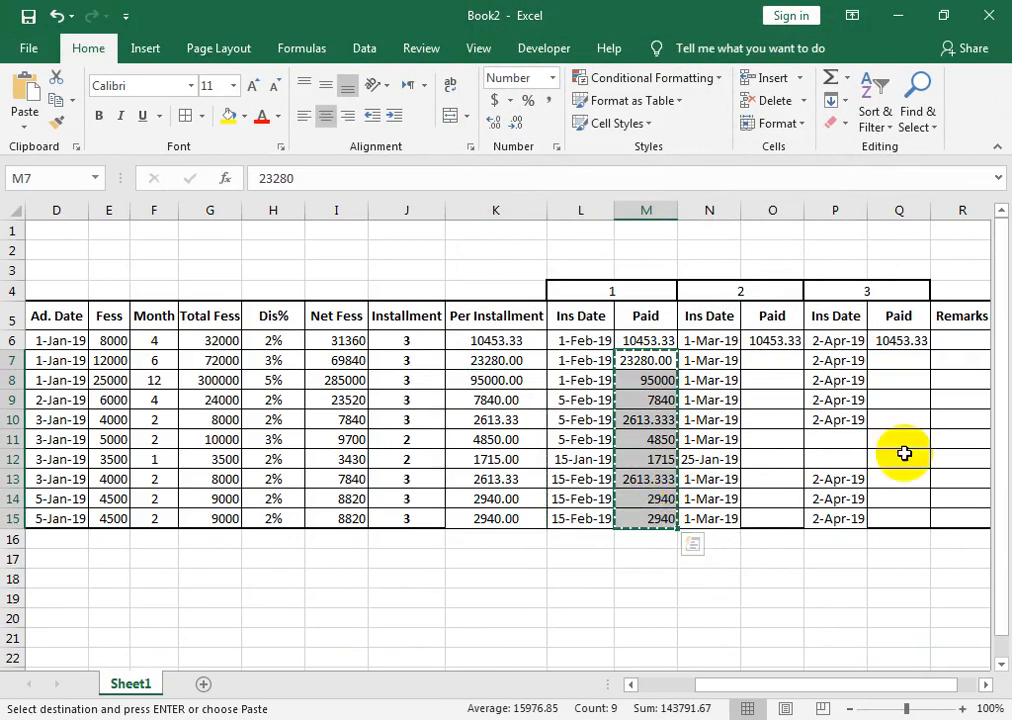
click(772, 362)
key(ctrl+v)
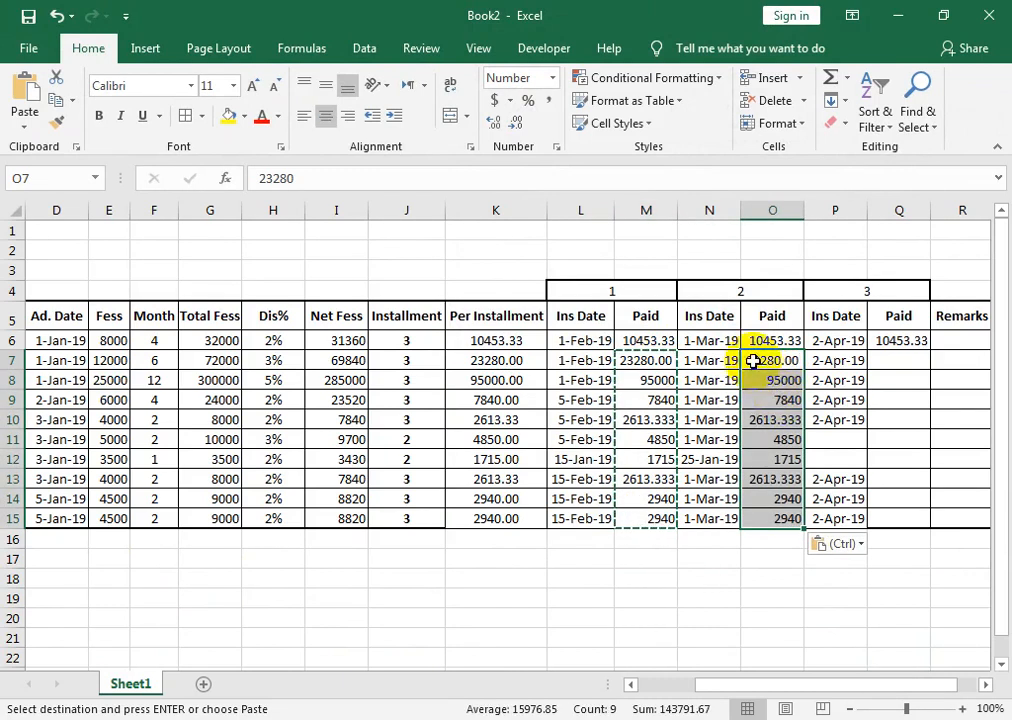
click(880, 362)
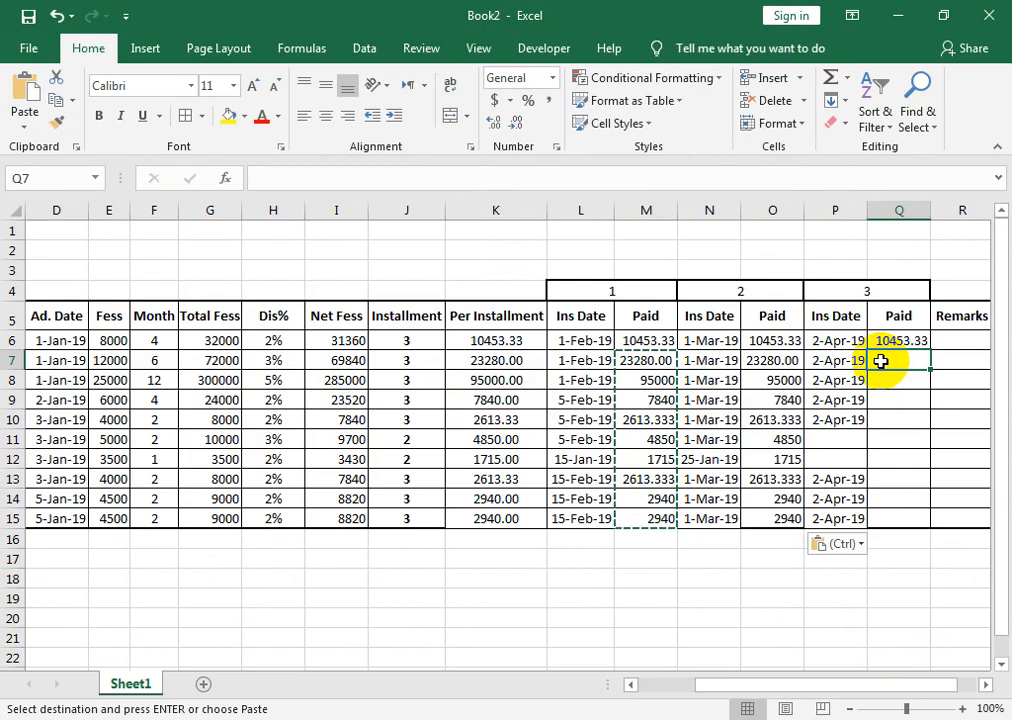
key(ctrl+v)
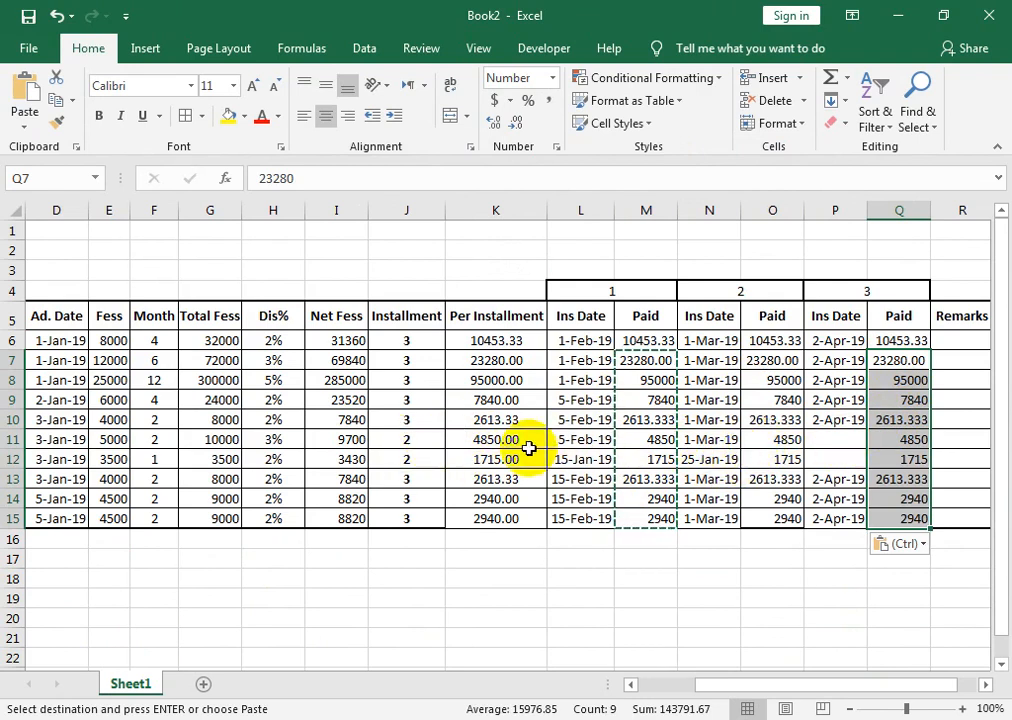
Clear the third paid amounts in Q11:Q12 for the two students with only two installments
drag(388, 446, 808, 465)
drag(899, 440, 899, 460)
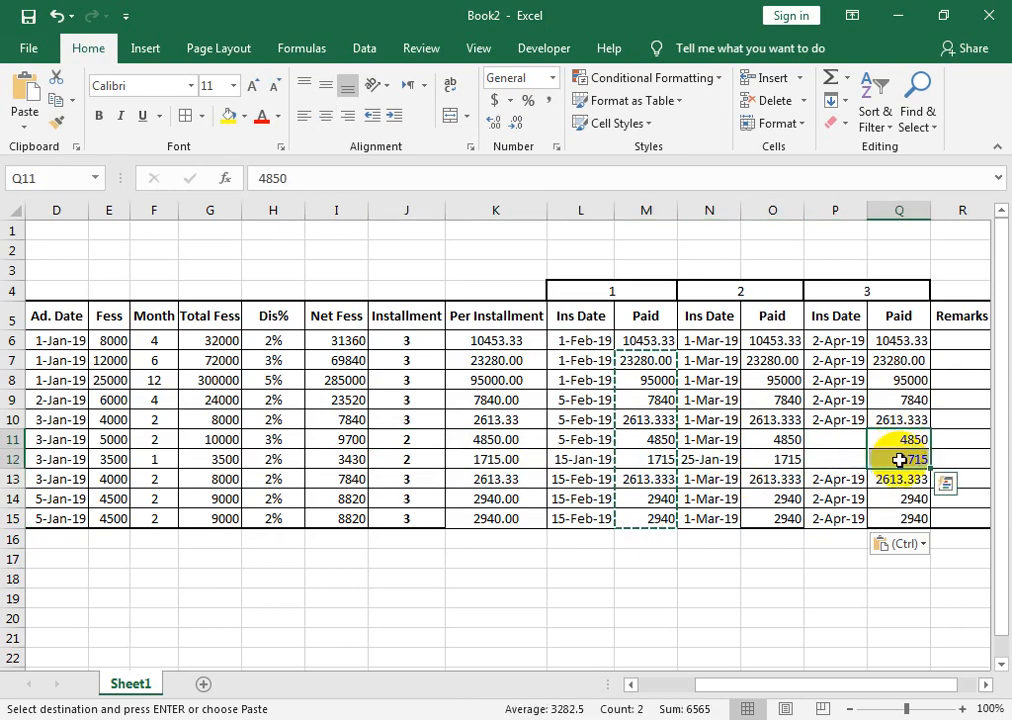
key(Delete)
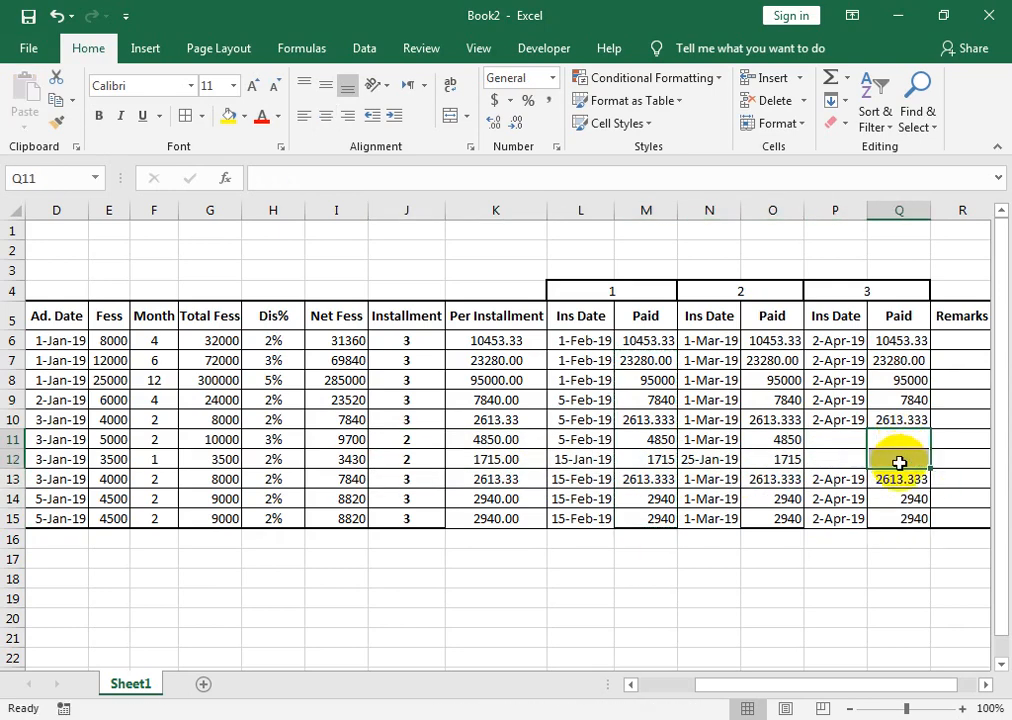
click(873, 482)
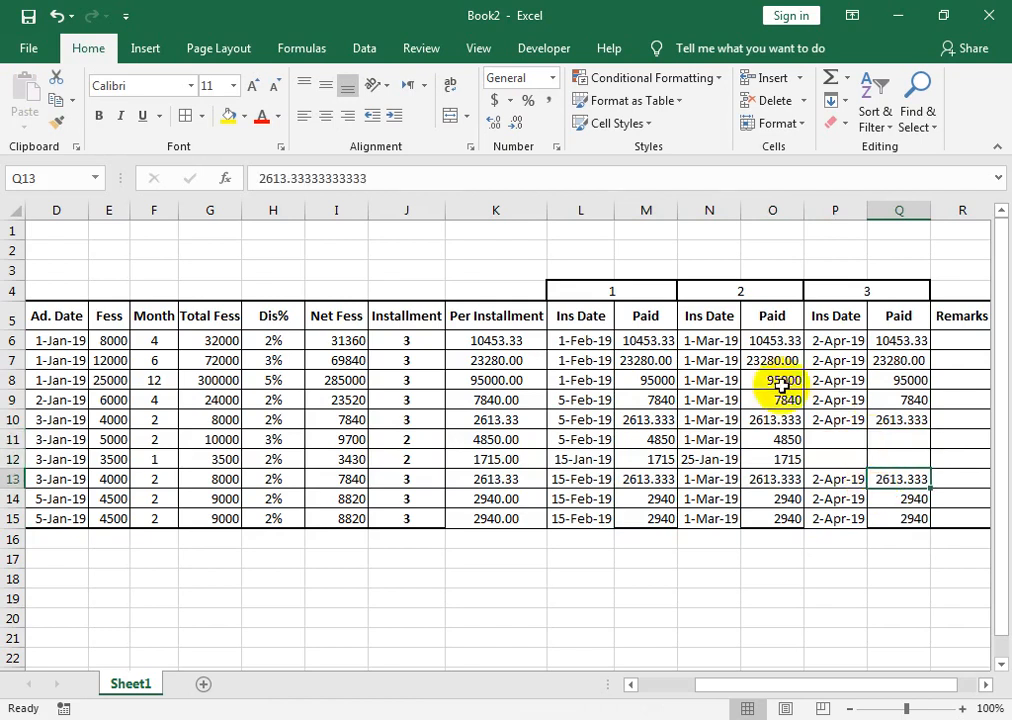
Rename the three installment group headings in row 4 to "1st Inst", "2nd Inst" and "3rd Inst"
double_click(633, 292)
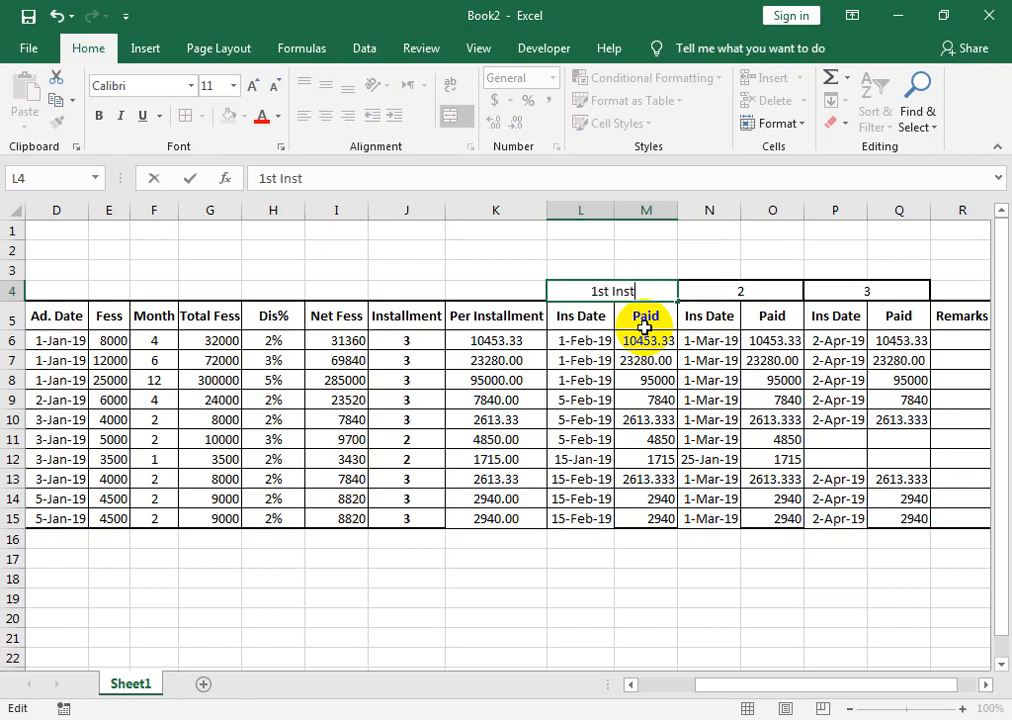
click(720, 316)
click(763, 290)
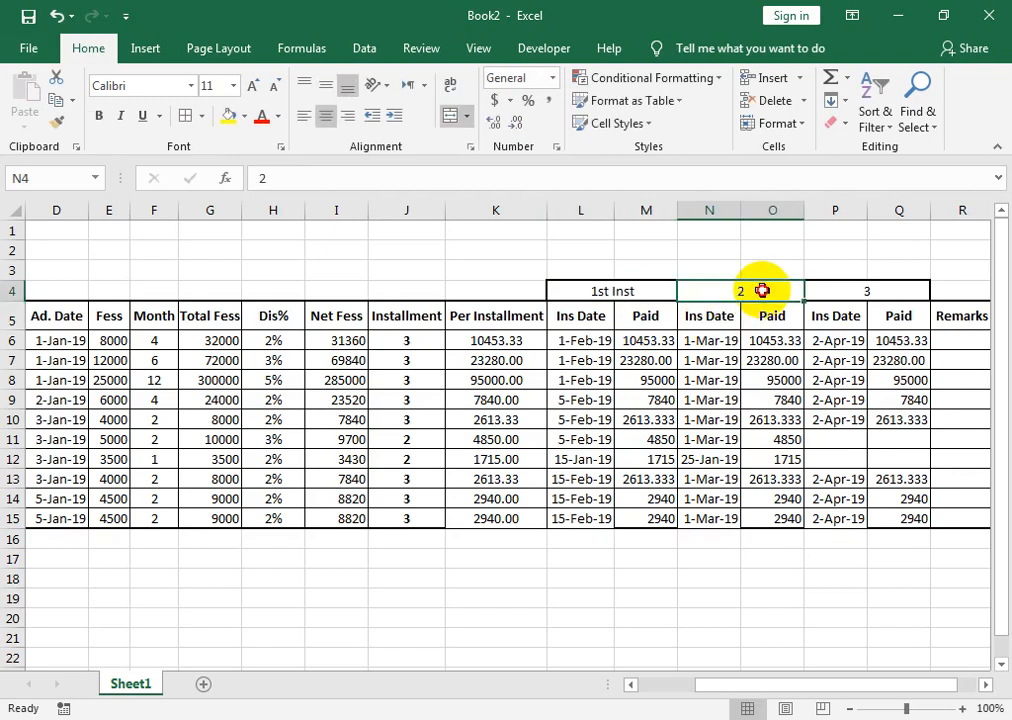
double_click(763, 291)
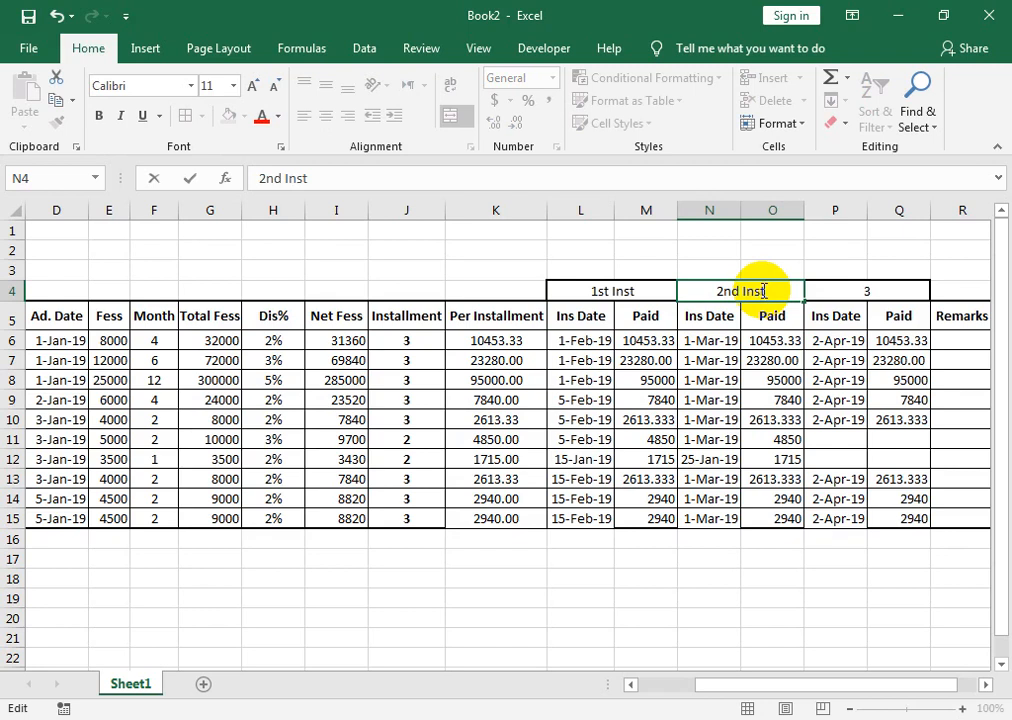
click(775, 383)
double_click(890, 290)
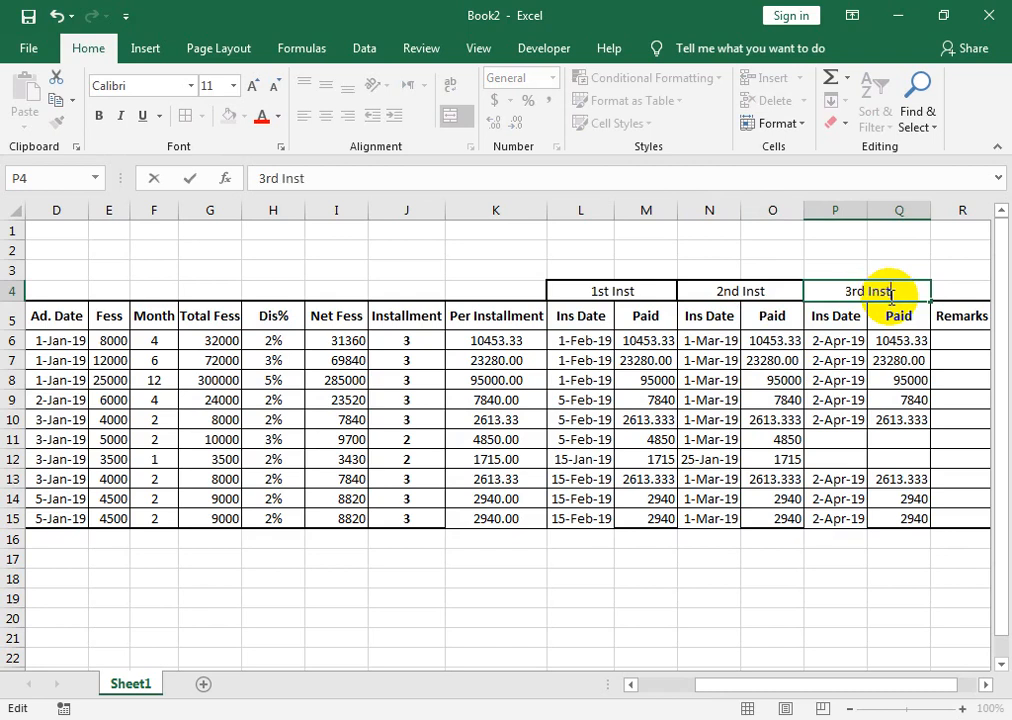
text(rd Inst)
click(705, 355)
Format the three installment group headings in L4:Q4 with a dark blue fill and white font
drag(635, 291, 845, 290)
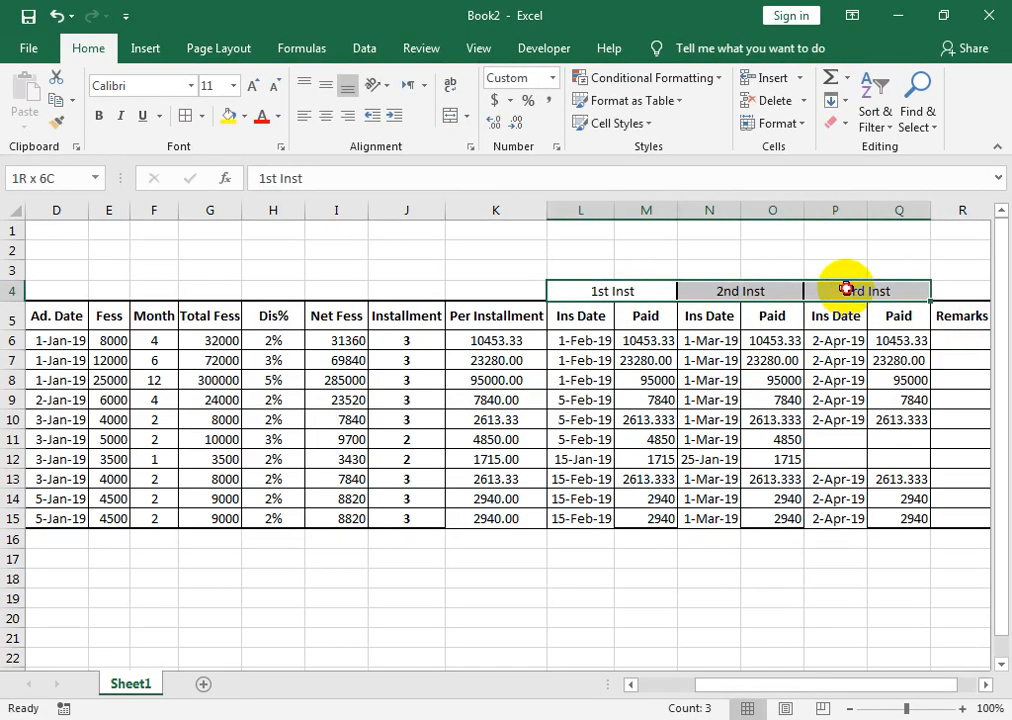
click(244, 116)
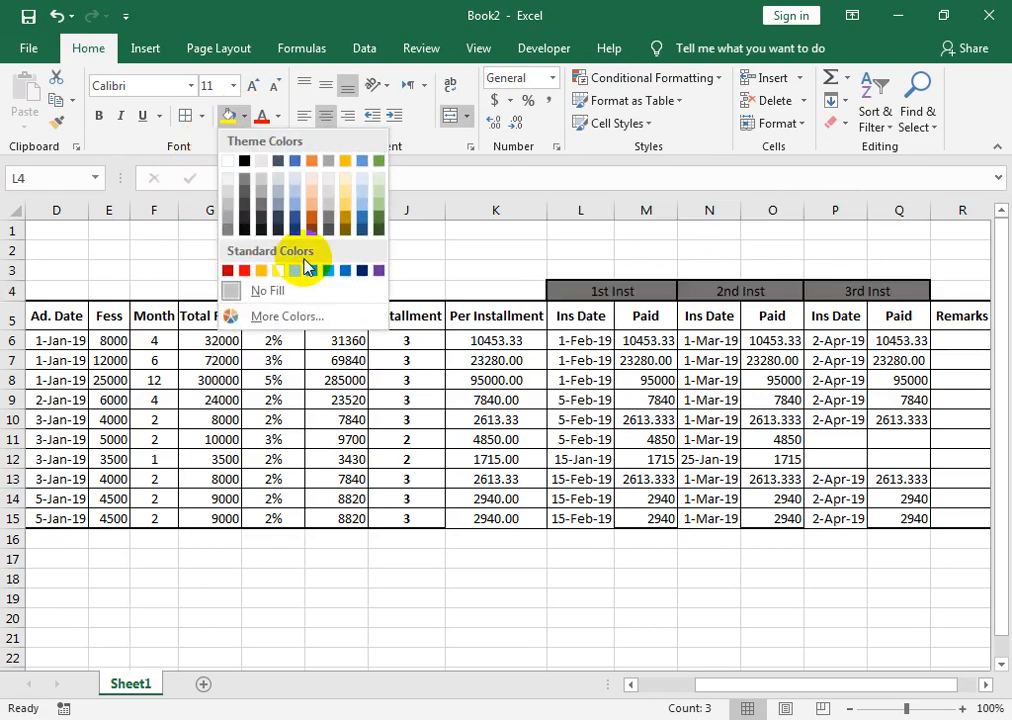
click(360, 270)
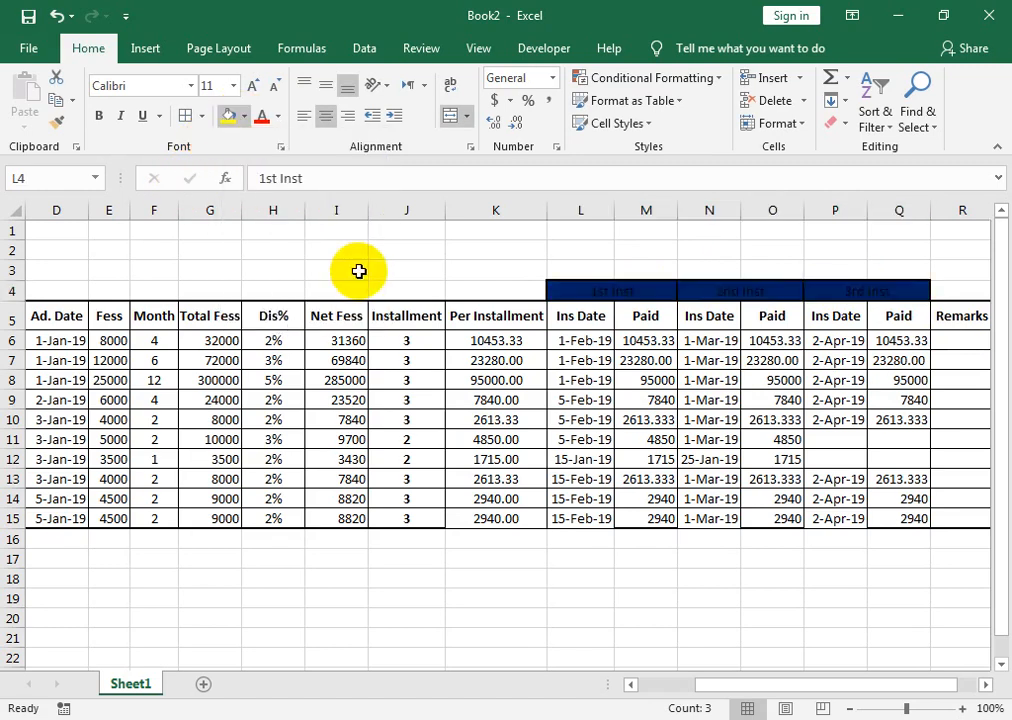
click(263, 115)
click(278, 116)
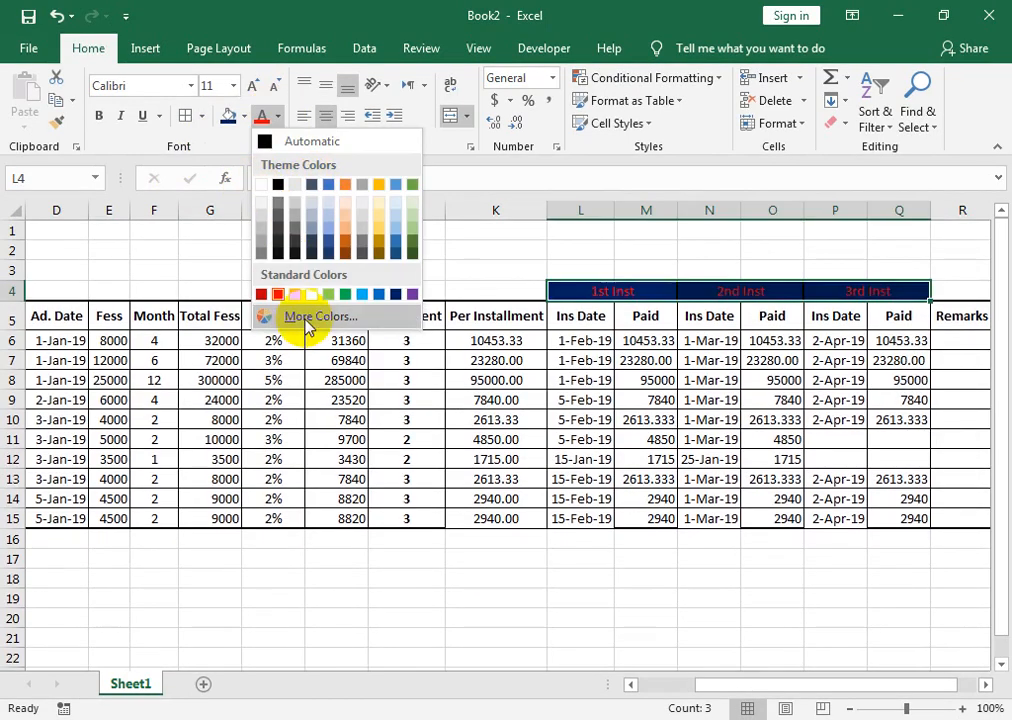
click(262, 184)
drag(496, 400, 496, 420)
click(824, 452)
Widen the Remarks column R slightly
click(980, 343)
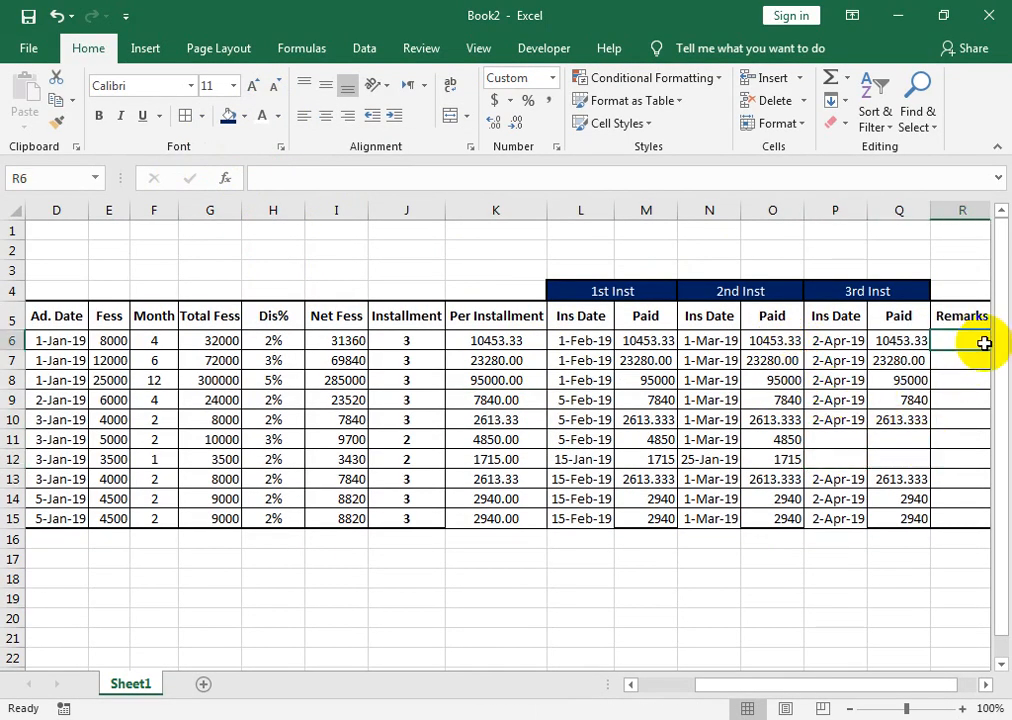
drag(978, 341, 832, 350)
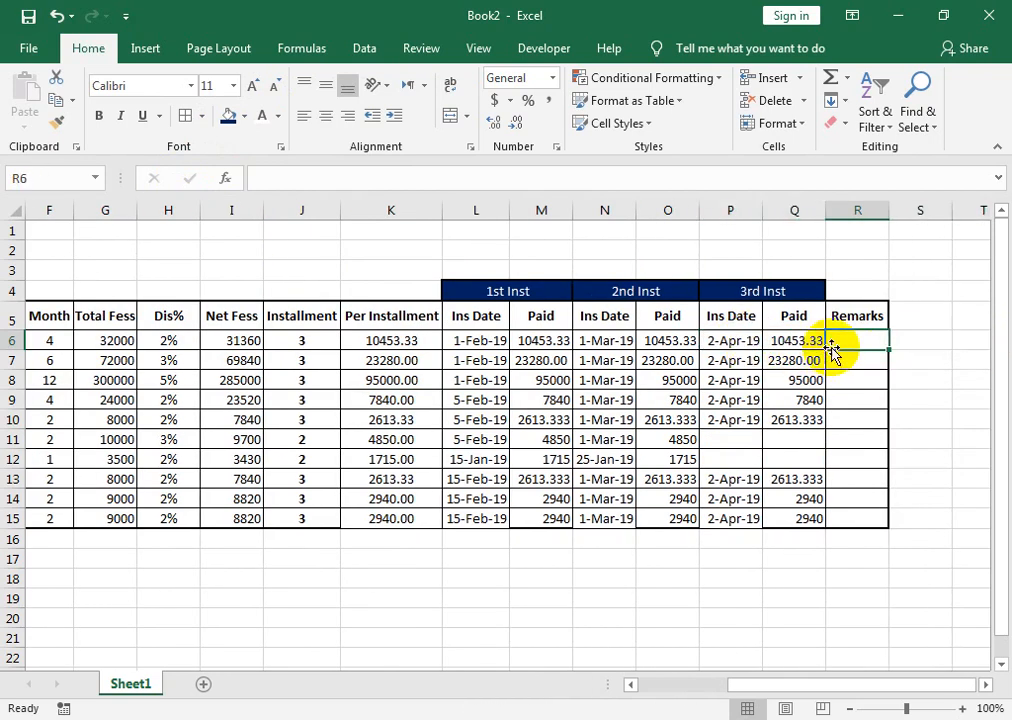
drag(889, 212, 906, 213)
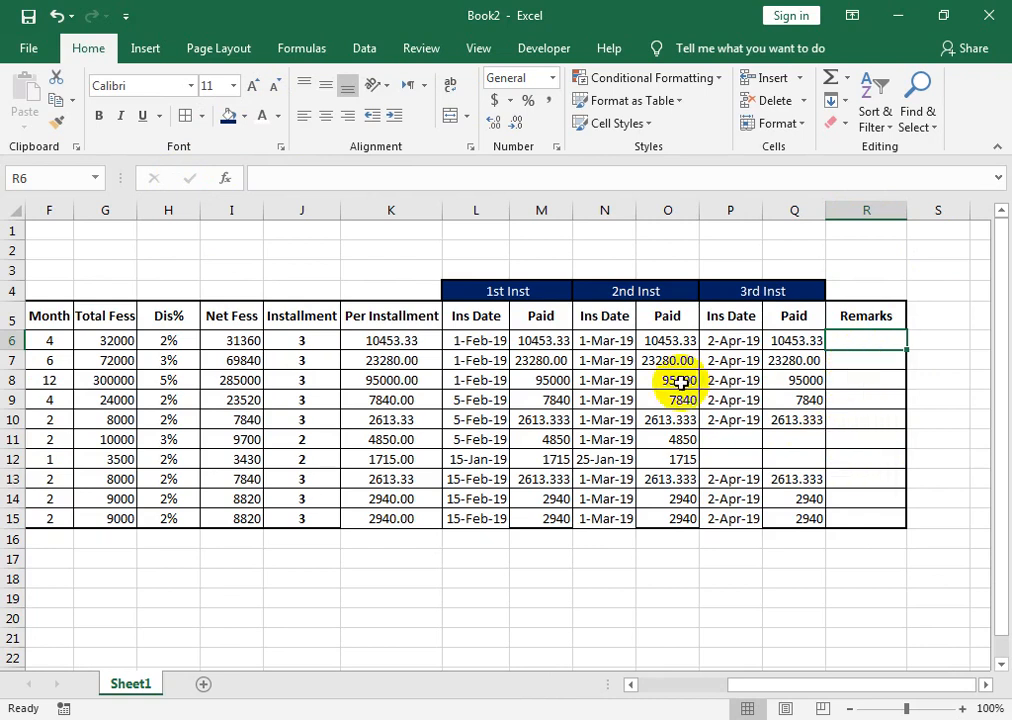
Clear the third paid amount in Q13
click(783, 482)
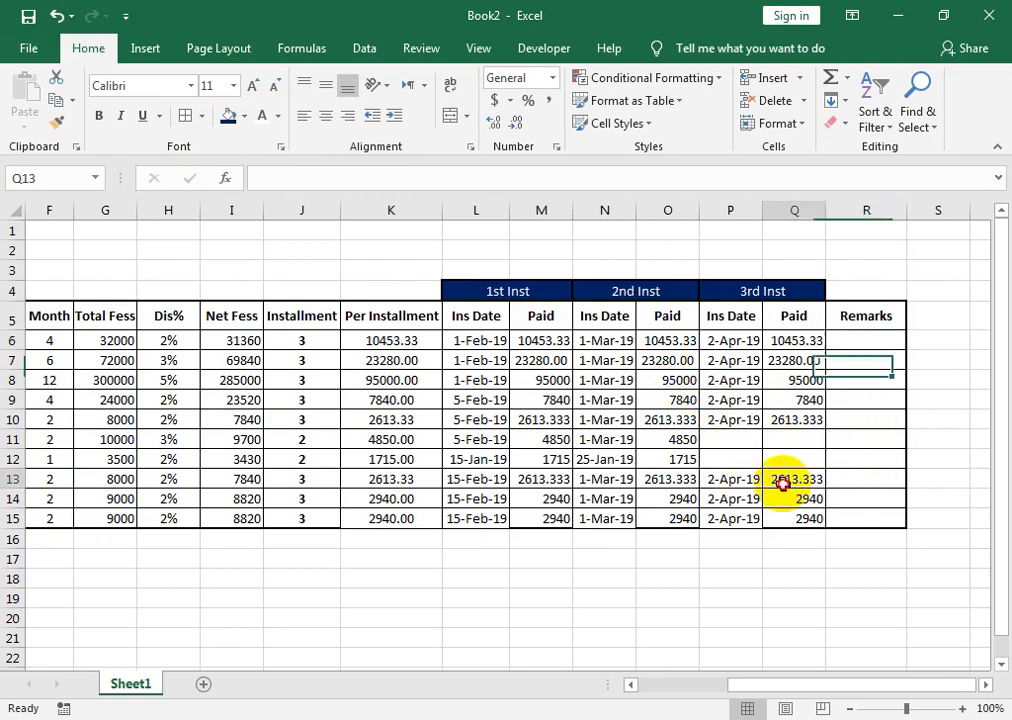
key(Right)
key(Up)
key(Up)
key(Up)
key(Up)
key(Up)
key(Up)
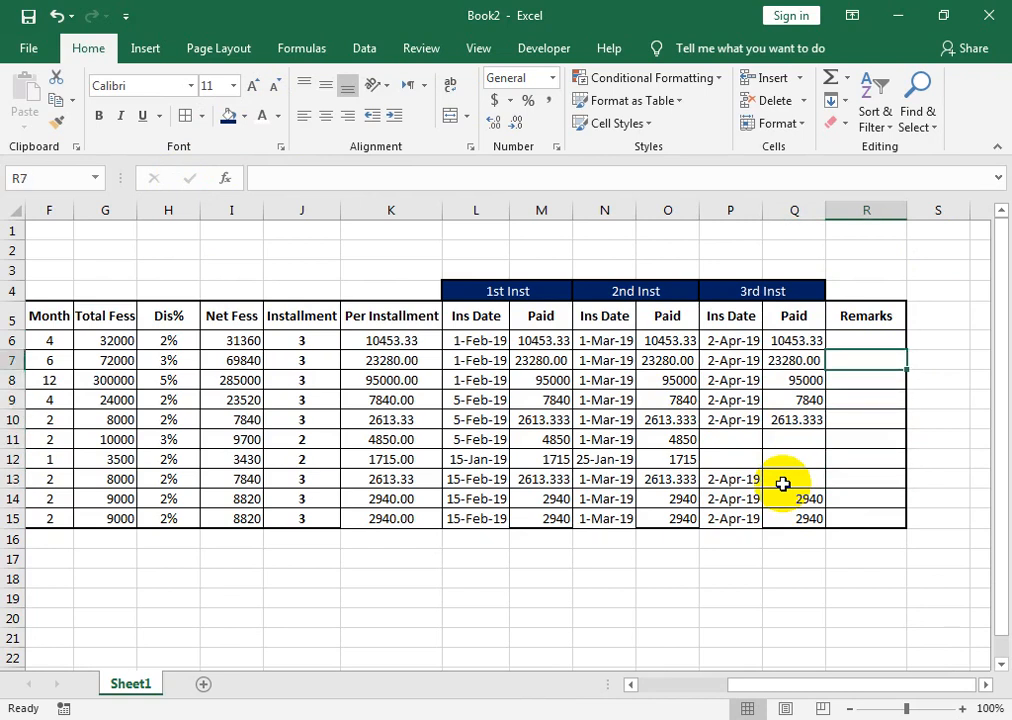
Start an IF formula with a nested AND in Remarks cell R6, with K6=M6 as the first condition
key(Left)
key(Left)
key(Left)
key(Right)
key(Right)
key(Right)
key(Up)
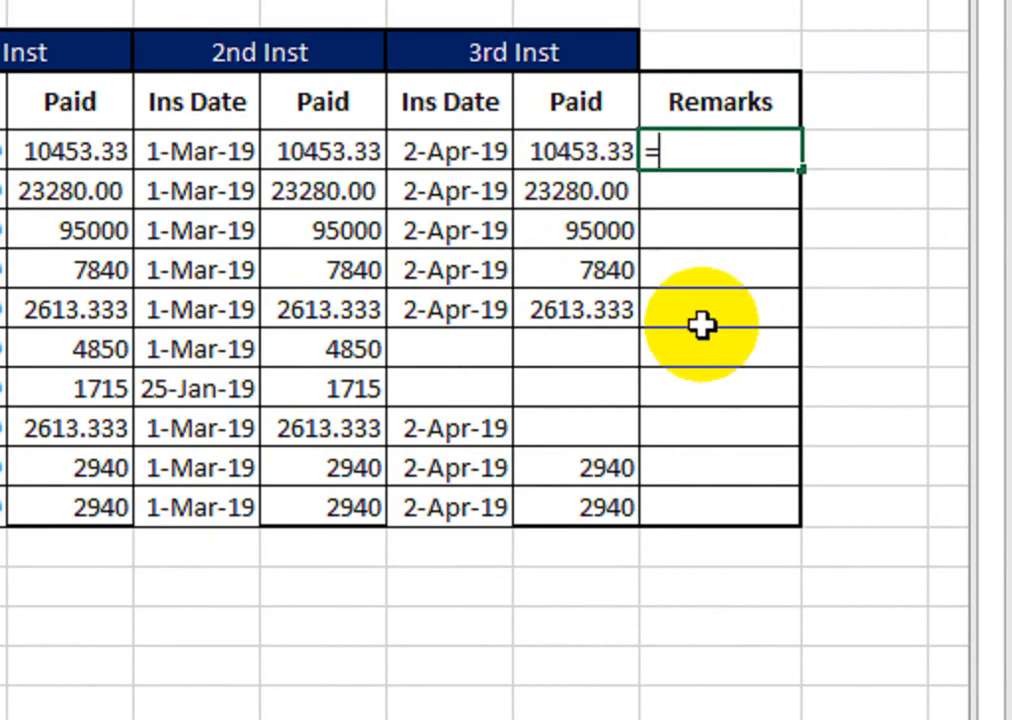
text(IF(AND()
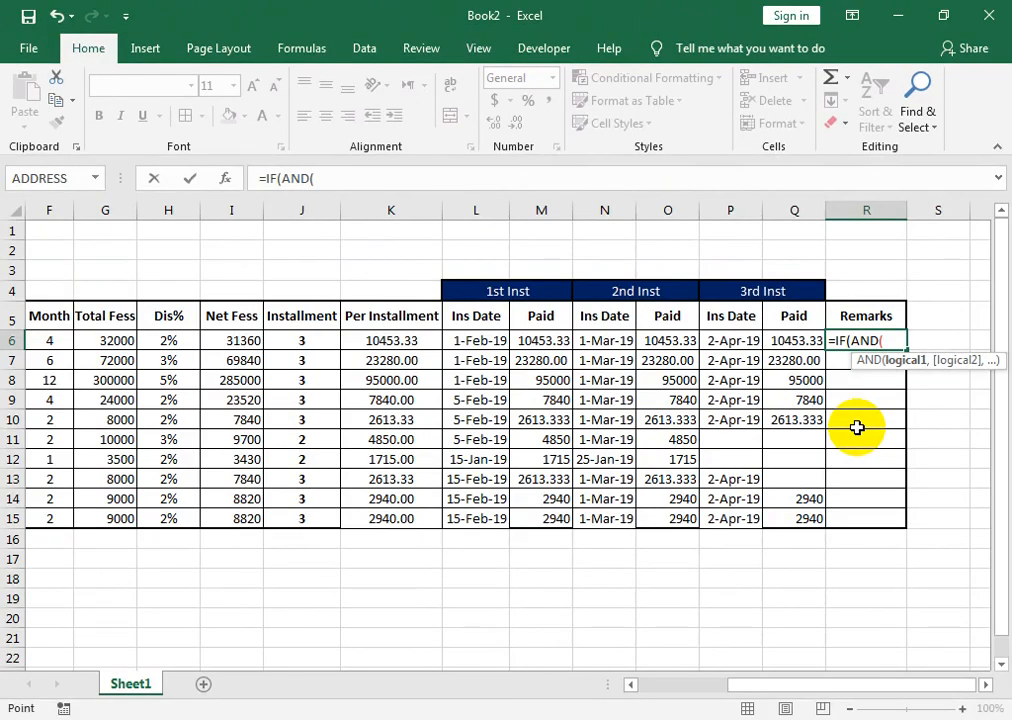
key(Left)
key(Left)
key(Left)
key(Left)
key(Left)
key(Left)
key(Left)
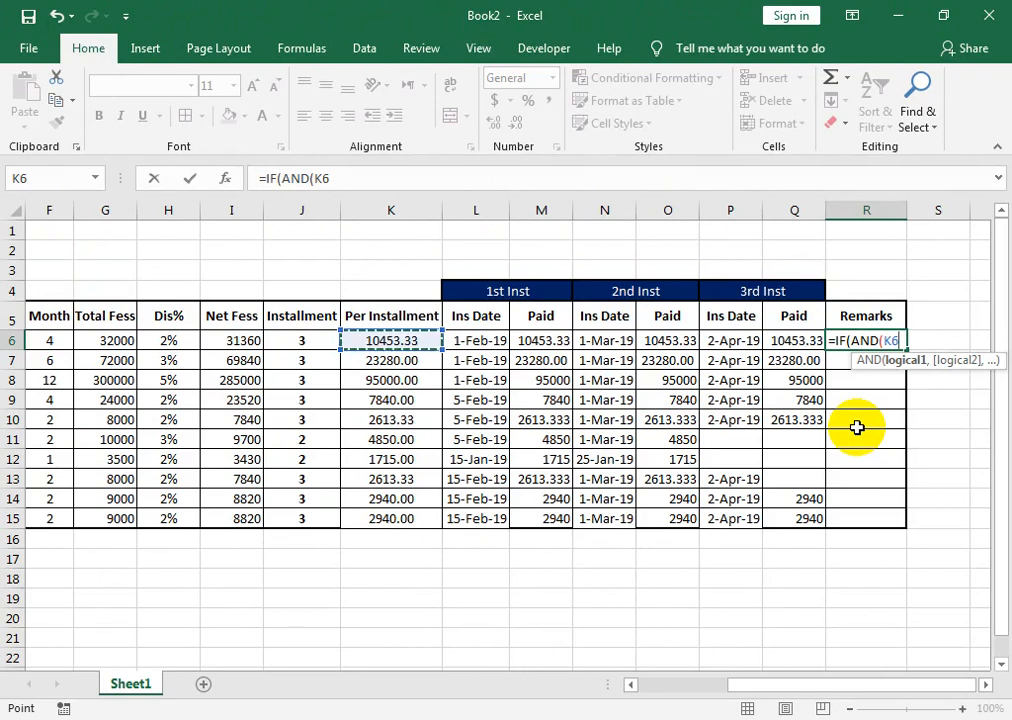
text(=)
key(Left)
key(Left)
key(Left)
key(Left)
key(Left)
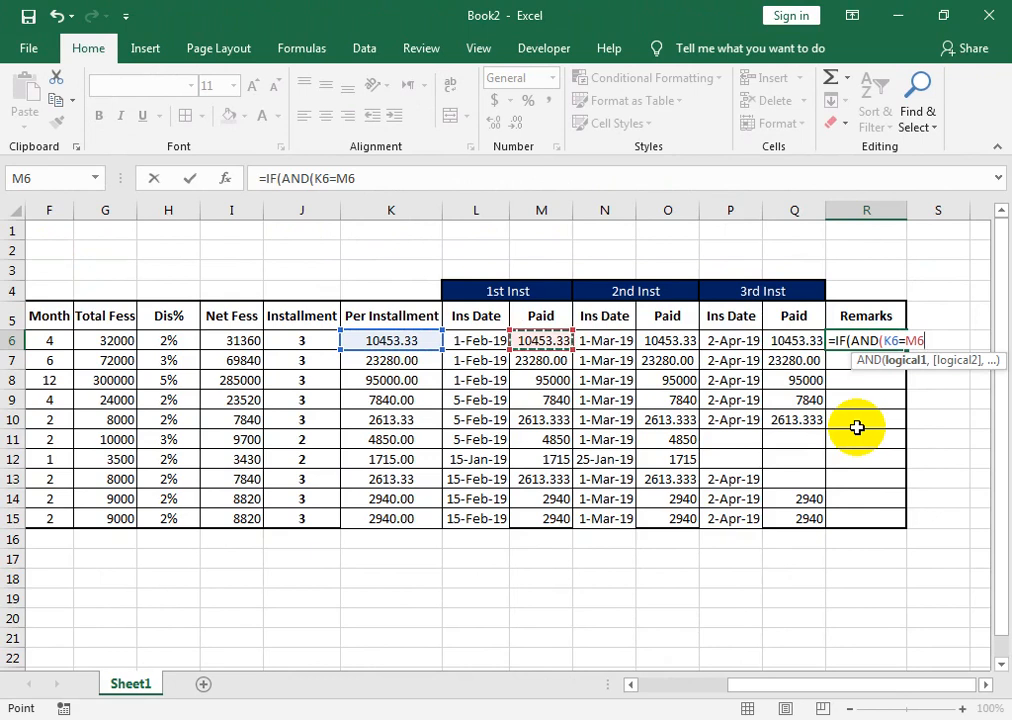
Add K6=O6 as the second AND condition in the R6 formula, comparing the second paid amount
text(,)
key(Left)
key(Left)
key(Left)
key(Left)
key(Left)
key(Left)
key(Left)
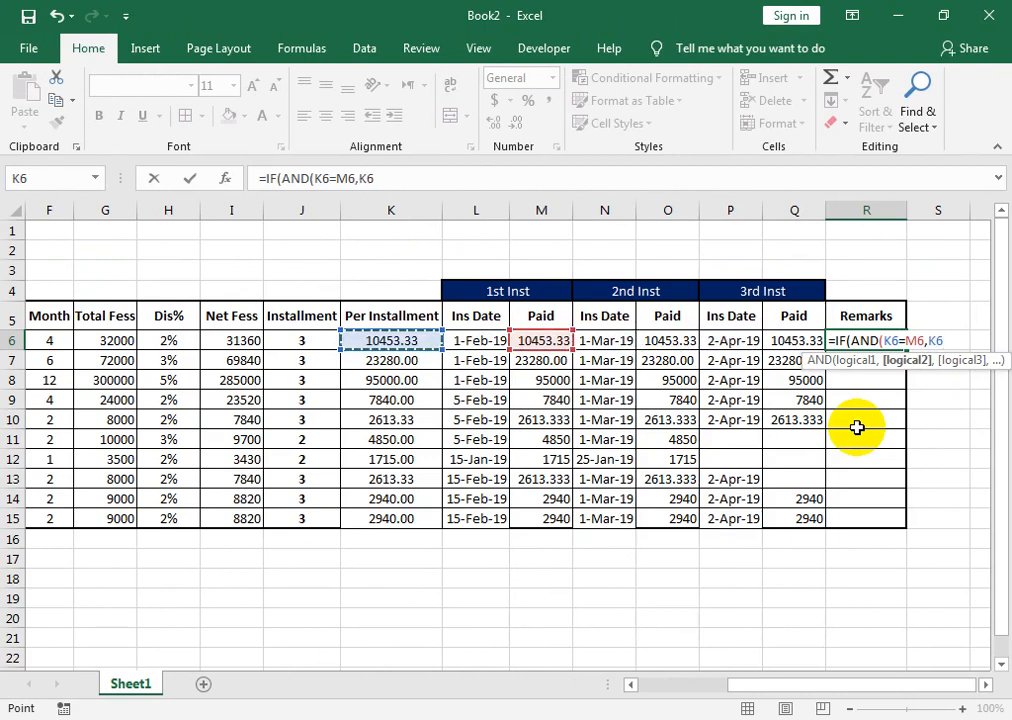
text(=)
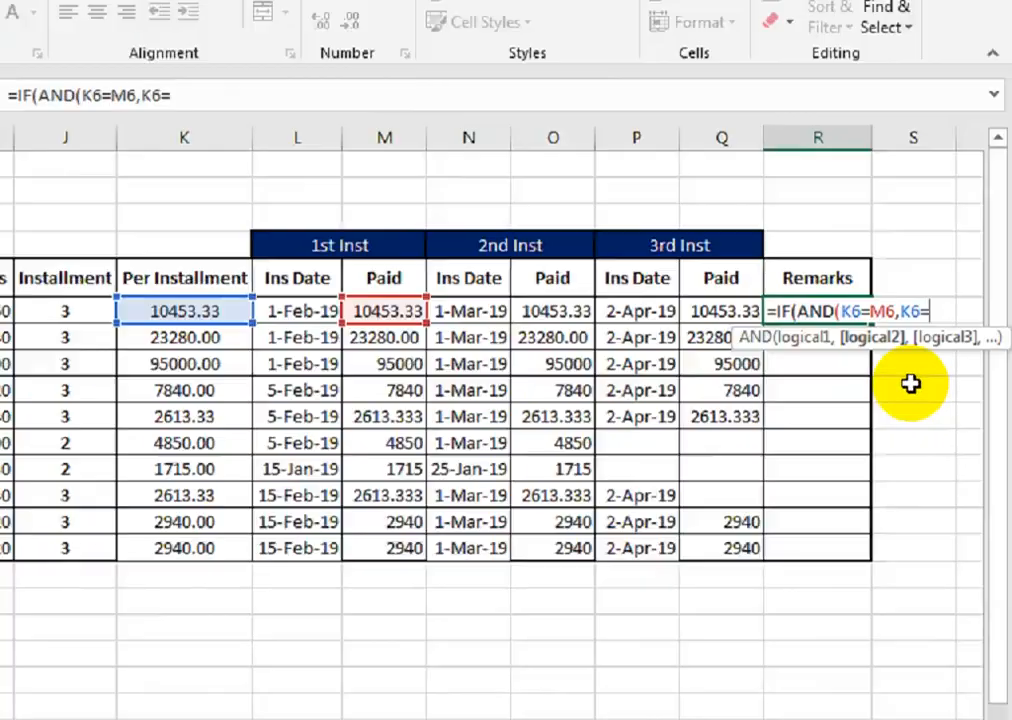
key(Left)
key(Left)
key(Left)
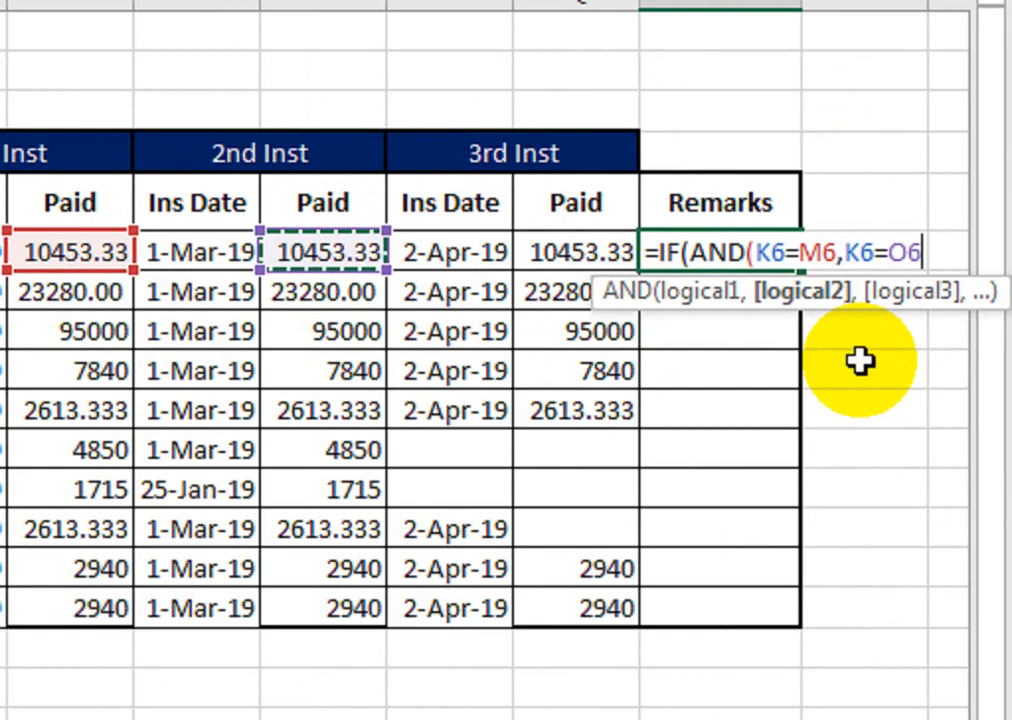
Add K6=Q6 as the third condition in the R6 formula and close the AND function
text(,)
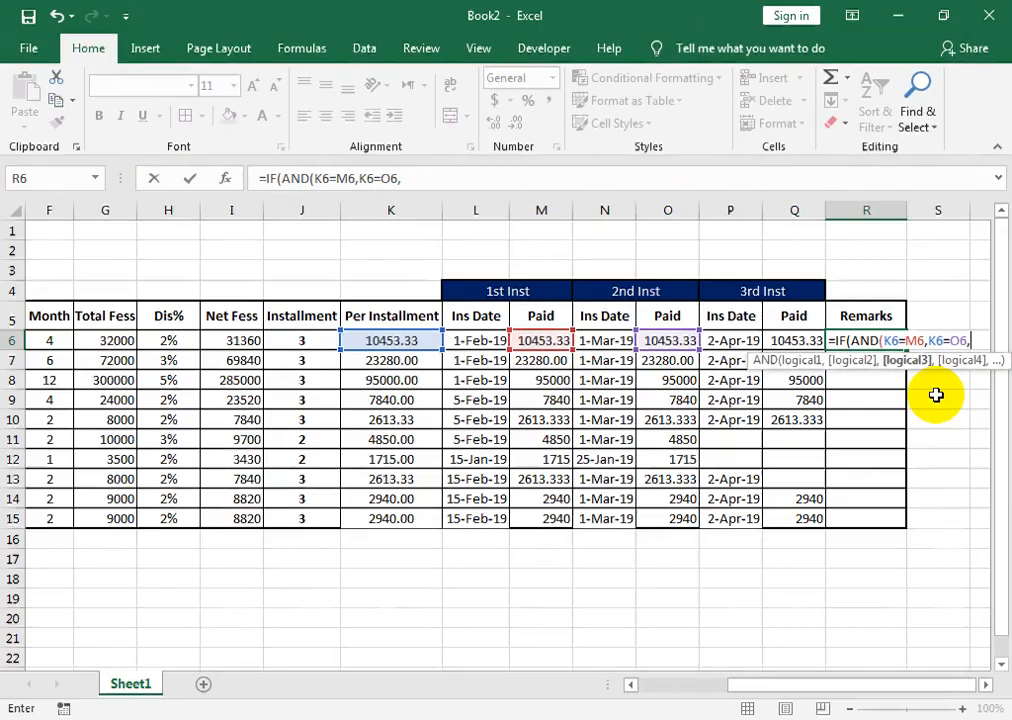
key(Left)
key(Left)
key(Left)
key(Left)
key(Left)
key(Left)
key(Left)
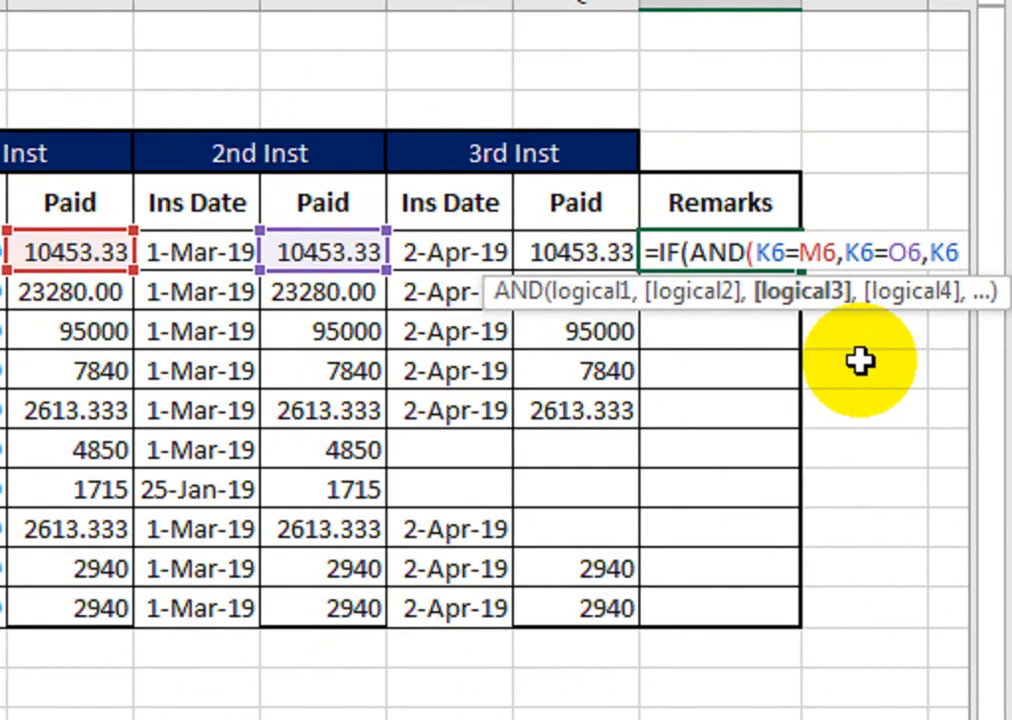
text(=)
key(Left)
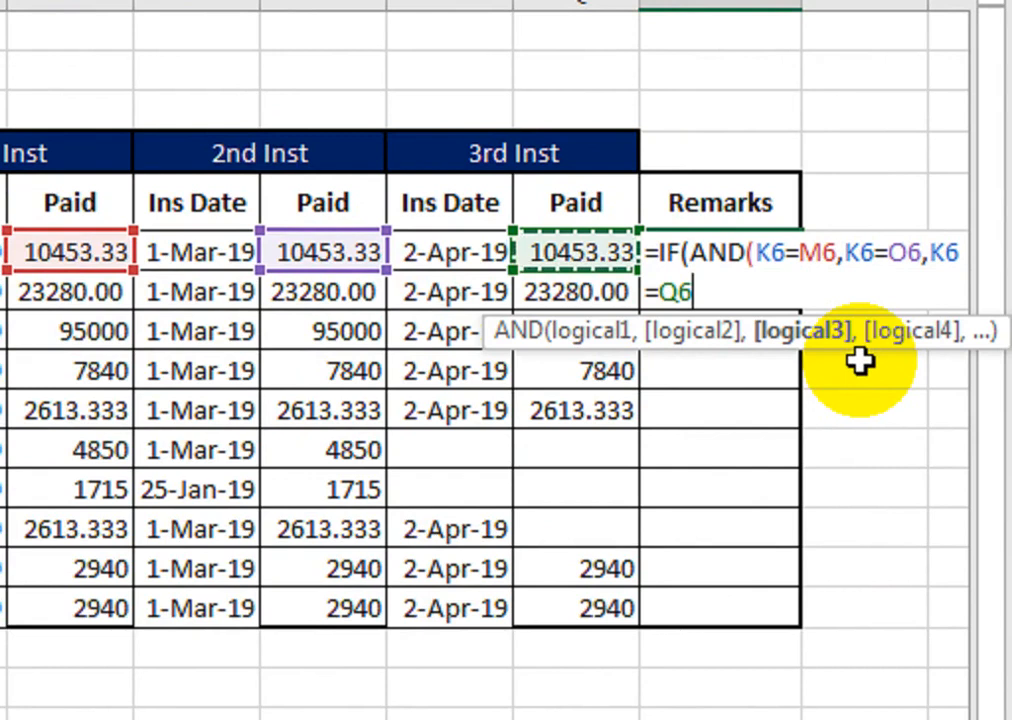
text())
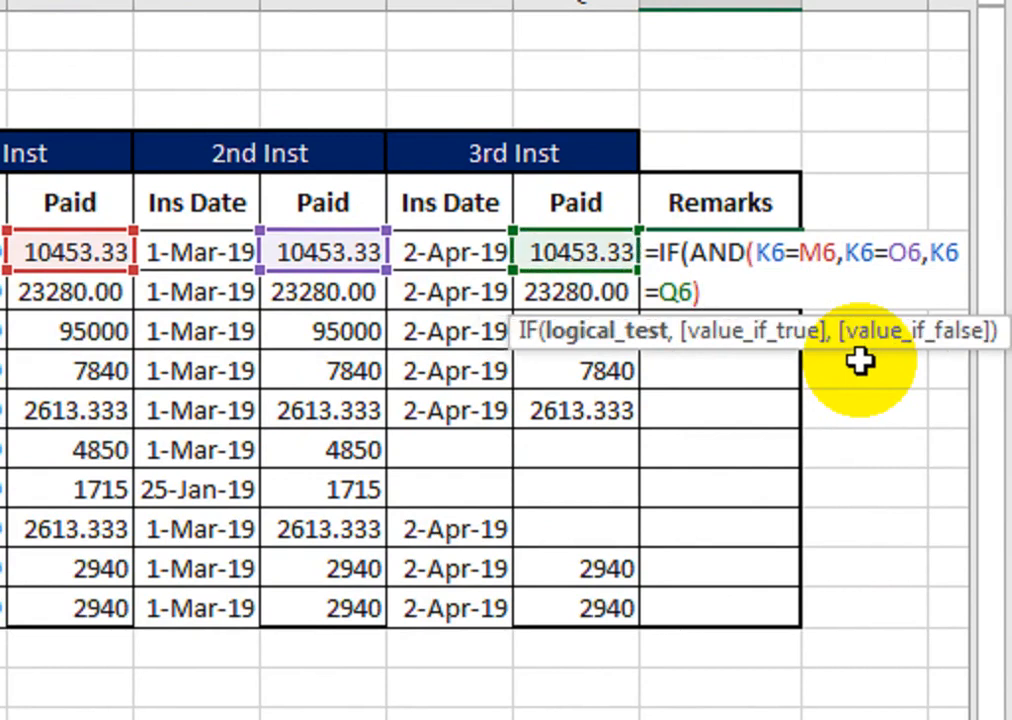
Complete the R6 formula to return "CLEAR ALL DUES" when true and "NOT CLEAR" when false, and enter it
text(,)
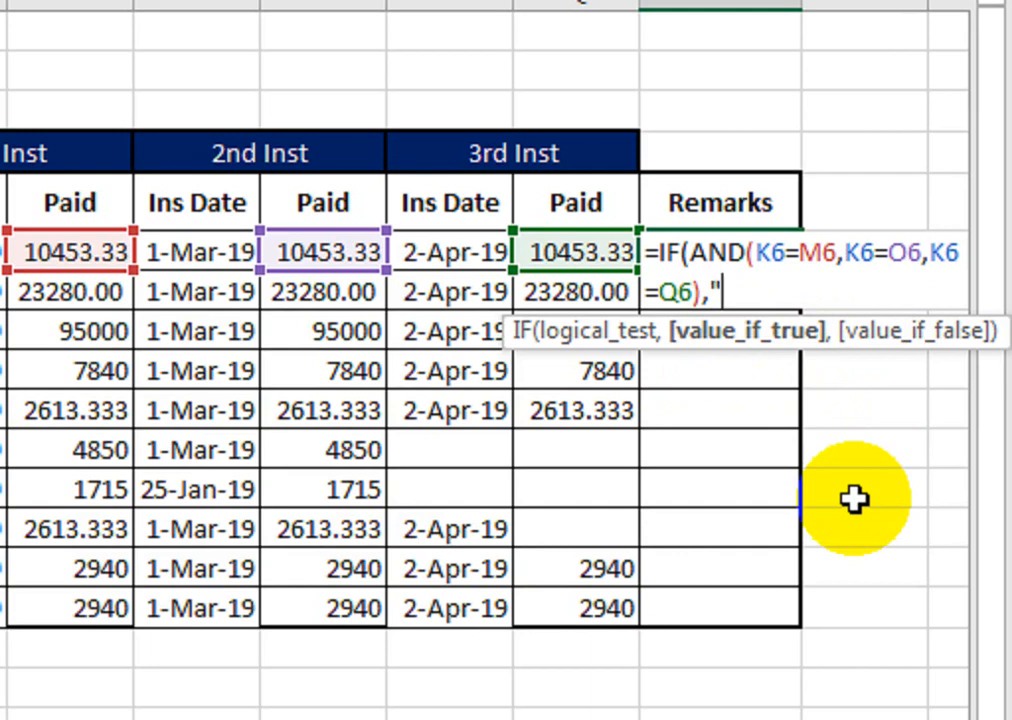
text(CLEAR)
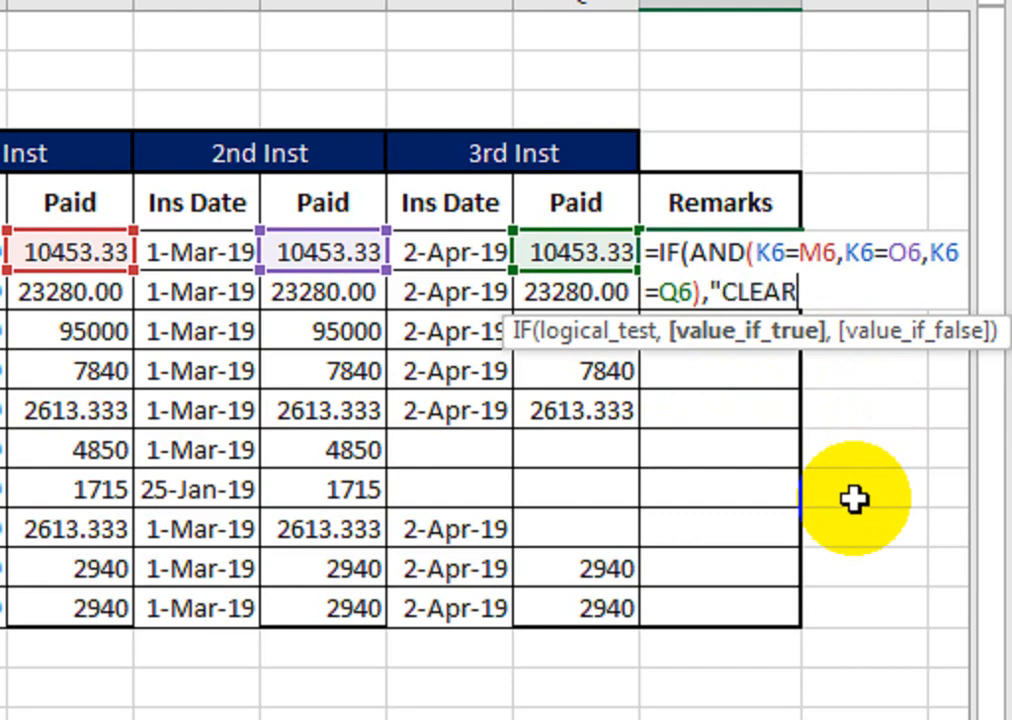
text( ALL DUES)
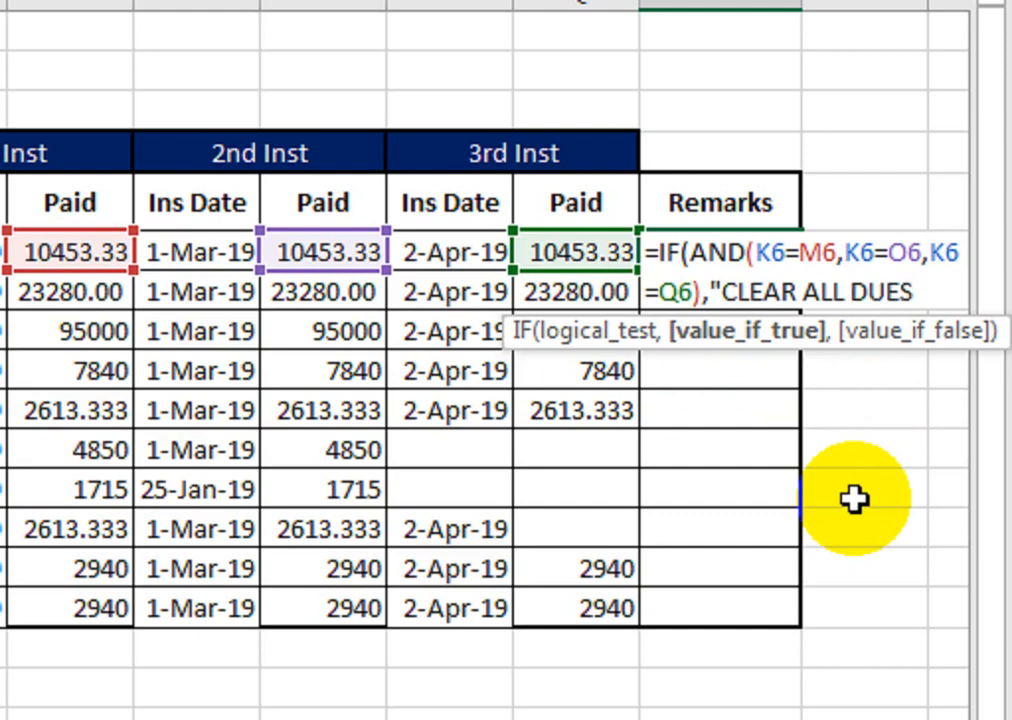
text(",)
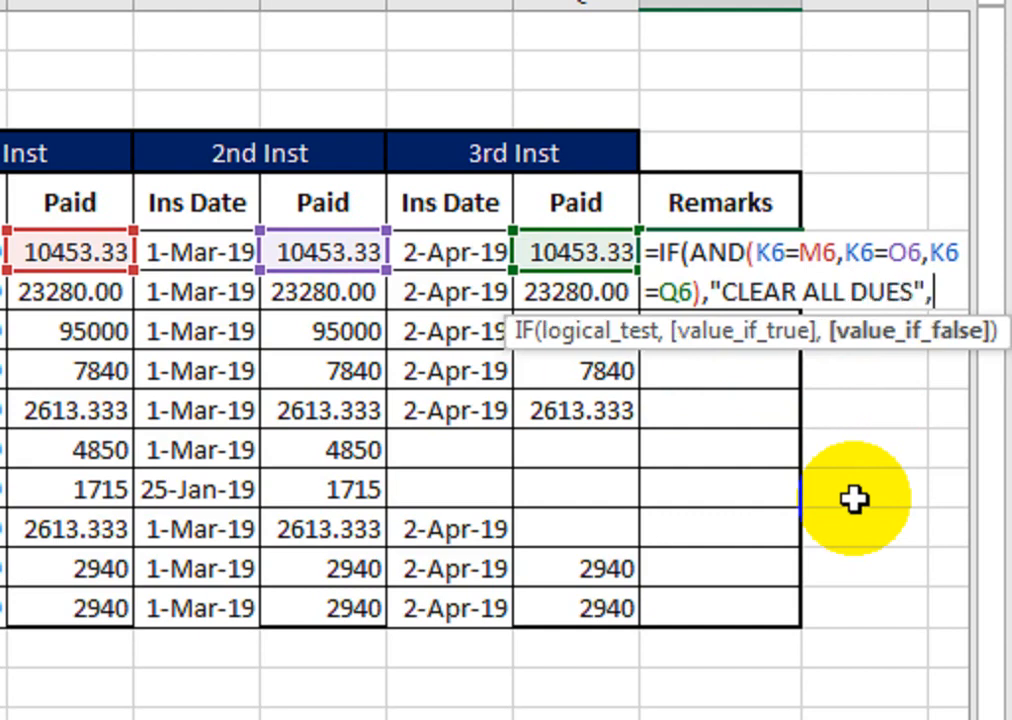
text("NO)
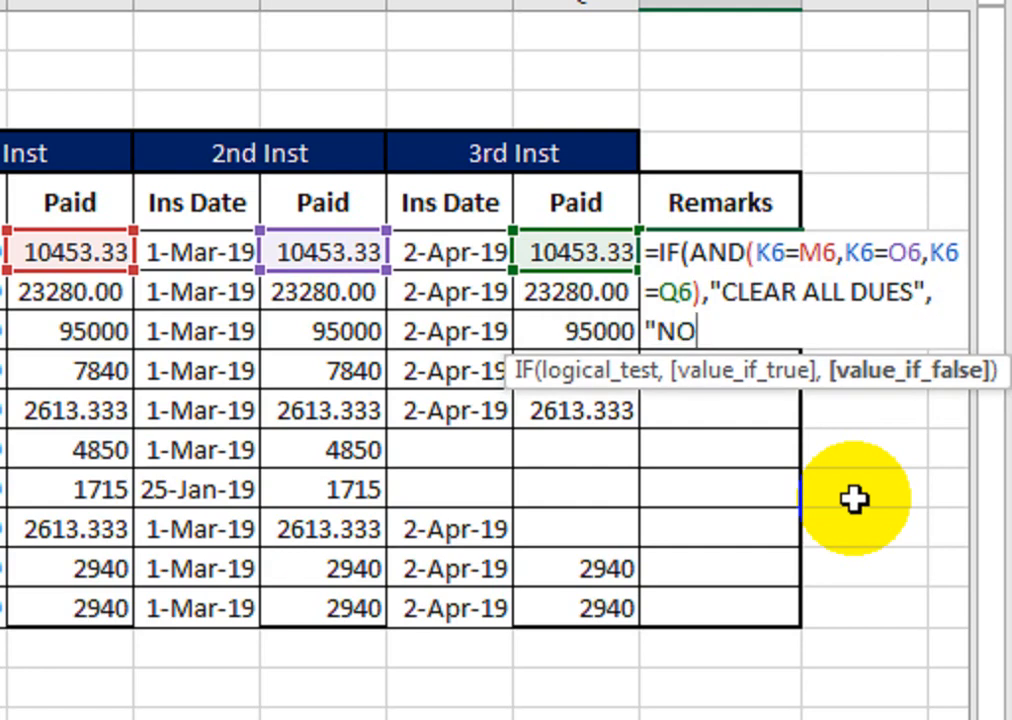
text(EAR)
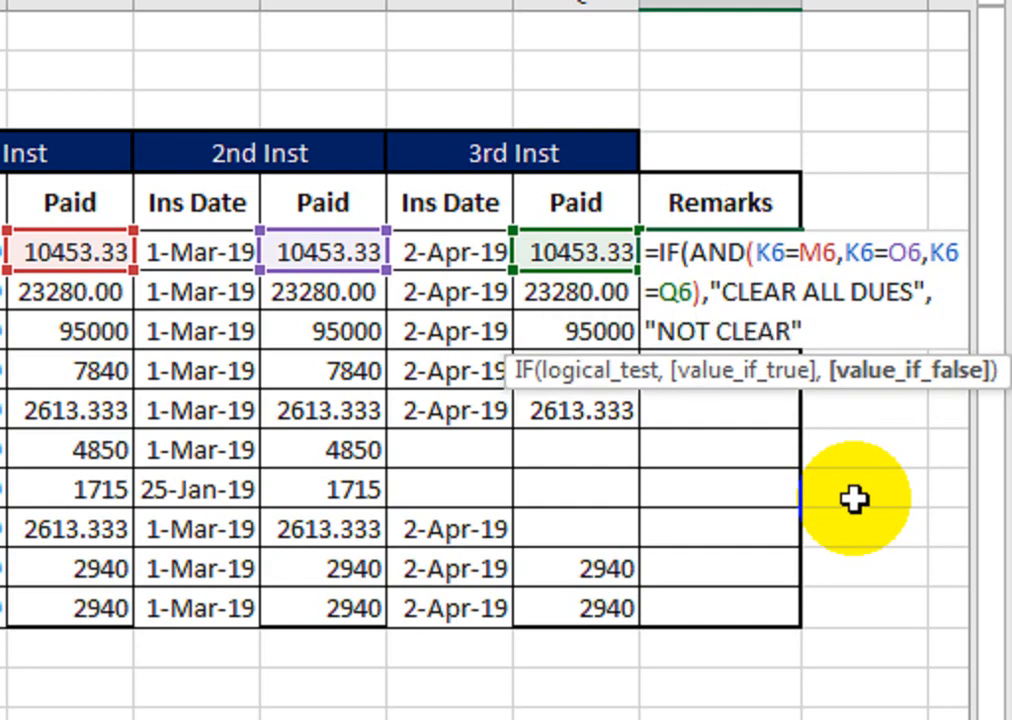
text("))
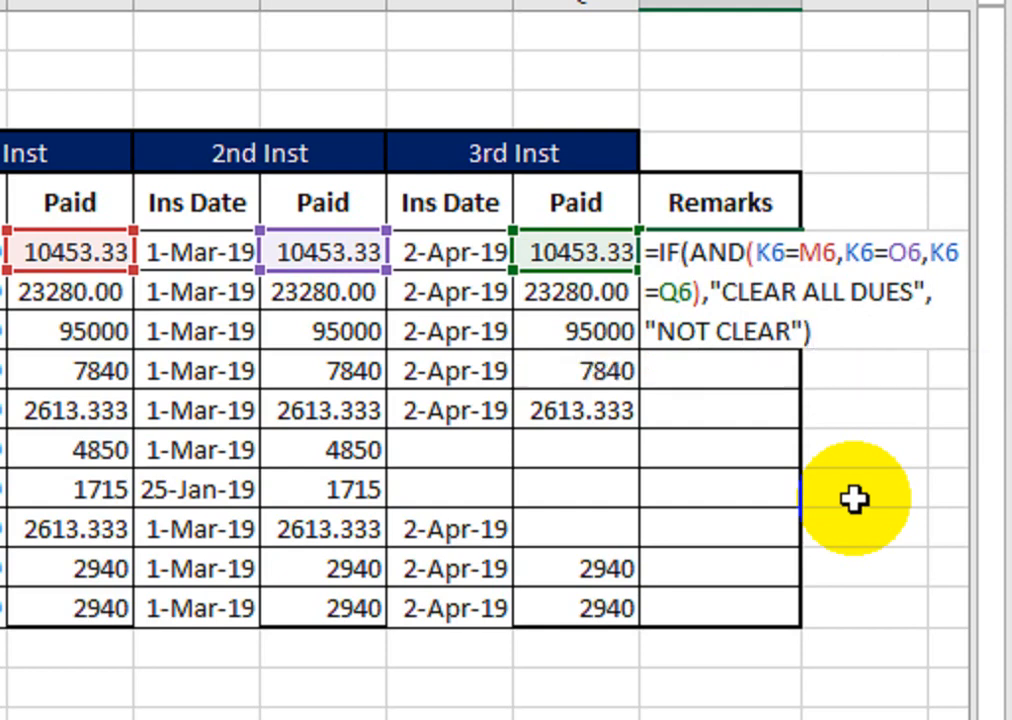
key(Return)
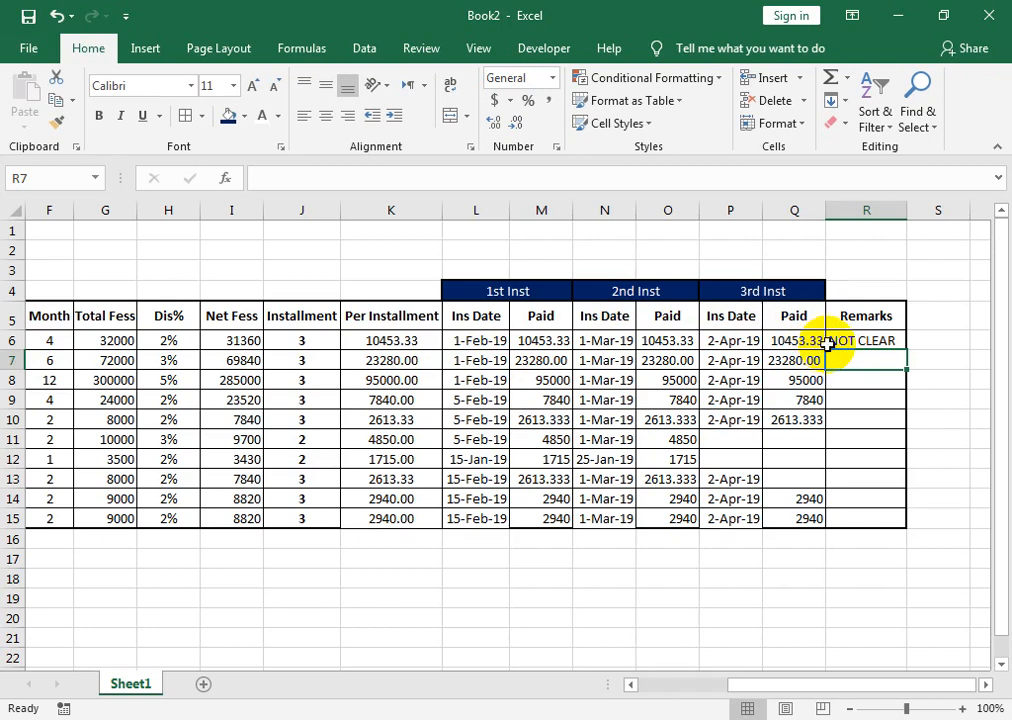
Copy the Per Installment amount in K6 and paste it as values only into the 3rd installment Paid cell Q6
click(408, 340)
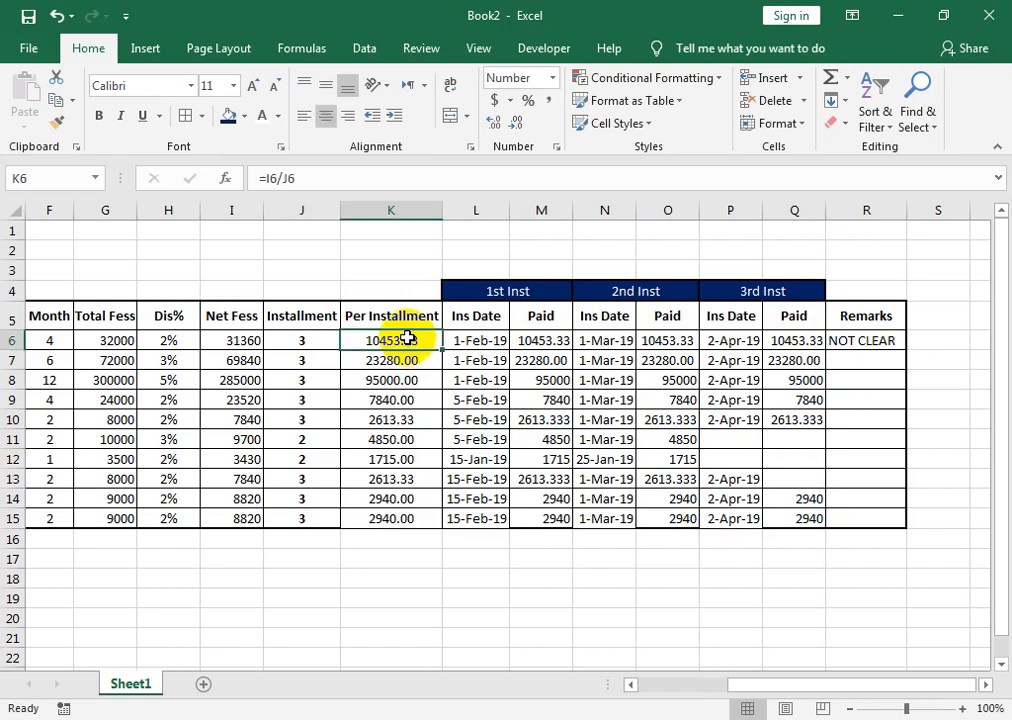
key(ctrl+c)
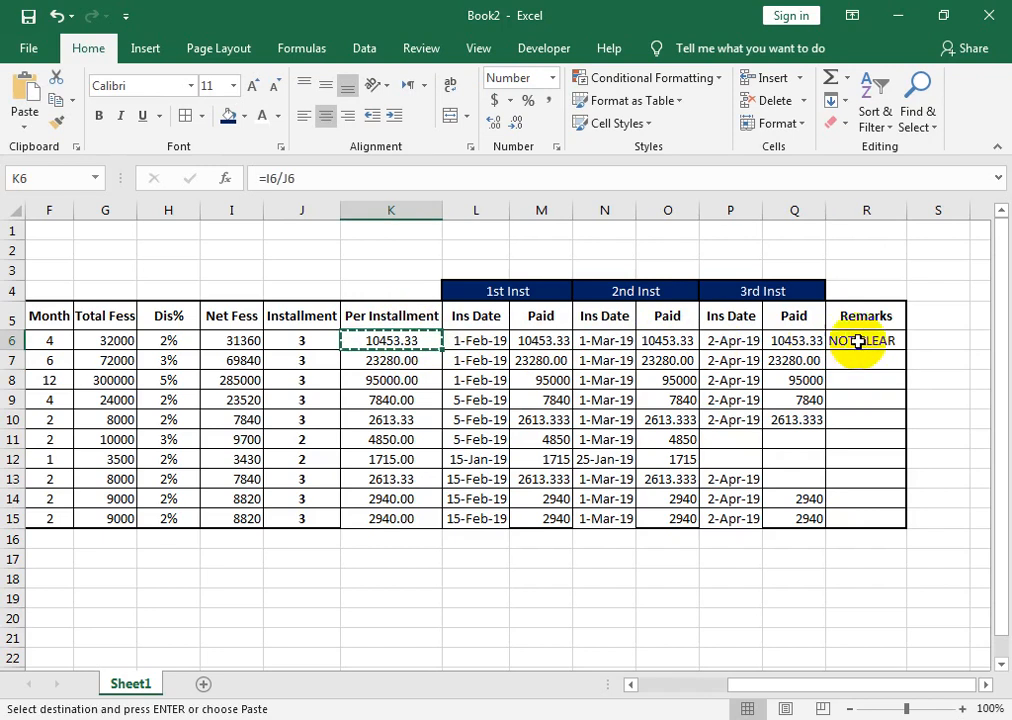
click(806, 342)
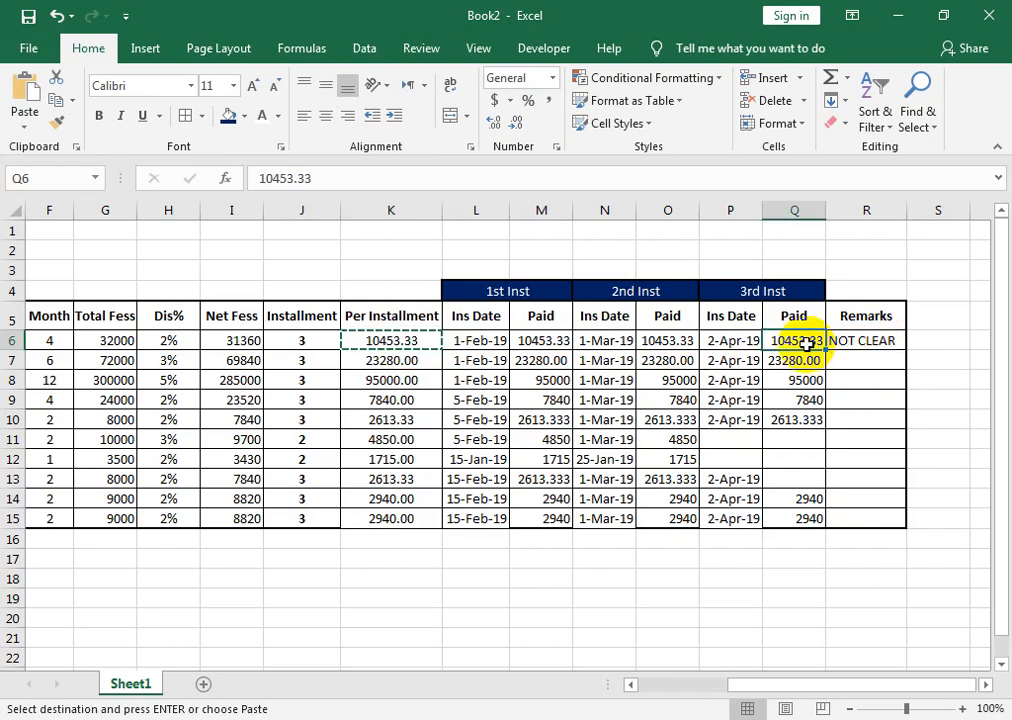
key(ctrl+v)
right_click(785, 345)
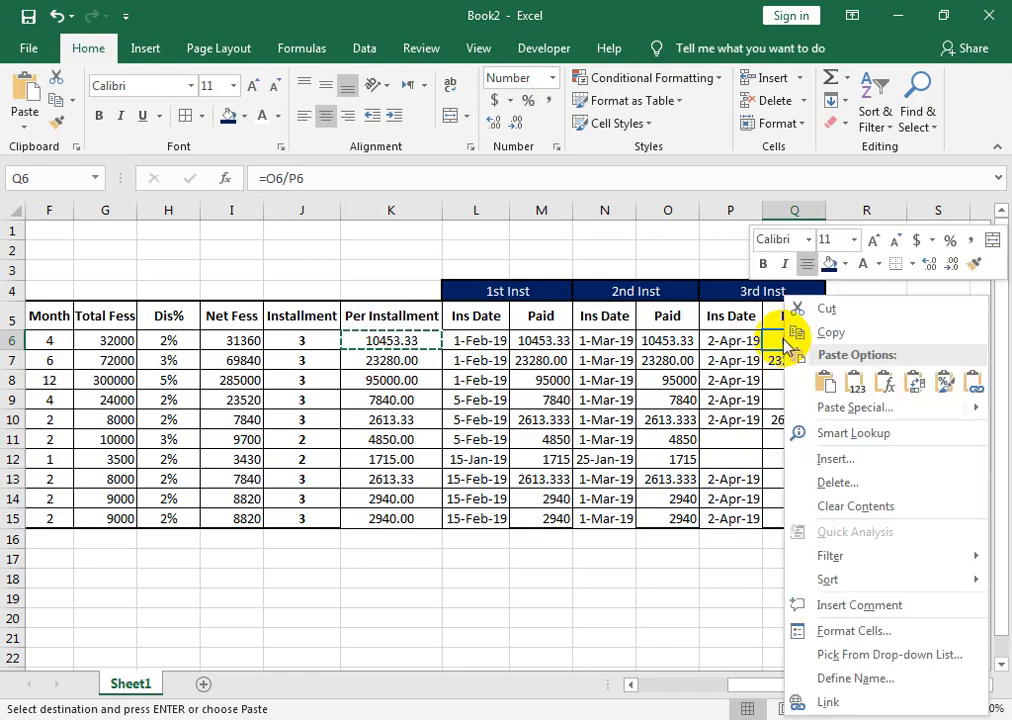
click(822, 420)
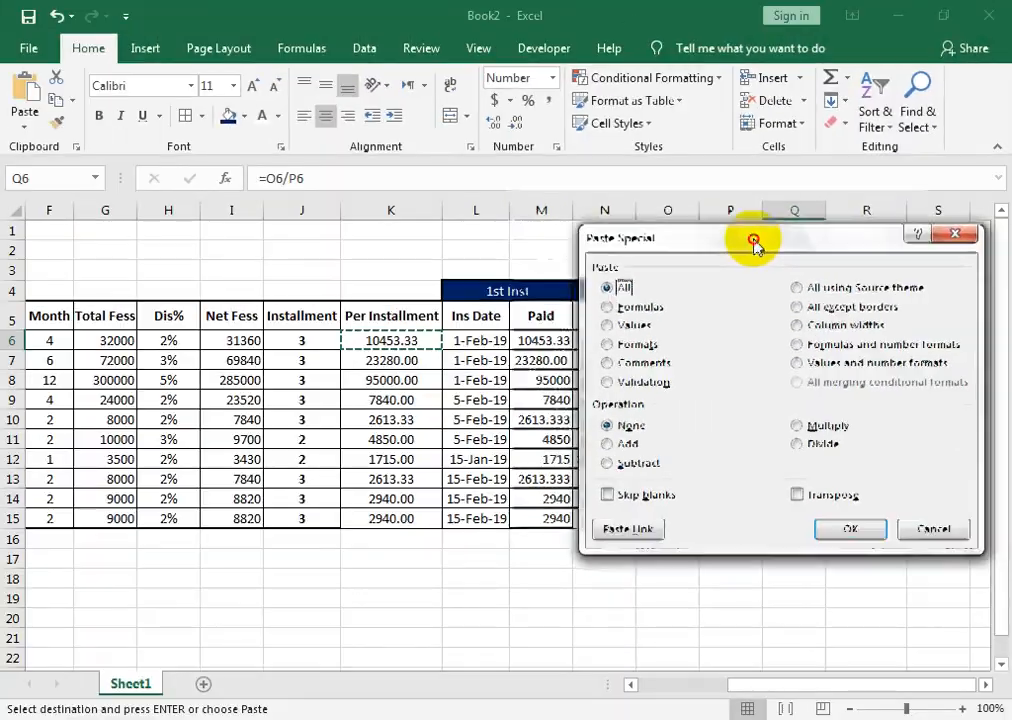
drag(753, 242, 470, 219)
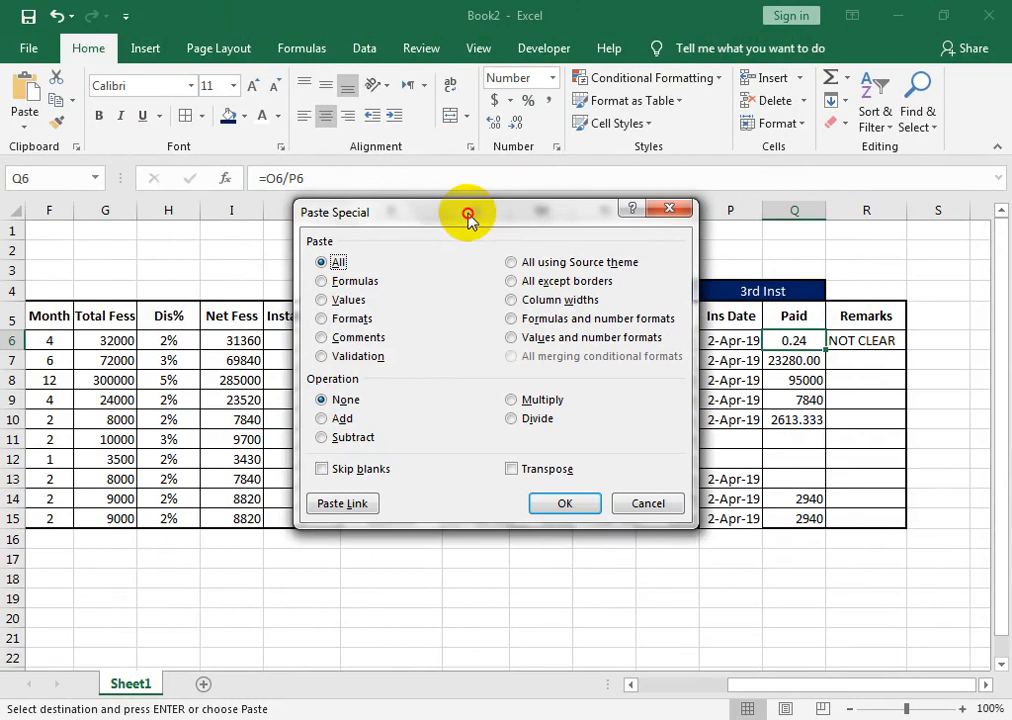
click(343, 300)
click(570, 505)
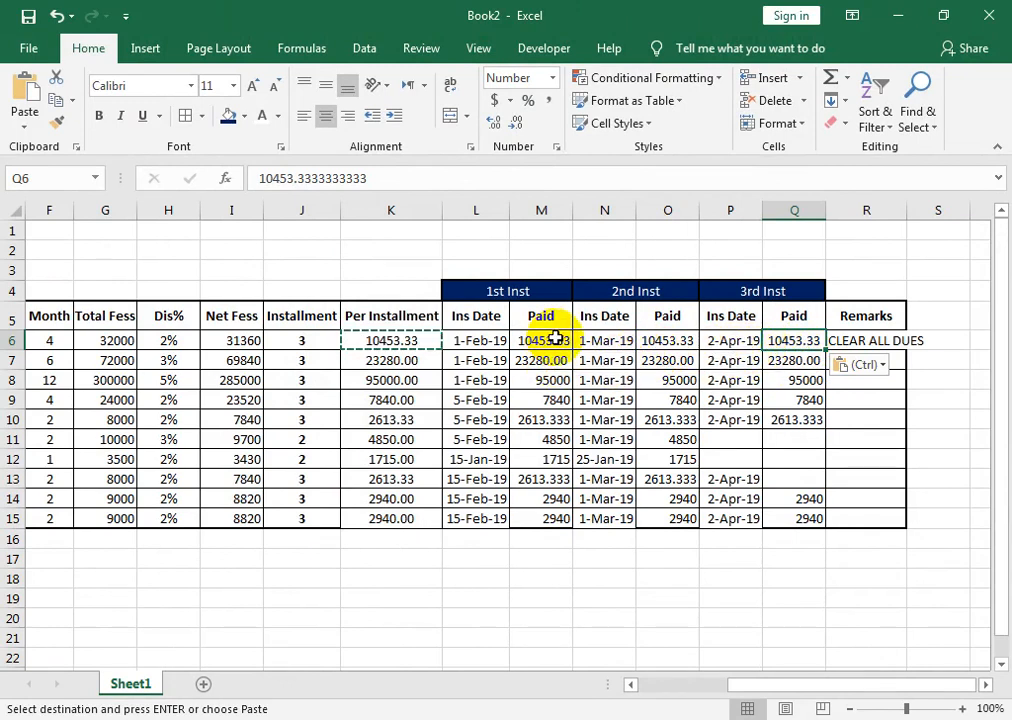
Autofit the Remarks column and fill the R6 formula down to R15
click(869, 340)
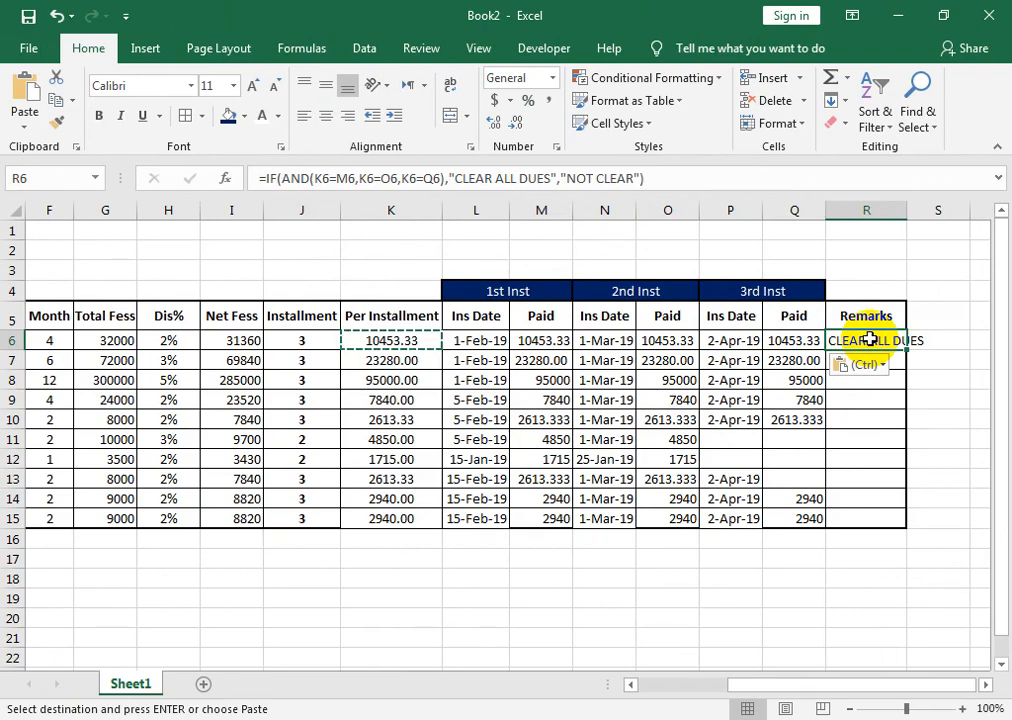
double_click(906, 210)
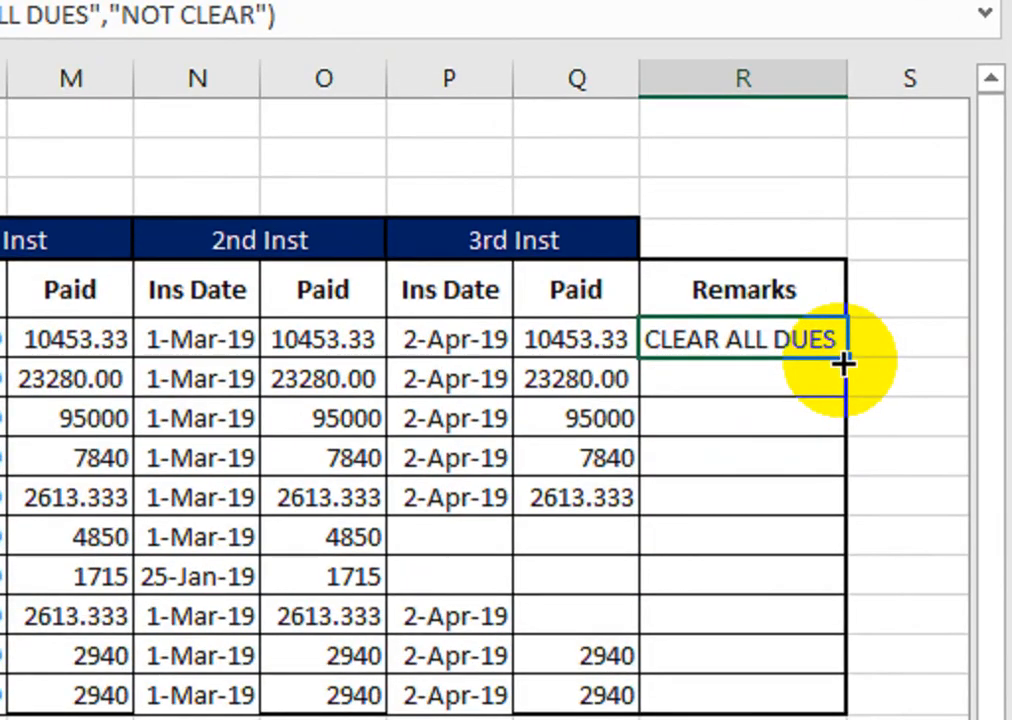
drag(925, 348, 920, 521)
drag(828, 576, 828, 576)
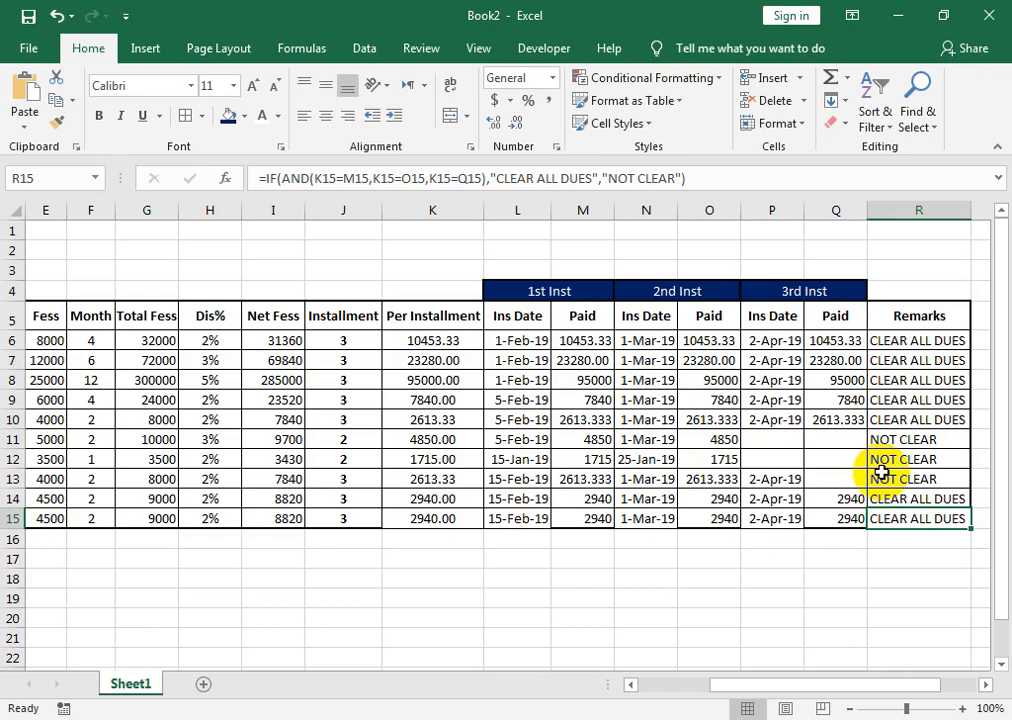
click(876, 440)
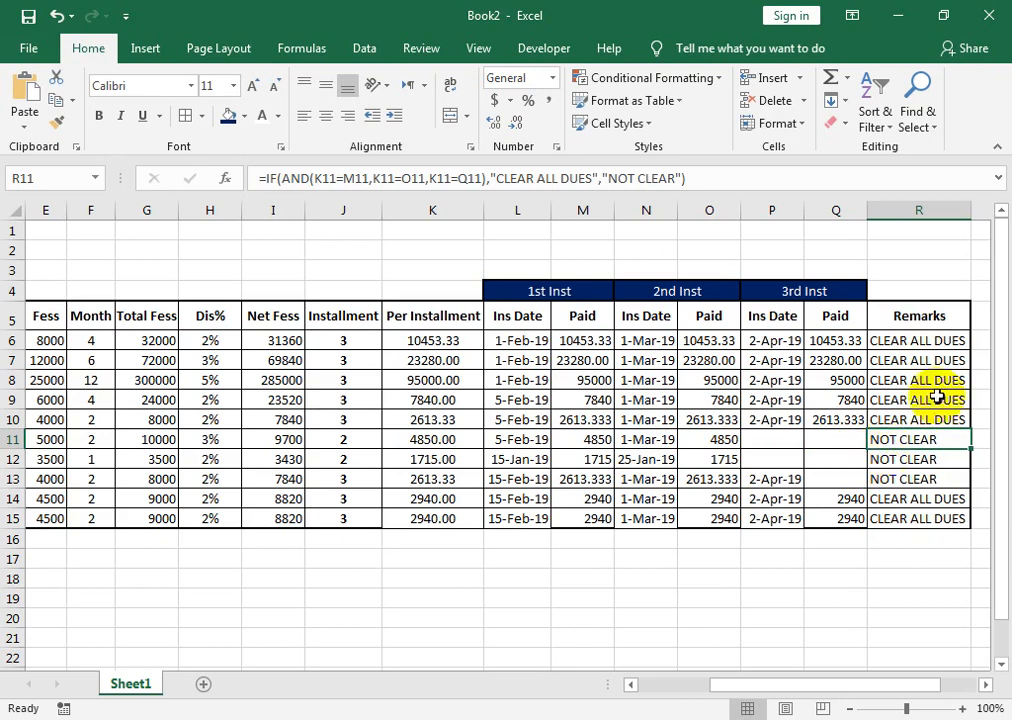
Wrap the R6 Remarks formula in an outer IF whose logical test is M6+O6=I6
click(922, 339)
double_click(922, 340)
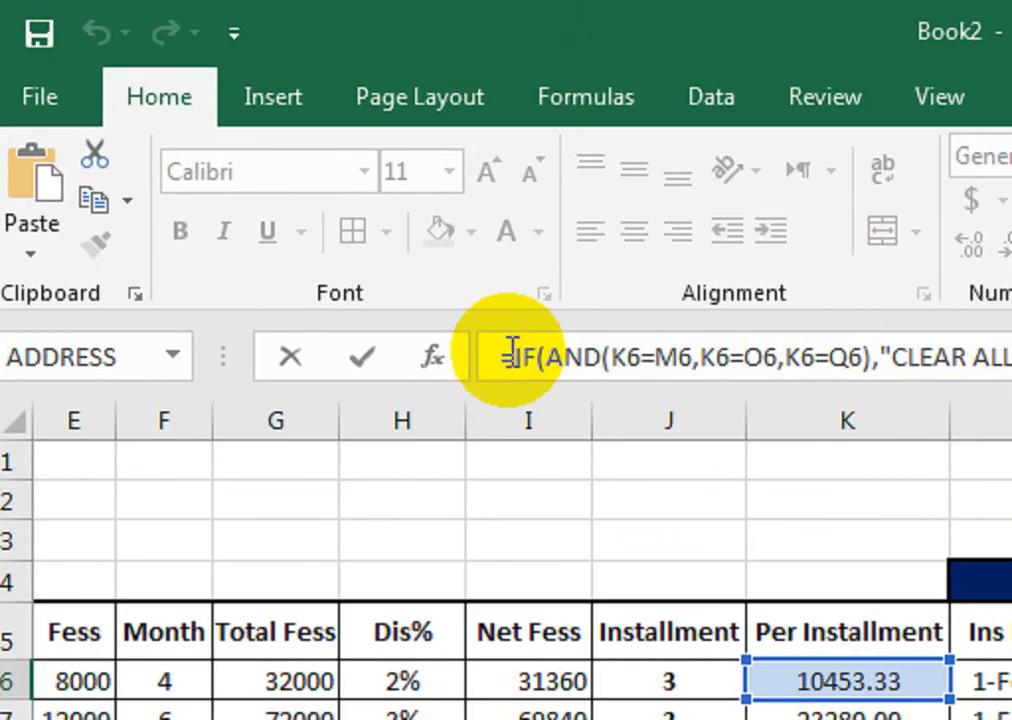
click(514, 356)
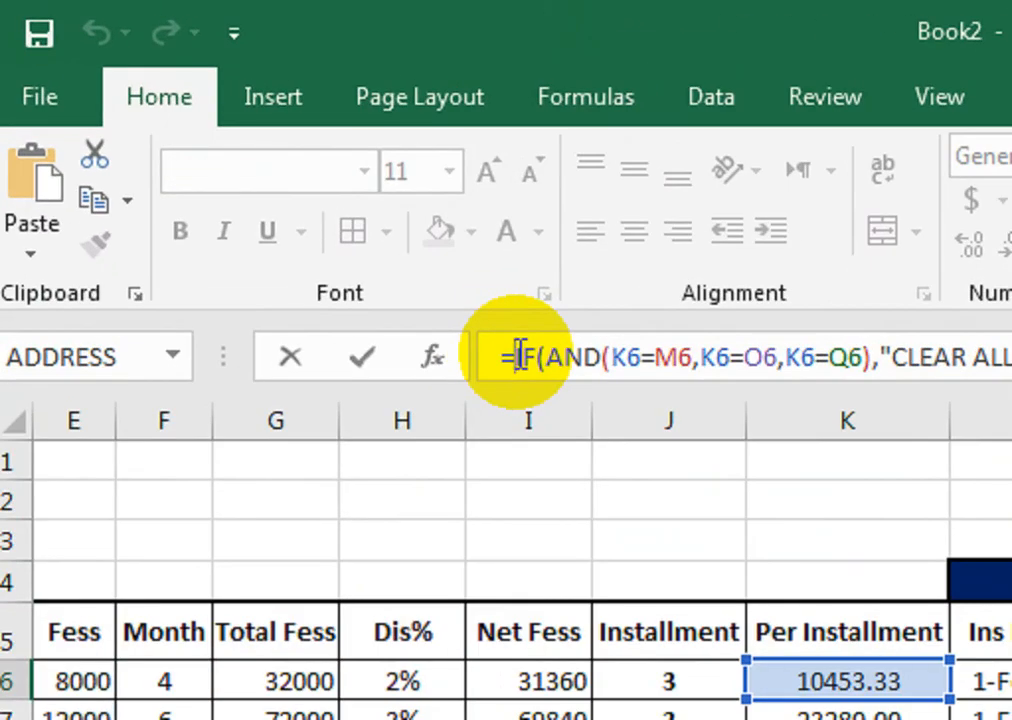
text(IF()
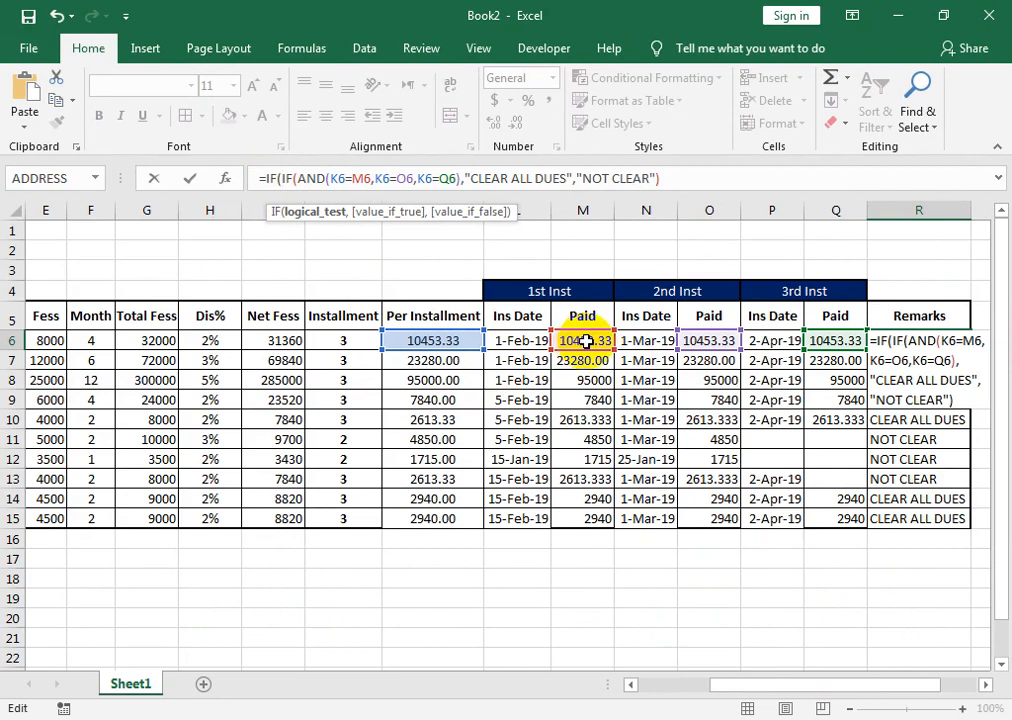
click(583, 341)
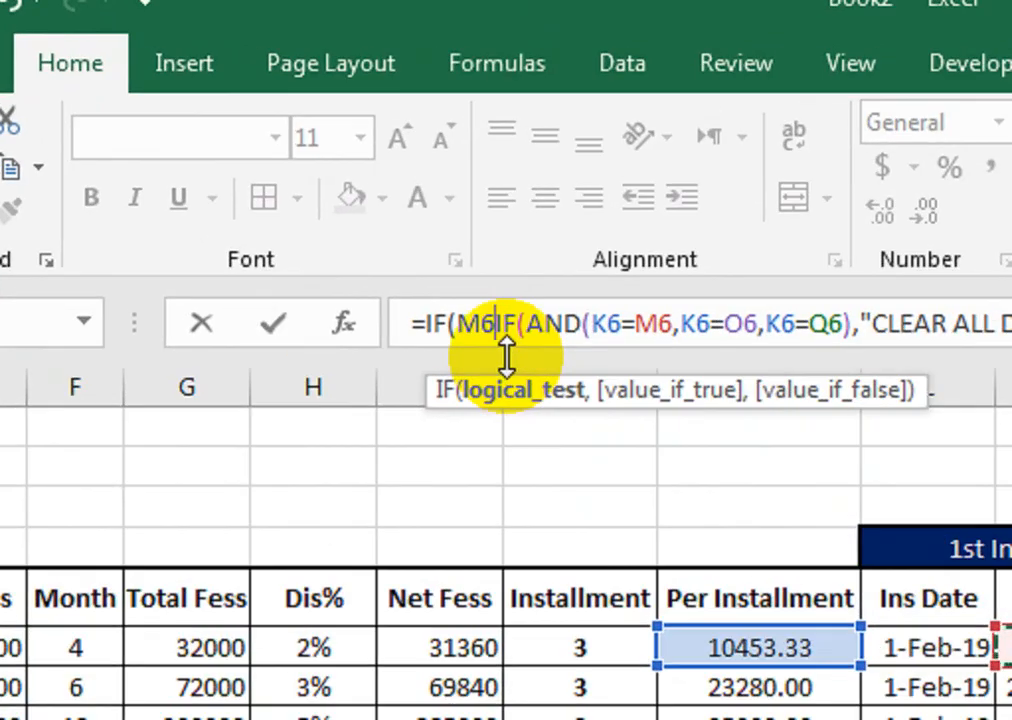
text(=)
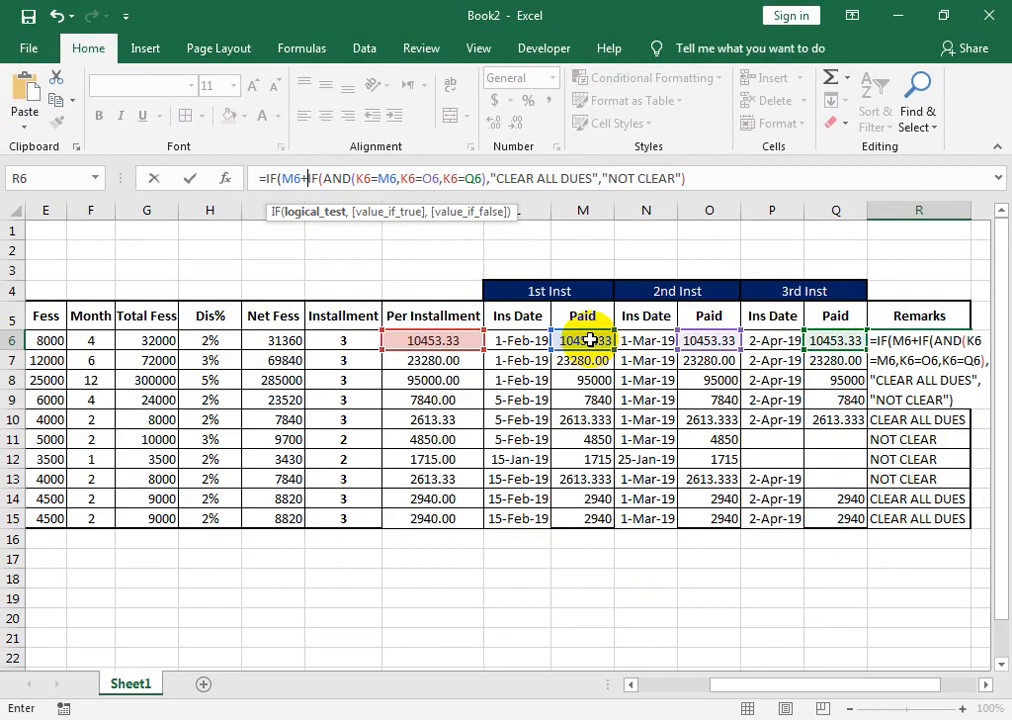
click(707, 339)
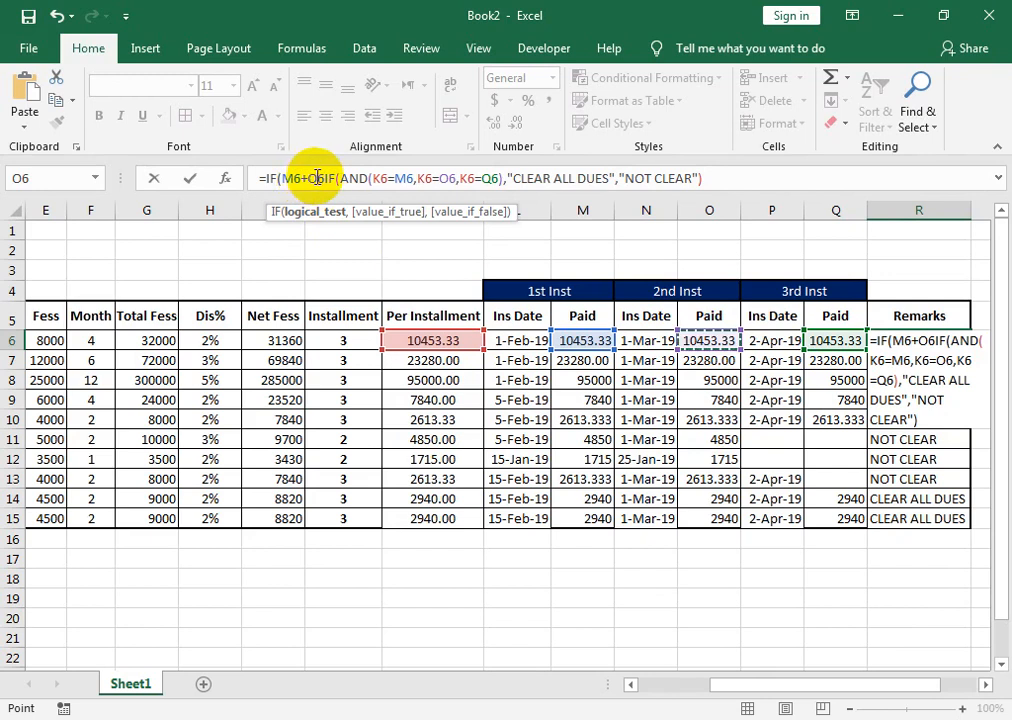
text(=)
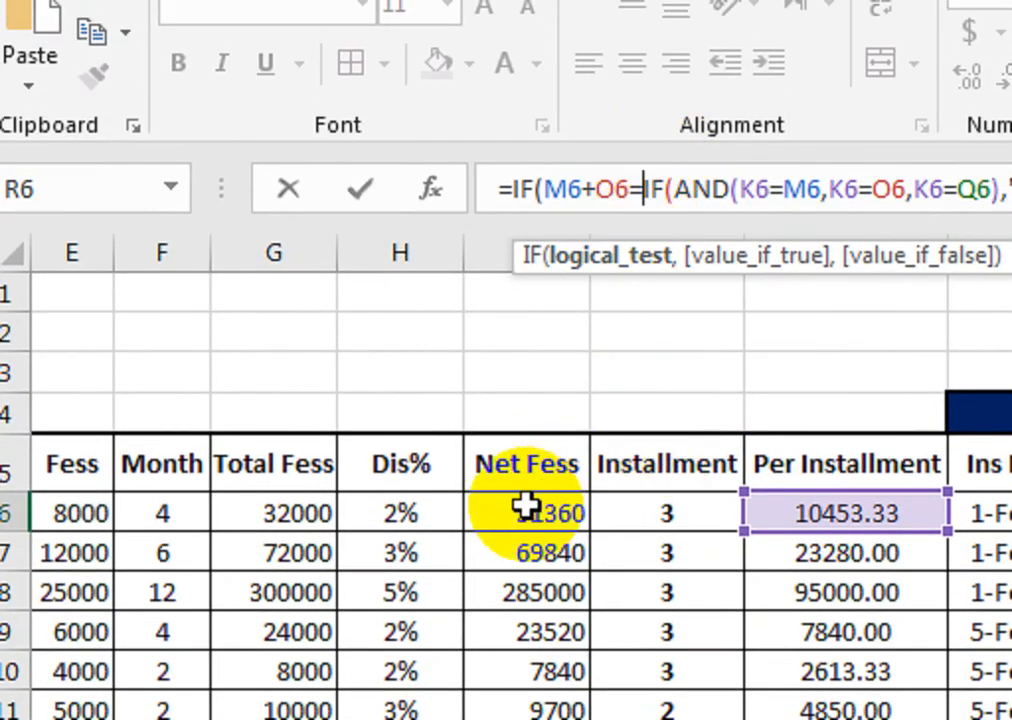
click(516, 517)
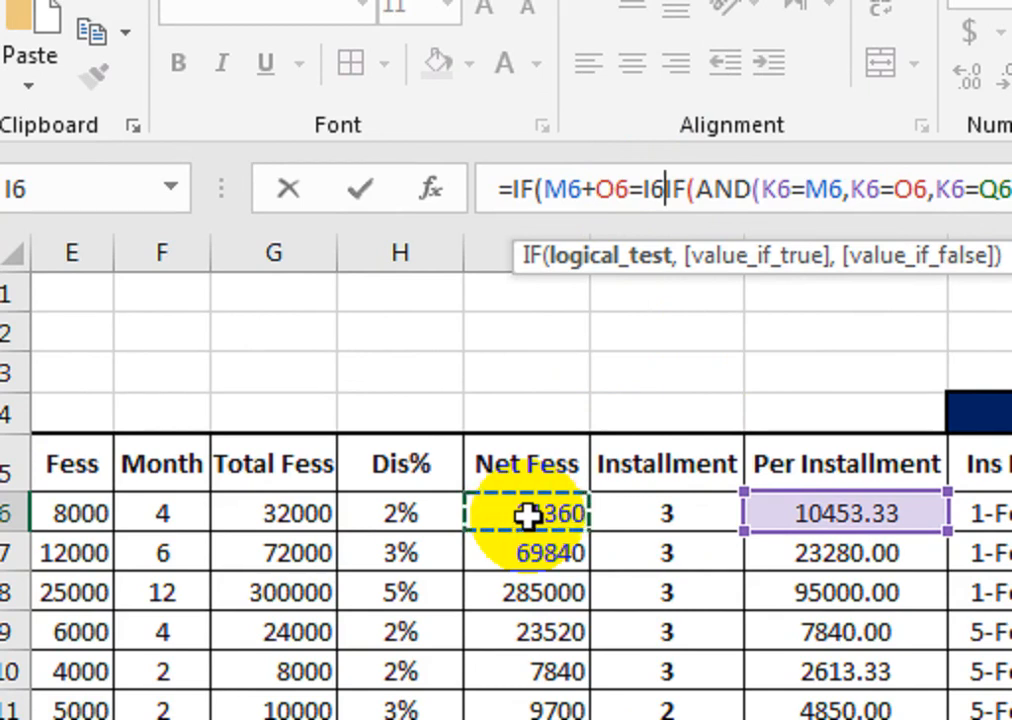
text(,)
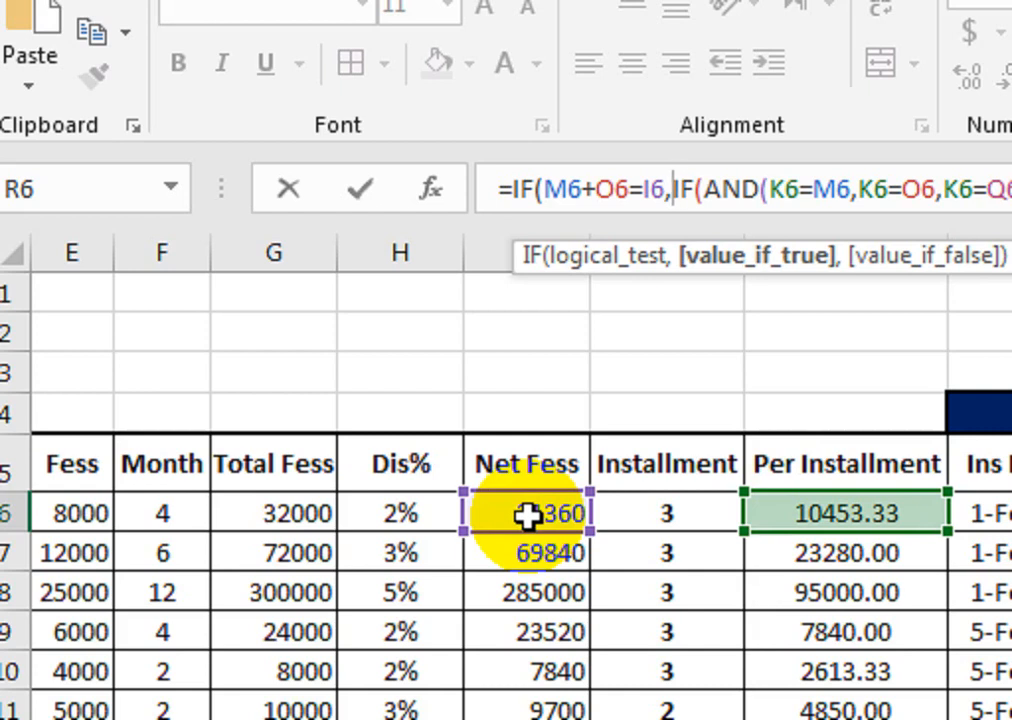
Enter "2nd Ins.Complete fess" as the outer IF's true result in the R6 formula
text(")
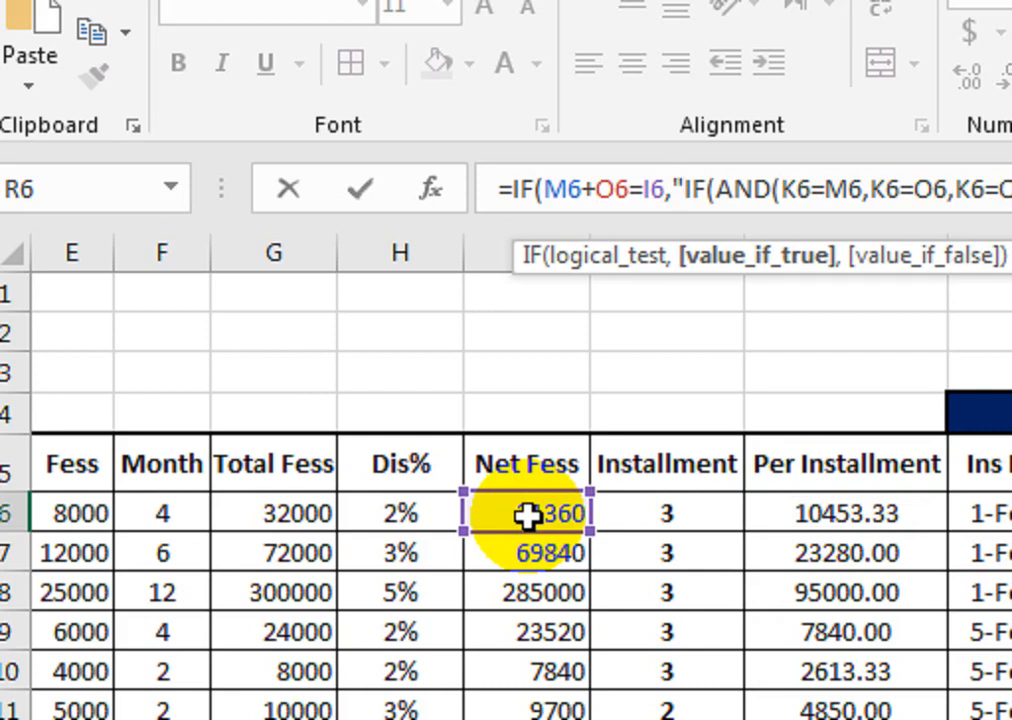
text(2ND)
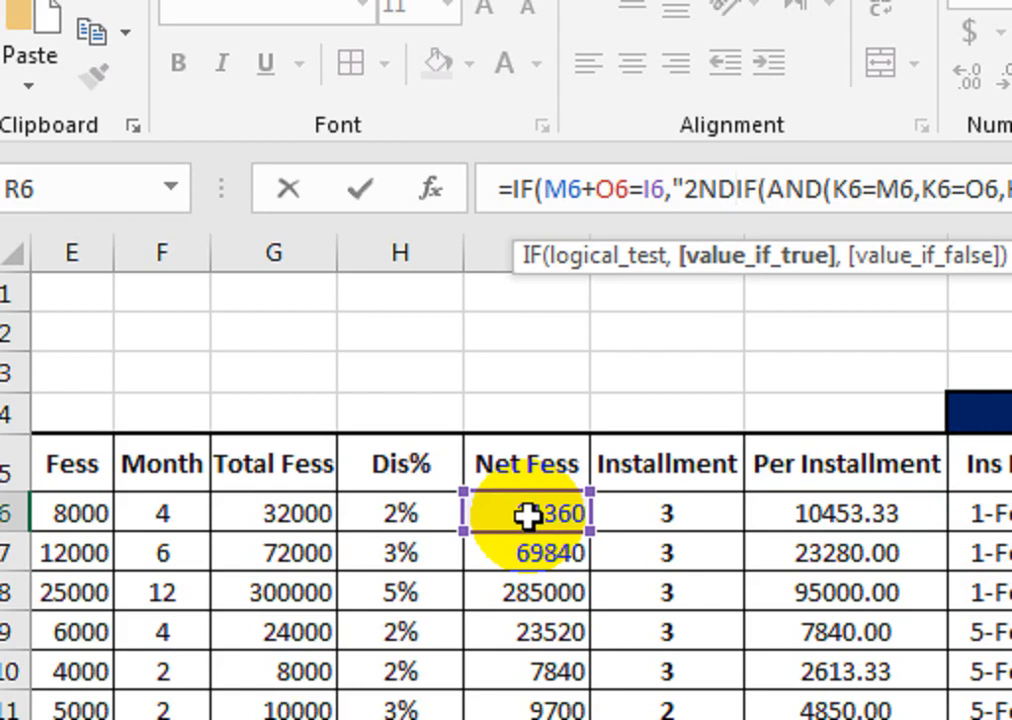
key(BackSpace)
key(BackSpace)
text(nd In)
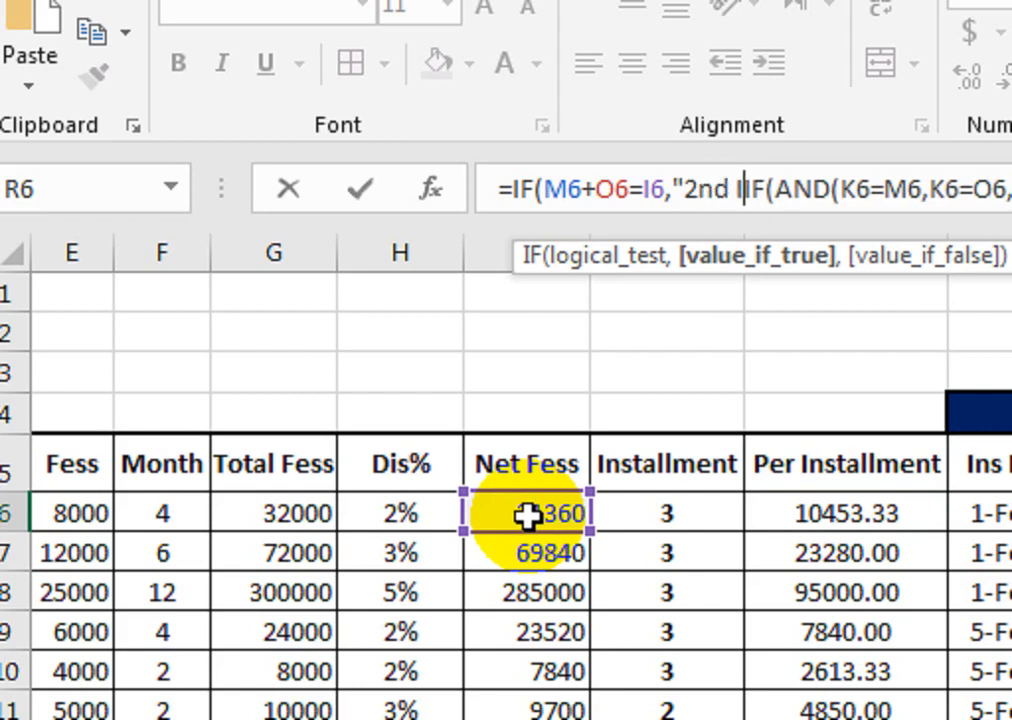
text(d)
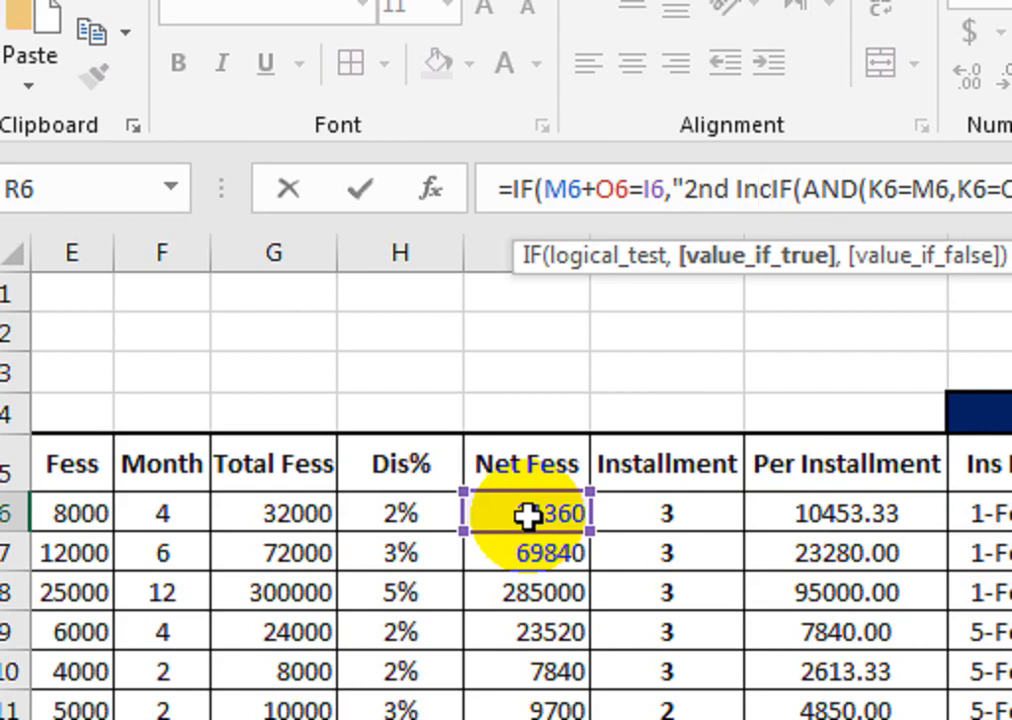
key(BackSpace)
text(s.)
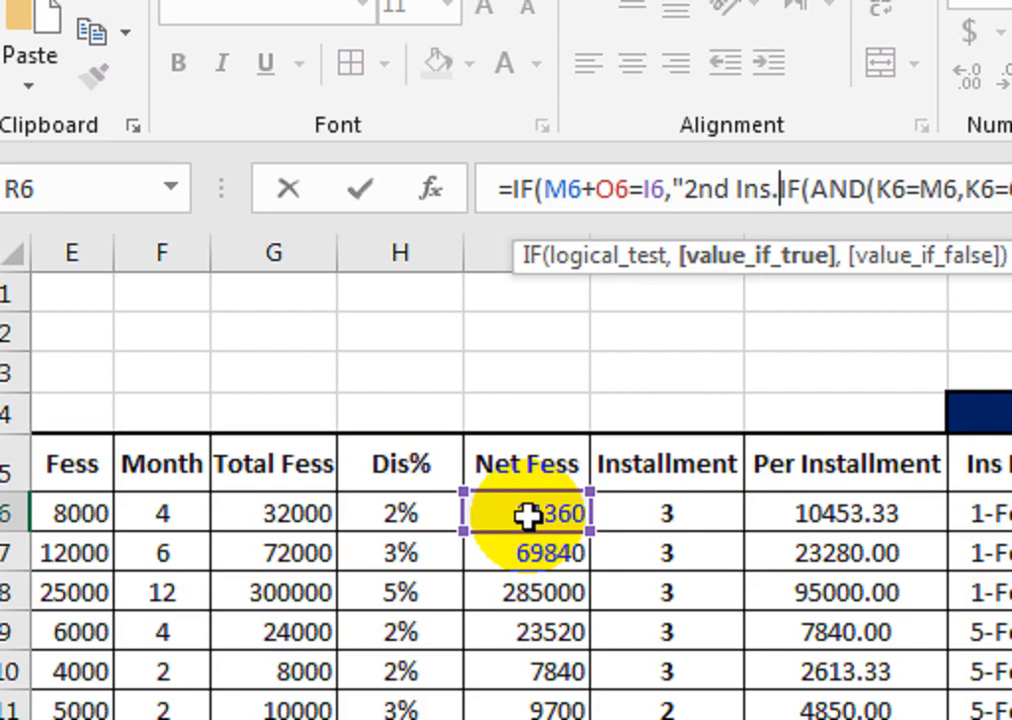
text(Complete)
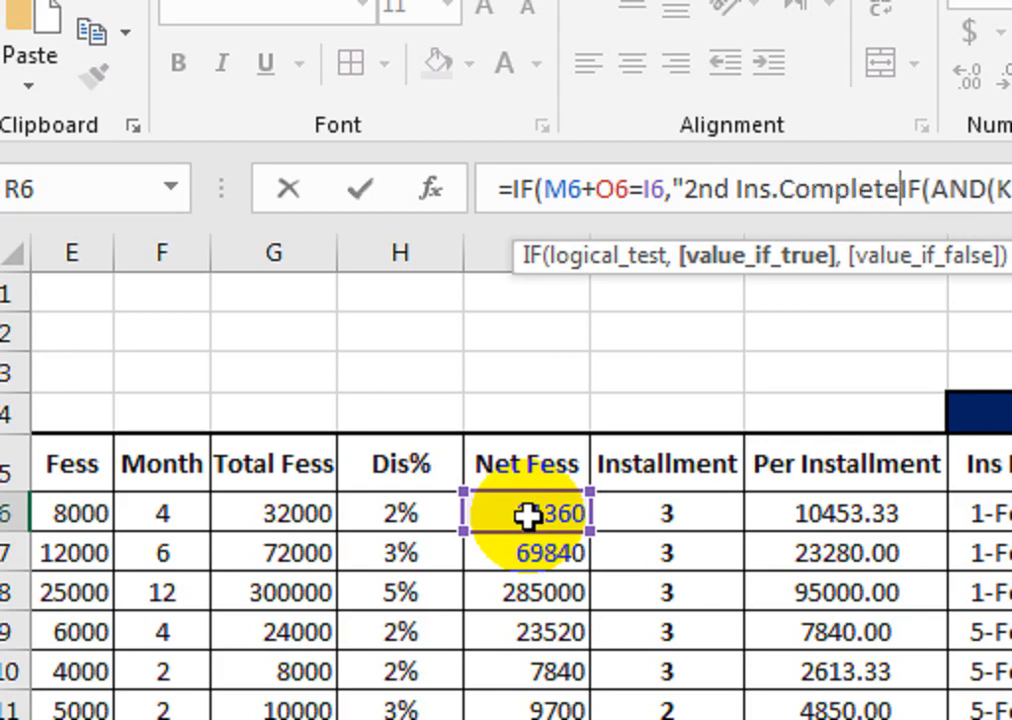
text( fess)
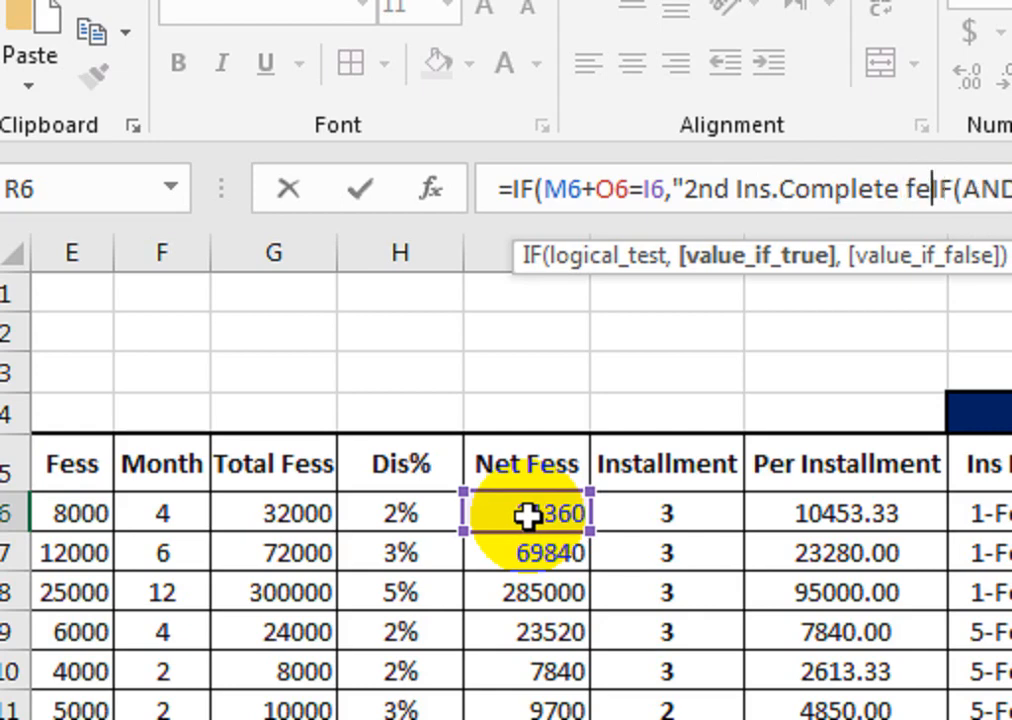
Make the existing IF(AND(...)) the outer IF's false result and enter the R6 formula, accepting the proposed closing parenthesis
key(Return)
key(Return)
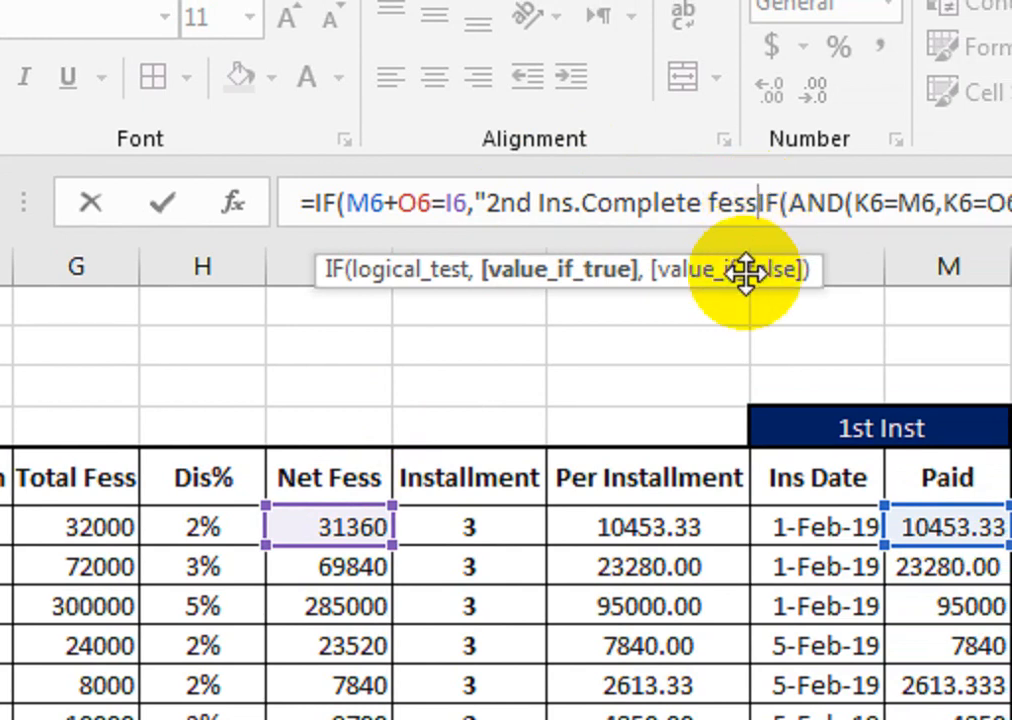
text(",)
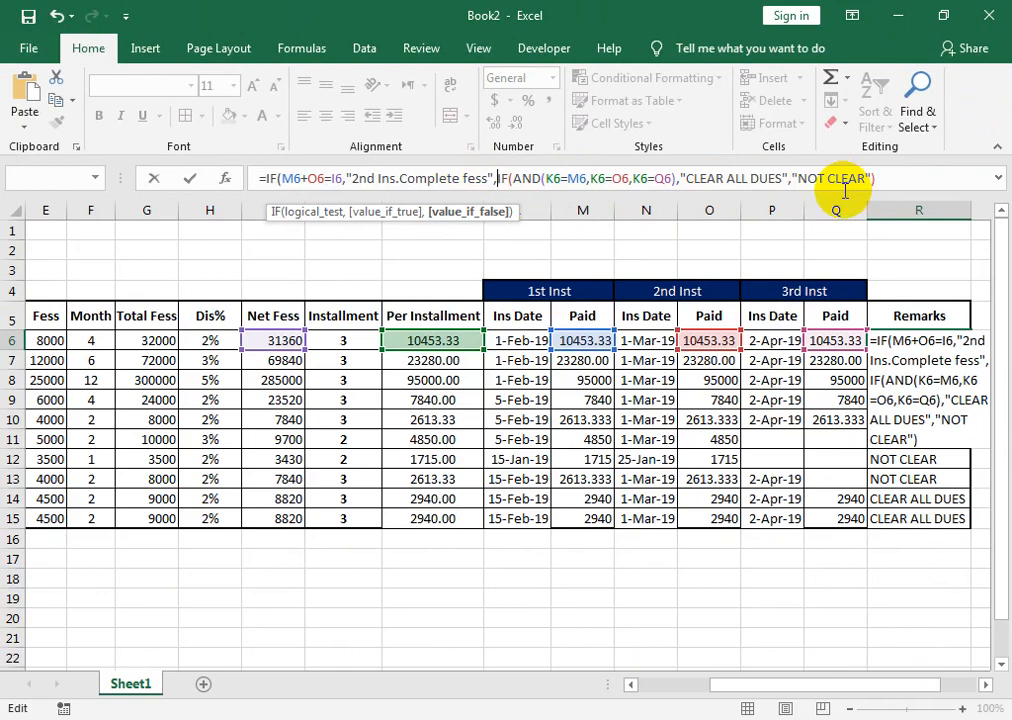
key(Return)
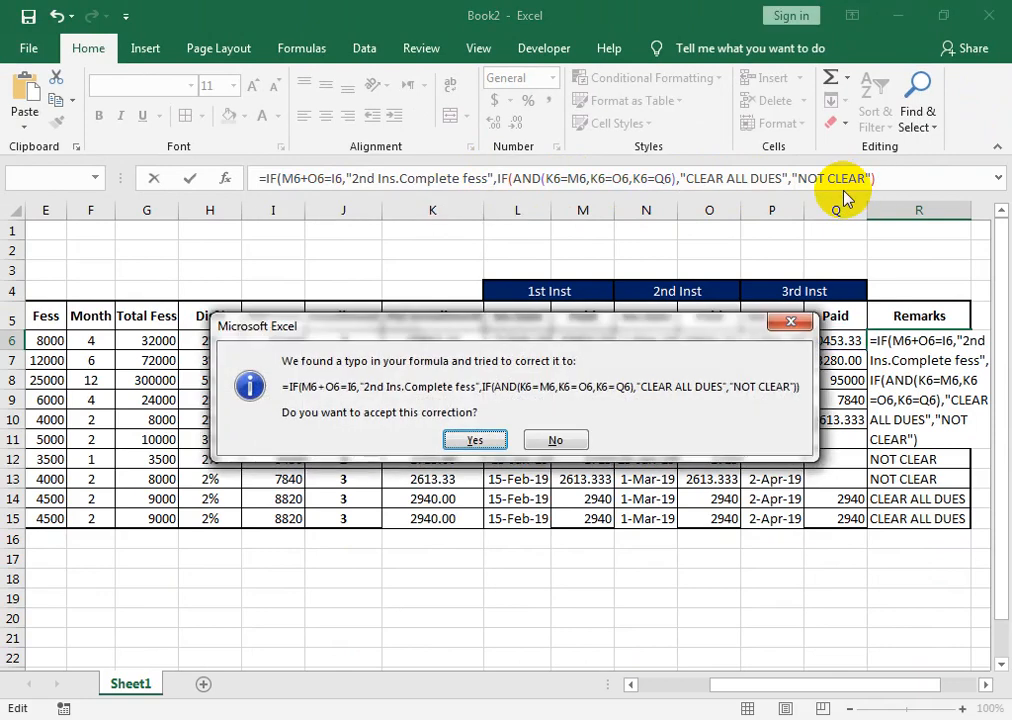
key(Return)
Fill the revised R6 formula down to R15 and autofit the Remarks column
click(918, 337)
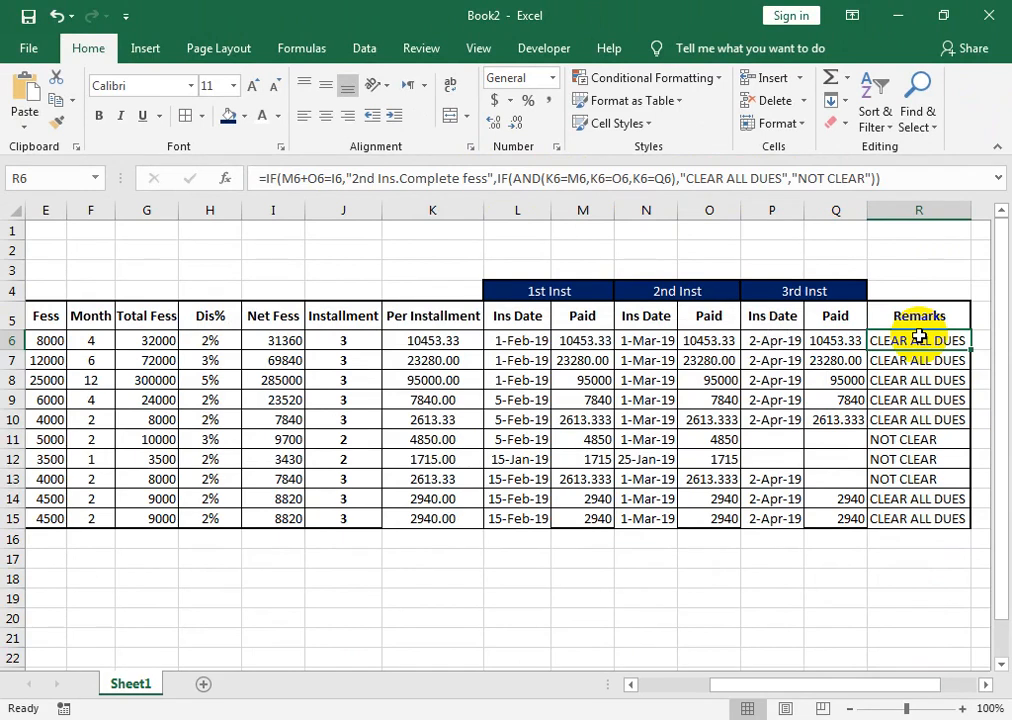
drag(968, 349, 980, 523)
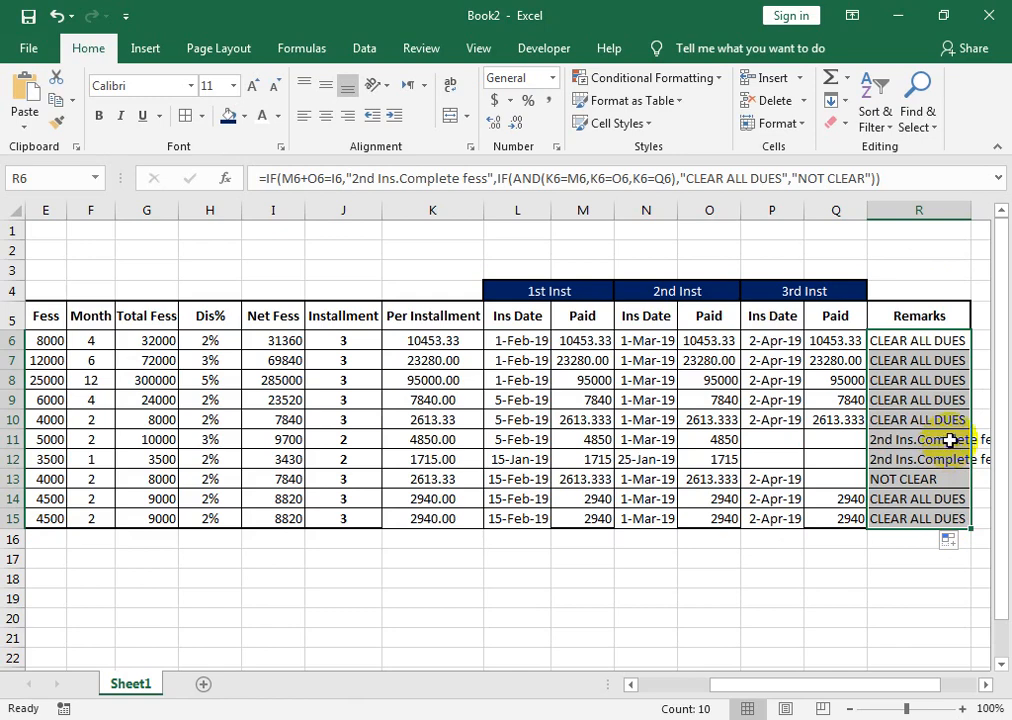
double_click(970, 210)
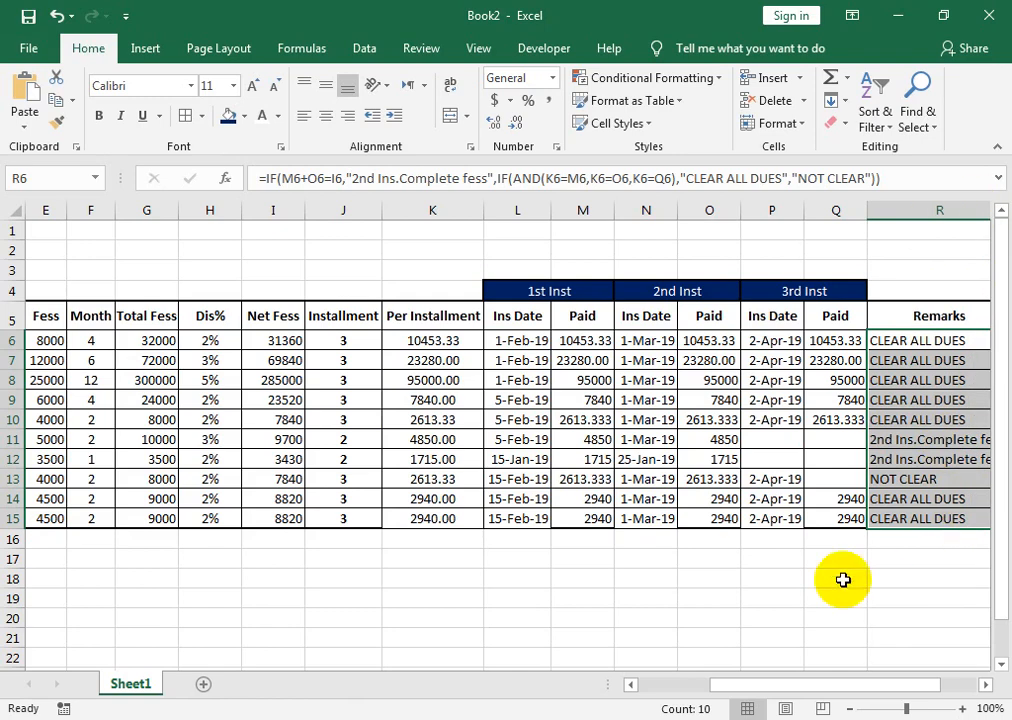
drag(723, 689, 818, 689)
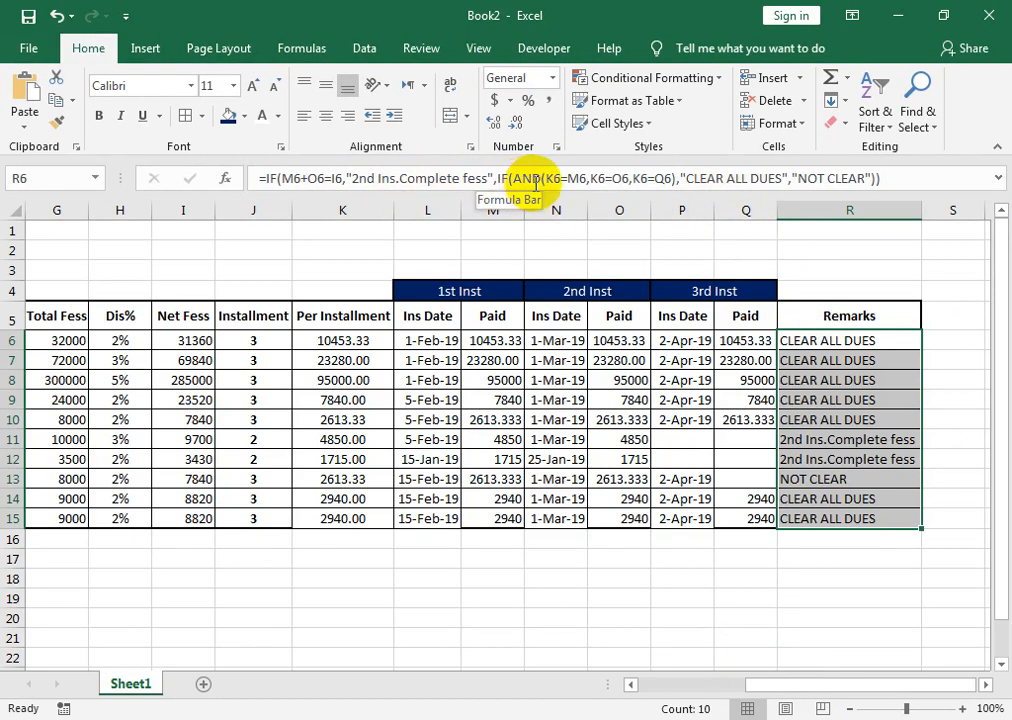
click(893, 442)
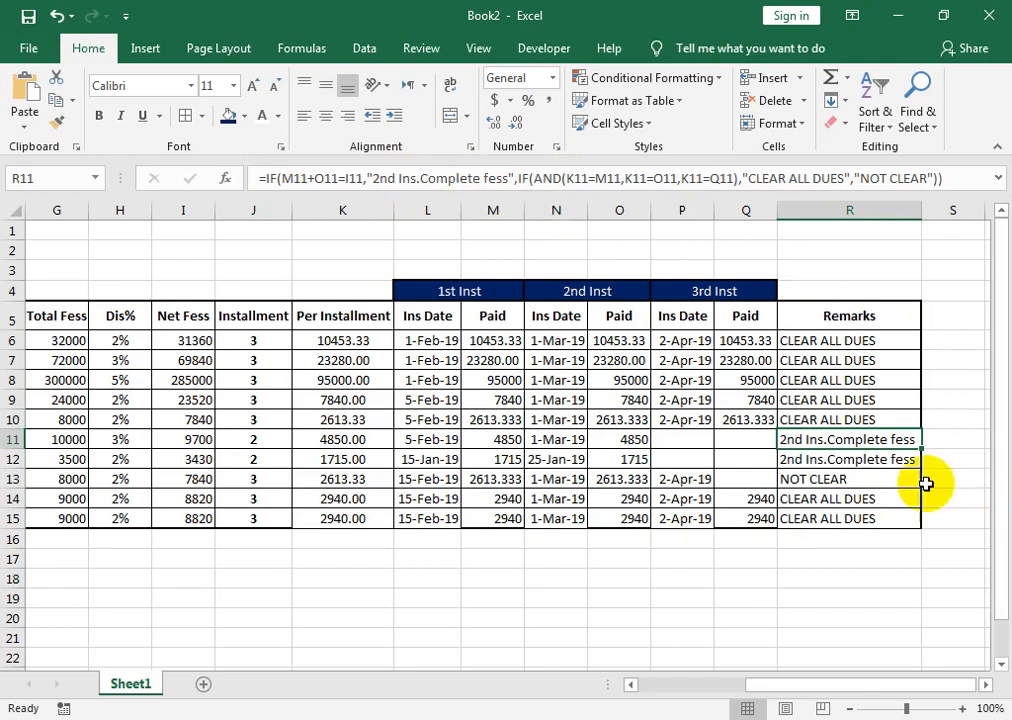
Set up an Equal To conditional formatting rule on Remarks cells R6:R15 for the text NOT CLEAR
drag(849, 346, 831, 516)
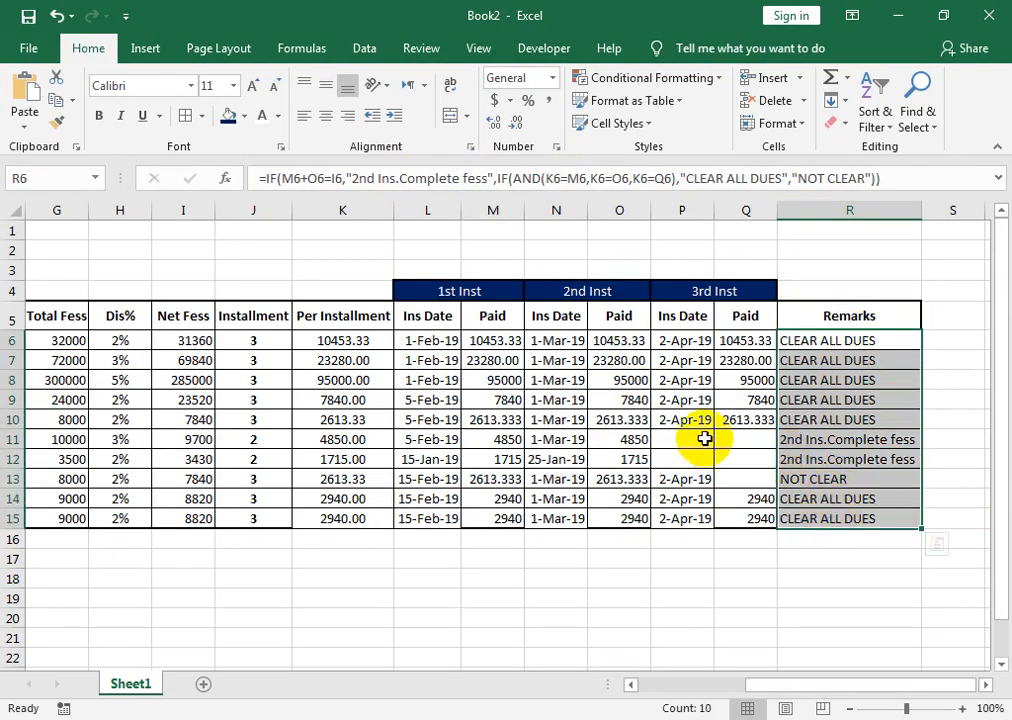
click(645, 80)
mouse_move(672, 146)
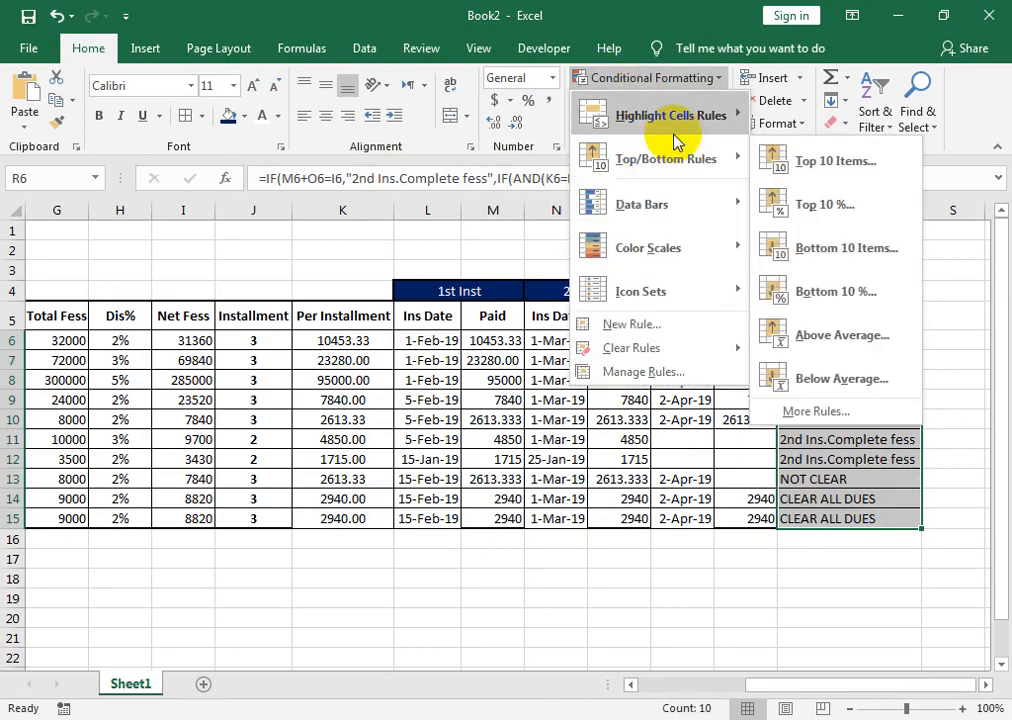
mouse_move(680, 120)
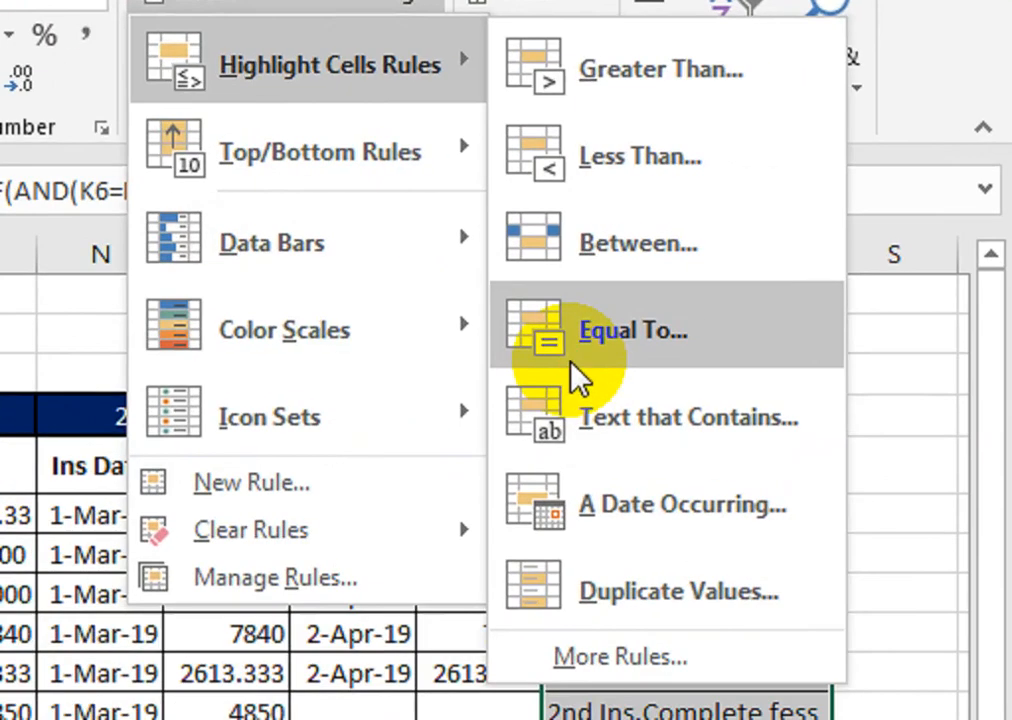
click(793, 266)
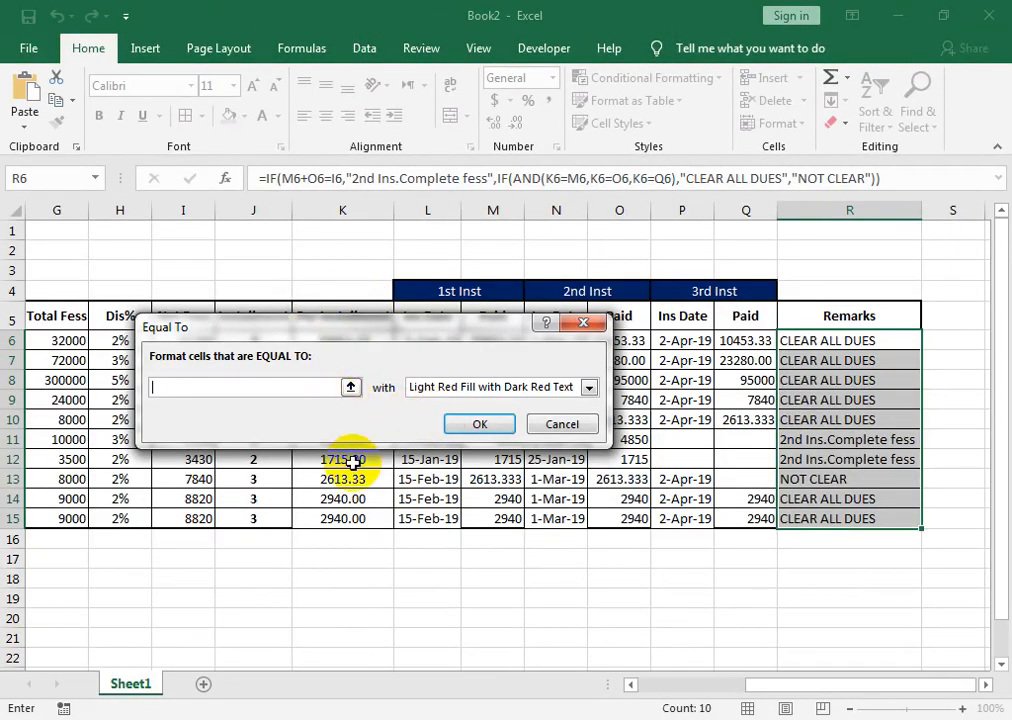
text(NOT CLEAR)
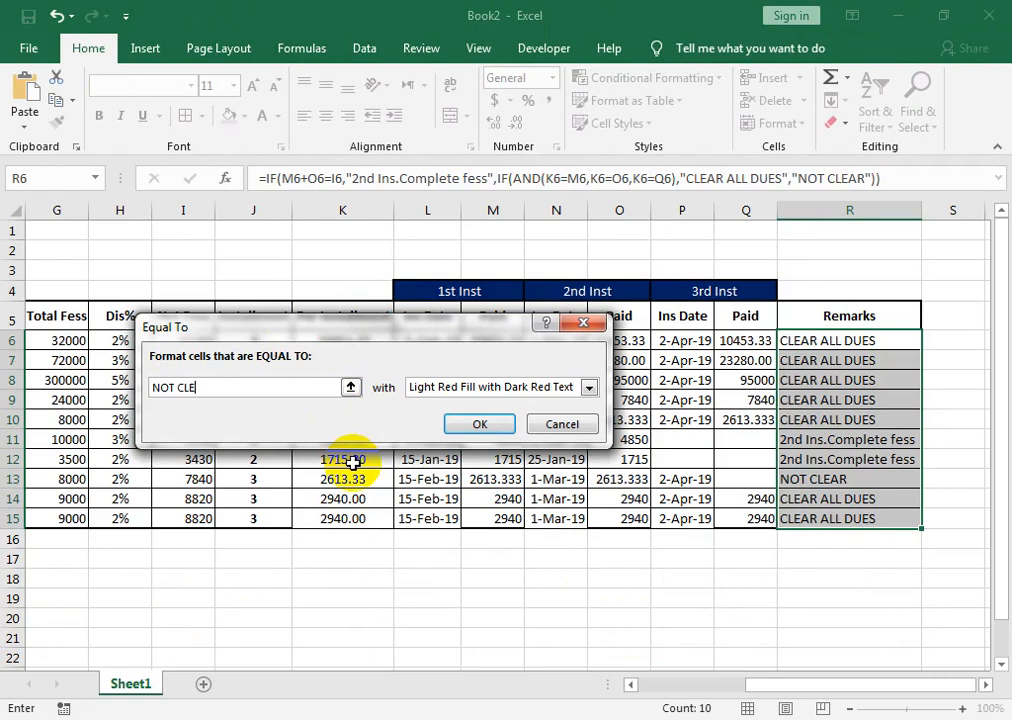
Give the NOT CLEAR rule a custom format with dark red fill and white bold text, and apply it
click(571, 387)
click(468, 483)
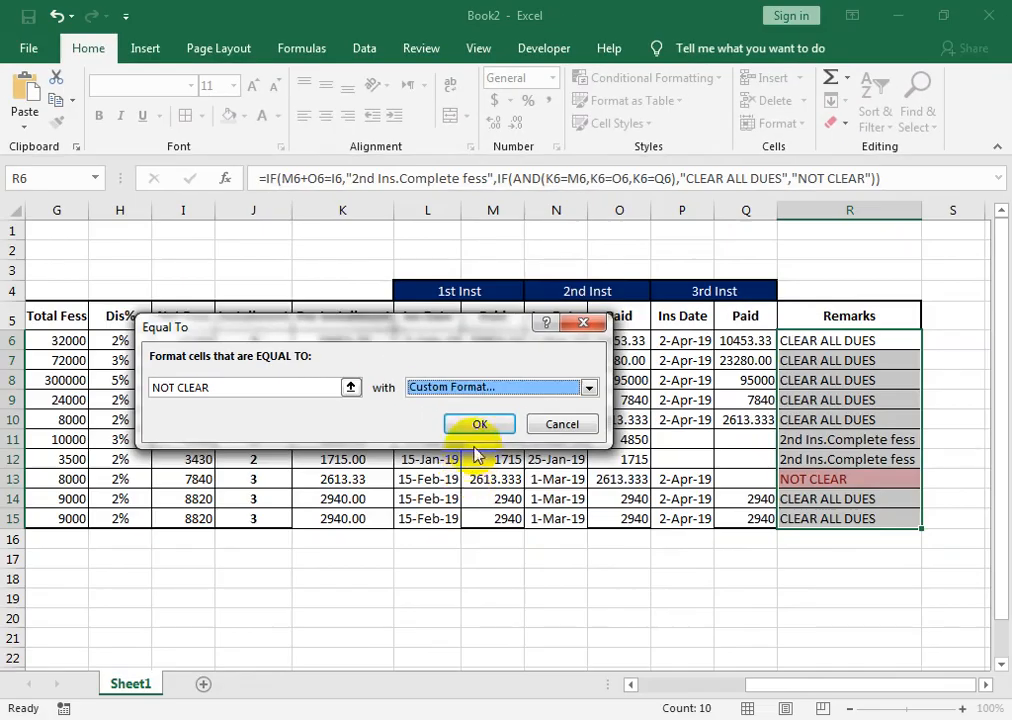
click(311, 148)
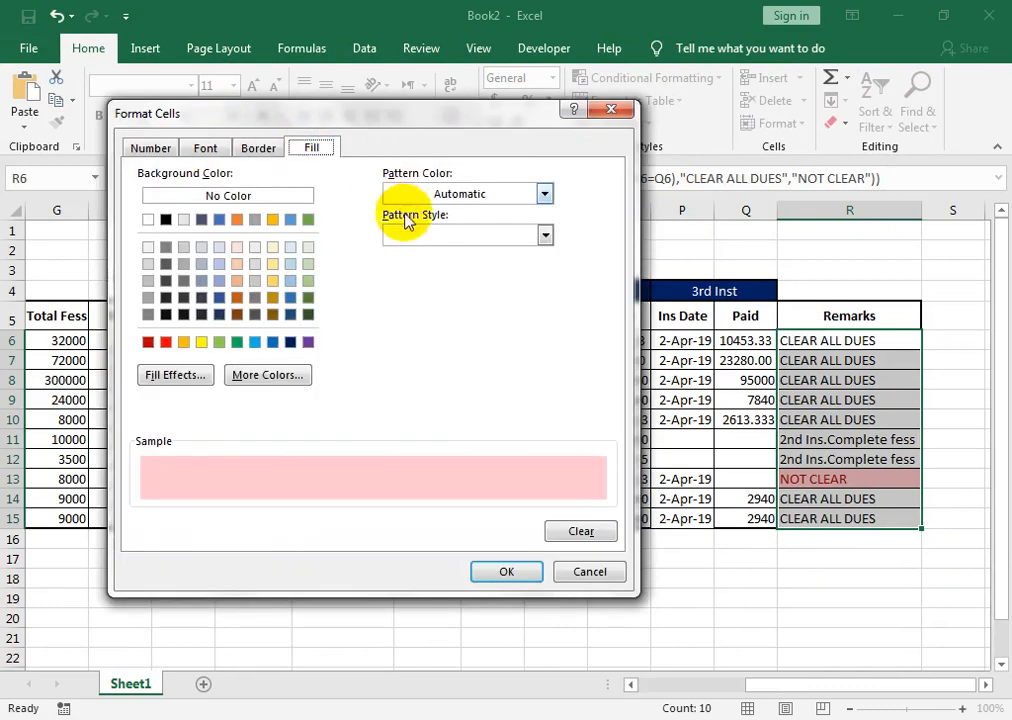
click(148, 342)
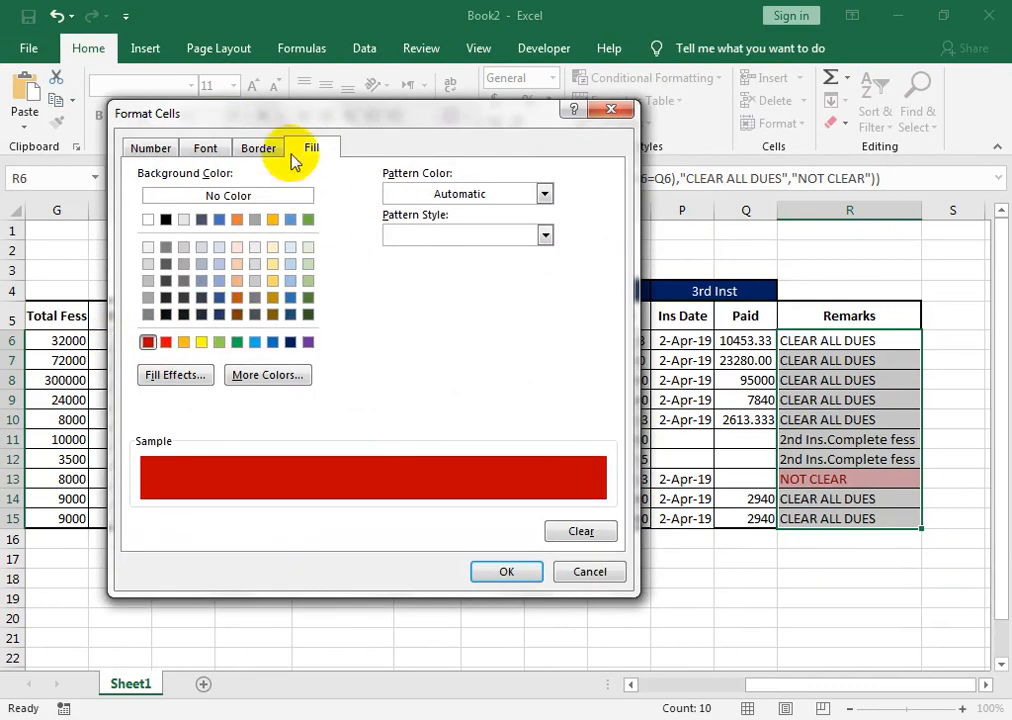
click(205, 148)
click(430, 313)
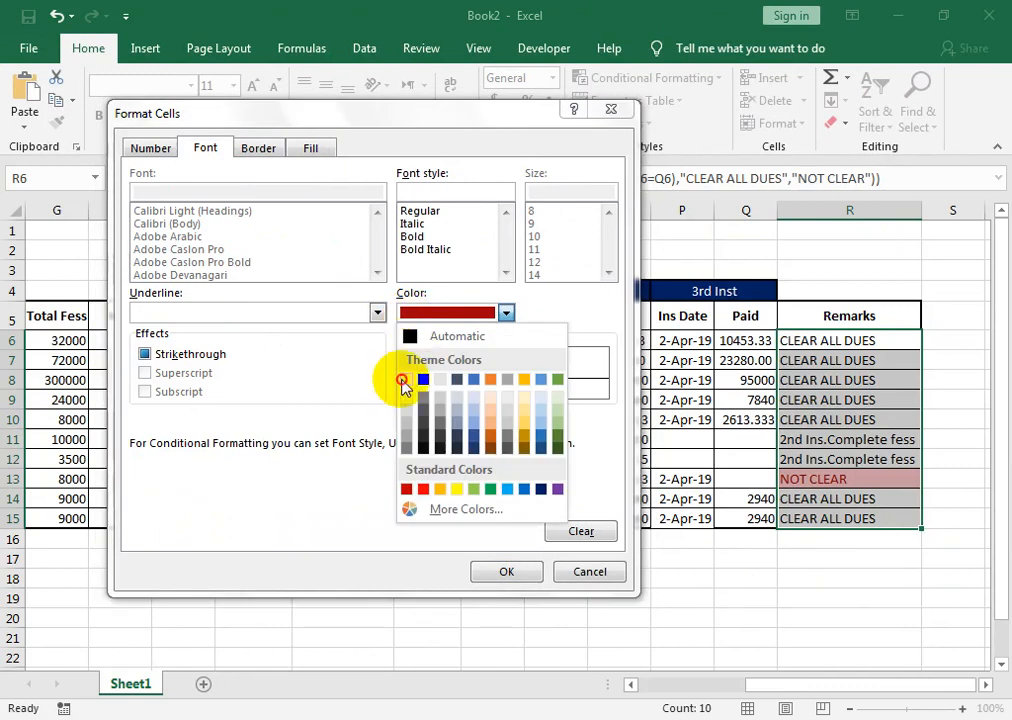
click(404, 380)
click(420, 237)
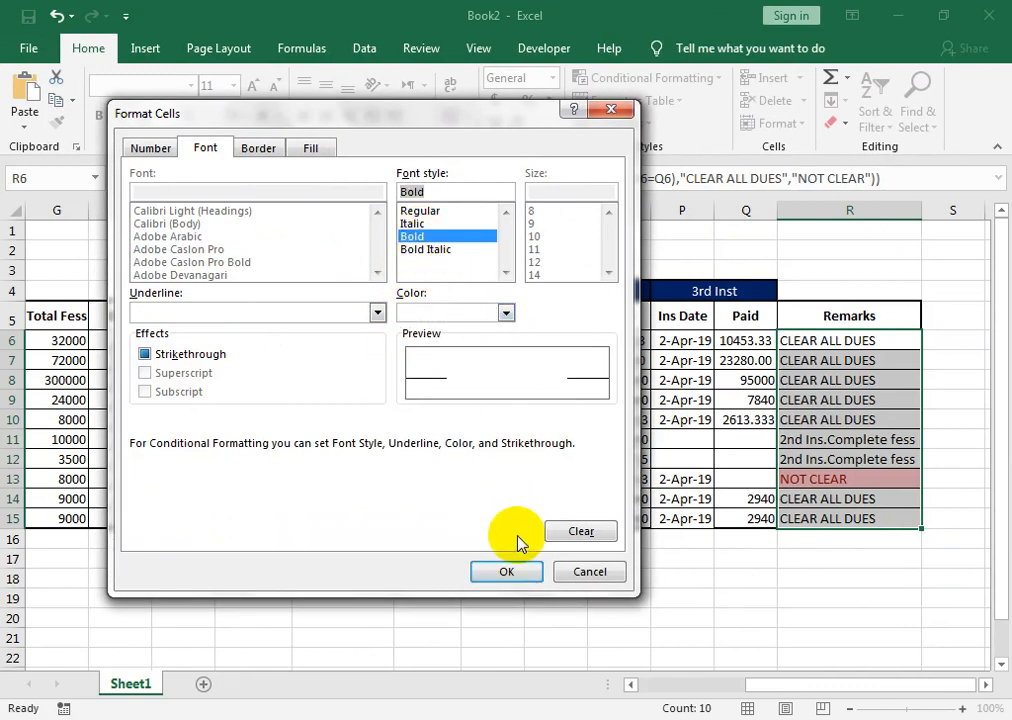
click(518, 580)
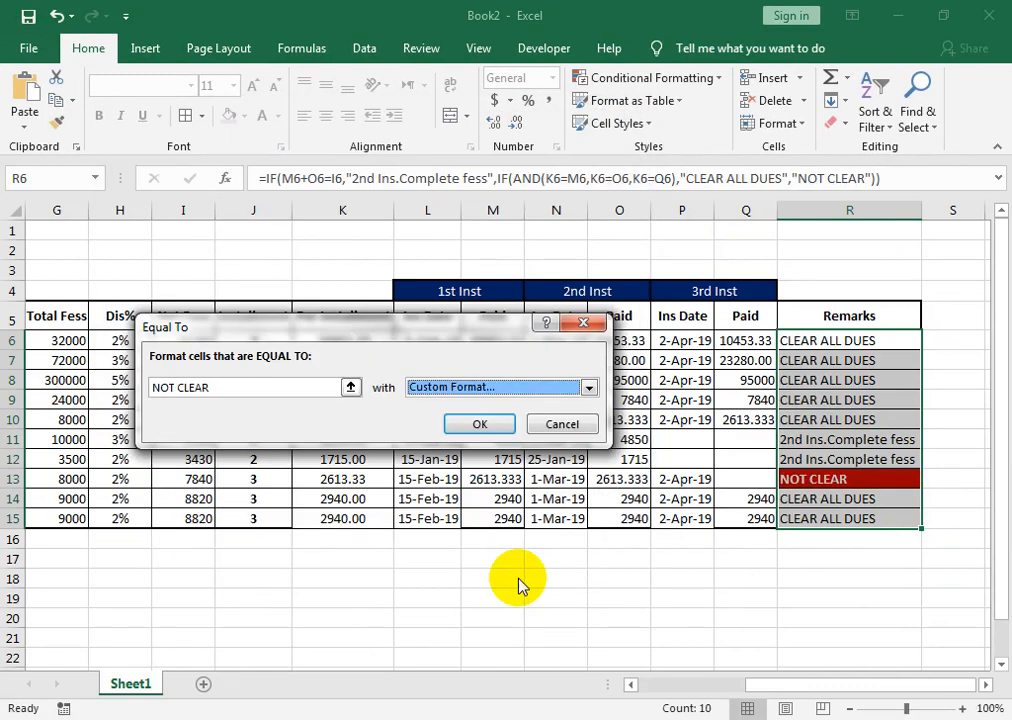
click(503, 423)
click(811, 500)
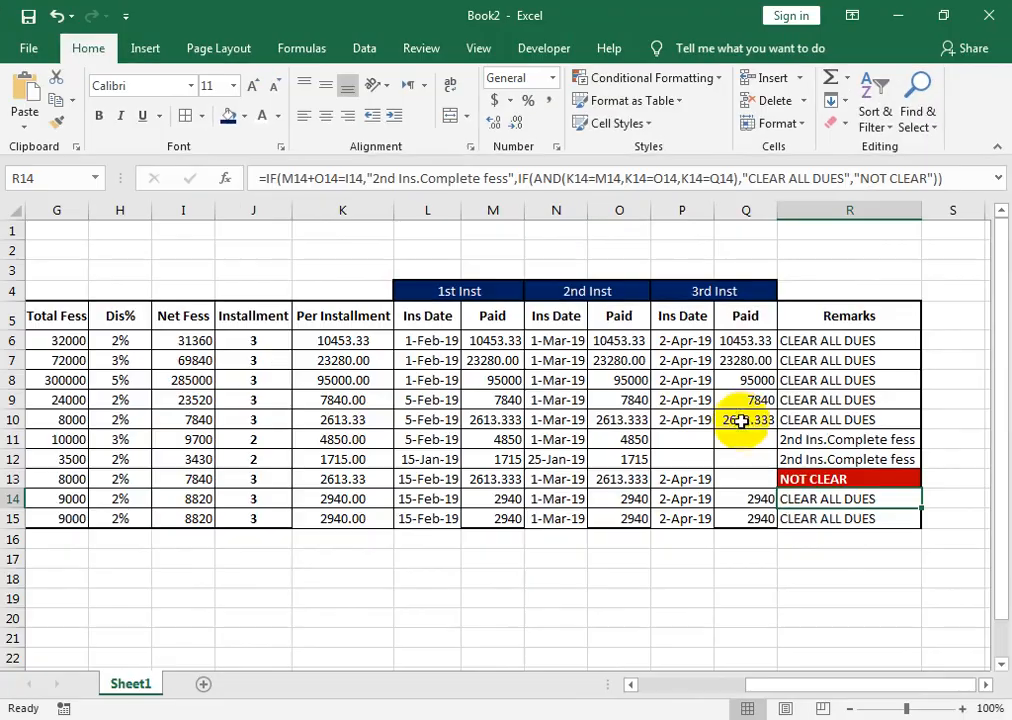
Clear the third-installment payment in Q7 to test the NOT CLEAR formatting
click(745, 360)
key(Delete)
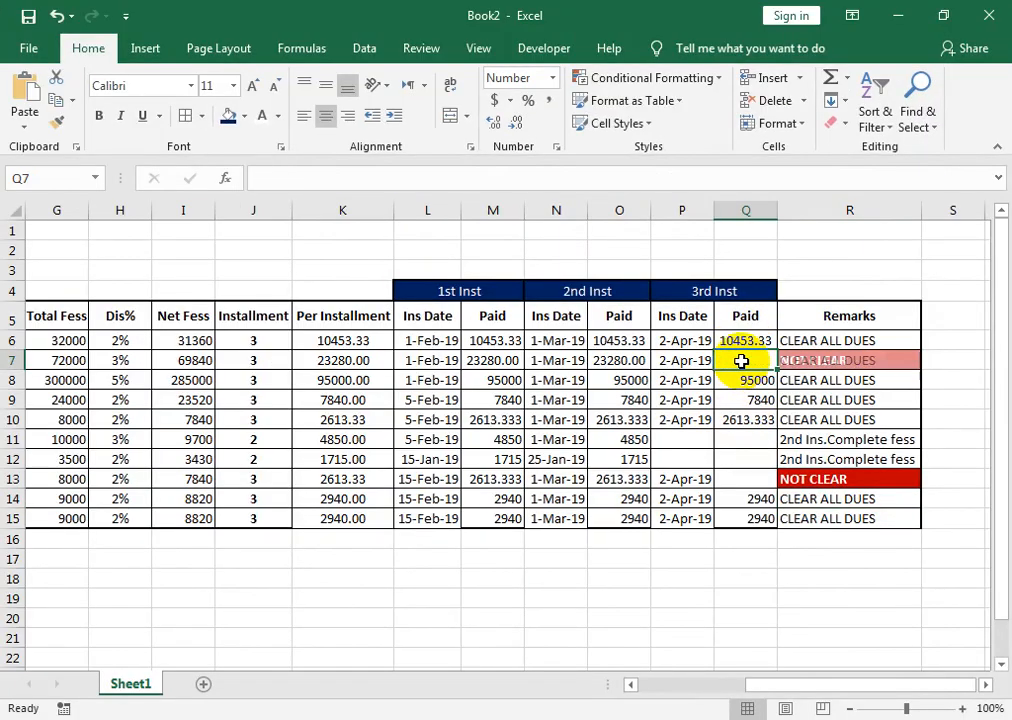
key(Left)
key(Left)
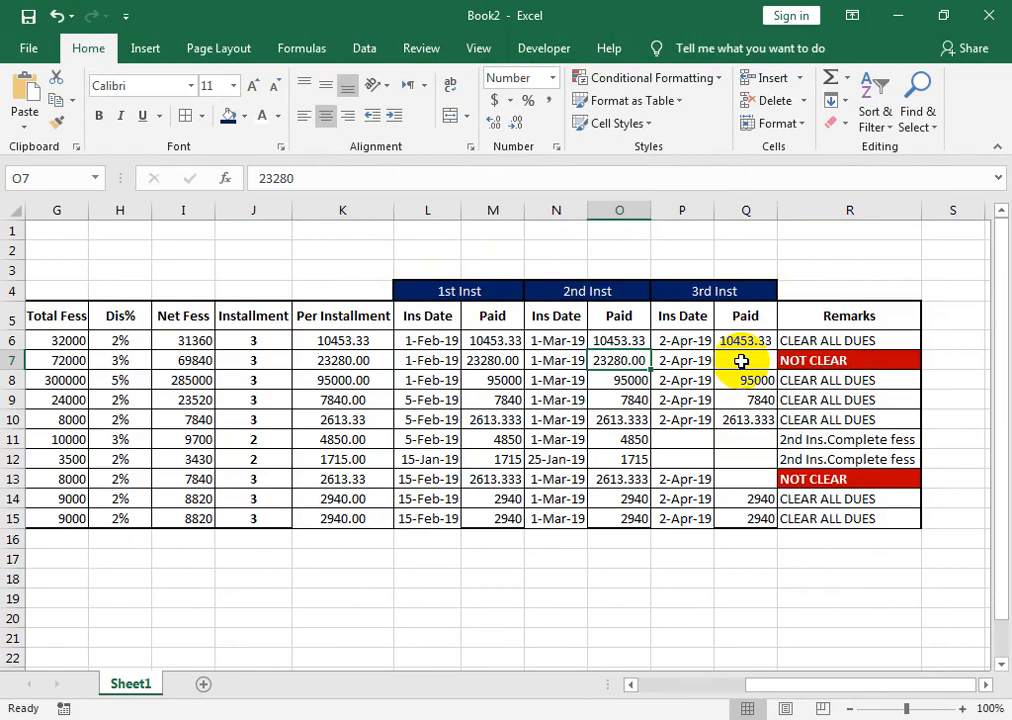
Zoom the sheet to fit the whole table range A1:R15
drag(849, 231, 22, 515)
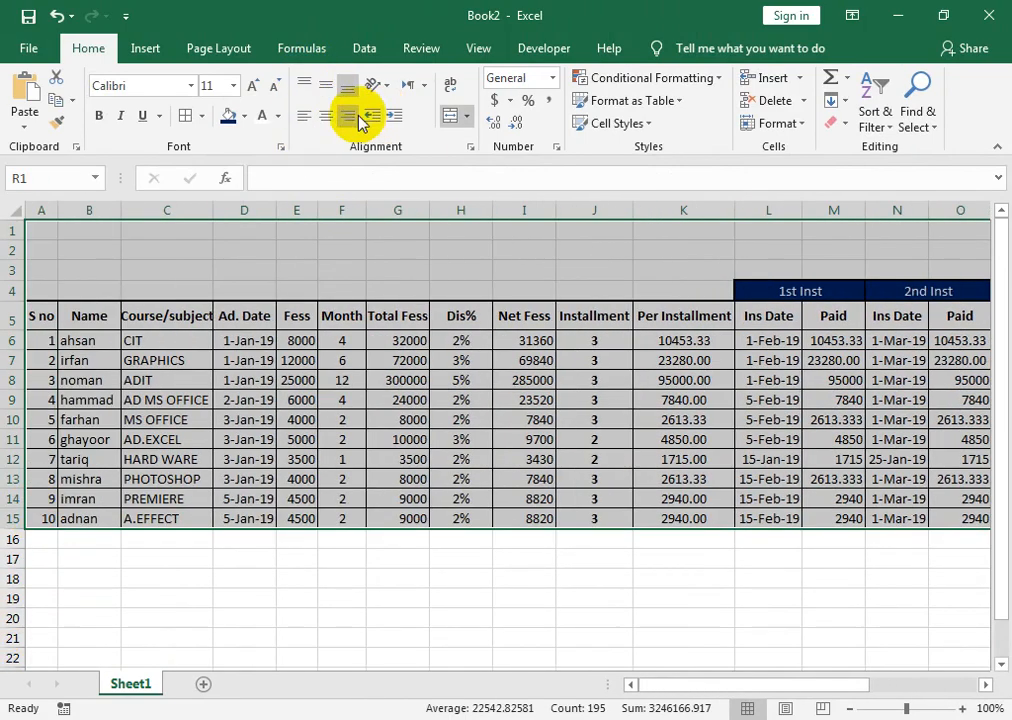
click(478, 48)
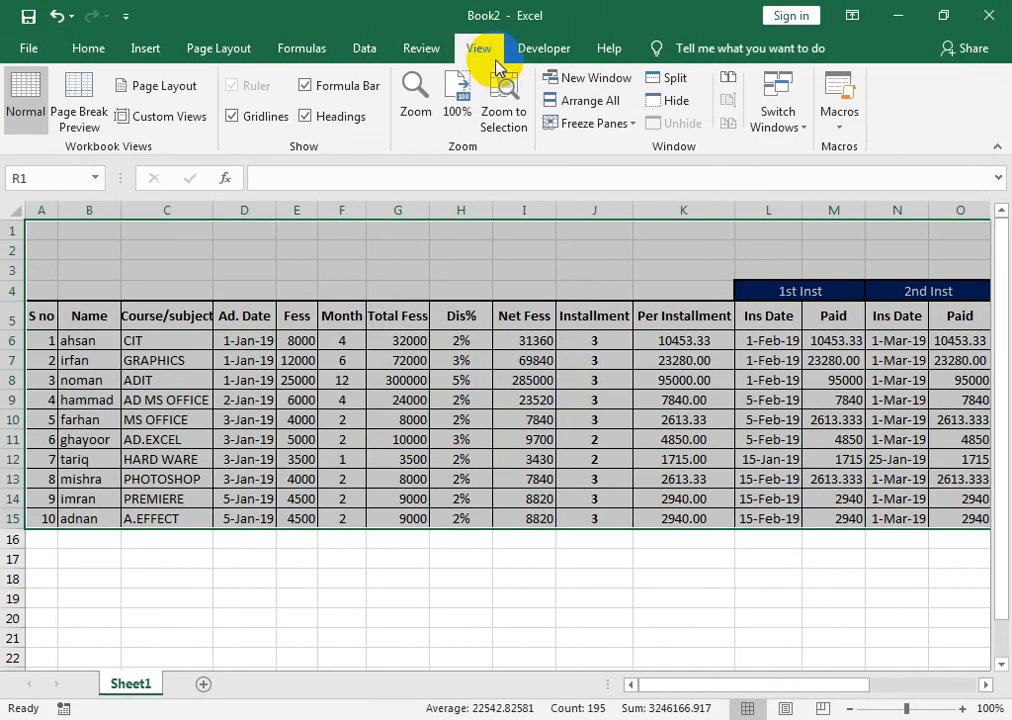
click(497, 128)
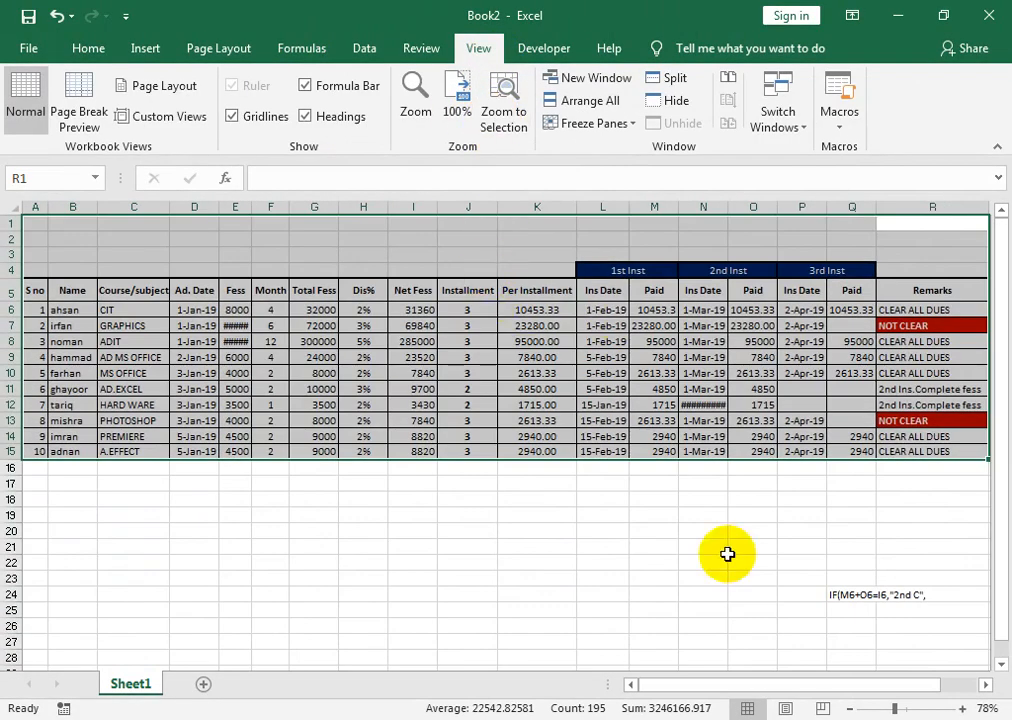
Delete the stray formula text in Q24 and autofit column N with the second-installment dates
click(821, 595)
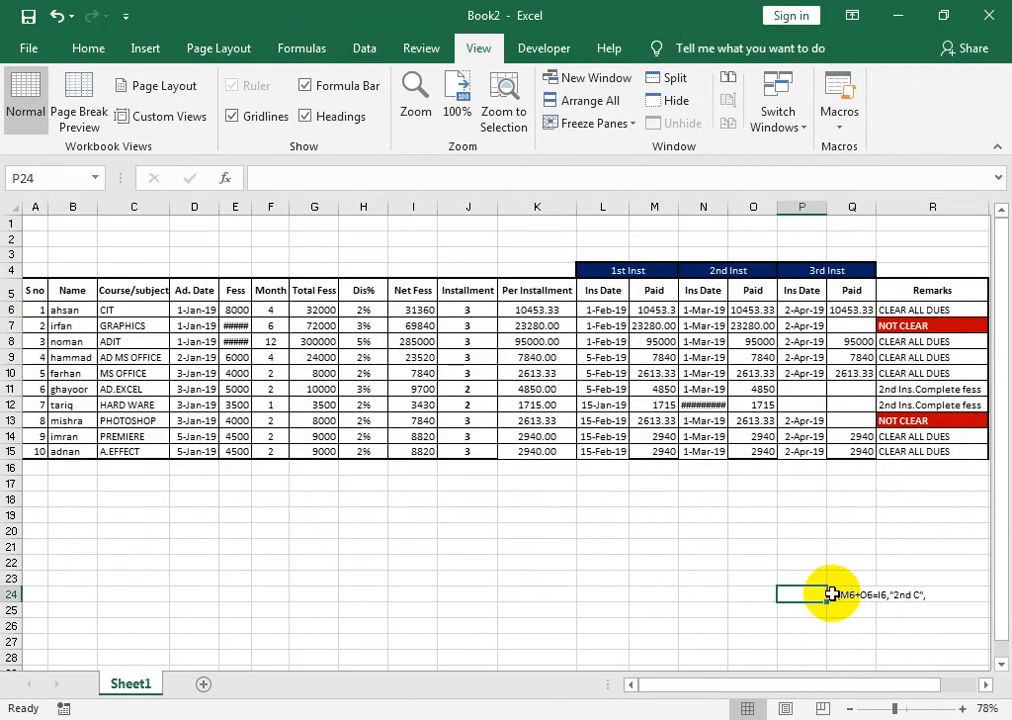
click(831, 594)
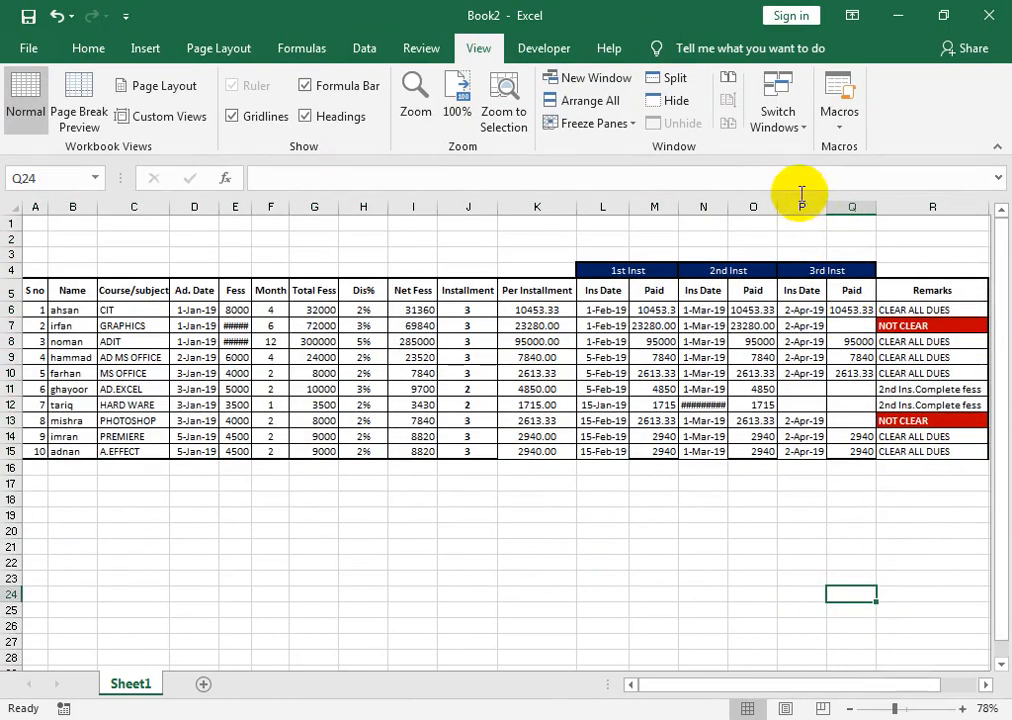
double_click(729, 207)
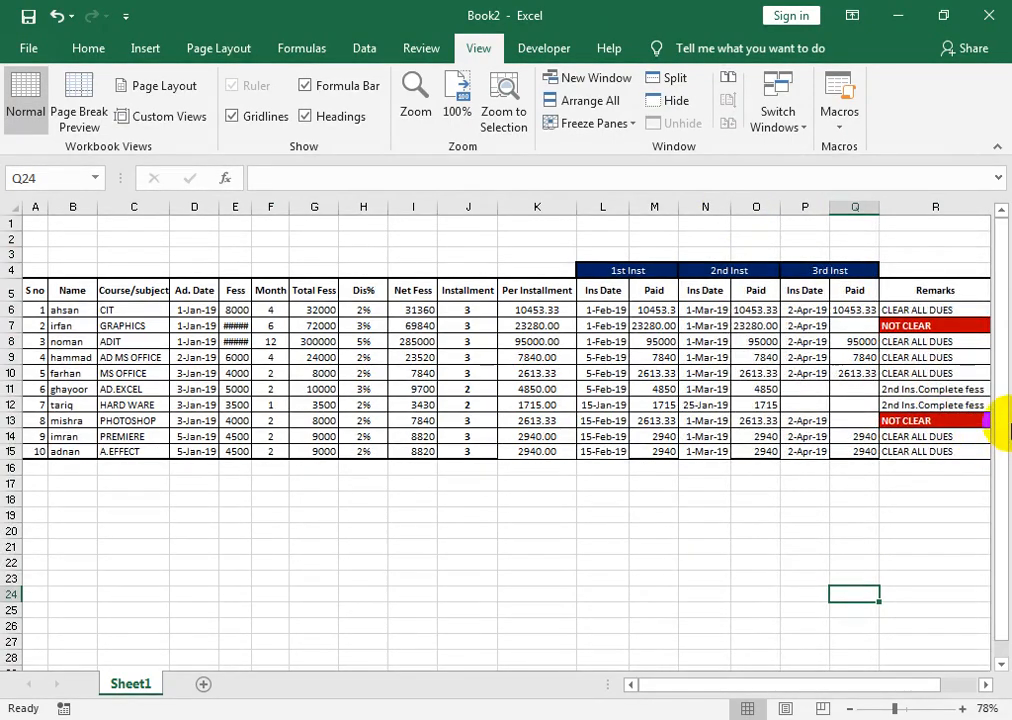
Insert five blank rows at row 2, above the fee table, and autofit the Fess column E
click(12, 239)
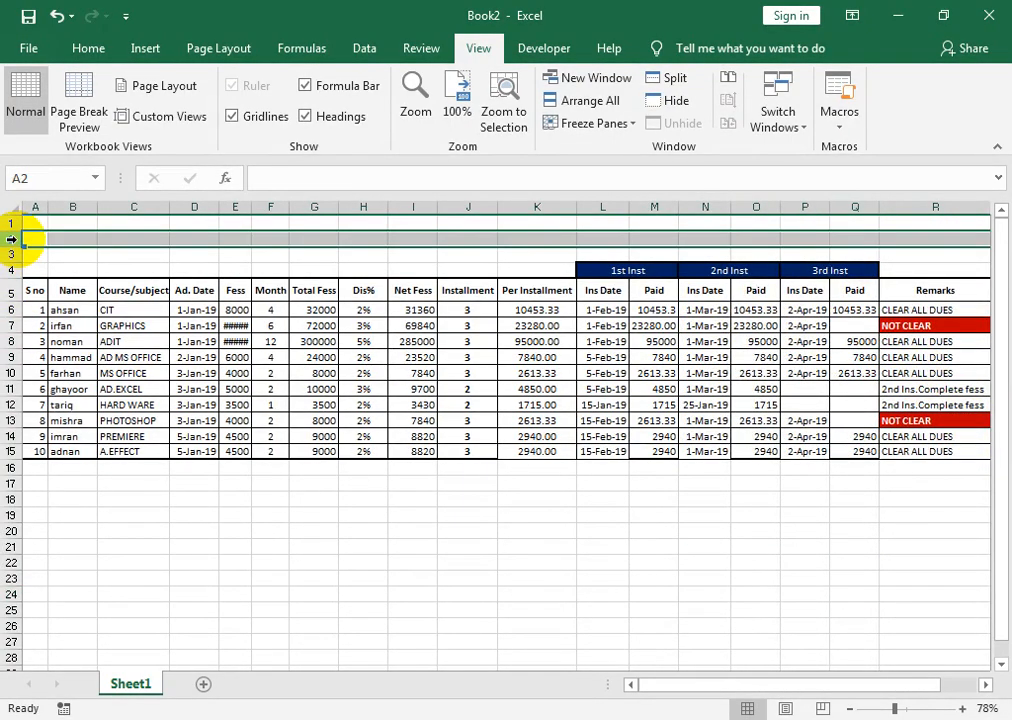
key(ctrl+plus)
key(ctrl+plus)
key(ctrl+plus)
key(ctrl+plus)
key(ctrl+plus)
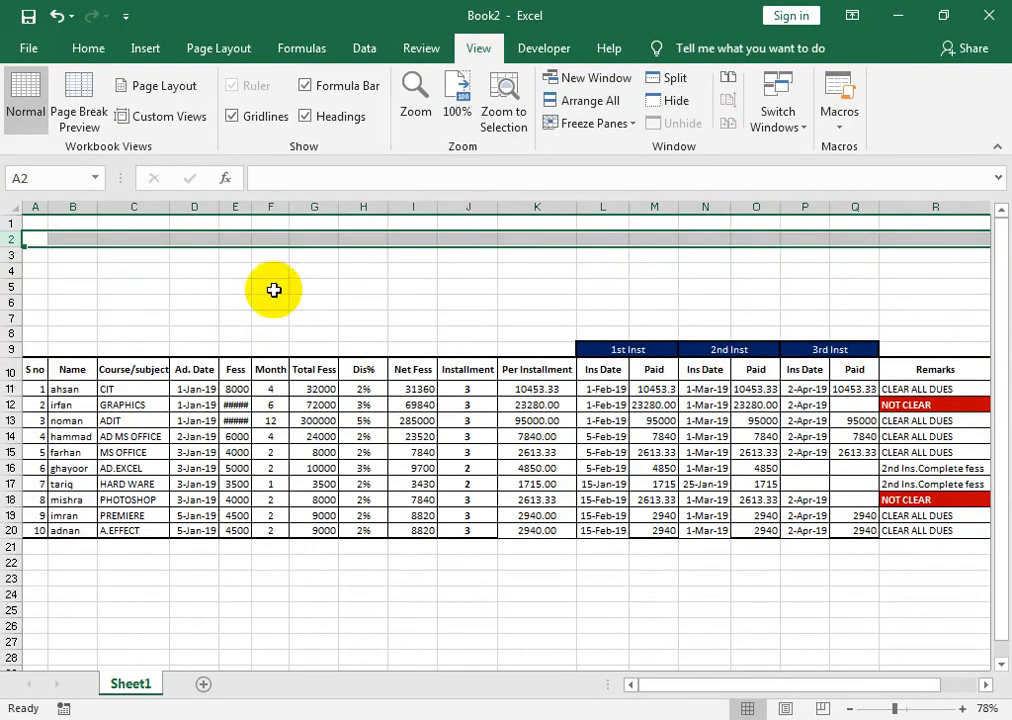
double_click(252, 207)
click(262, 350)
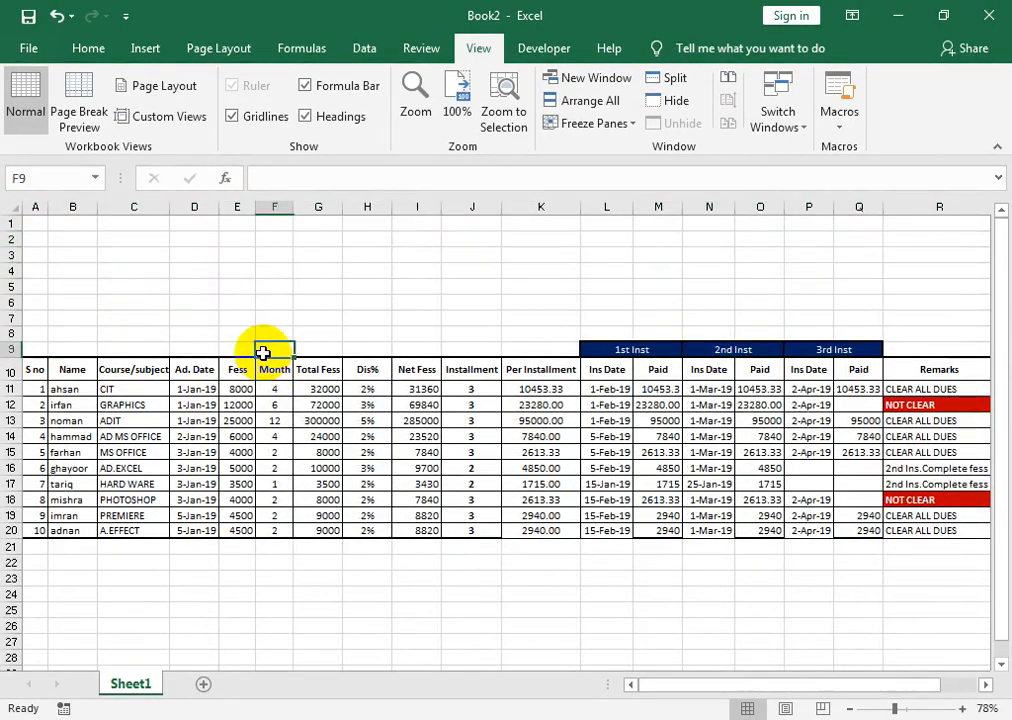
Merge and center the range A3:R6 as a title area above the table
drag(41, 257, 908, 302)
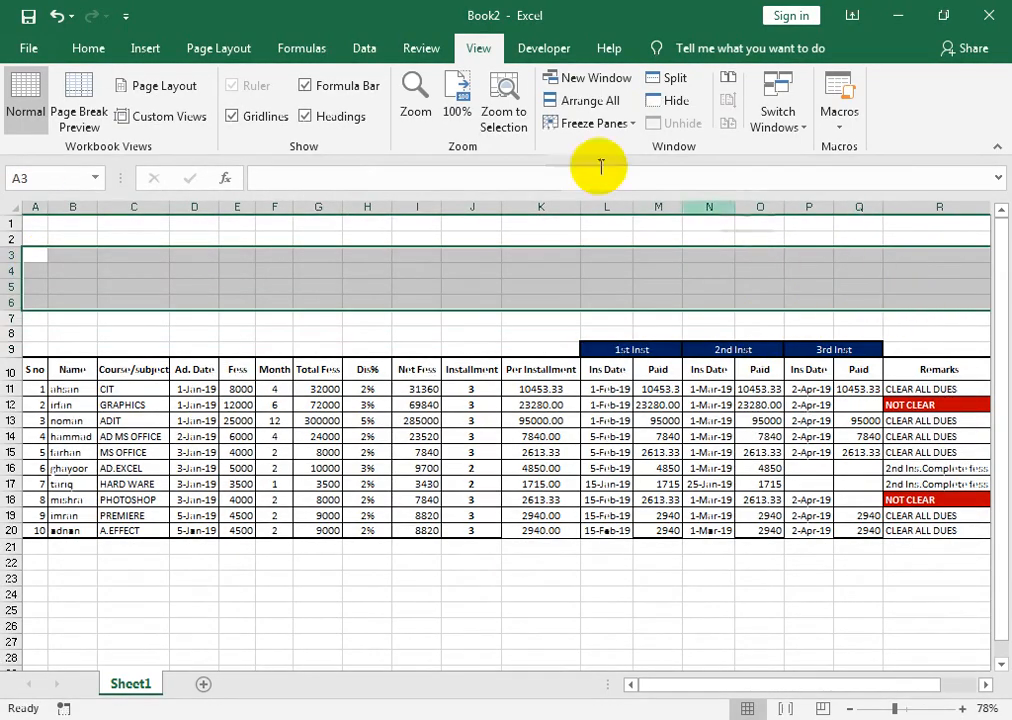
click(88, 48)
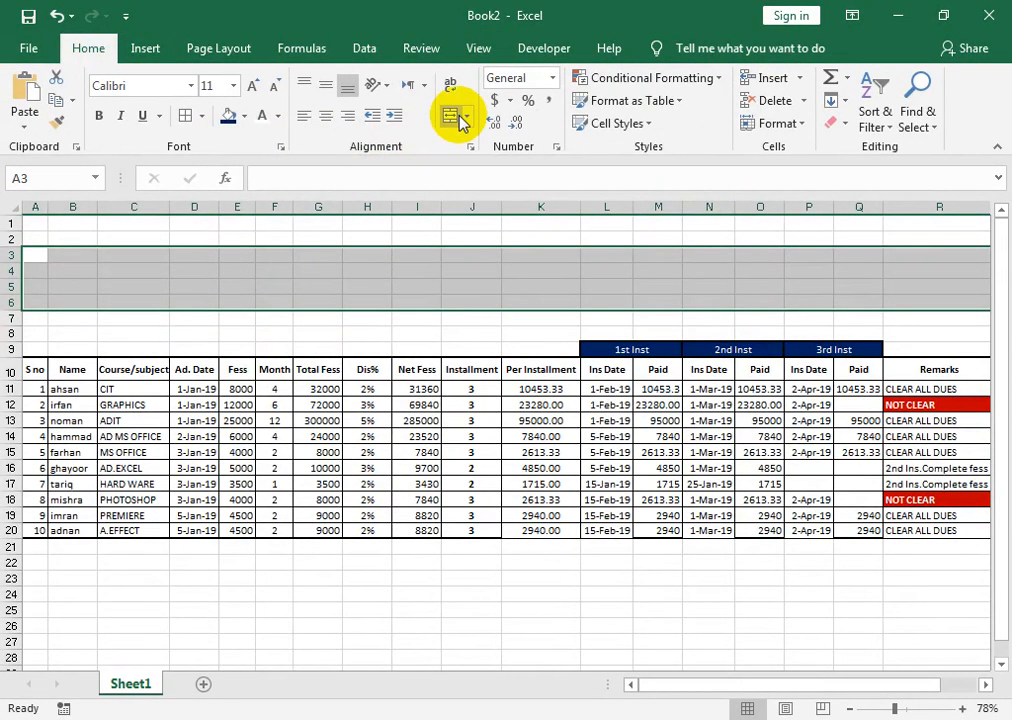
click(459, 117)
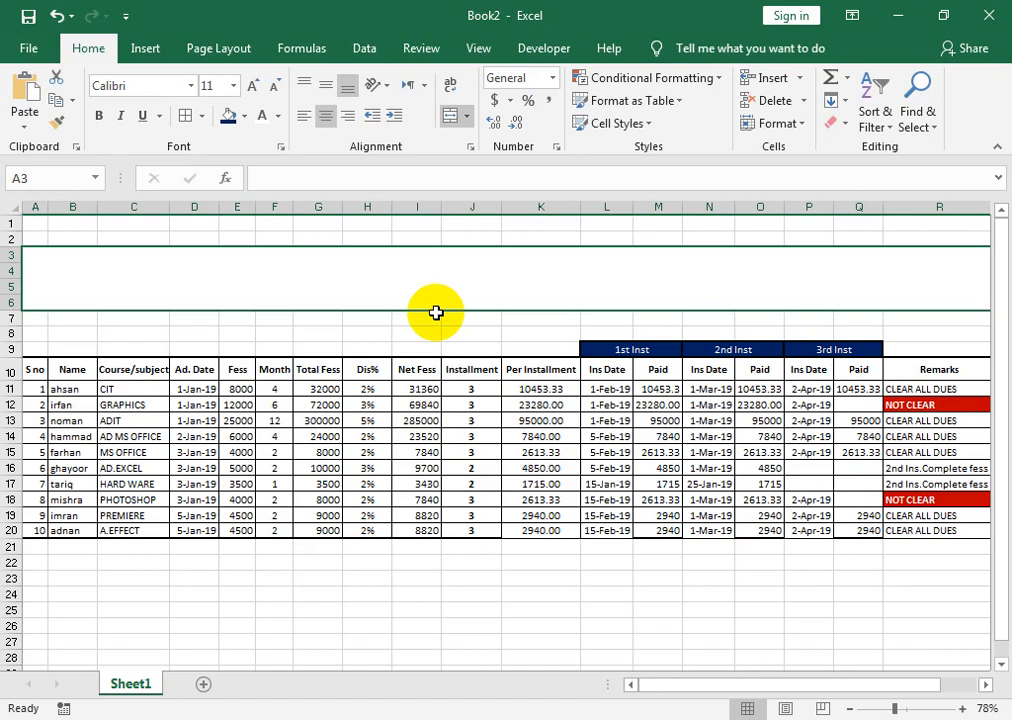
Enter the title "STUDENT FESS SCHEDUALE RECORD MAINTAIN" in the merged cell A3
text(D)
text(TUDENT)
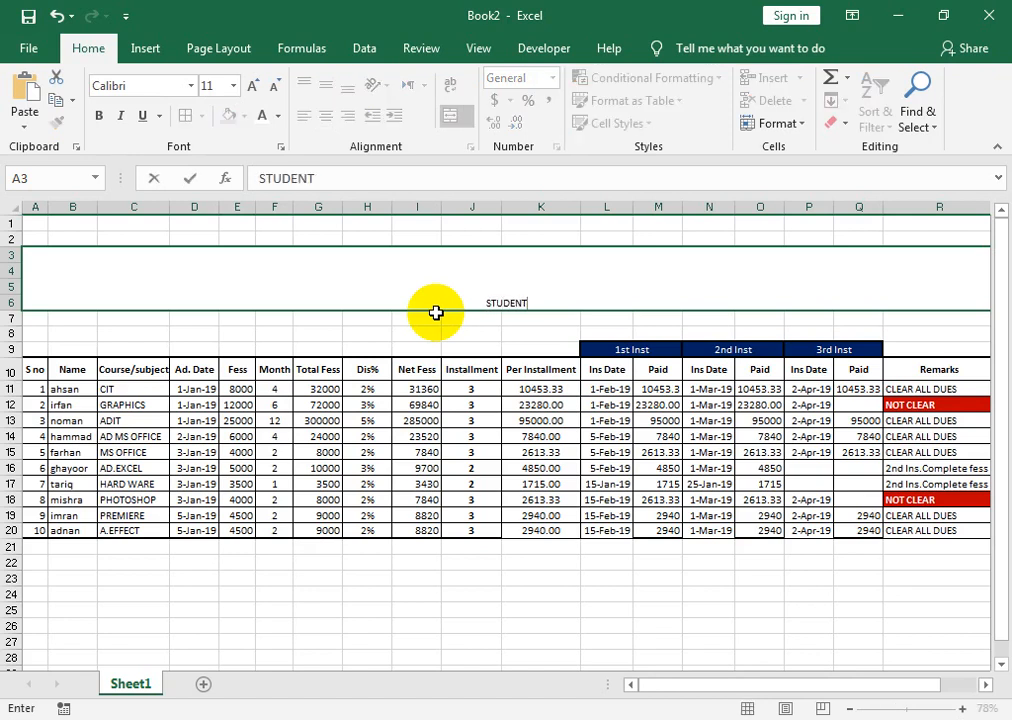
text( FESS SCH)
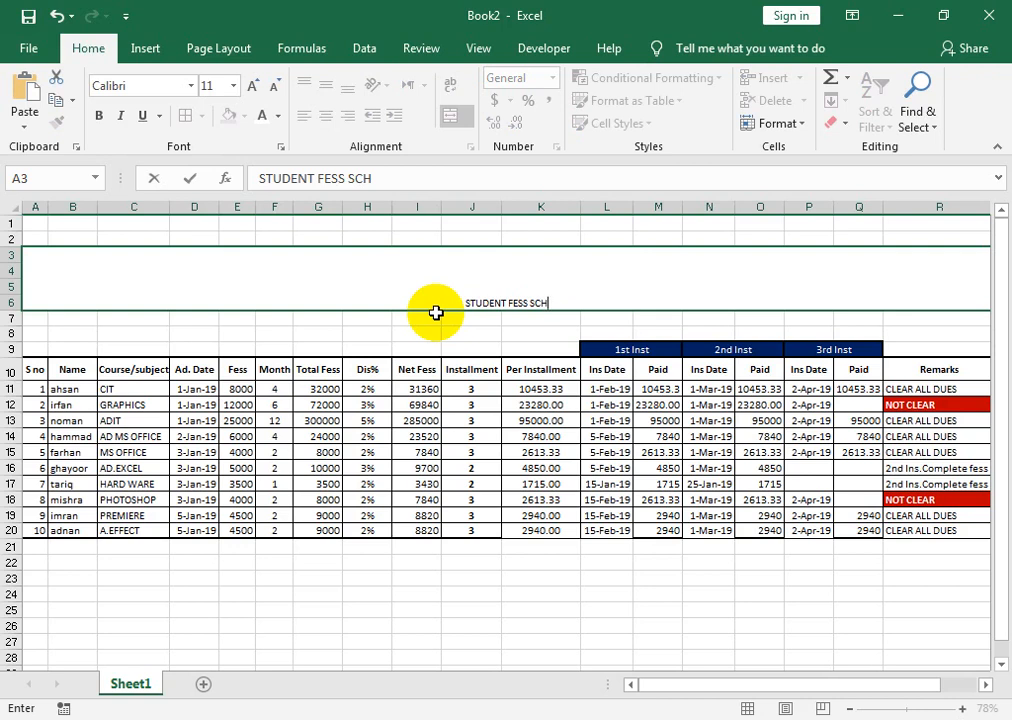
text(EDU)
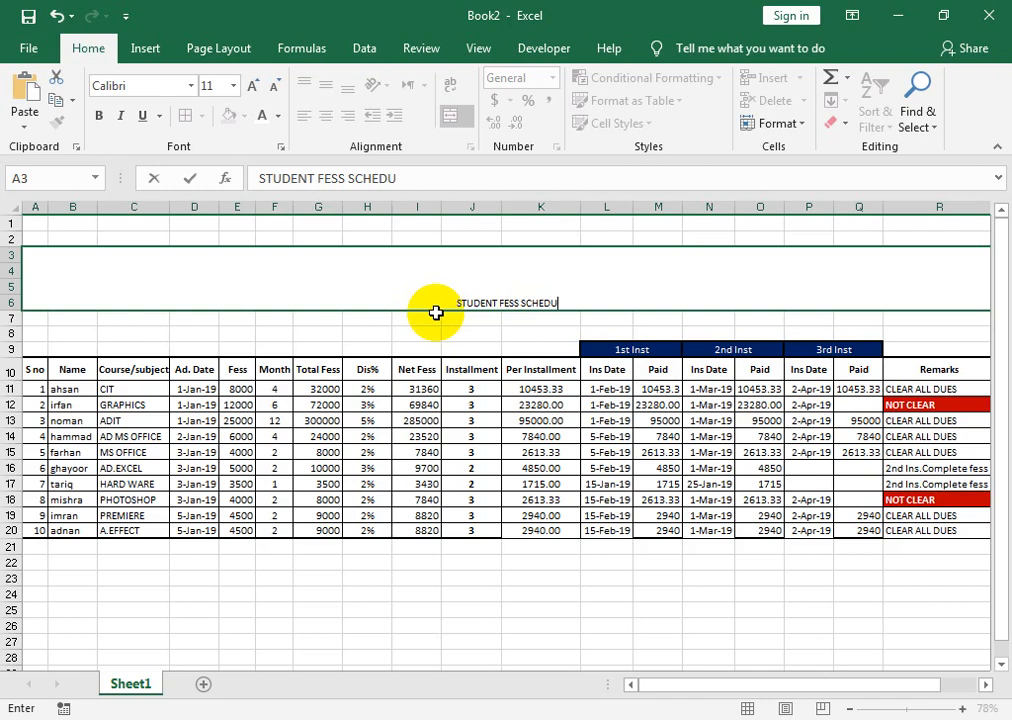
text(ALE)
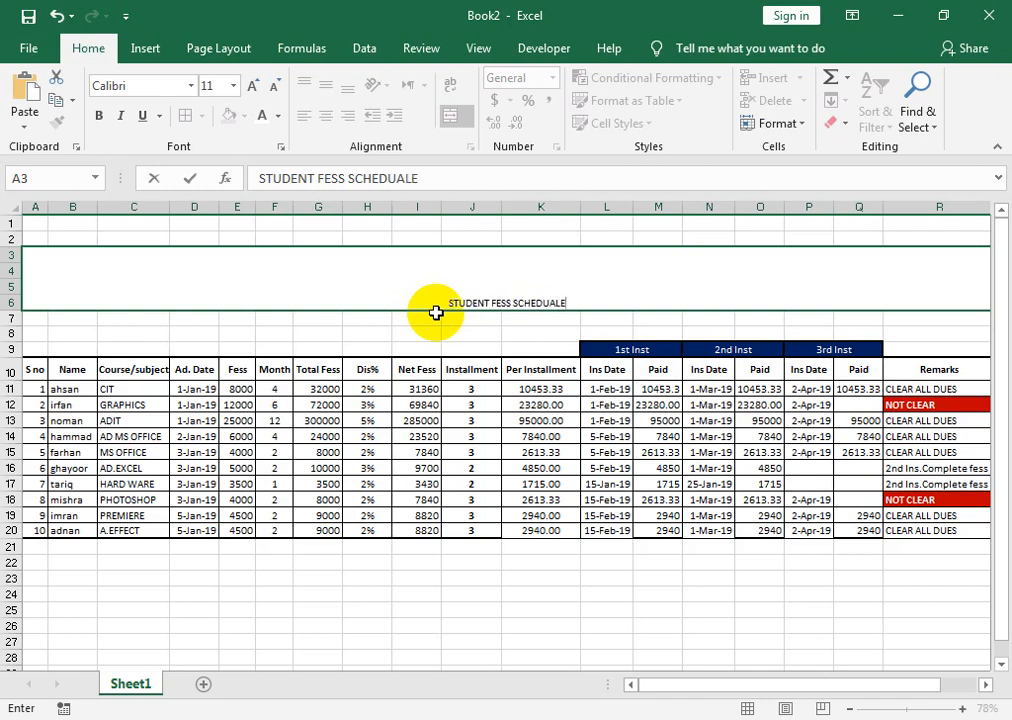
text( RECORD A)
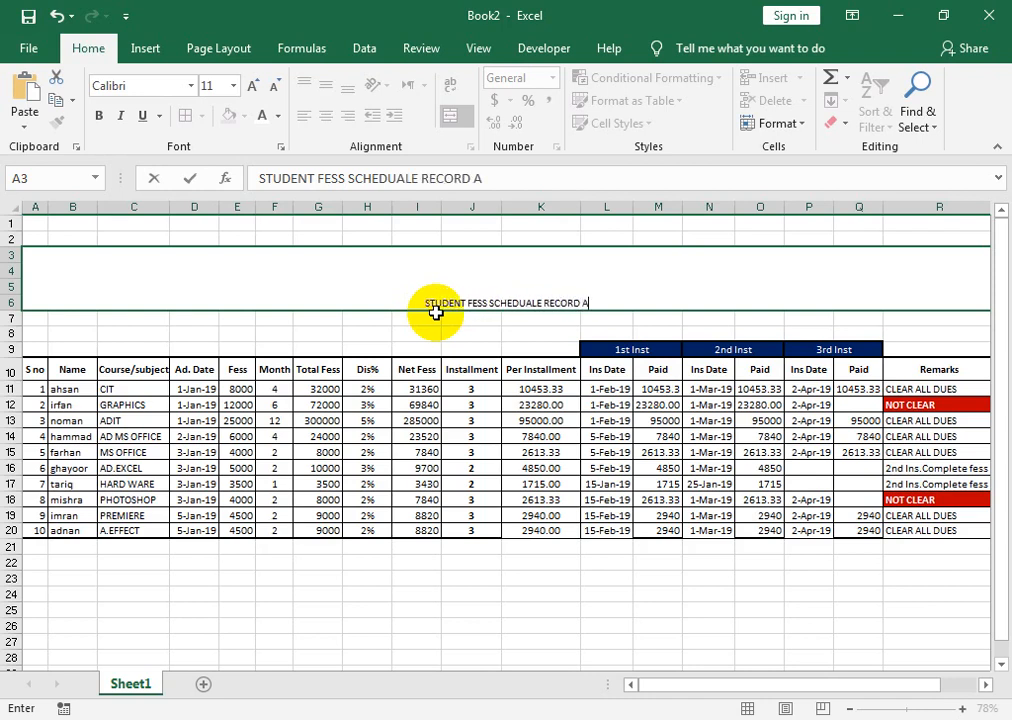
key(BackSpace)
text(MAINA)
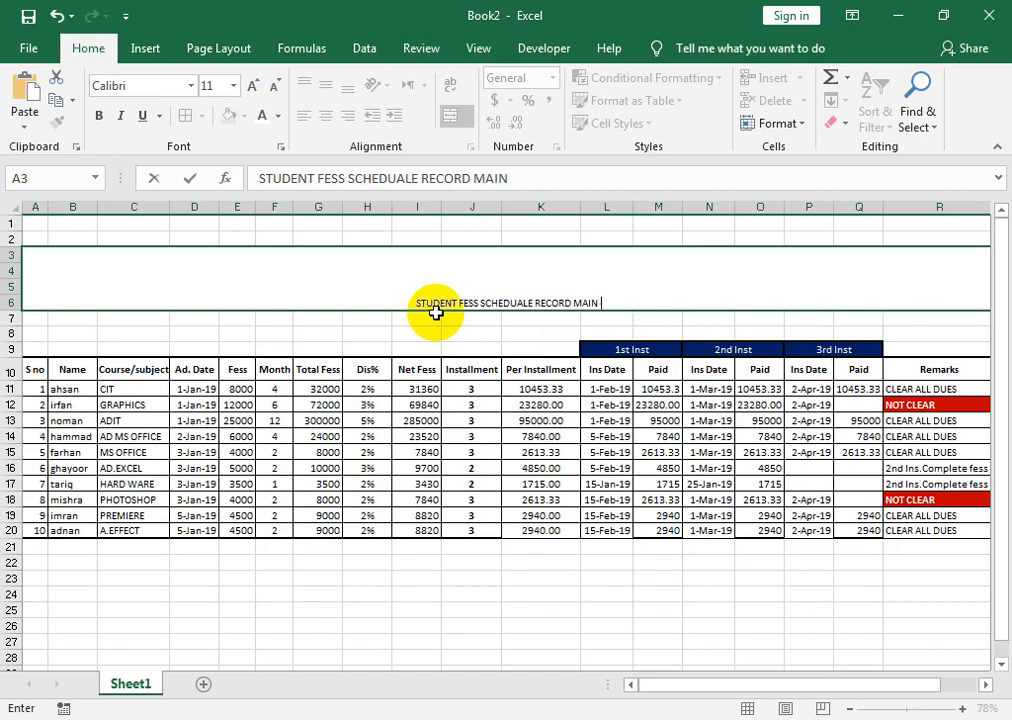
key(BackSpace)
text(IN)
click(483, 350)
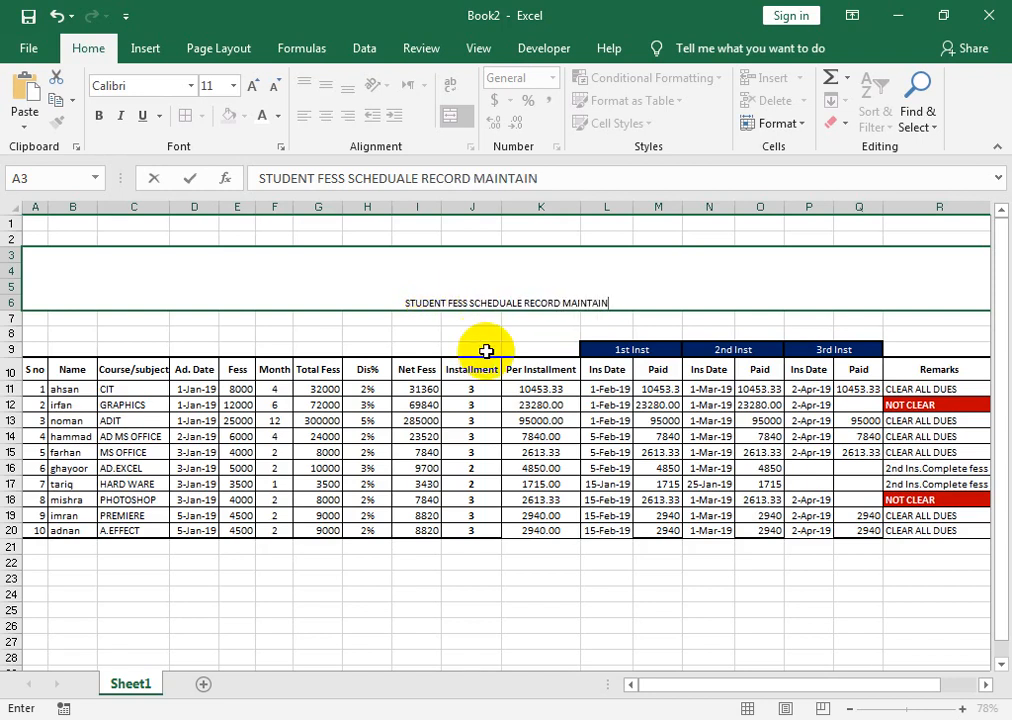
Vertically center the title text in the merged cell A3 using Middle Align
click(497, 263)
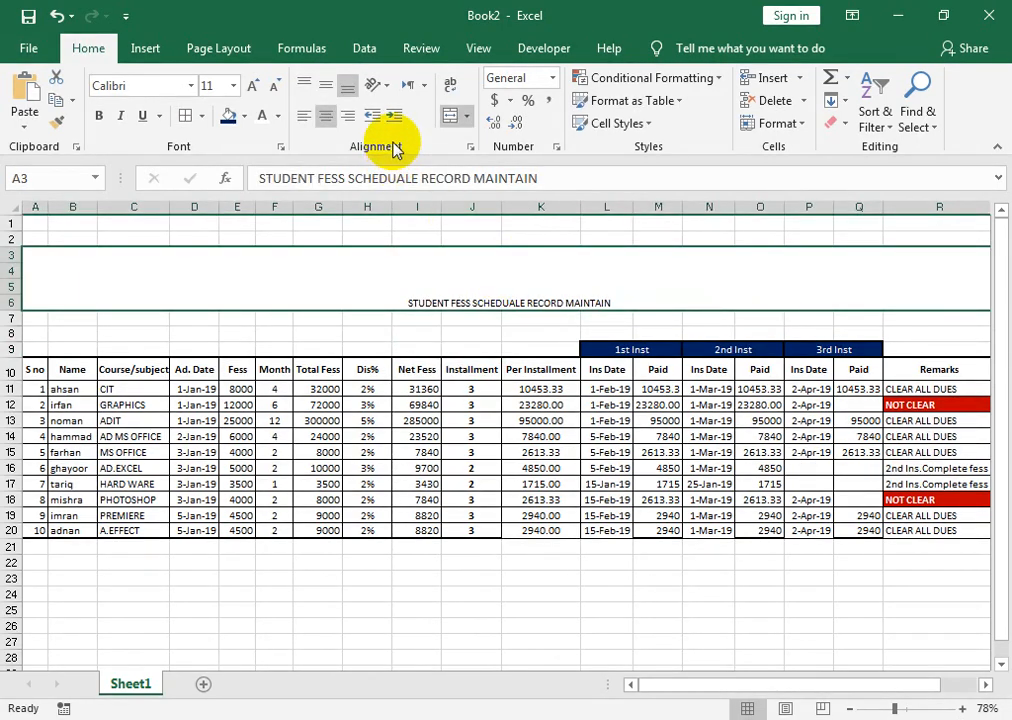
click(325, 89)
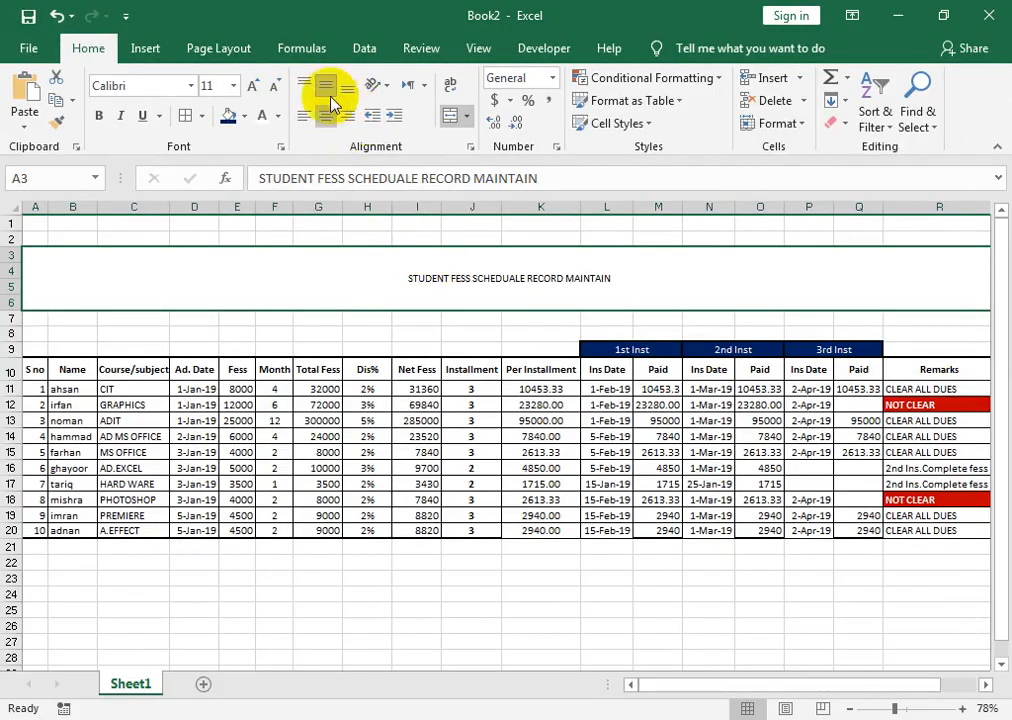
Enlarge the title in merged cell A3 to 48 points and fill the cell with the standard light blue
click(246, 88)
click(246, 88)
click(246, 88)
click(246, 88)
click(246, 88)
click(246, 88)
click(246, 88)
click(246, 88)
click(246, 88)
click(246, 88)
click(246, 88)
click(246, 88)
click(276, 88)
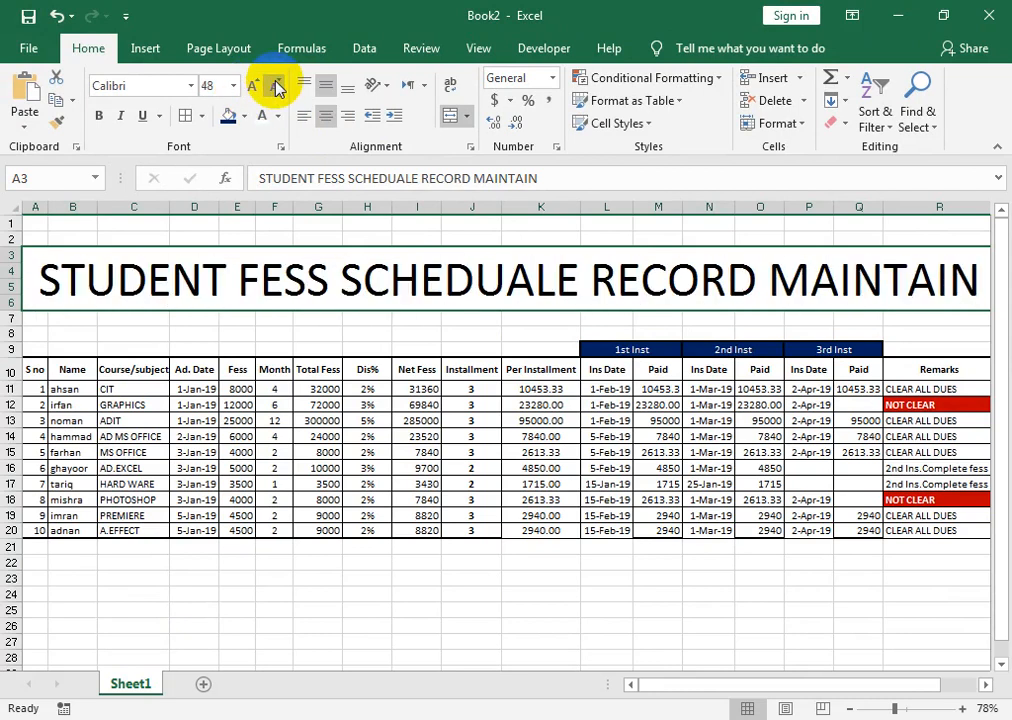
click(245, 116)
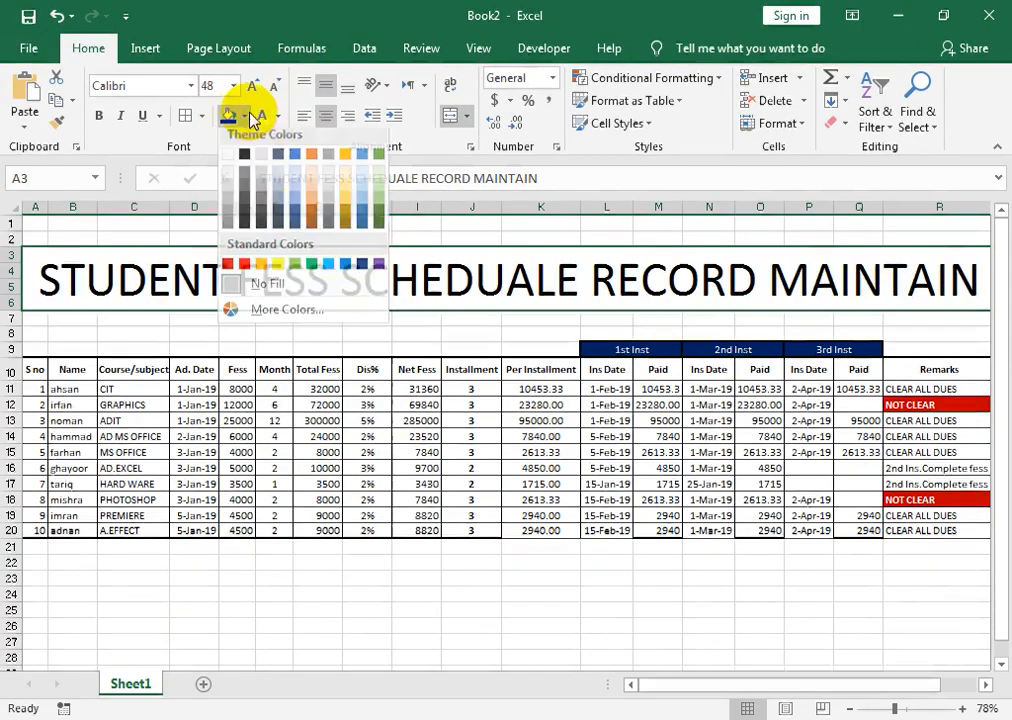
click(328, 266)
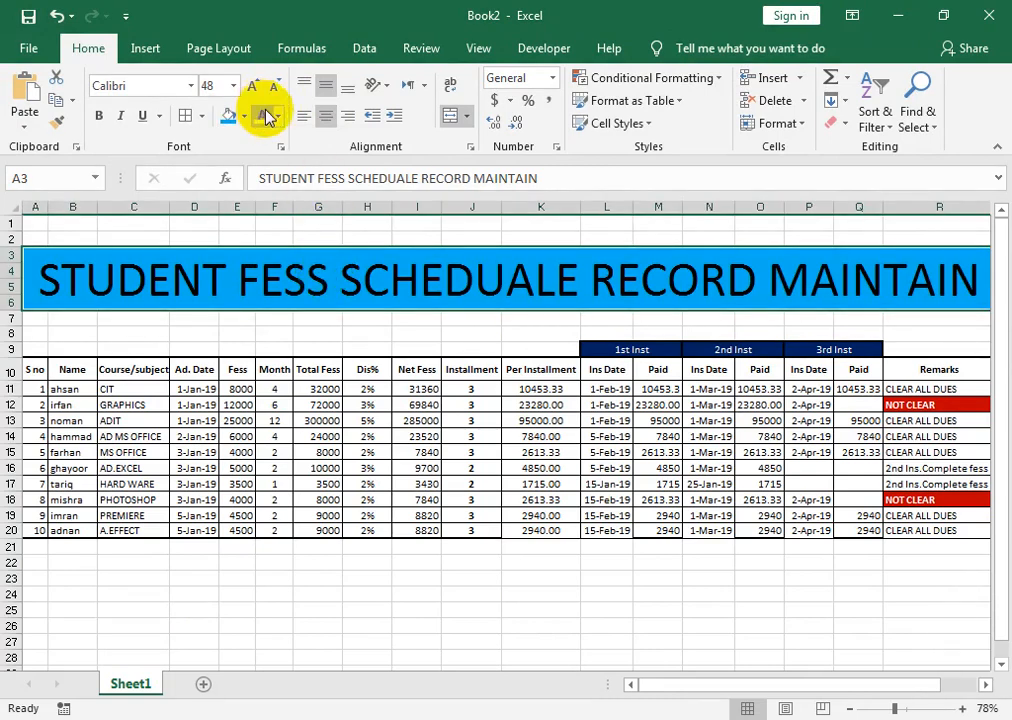
Change the title's font in cell A3 to Impact and its font color to white
click(172, 91)
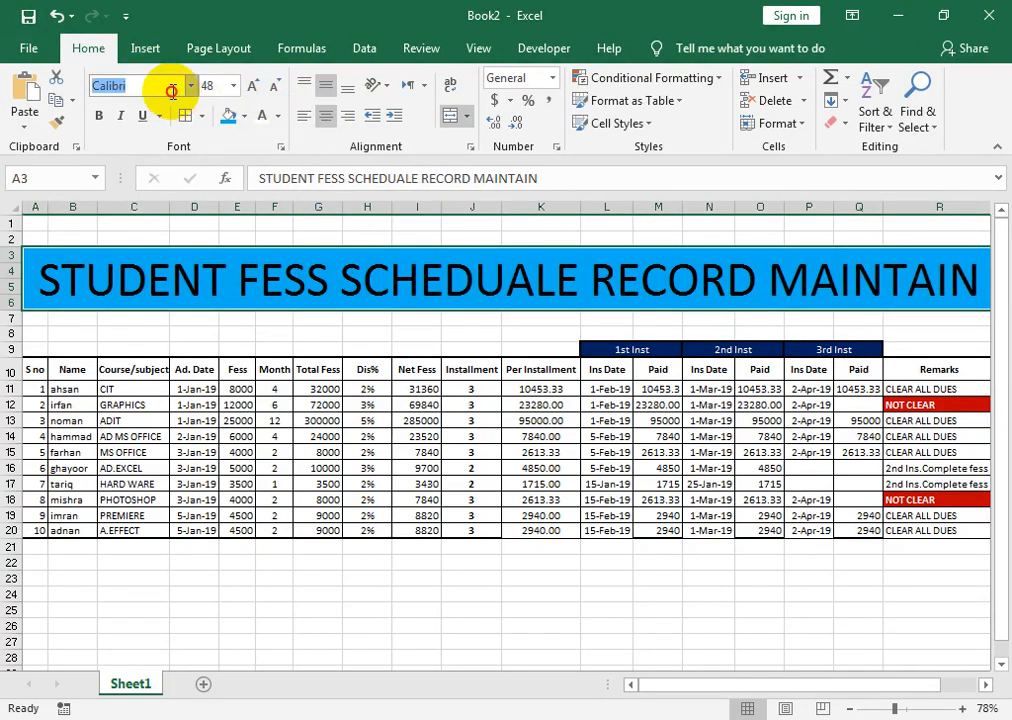
text(Impact)
key(Return)
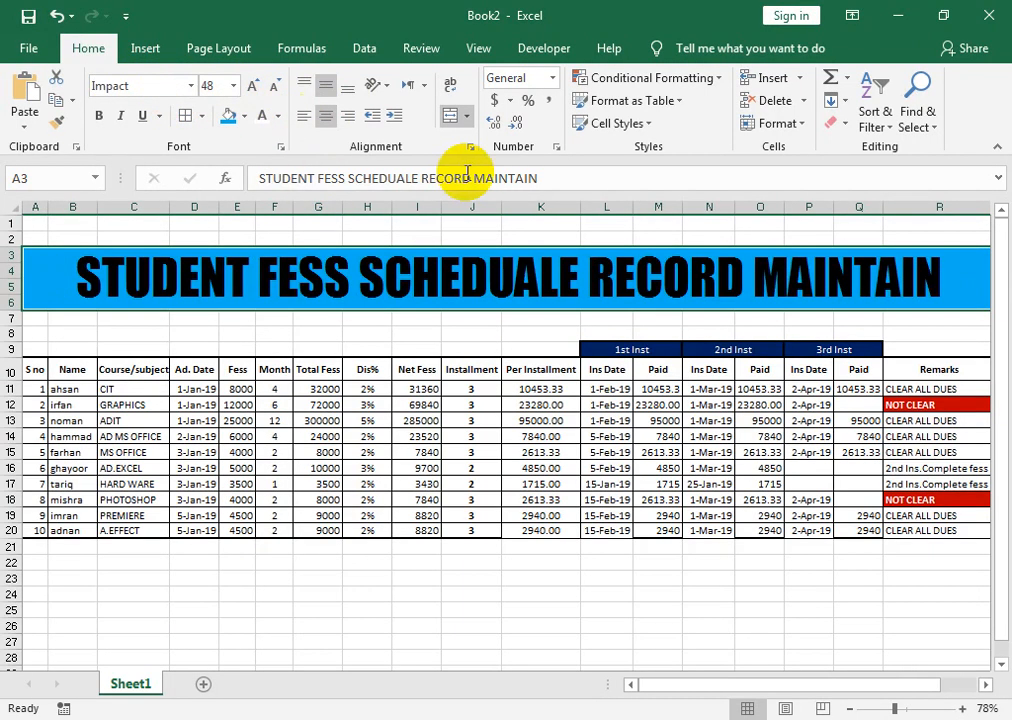
click(267, 121)
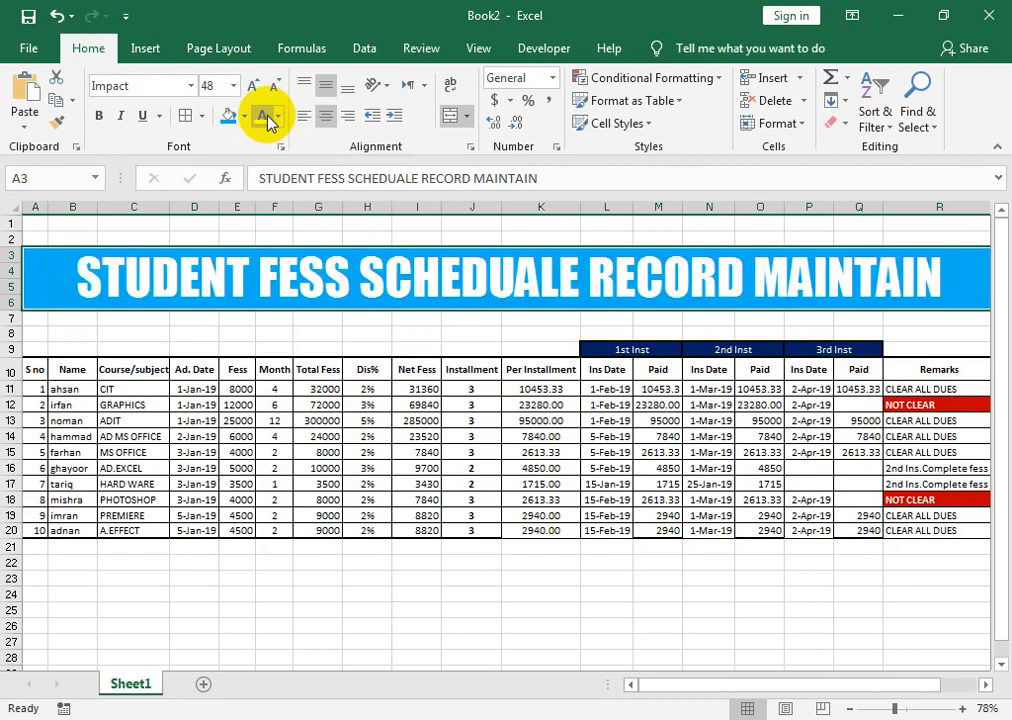
Correct the spelling of the title in A3 to "STUDENT FEES SCHEDULE RECORD MAINTAIN"
double_click(331, 279)
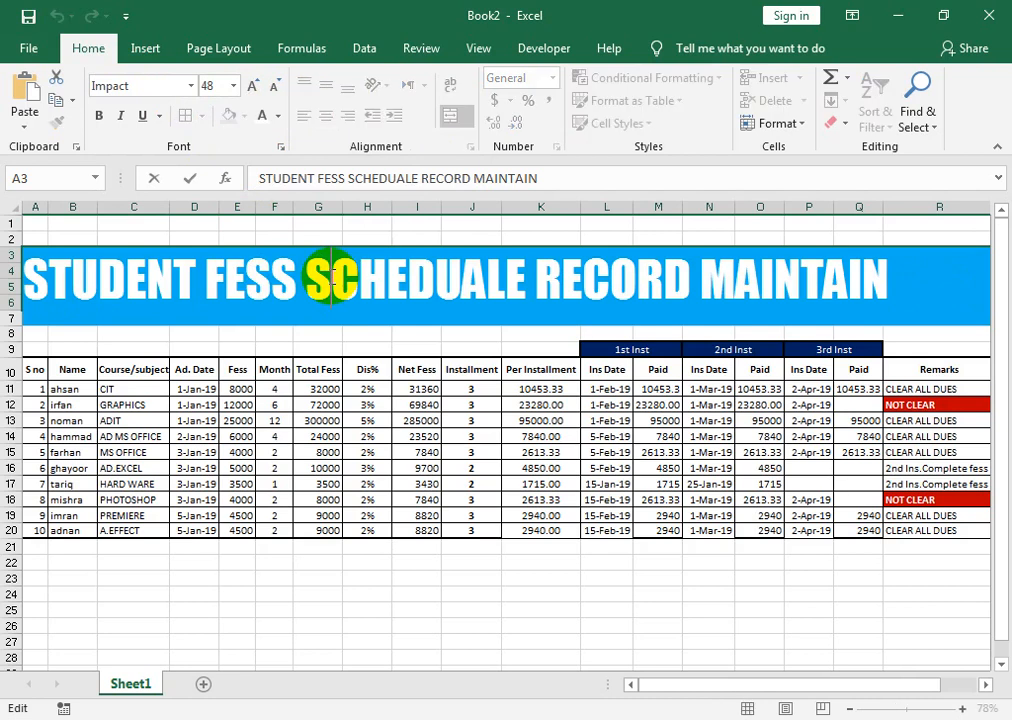
click(298, 290)
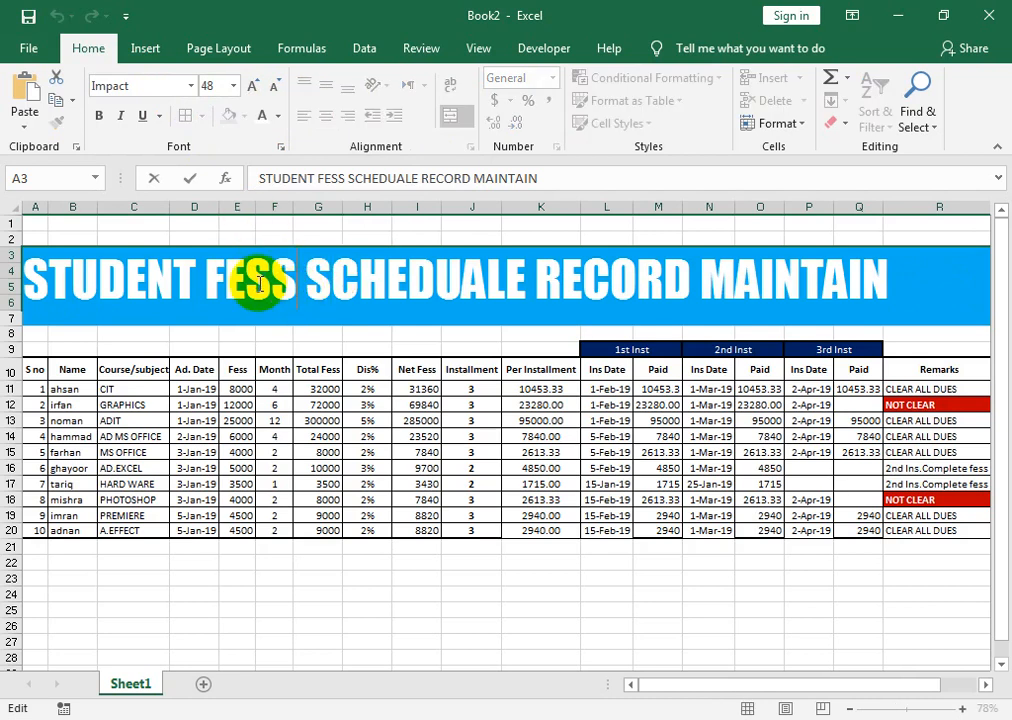
click(259, 284)
key(Delete)
text(E)
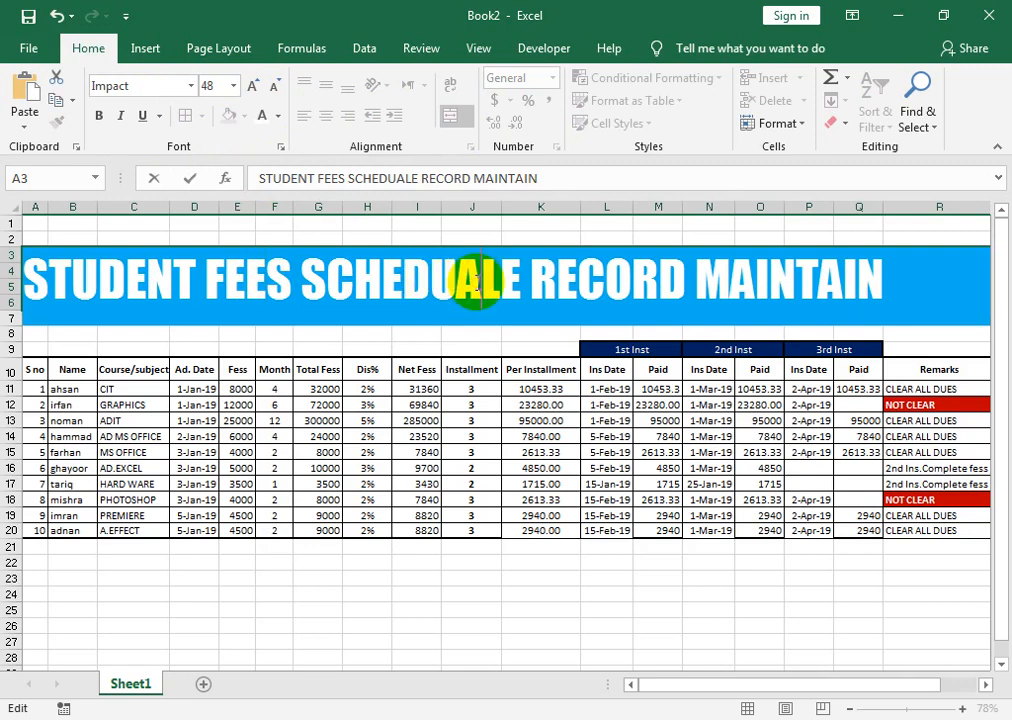
click(480, 282)
key(BackSpace)
click(474, 389)
click(468, 273)
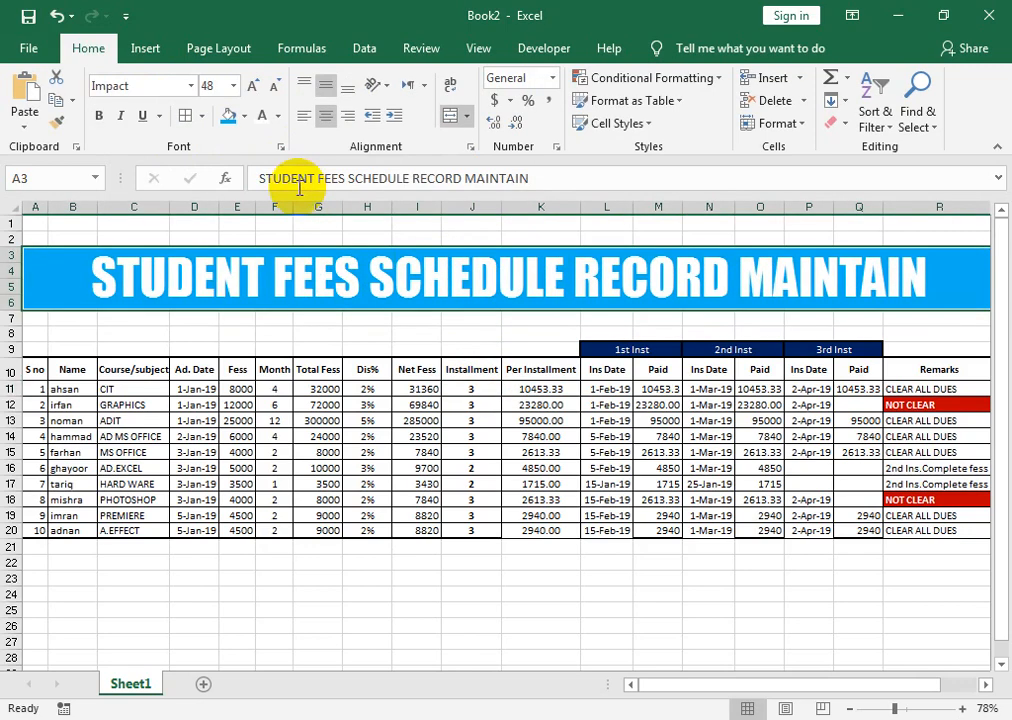
Make the title in A3 bold and change its font color to black
click(99, 115)
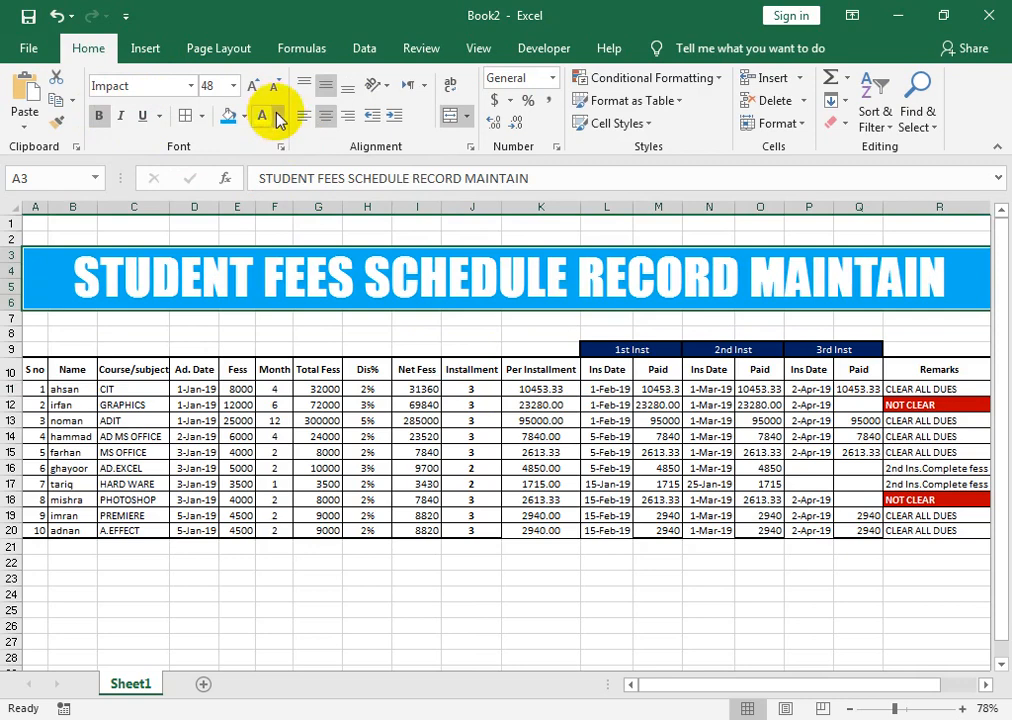
click(279, 116)
click(276, 190)
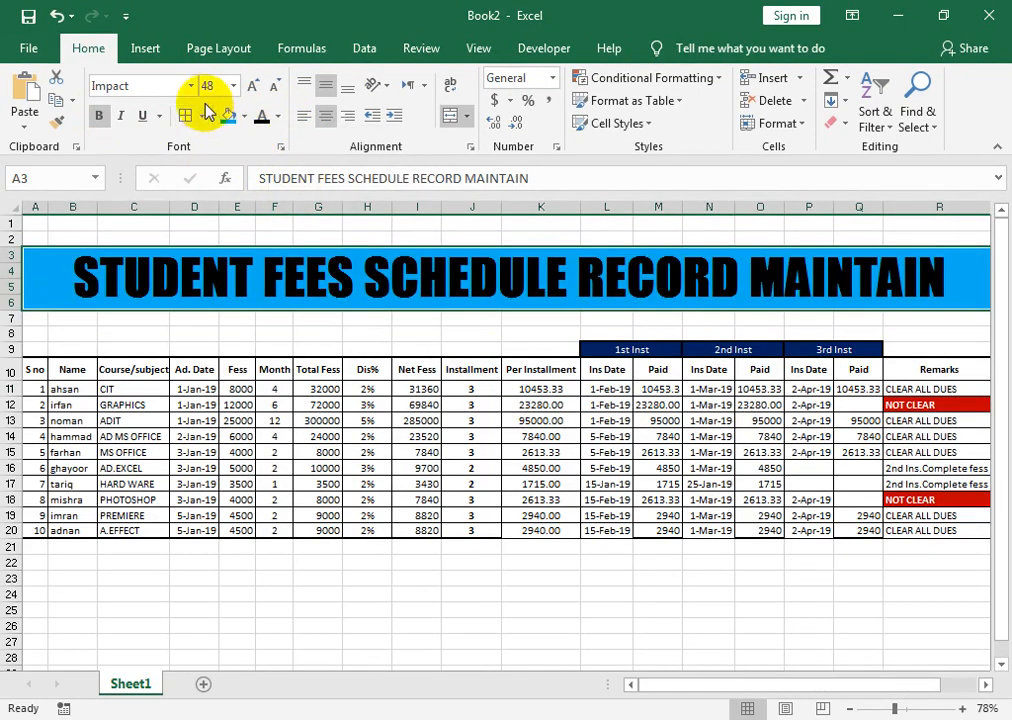
Try larger font sizes for the title, including 72, 55 and 54, and set it to 52
click(254, 85)
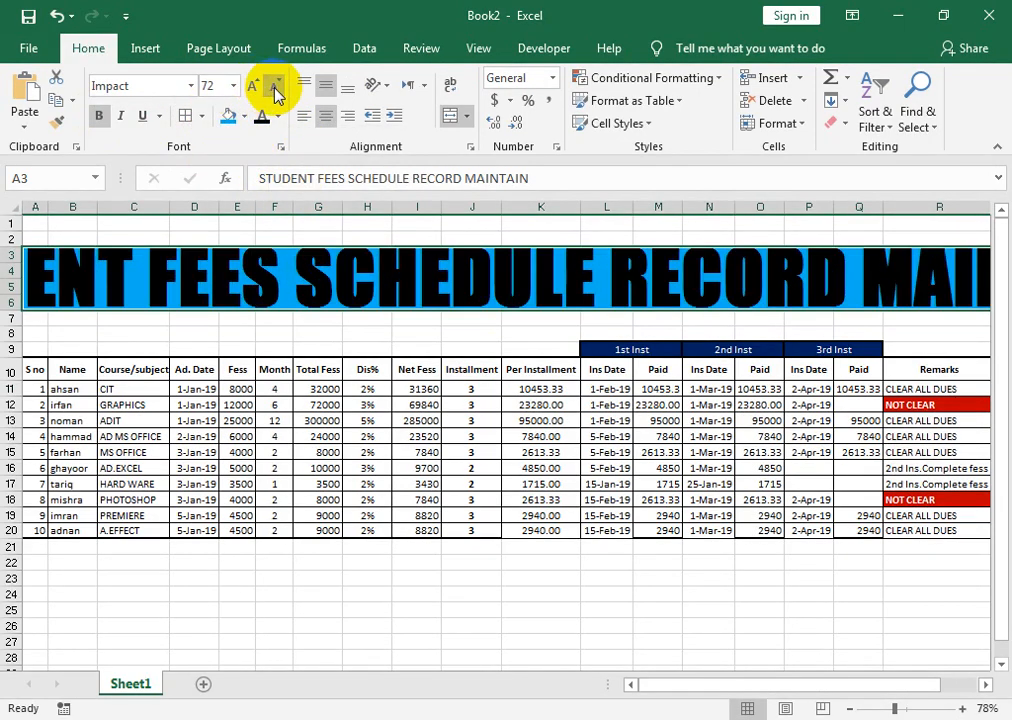
click(275, 88)
click(222, 86)
text(5)
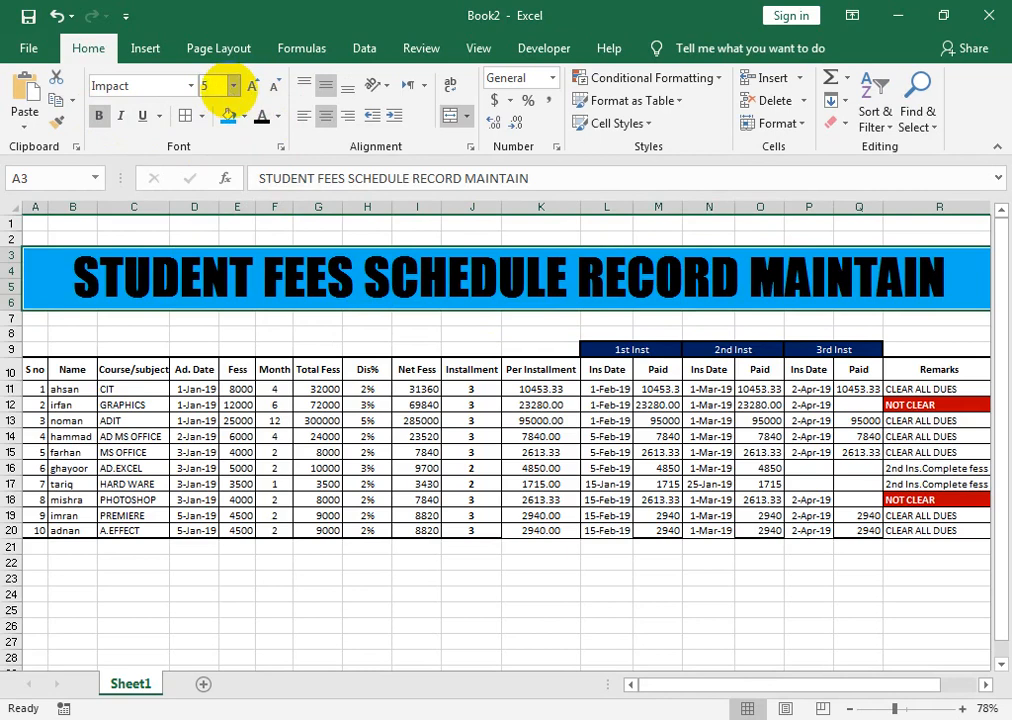
text(5)
key(Return)
click(212, 86)
text(54)
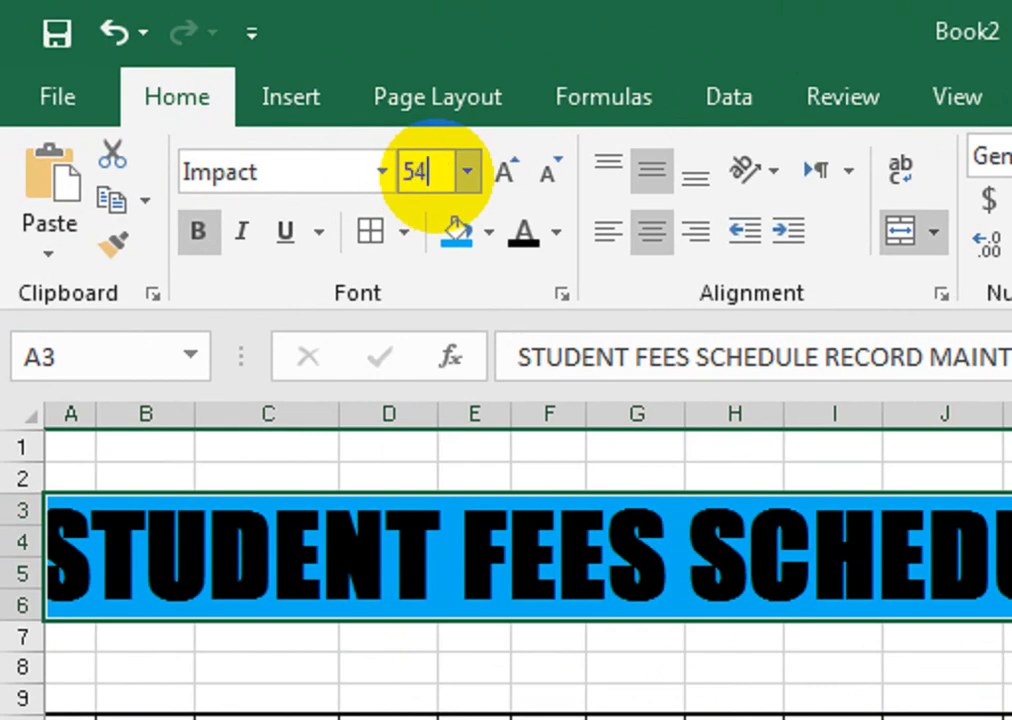
click(441, 183)
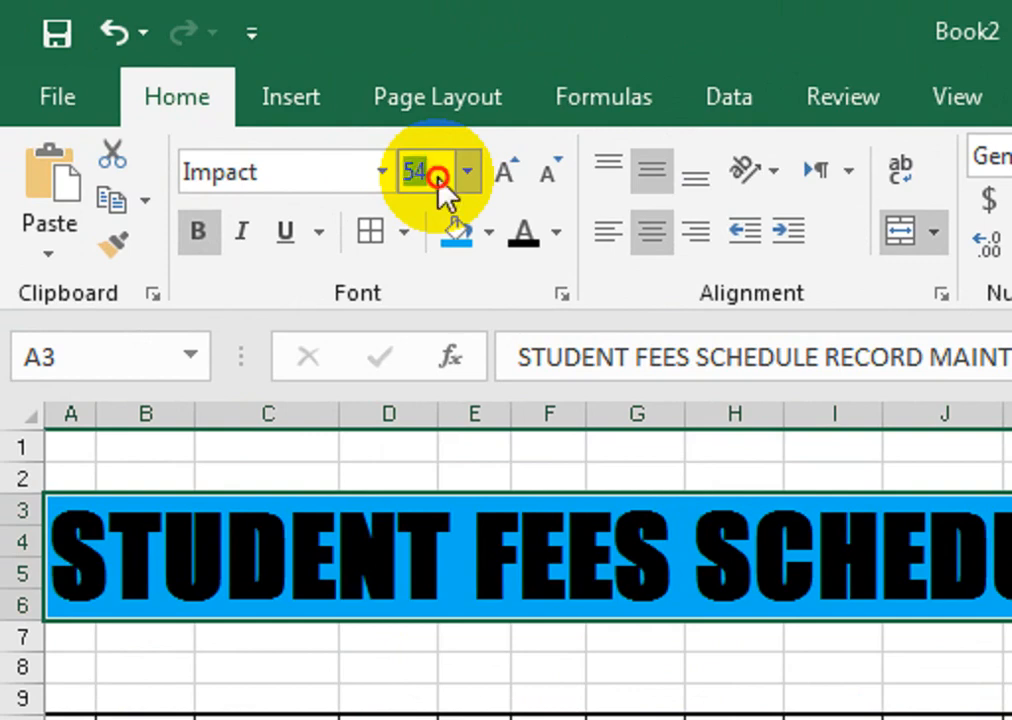
text(52)
key(Return)
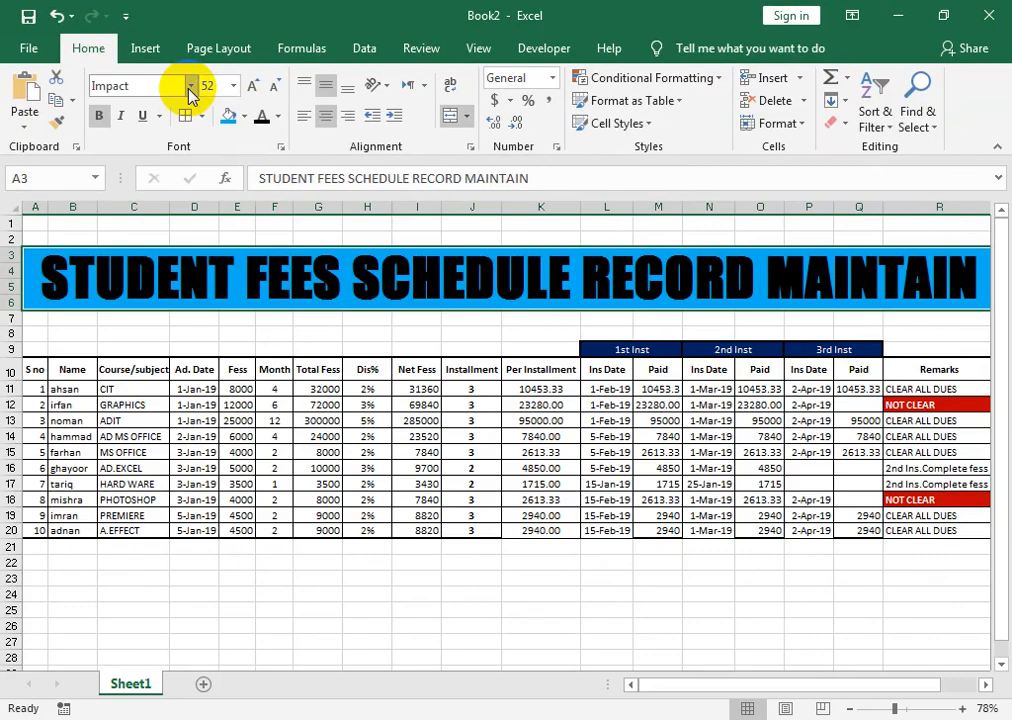
Deselect the title and switch to the browser window with the YouTube channel's videos page
click(316, 368)
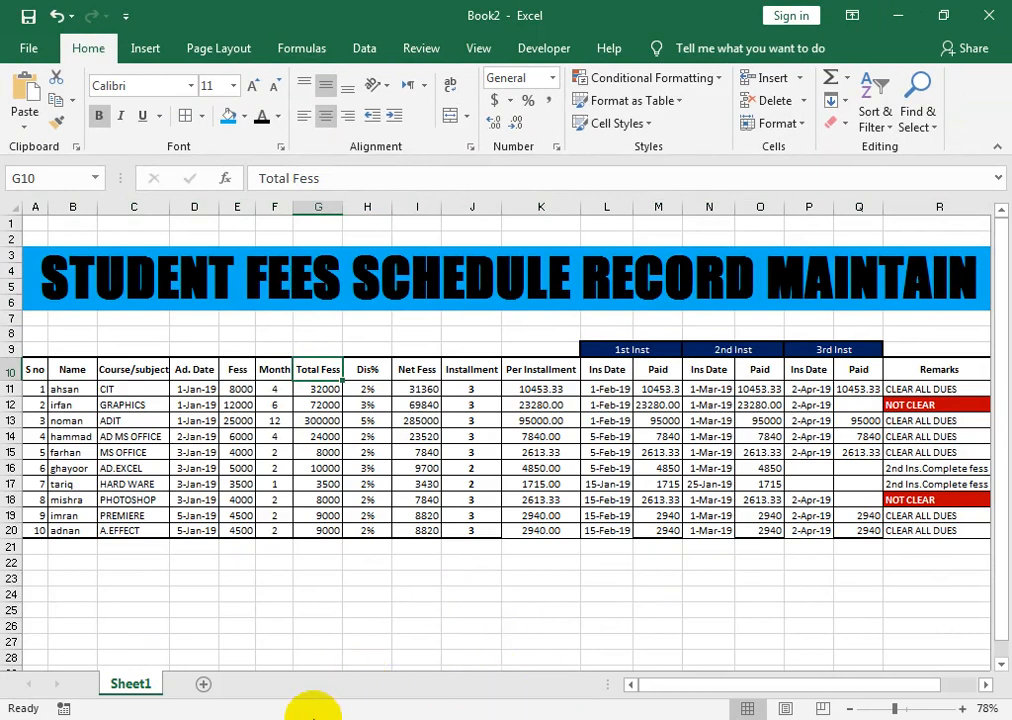
click(314, 719)
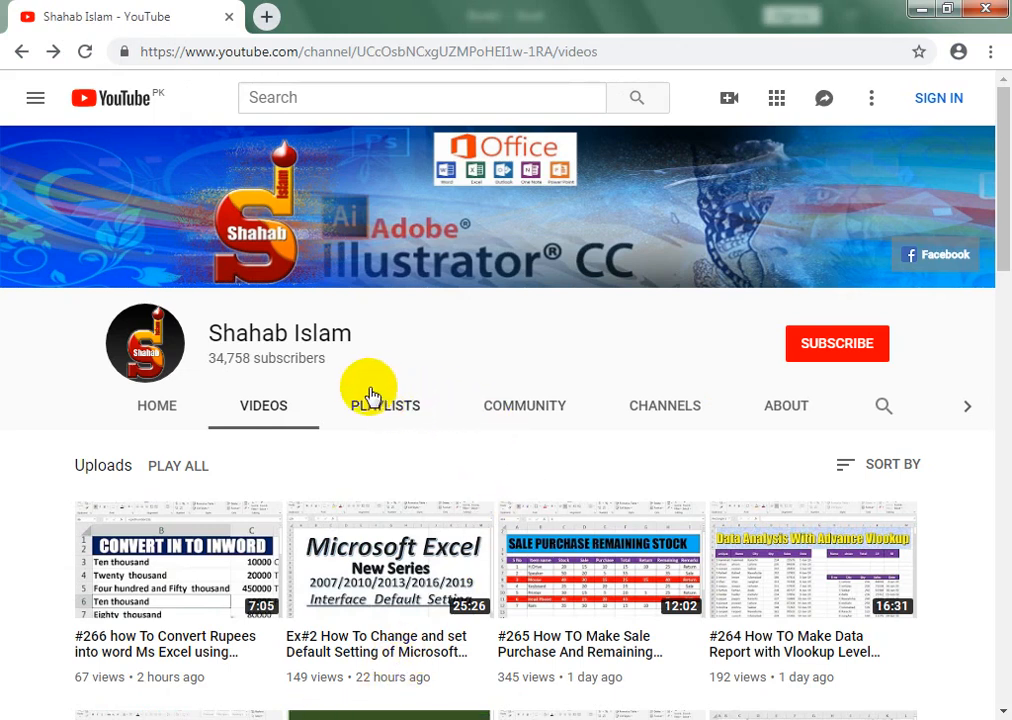